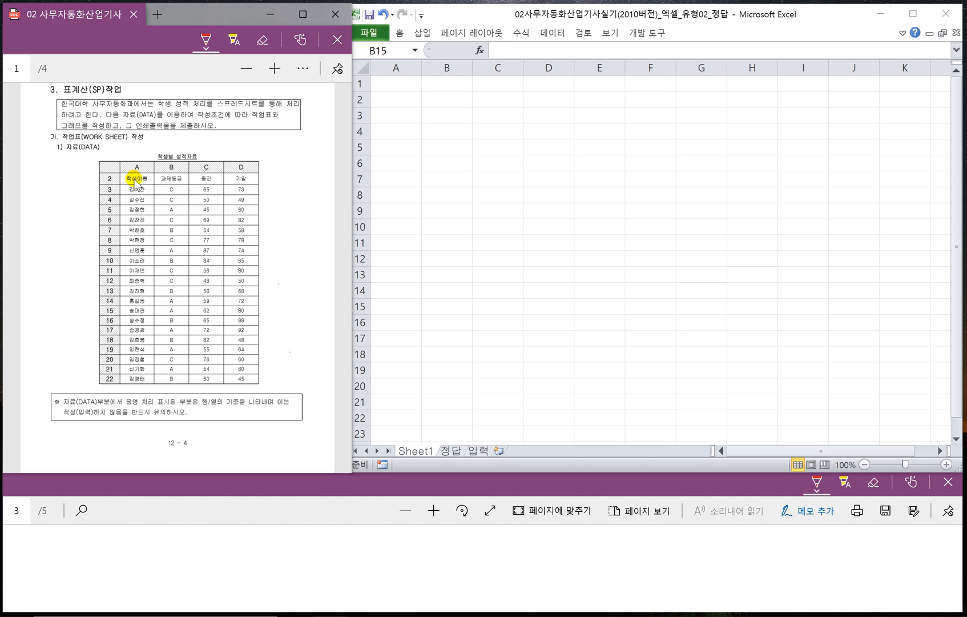
# - Enter the column headers 학생이름, 과제등급, 중간 and 기말 in cells A2 through D2
pyautogui.click(388, 101)
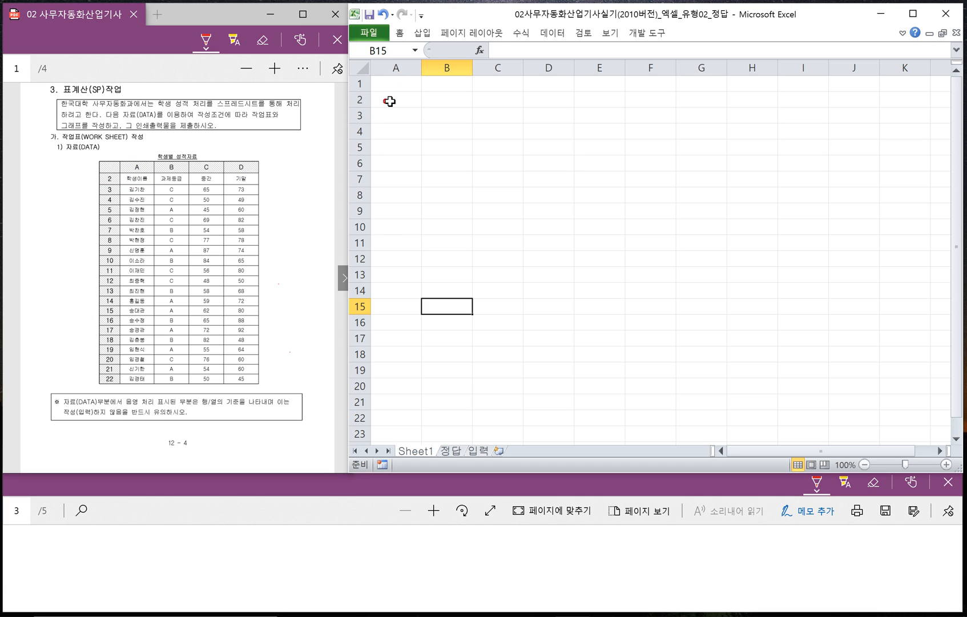
pyautogui.click(390, 101)
pyautogui.write('G')
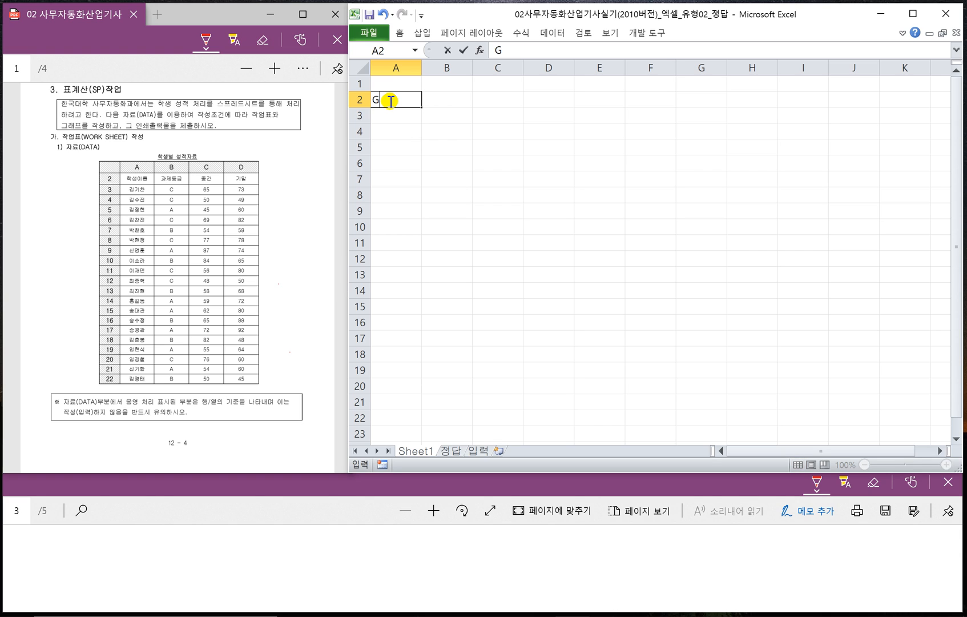
pyautogui.write('학생이름')
pyautogui.press('Tab')
pyautogui.write('과제')
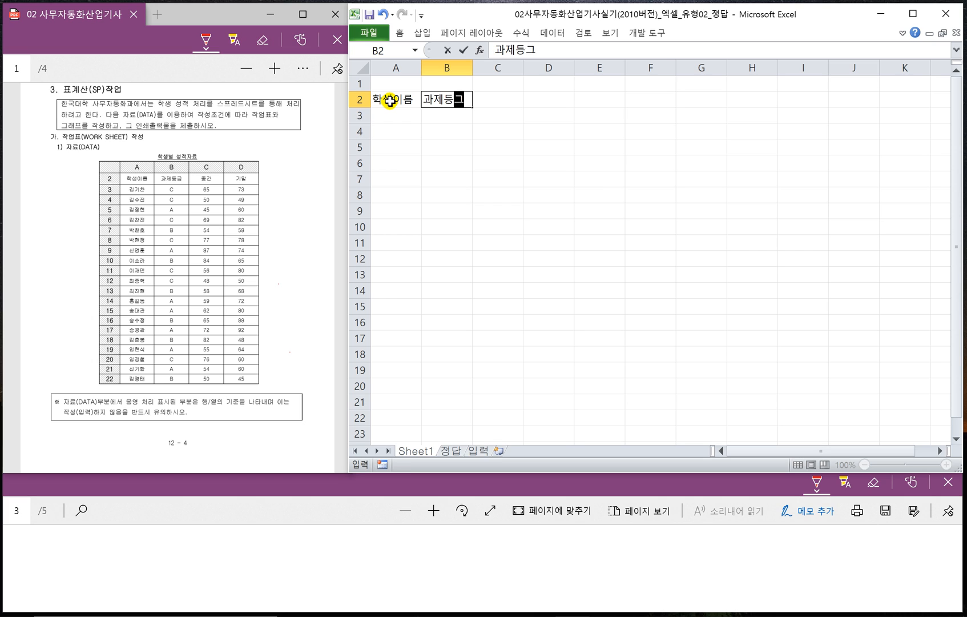
pyautogui.write('등급')
pyautogui.press('Tab')
pyautogui.write('ㅈ')
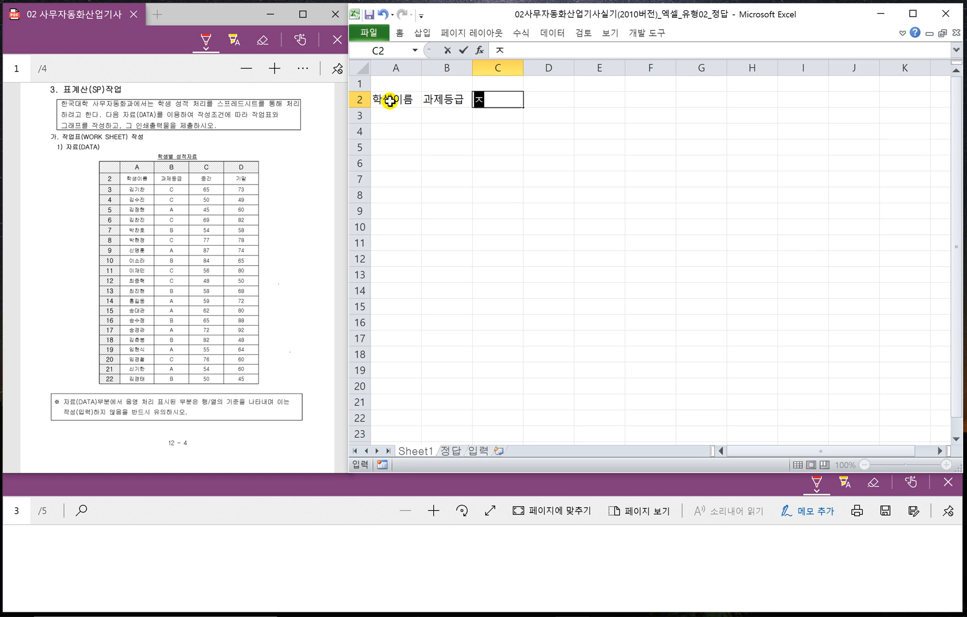
pyautogui.write('중가ㄴ')
pyautogui.press('Tab')
pyautogui.write('기')
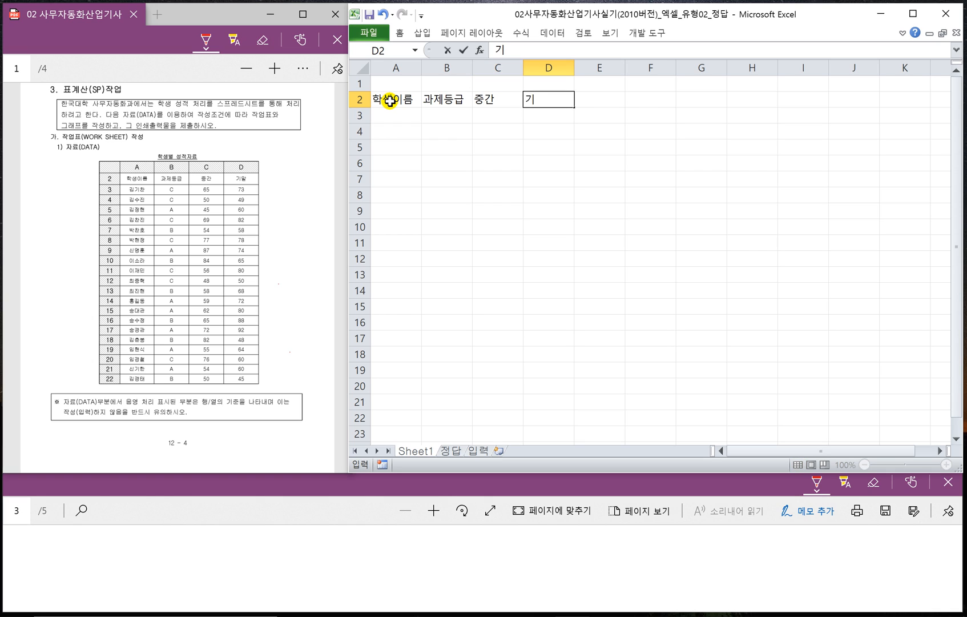
pyautogui.write('말')
# - Fill rows 3 to 22 with the student names, assignment grades and midterm and final scores from the exam sheet's data table
pyautogui.click(392, 120)
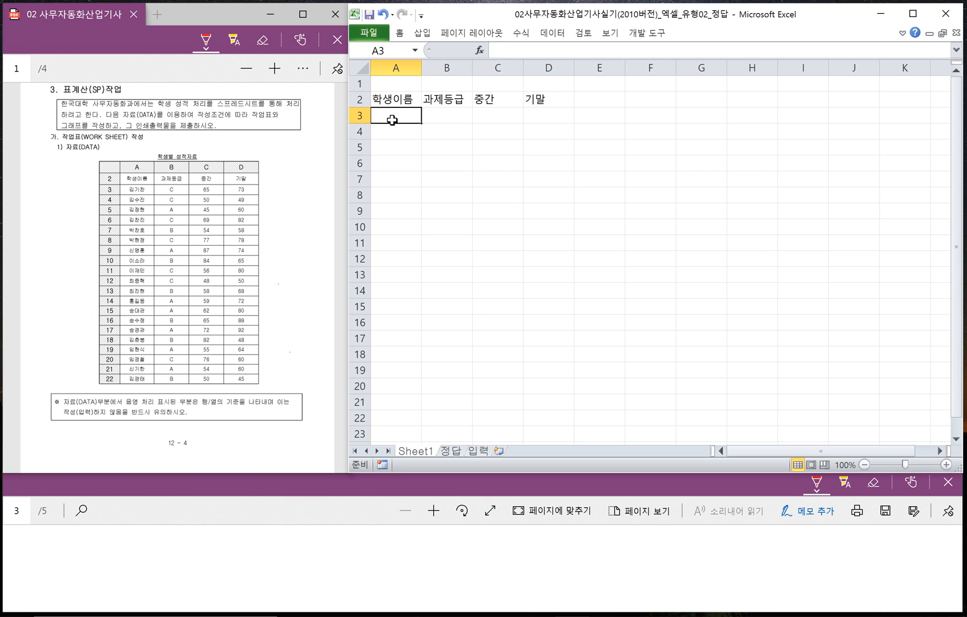
pyautogui.write('기기')
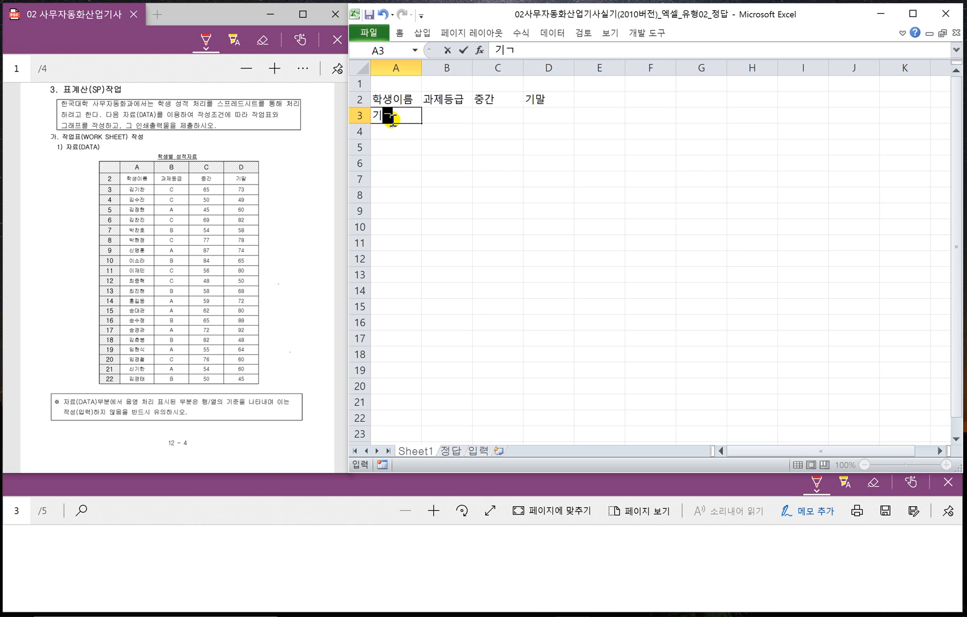
pyautogui.write('차')
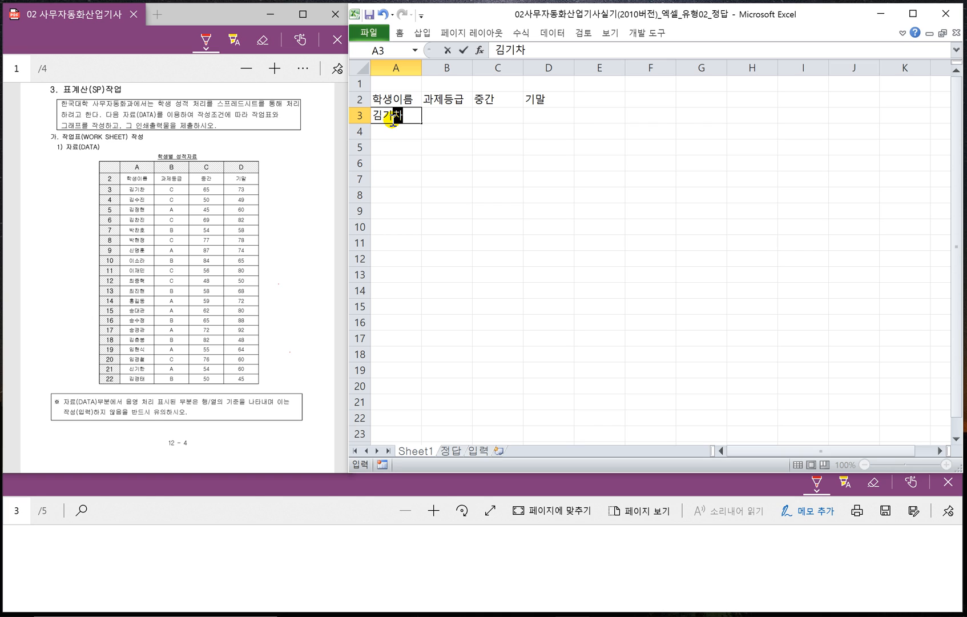
pyautogui.press('Return')
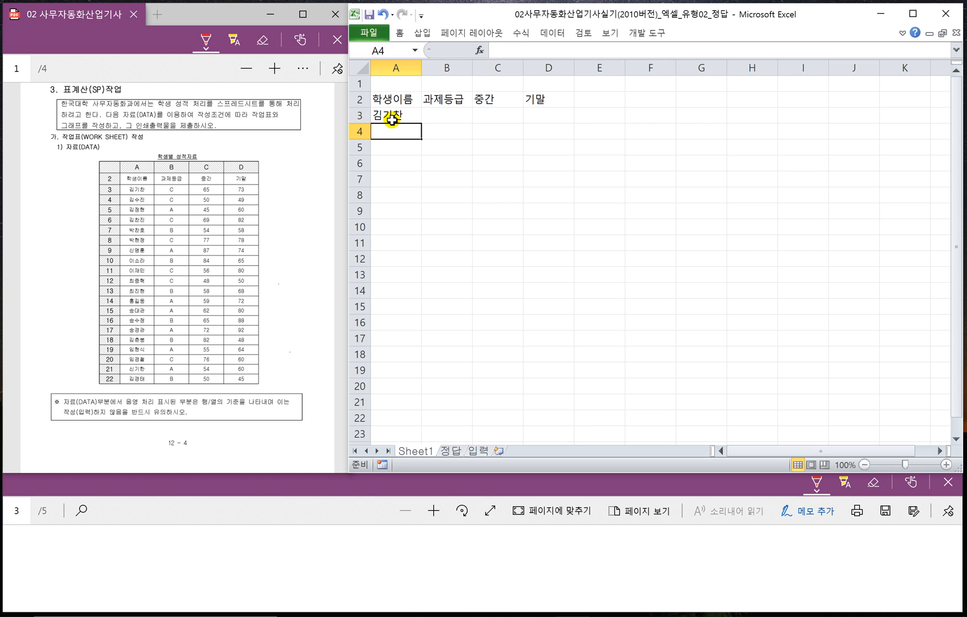
pyautogui.write('김수진')
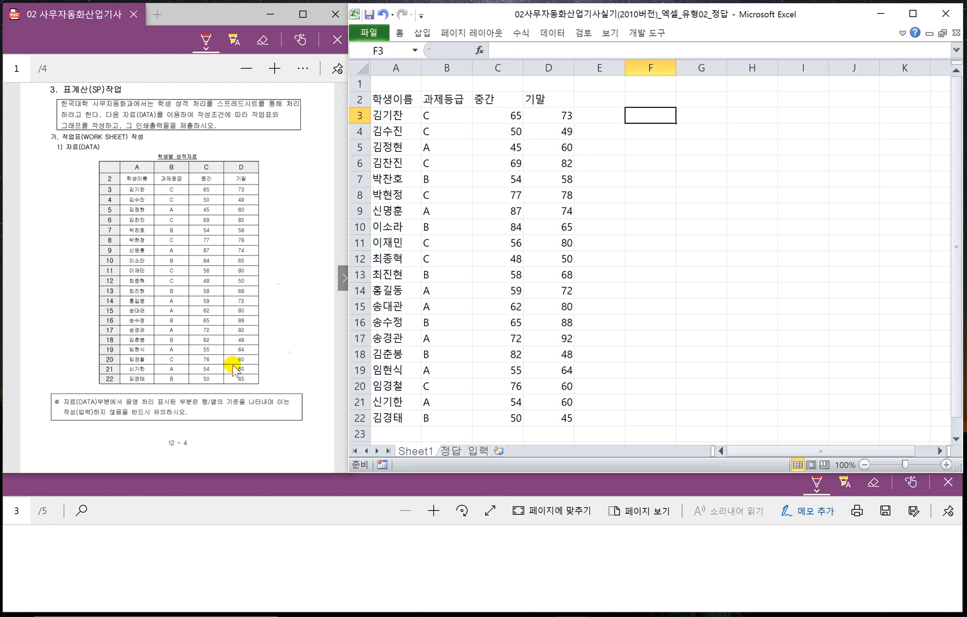
# - Bring up the exam sheet's page with the worksheet layout and apply all borders to the range A2:J29
pyautogui.click(344, 278)
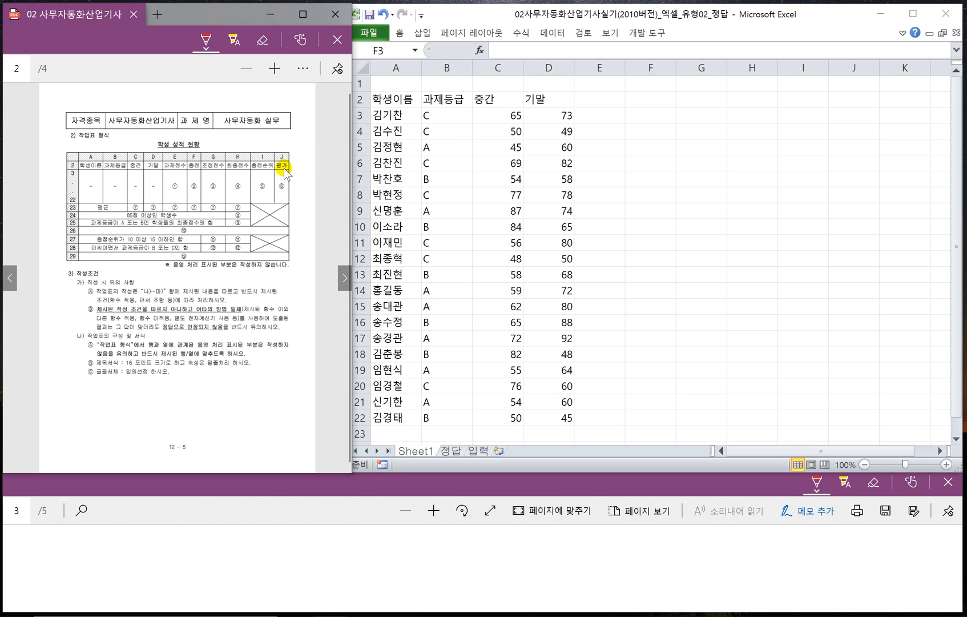
pyautogui.click(389, 99)
pyautogui.click(388, 99)
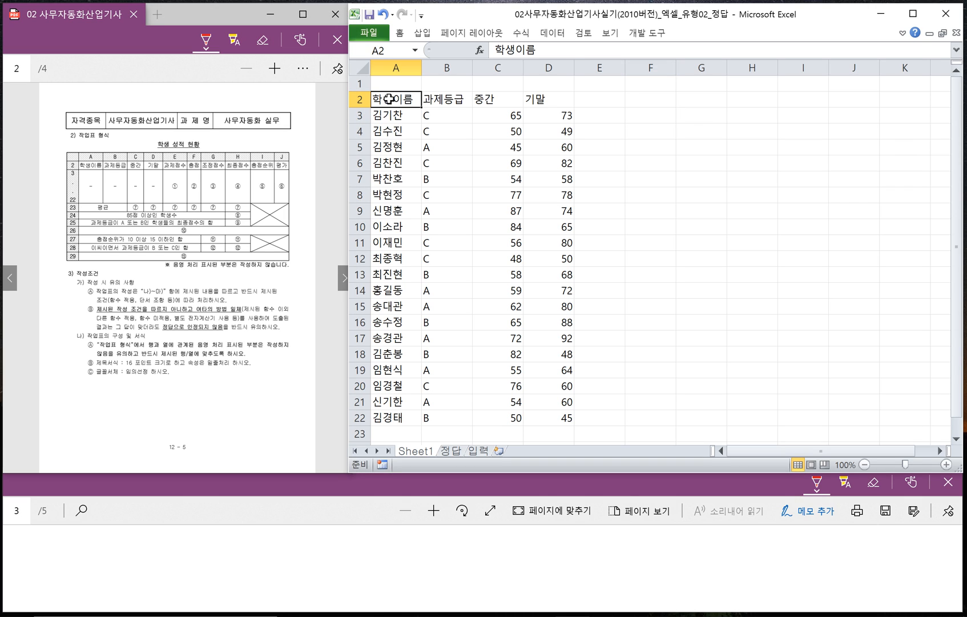
pyautogui.click(841, 103)
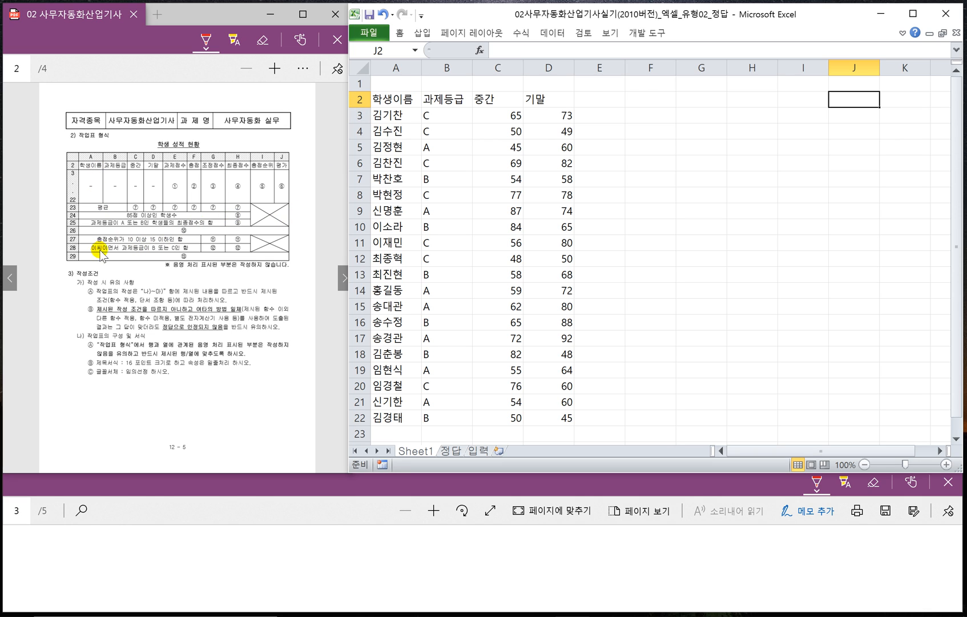
pyautogui.scroll(-1, 421, 328)
pyautogui.scroll(-1, 421, 328)
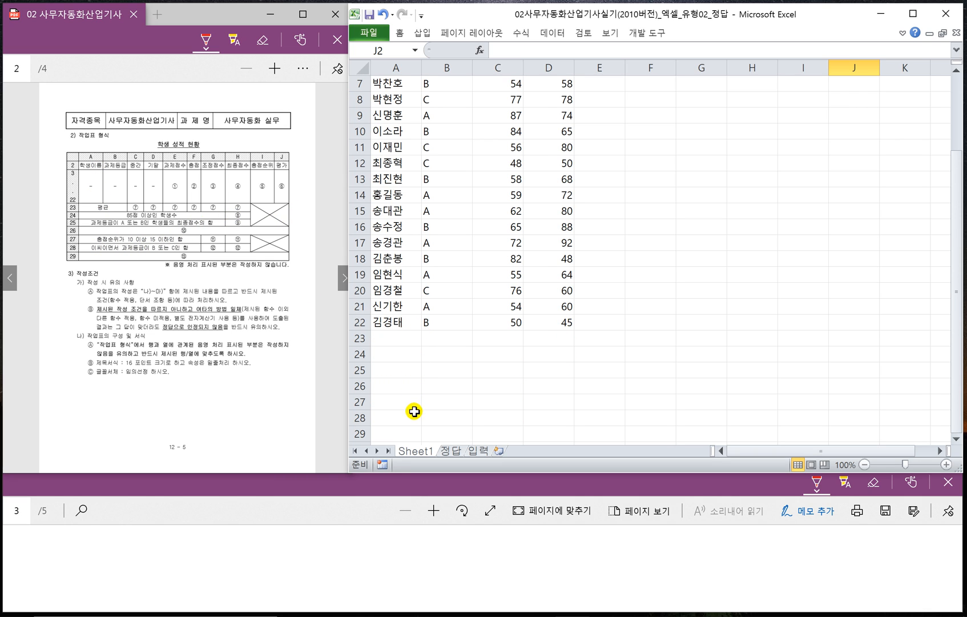
pyautogui.keyDown('shift'); pyautogui.click(395, 434); pyautogui.keyUp('shift')
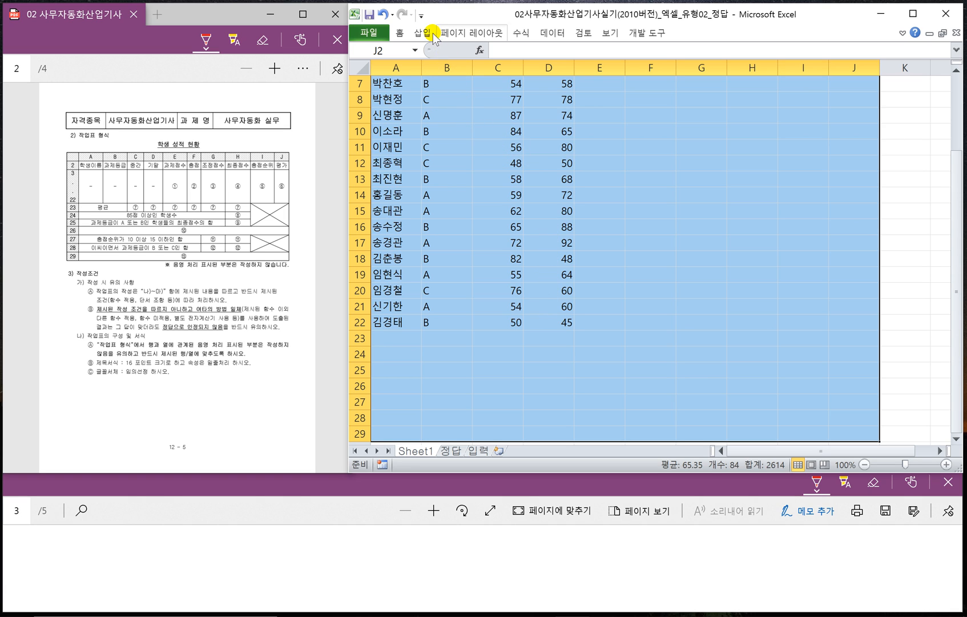
pyautogui.click(400, 33)
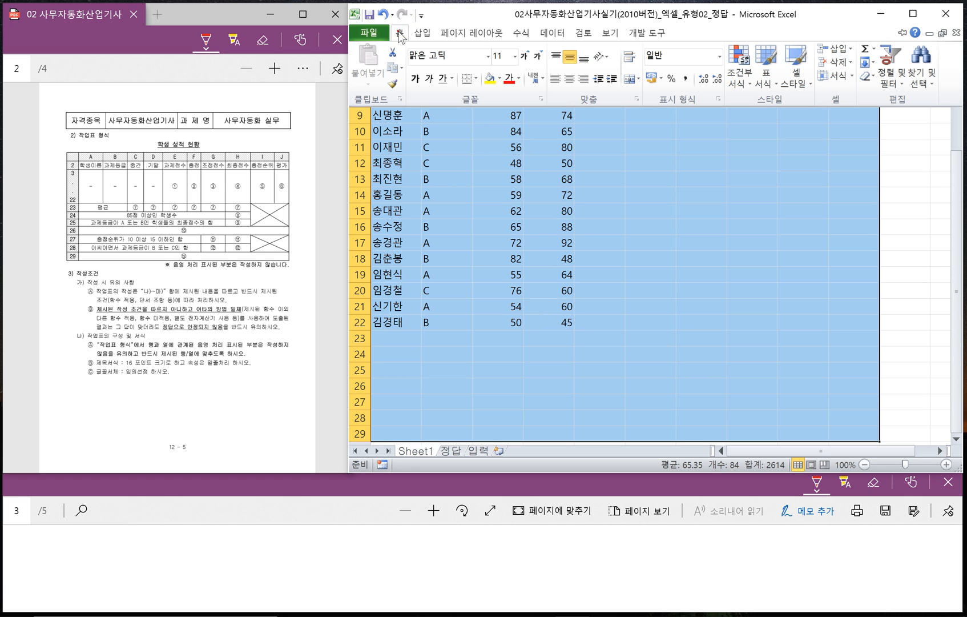
pyautogui.click(475, 78)
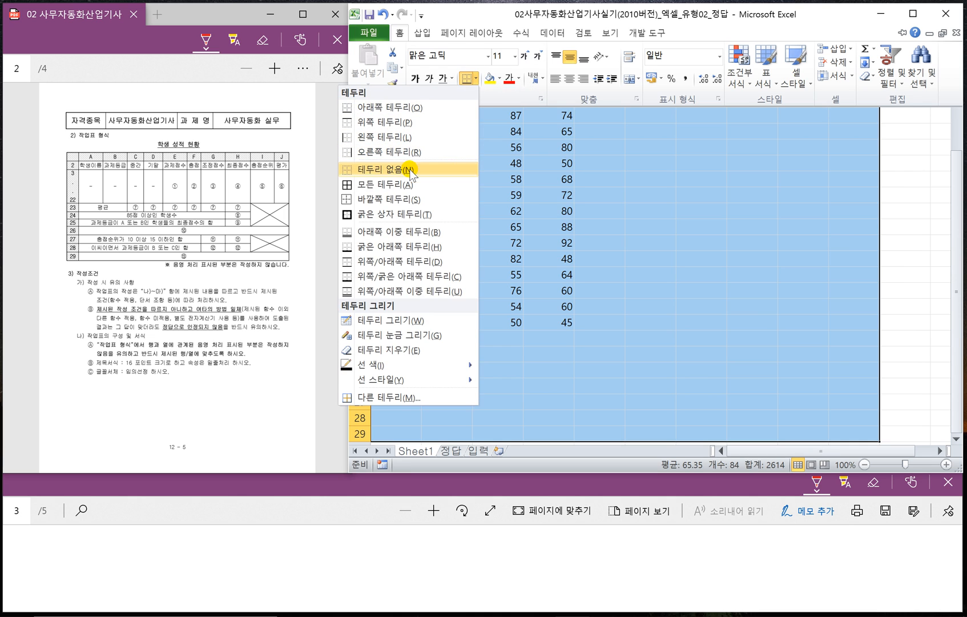
pyautogui.click(398, 184)
pyautogui.click(621, 229)
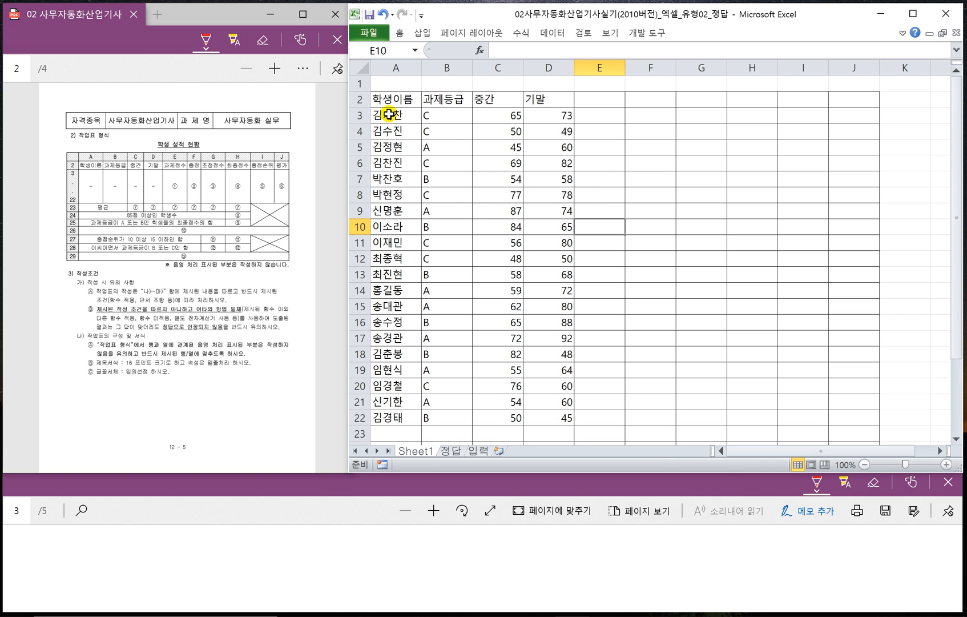
pyautogui.moveTo(390, 114); pyautogui.dragTo(849, 417)
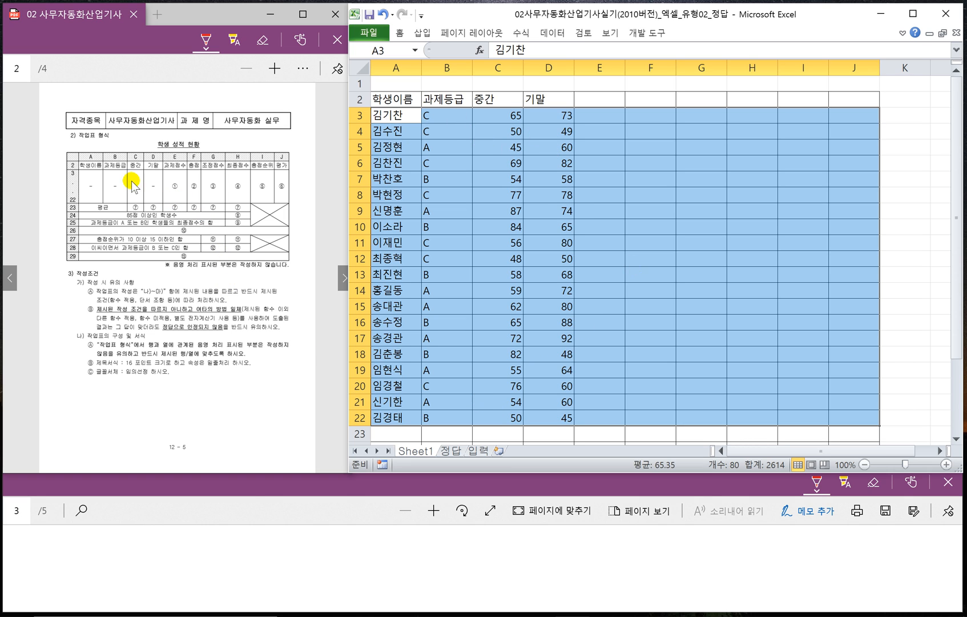
pyautogui.rightClick(585, 199)
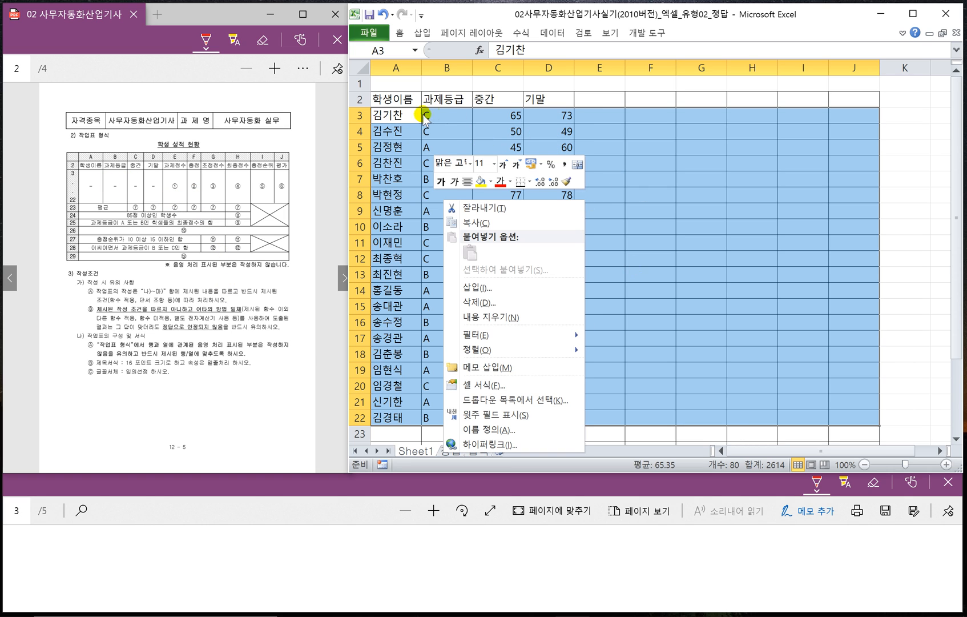
pyautogui.click(383, 116)
pyautogui.click(383, 116)
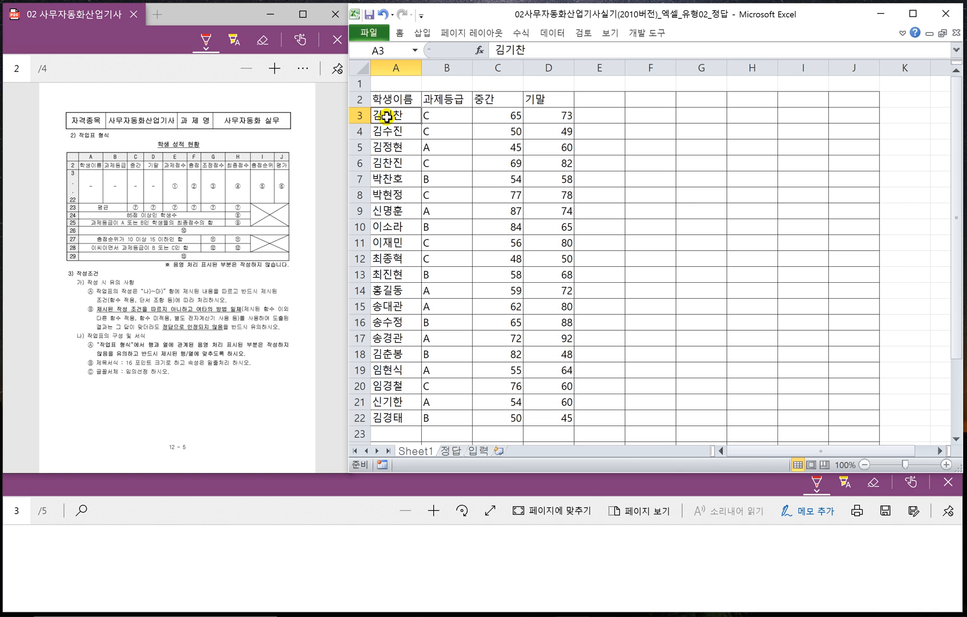
# - Remove the inner horizontal border lines from the range A3:J22, keeping the outline and vertical lines
pyautogui.moveTo(387, 117); pyautogui.dragTo(844, 412)
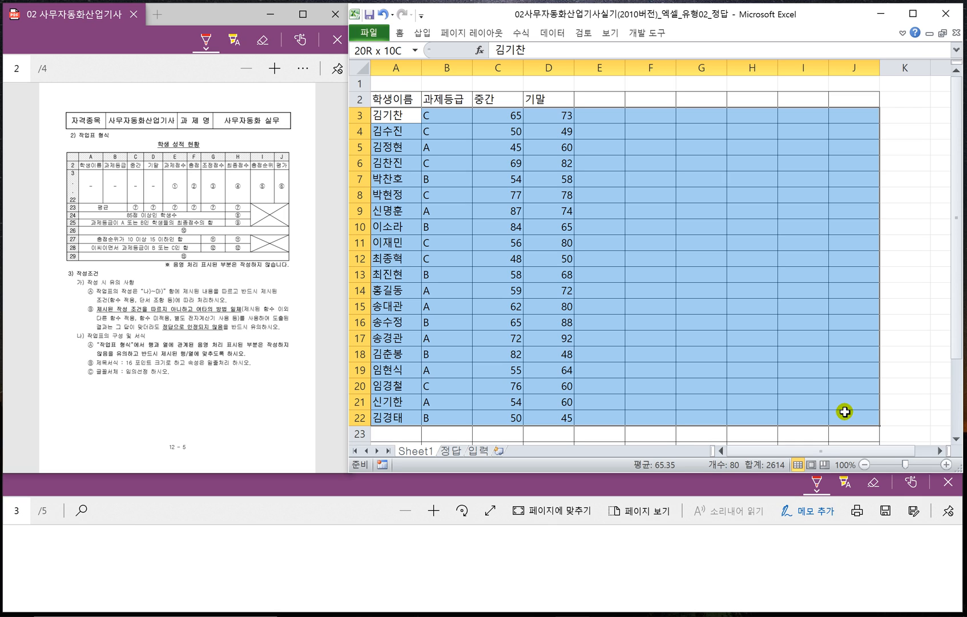
pyautogui.rightClick(693, 268)
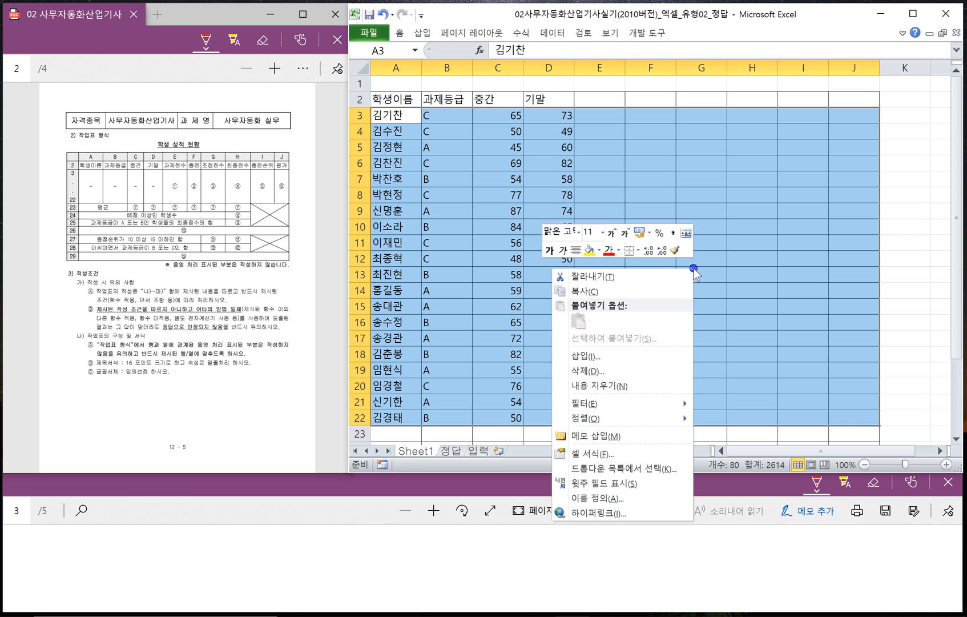
pyautogui.click(739, 317)
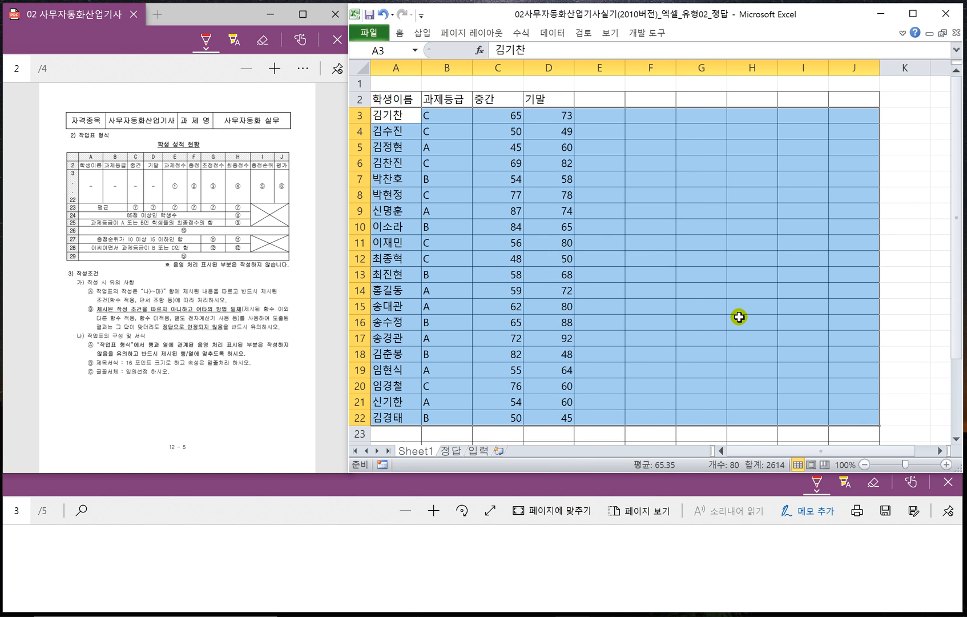
pyautogui.hotkey('ctrl', '1')
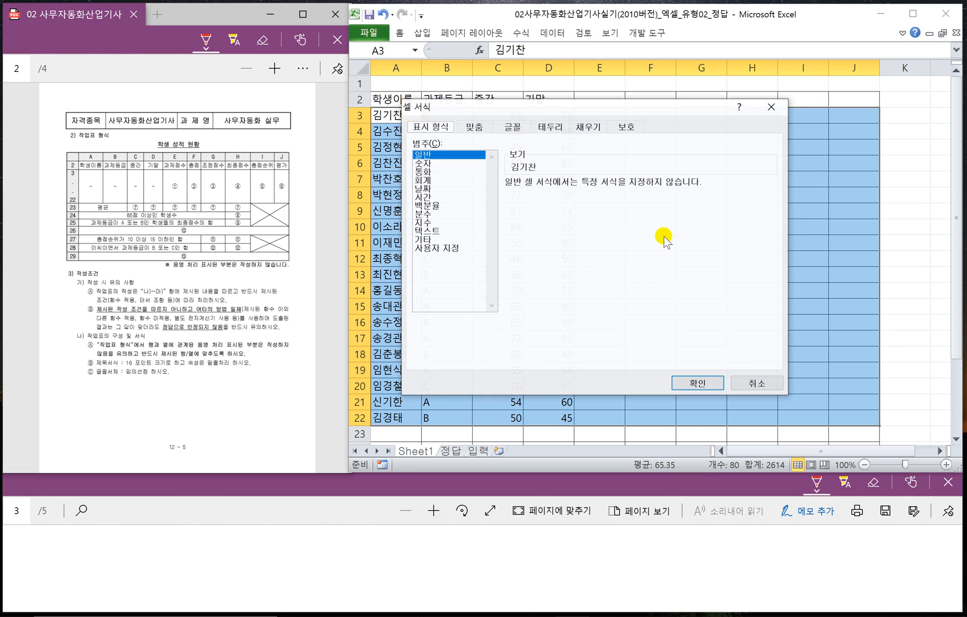
pyautogui.click(548, 128)
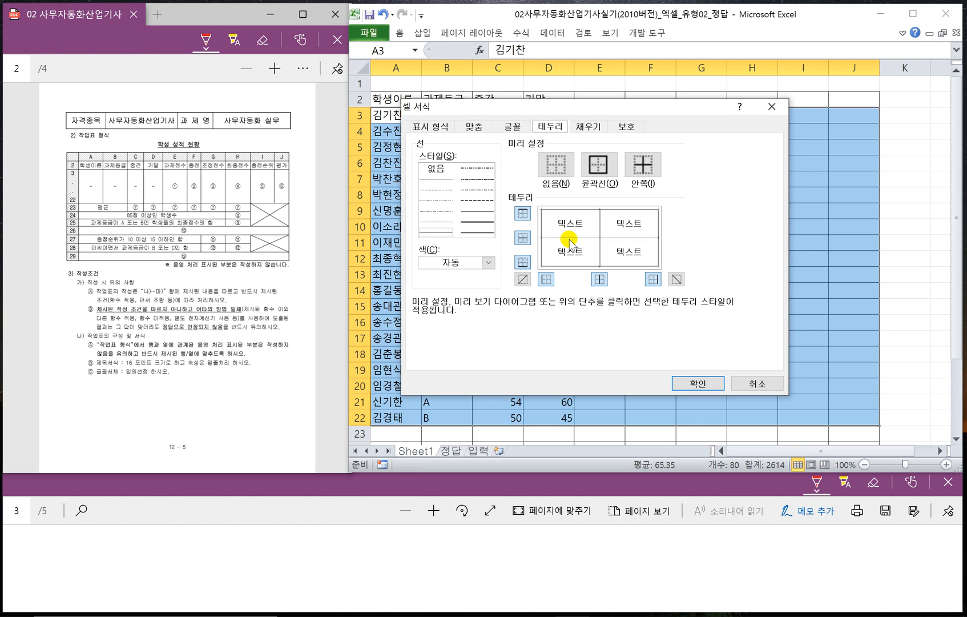
pyautogui.click(698, 382)
pyautogui.scroll(-3, 681, 284)
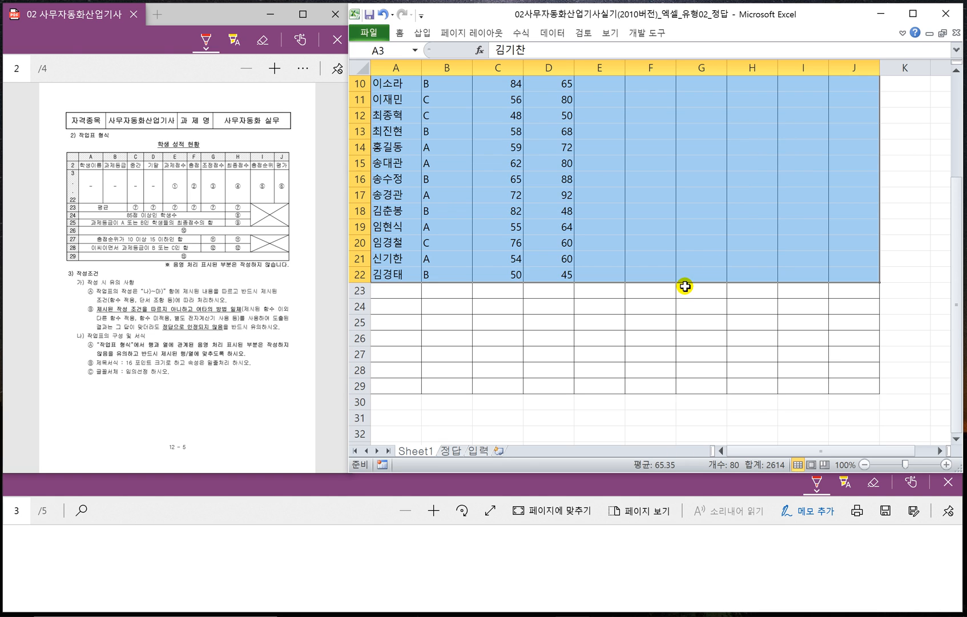
pyautogui.click(642, 318)
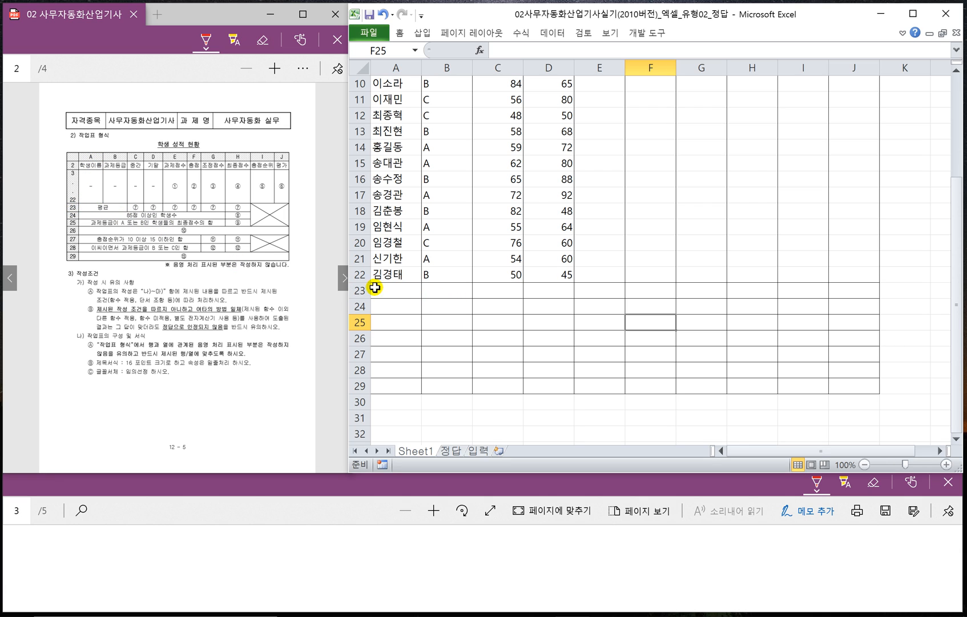
# - Merge and center the cells A23:B23, and do the same for A24:G24
pyautogui.moveTo(397, 297); pyautogui.dragTo(437, 296)
pyautogui.rightClick(445, 292)
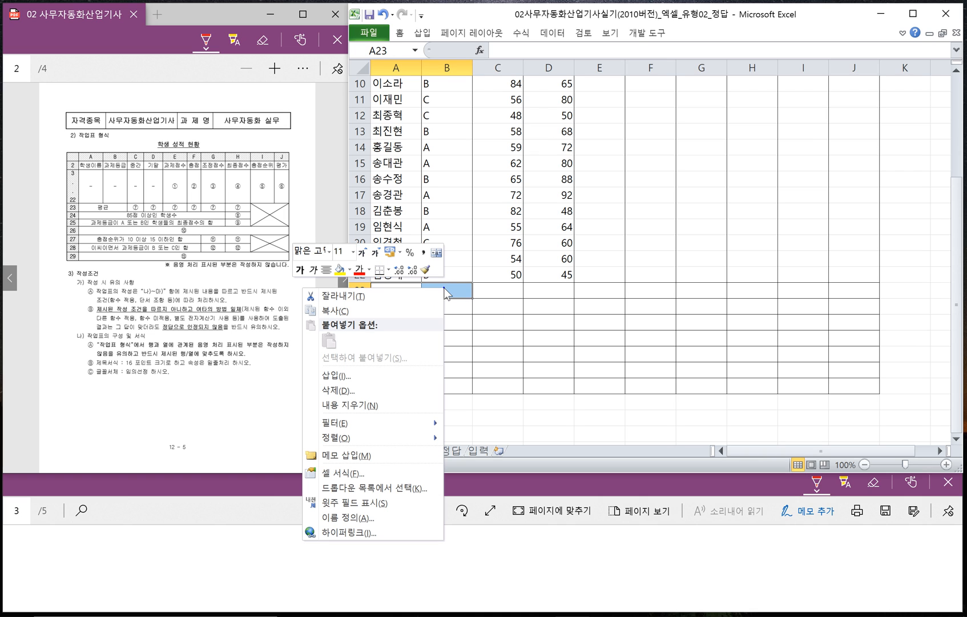
pyautogui.click(436, 253)
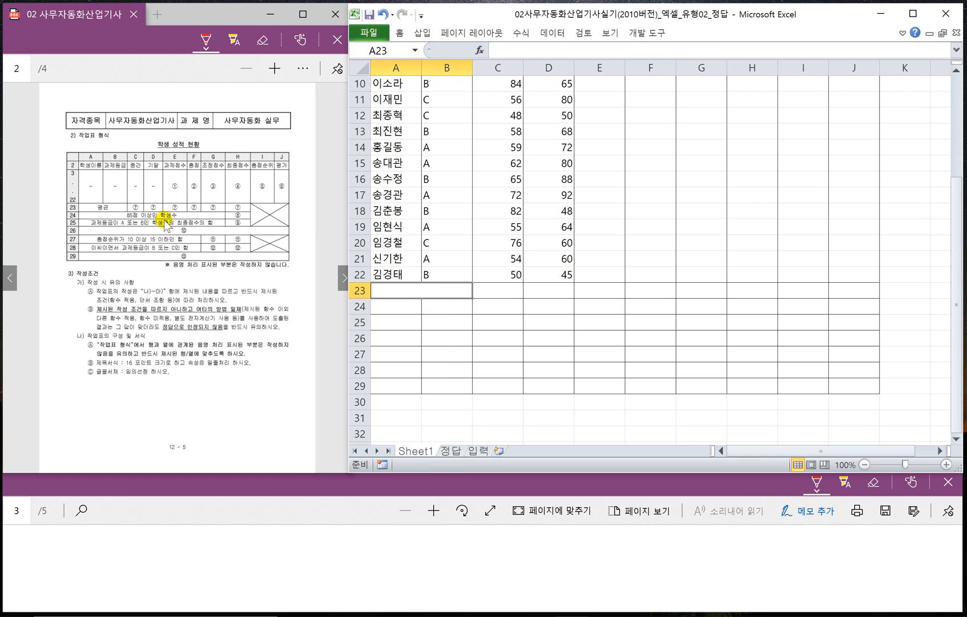
pyautogui.moveTo(388, 305); pyautogui.dragTo(686, 307)
pyautogui.rightClick(689, 308)
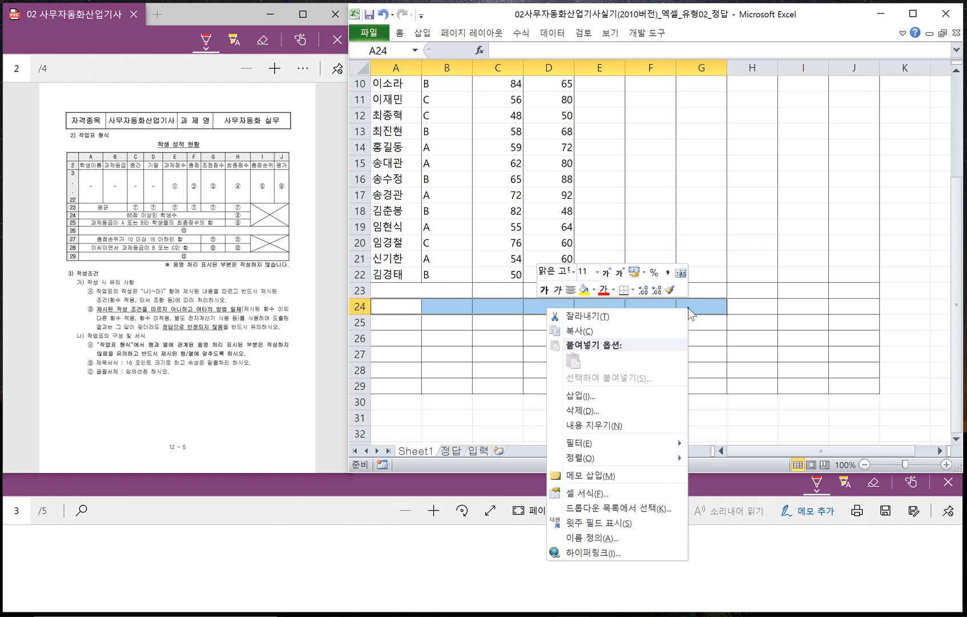
pyautogui.click(681, 272)
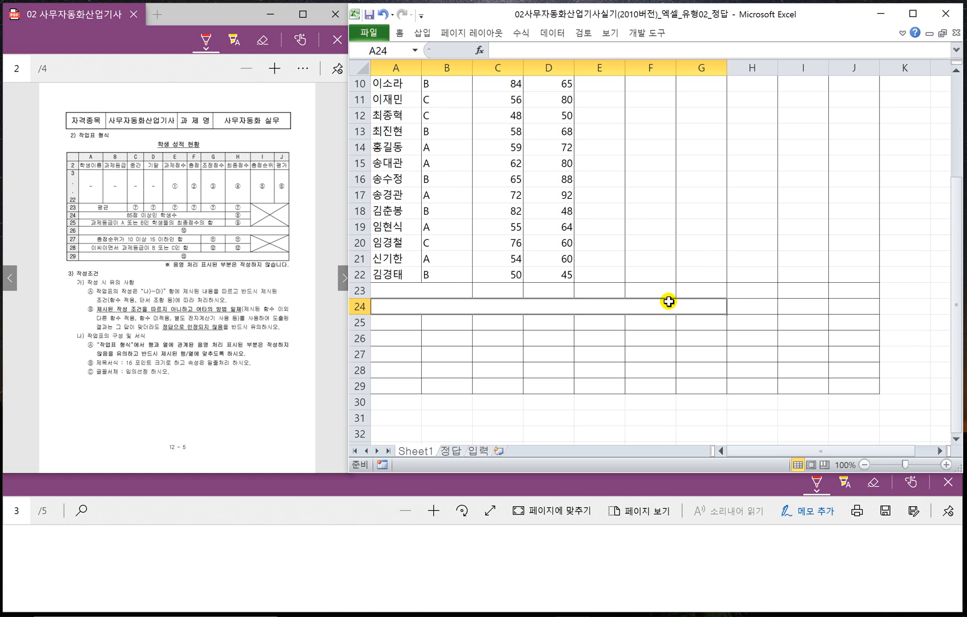
# - Merge and center the cell block H23:J25
pyautogui.moveTo(742, 292); pyautogui.dragTo(844, 327)
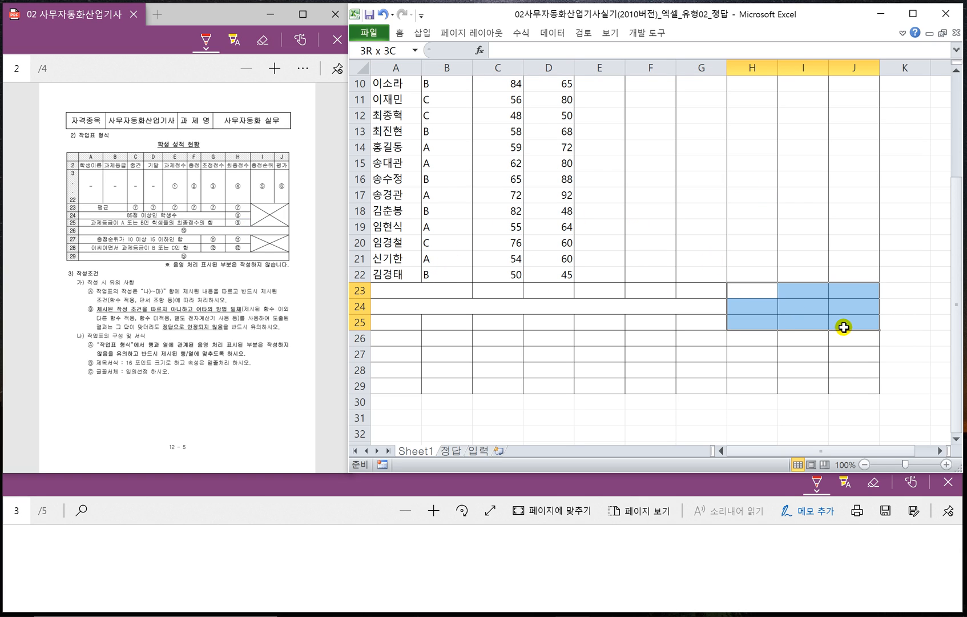
pyautogui.rightClick(808, 312)
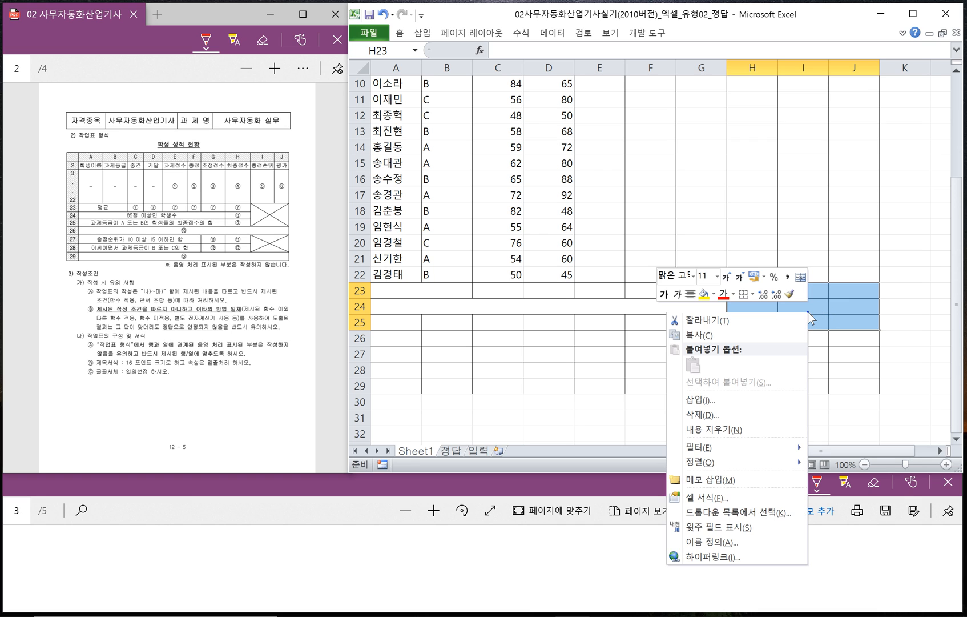
pyautogui.click(801, 277)
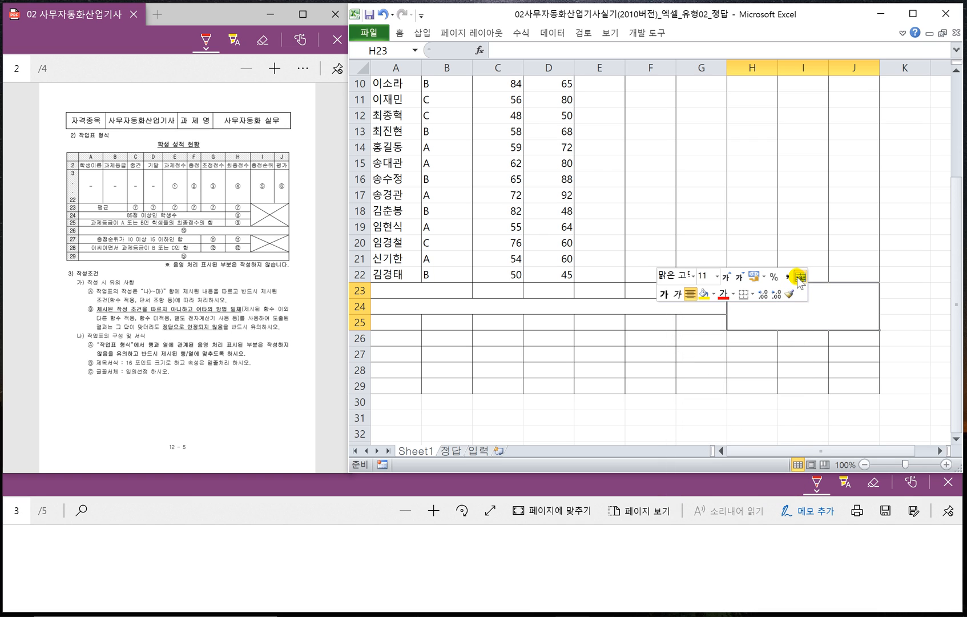
# - Undo the merge of the cell block H23:J25
pyautogui.click(746, 355)
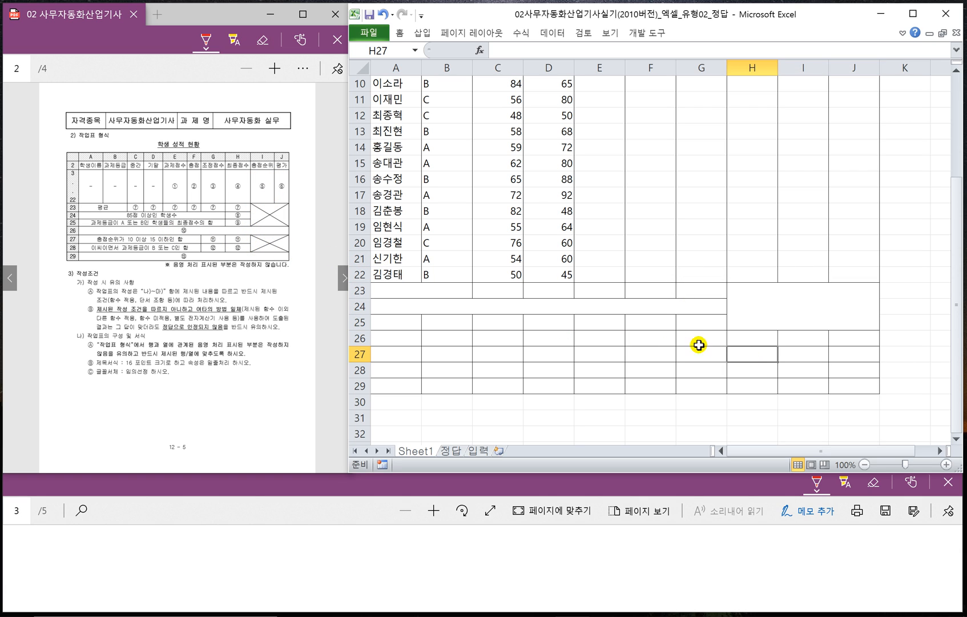
pyautogui.click(746, 337)
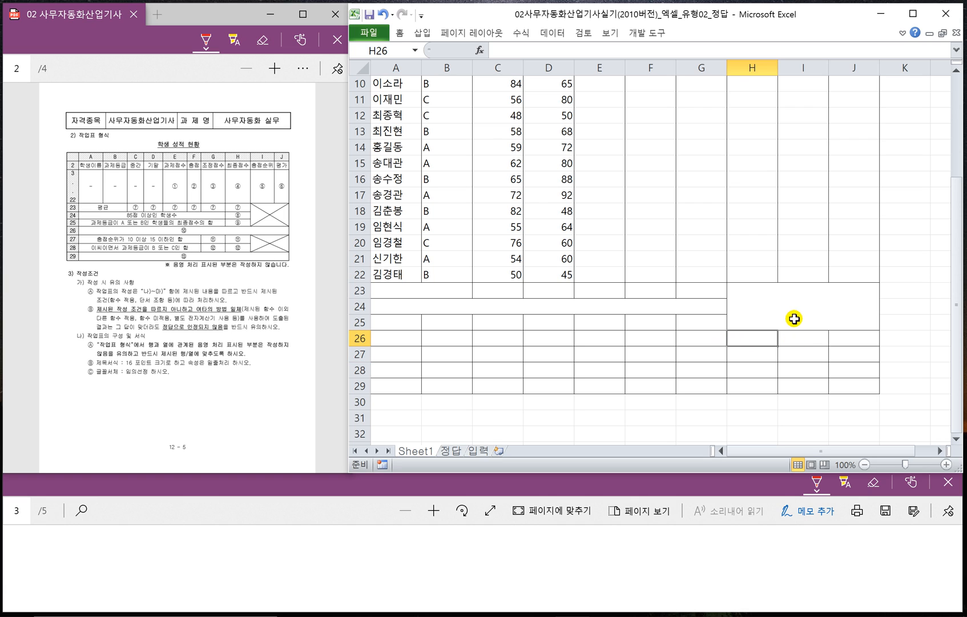
pyautogui.hotkey('ctrl', 'z')
# - Merge and center the cell block I23:J25, and do the same for I27:J28
pyautogui.click(803, 289)
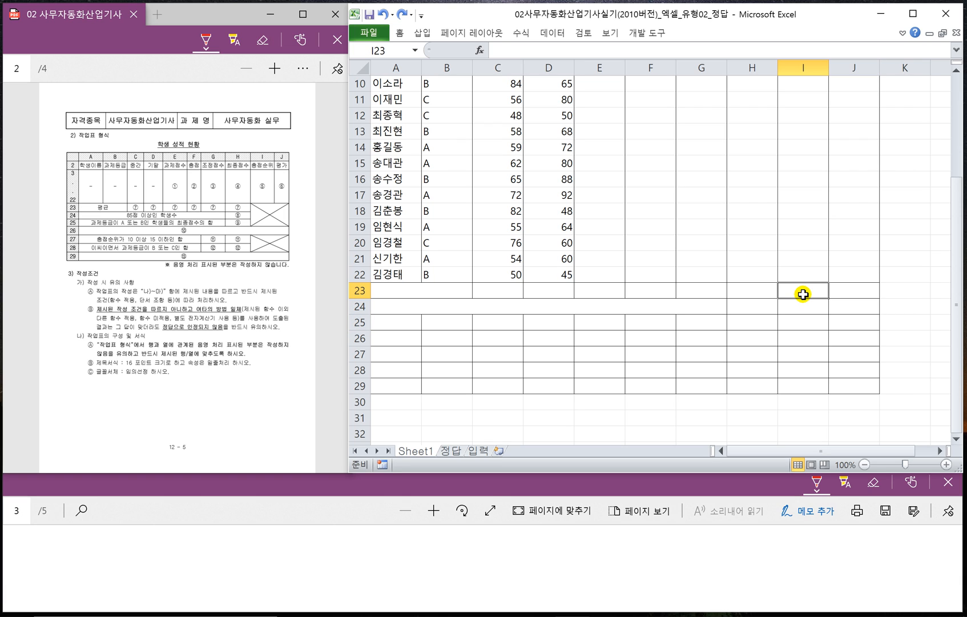
pyautogui.moveTo(820, 297); pyautogui.dragTo(845, 337)
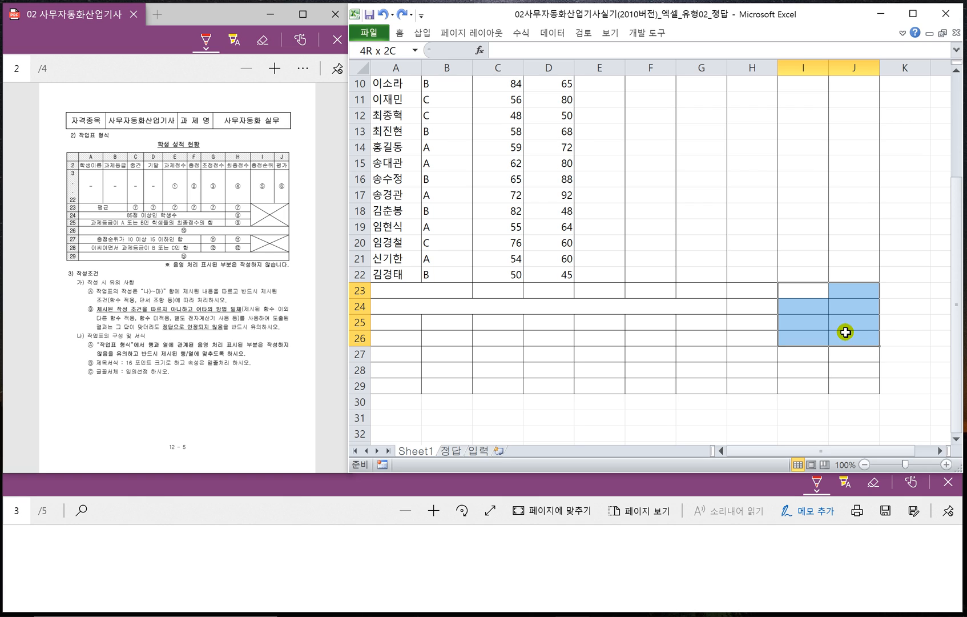
pyautogui.moveTo(846, 332); pyautogui.dragTo(830, 317)
pyautogui.rightClick(829, 315)
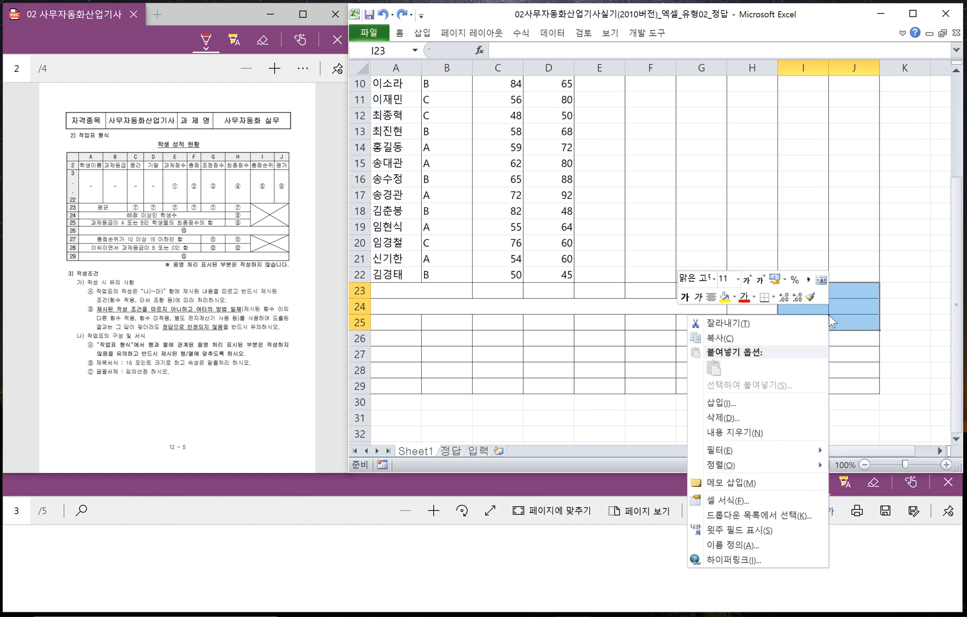
pyautogui.click(821, 280)
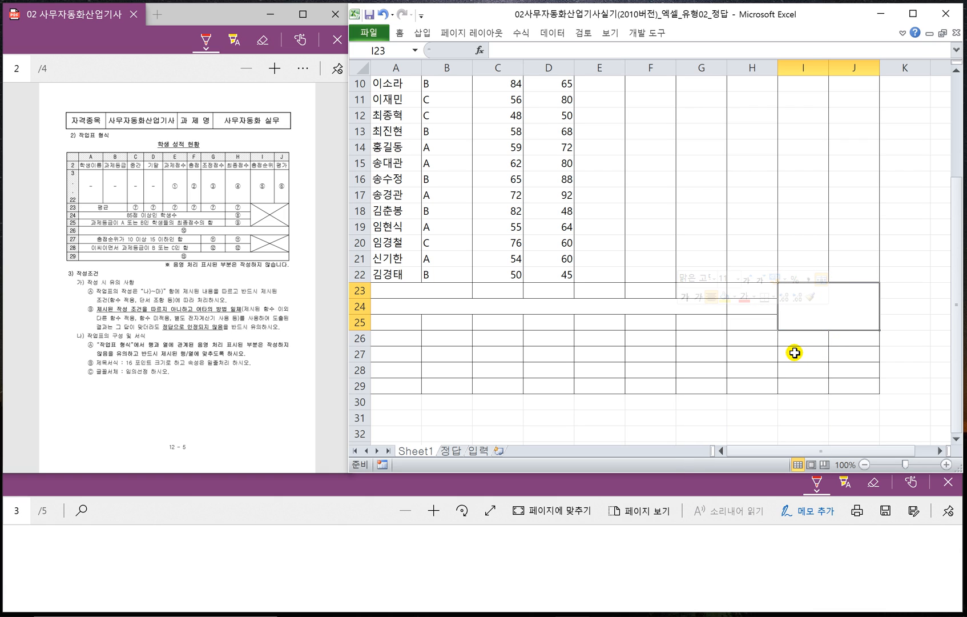
pyautogui.moveTo(795, 353); pyautogui.dragTo(845, 369)
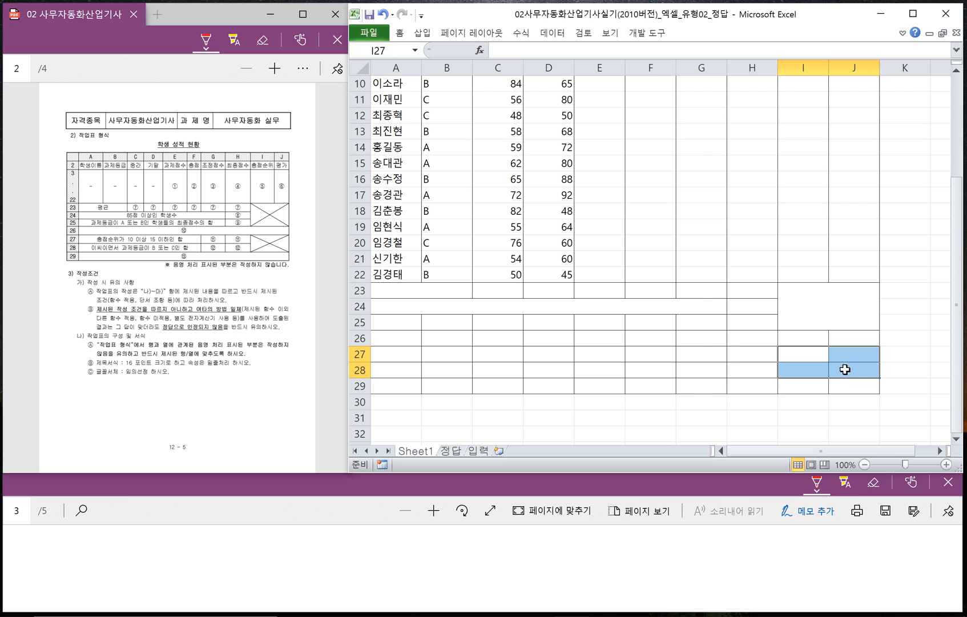
pyautogui.rightClick(846, 369)
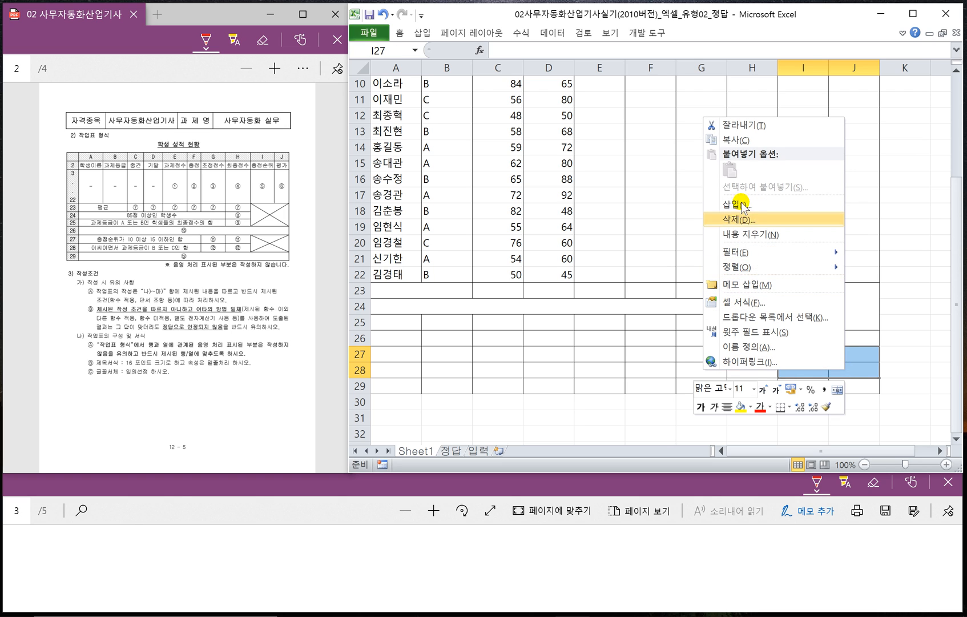
pyautogui.click(838, 390)
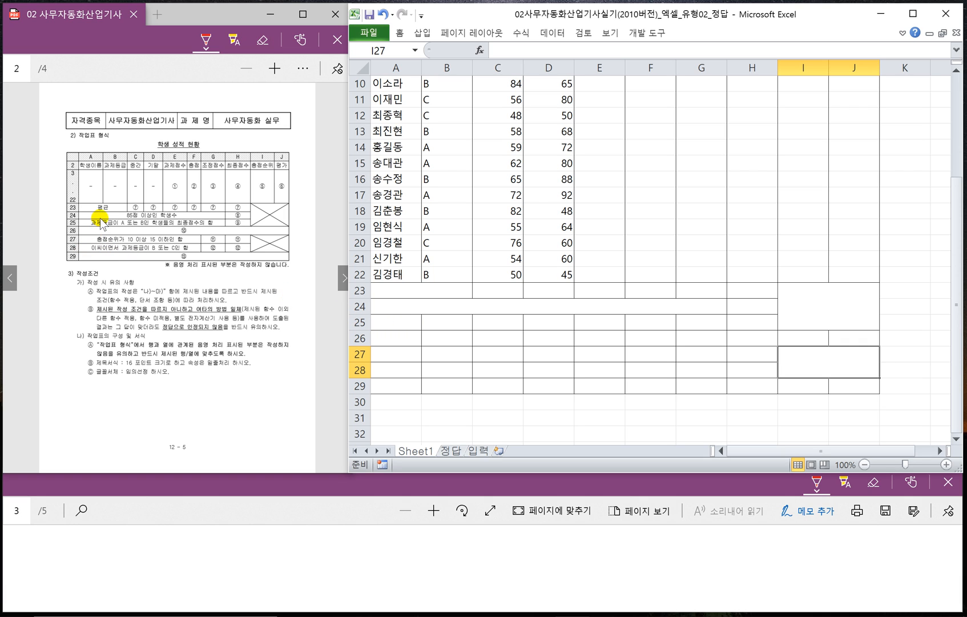
# - Merge and center the cells A25:G25, and do the same for A26:J26
pyautogui.moveTo(382, 322); pyautogui.dragTo(702, 323)
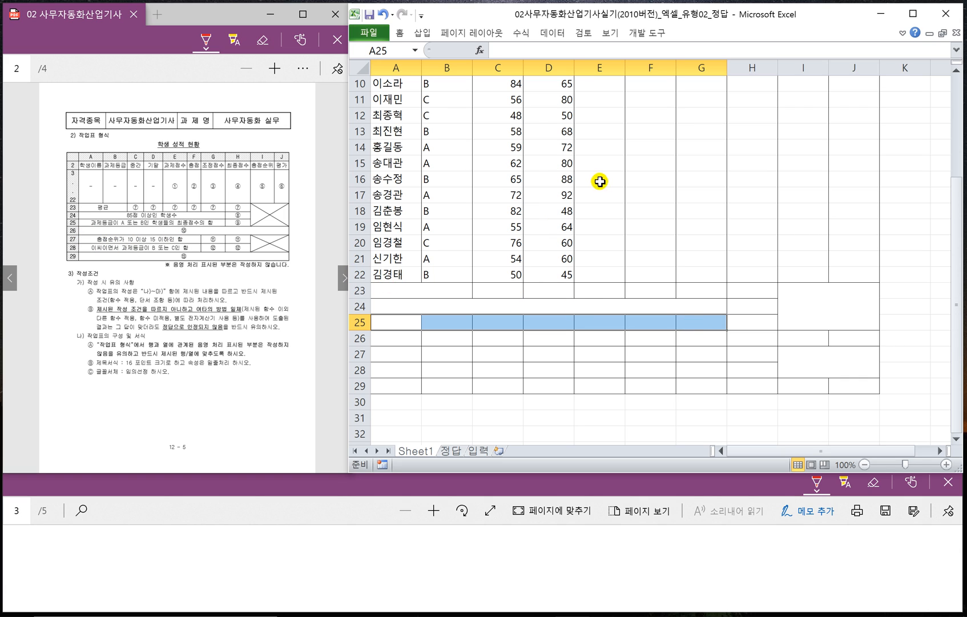
pyautogui.rightClick(588, 323)
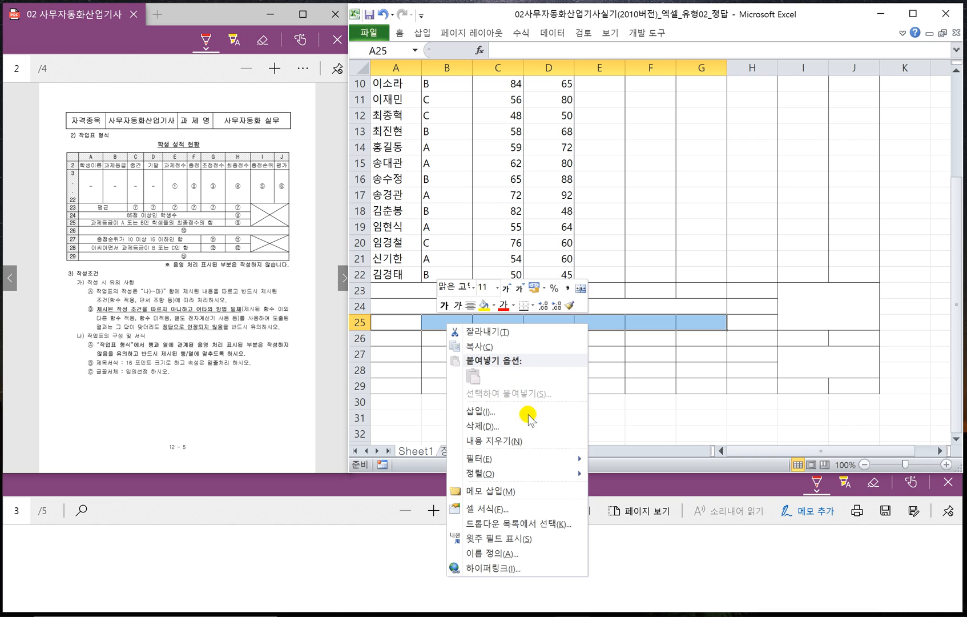
pyautogui.click(581, 288)
pyautogui.moveTo(387, 338); pyautogui.dragTo(842, 344)
pyautogui.rightClick(842, 343)
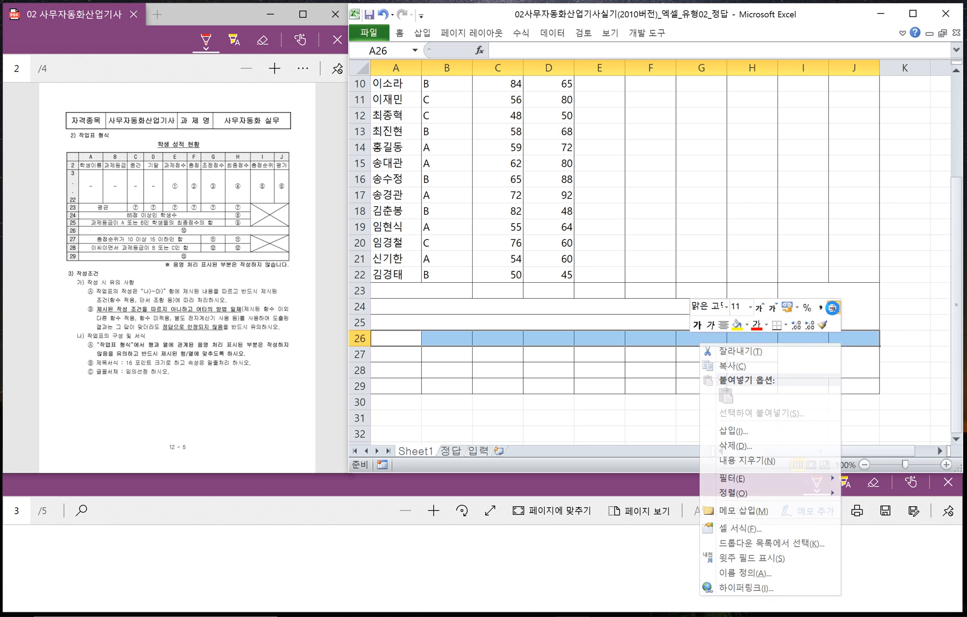
pyautogui.click(833, 308)
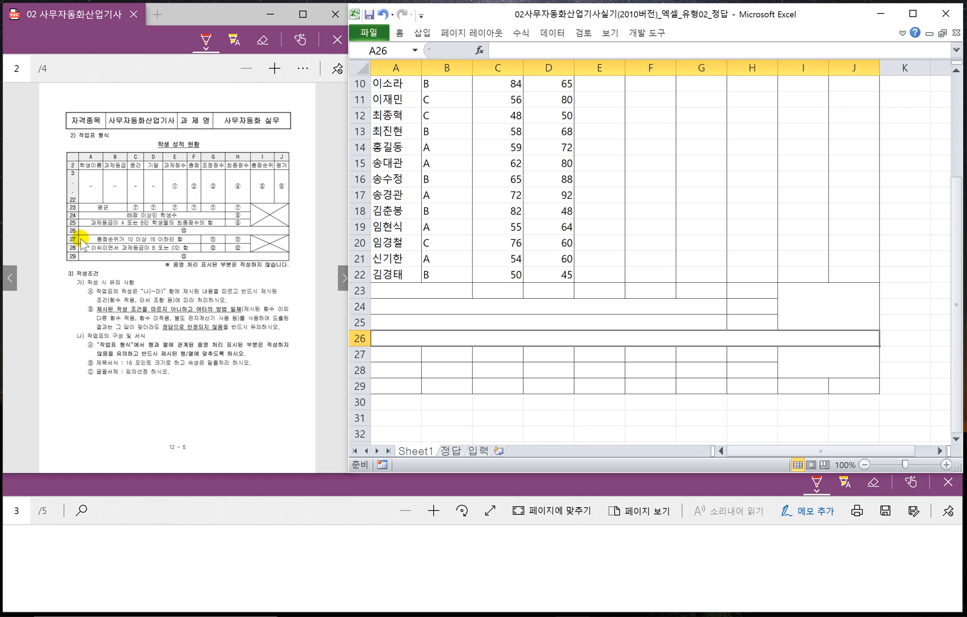
# - Merge and center the cells A27:F27 and fill that merged format down into row 28
pyautogui.click(384, 355)
pyautogui.moveTo(384, 355); pyautogui.dragTo(641, 354)
pyautogui.rightClick(640, 355)
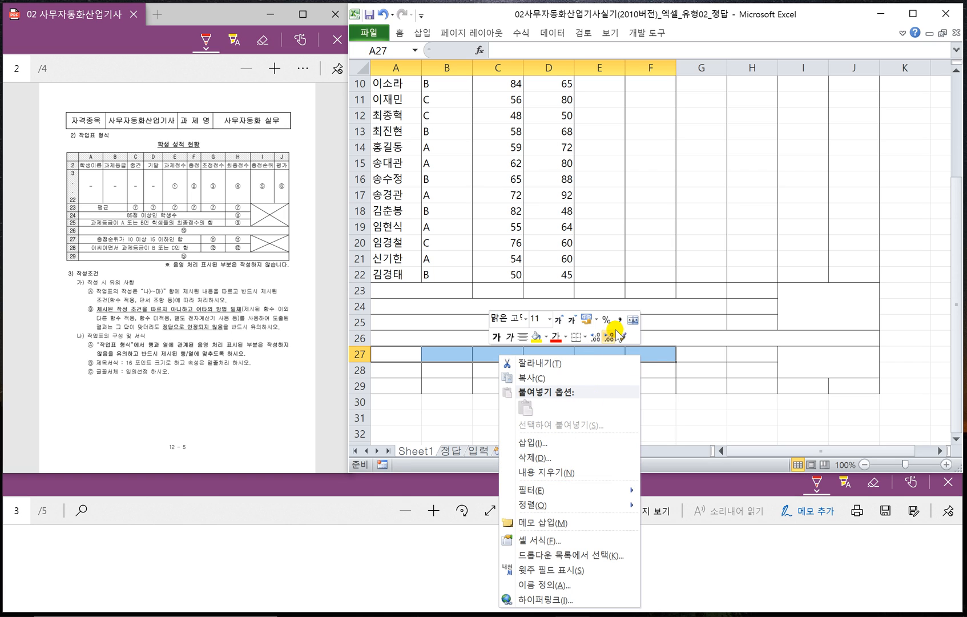
pyautogui.click(632, 320)
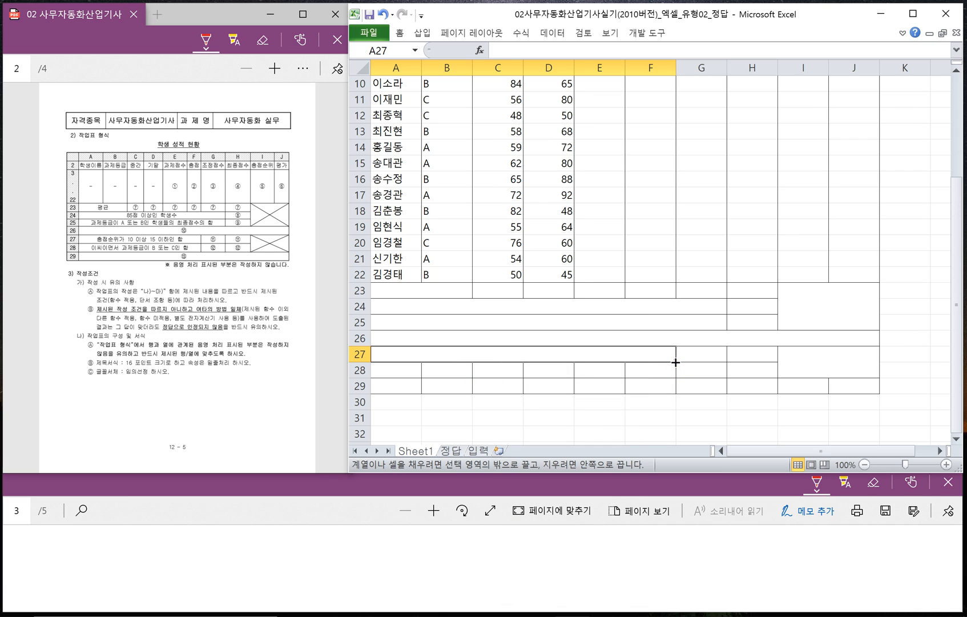
pyautogui.moveTo(677, 361); pyautogui.dragTo(676, 378)
# - Merge and center the cells A29:J29
pyautogui.moveTo(400, 386); pyautogui.dragTo(845, 390)
pyautogui.rightClick(846, 393)
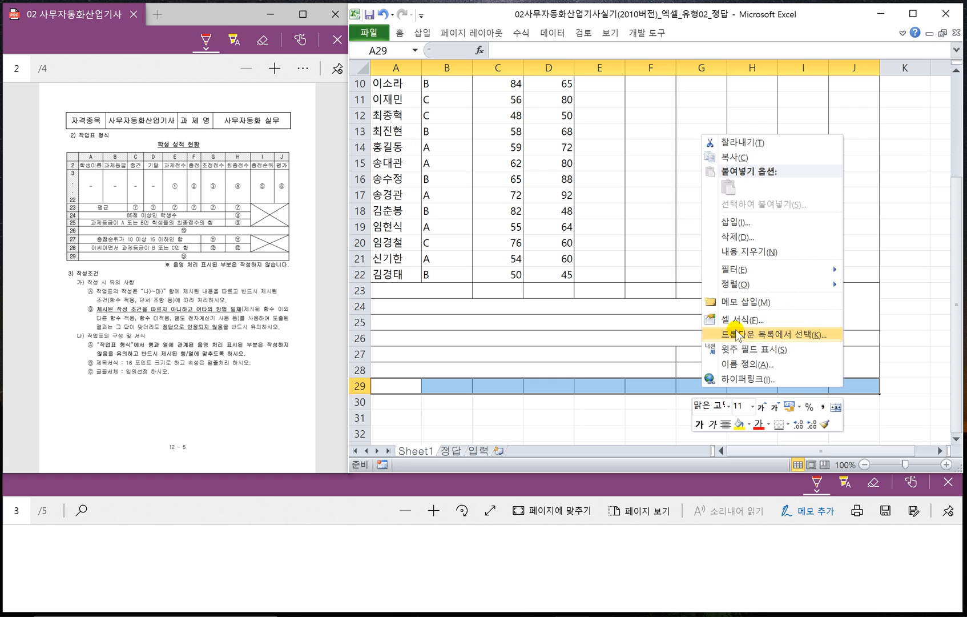
pyautogui.click(834, 409)
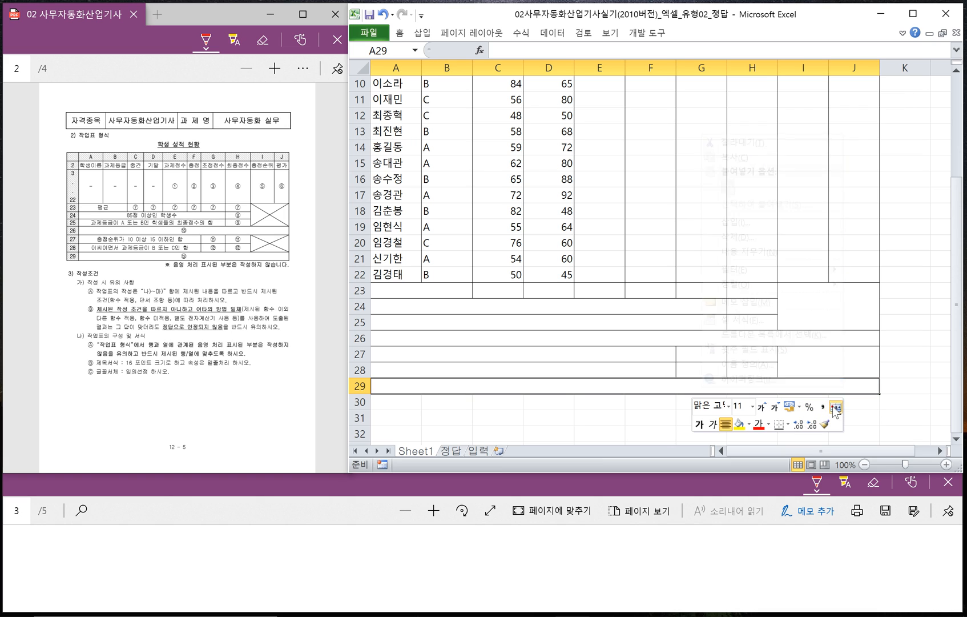
# - Add both diagonal border lines to the merged blocks I23:J25 and I27:J28 so each is crossed out
pyautogui.click(828, 299)
pyautogui.keyDown('ctrl'); pyautogui.click(820, 362); pyautogui.keyUp('ctrl')
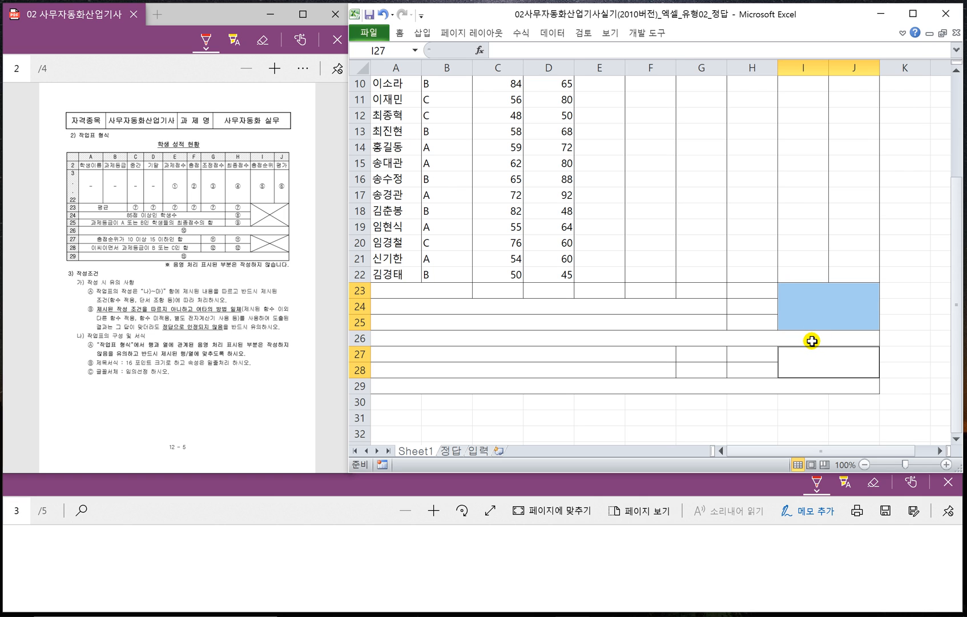
pyautogui.hotkey('ctrl', '1')
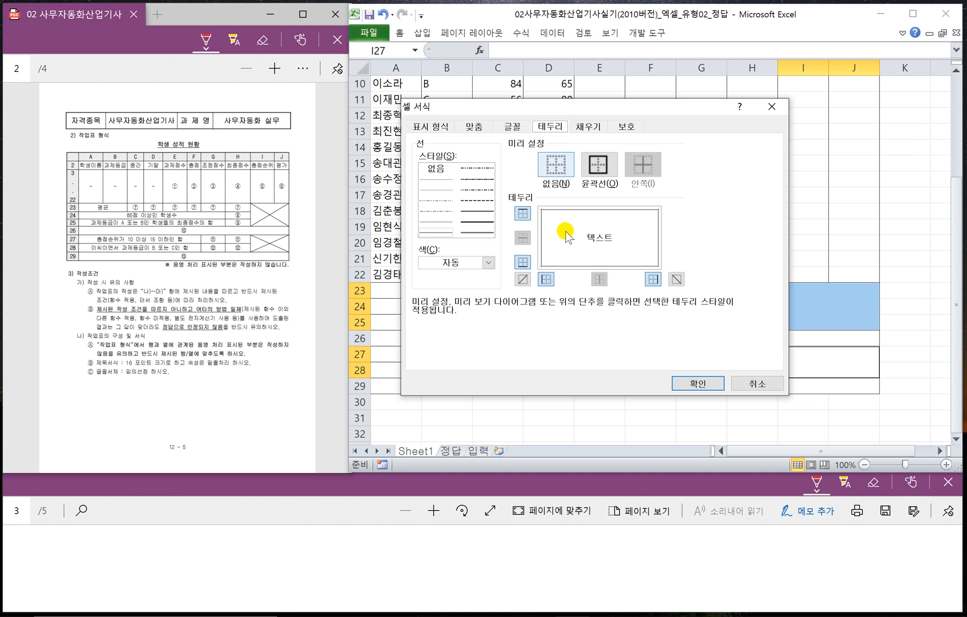
pyautogui.click(524, 279)
pyautogui.click(676, 280)
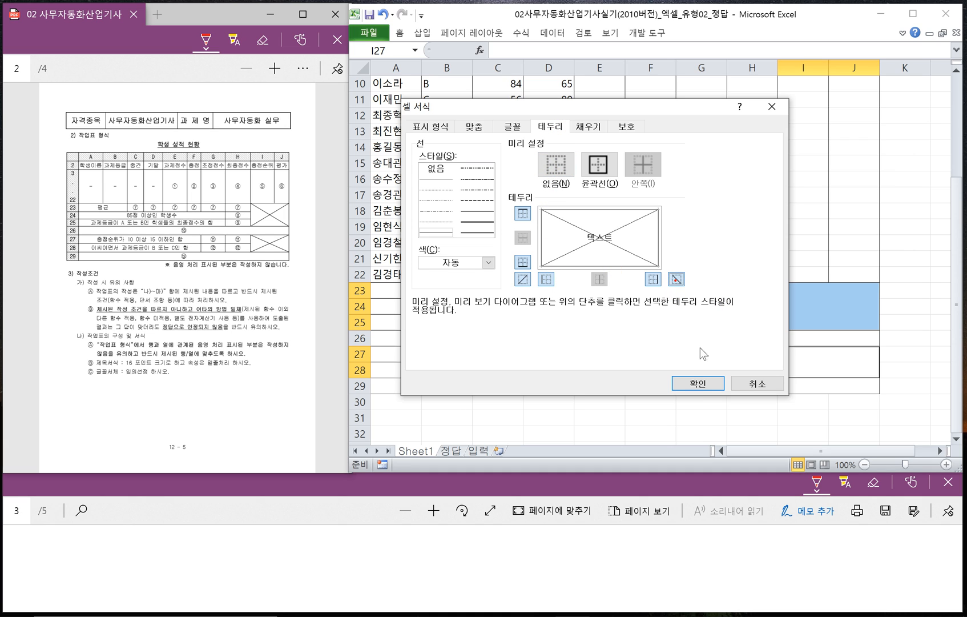
pyautogui.click(698, 384)
pyautogui.click(725, 346)
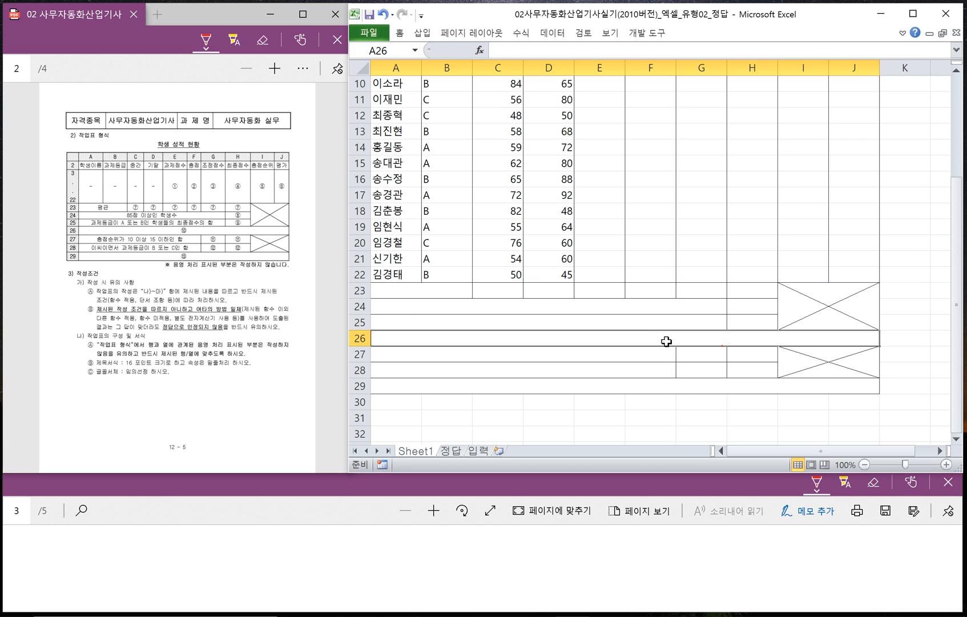
# - Merge and center the cells A1:J1 above the table header
pyautogui.scroll(3, 667, 341)
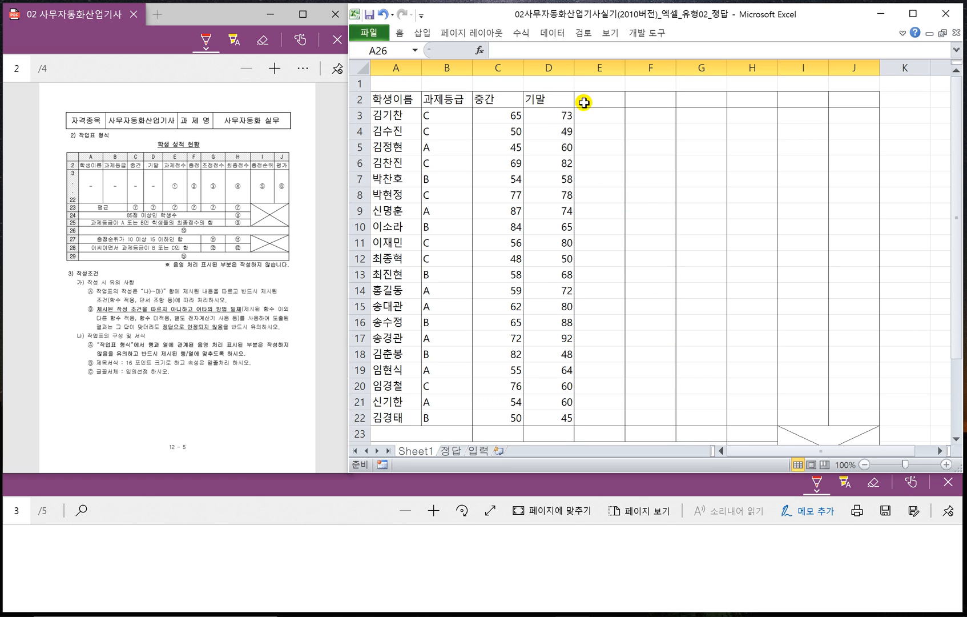
pyautogui.click(359, 85)
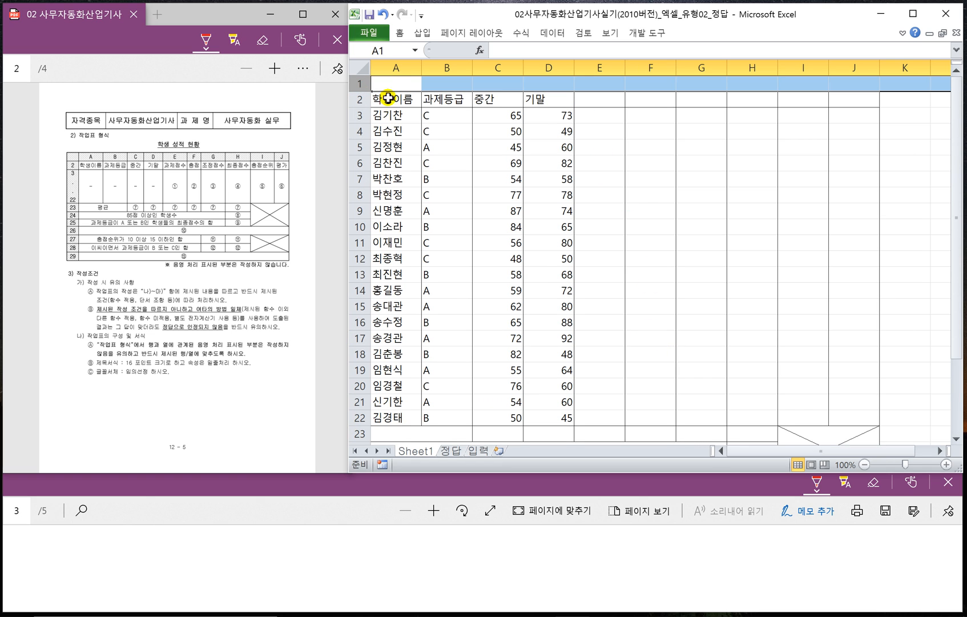
pyautogui.click(386, 83)
pyautogui.moveTo(386, 83); pyautogui.dragTo(844, 87)
pyautogui.rightClick(844, 87)
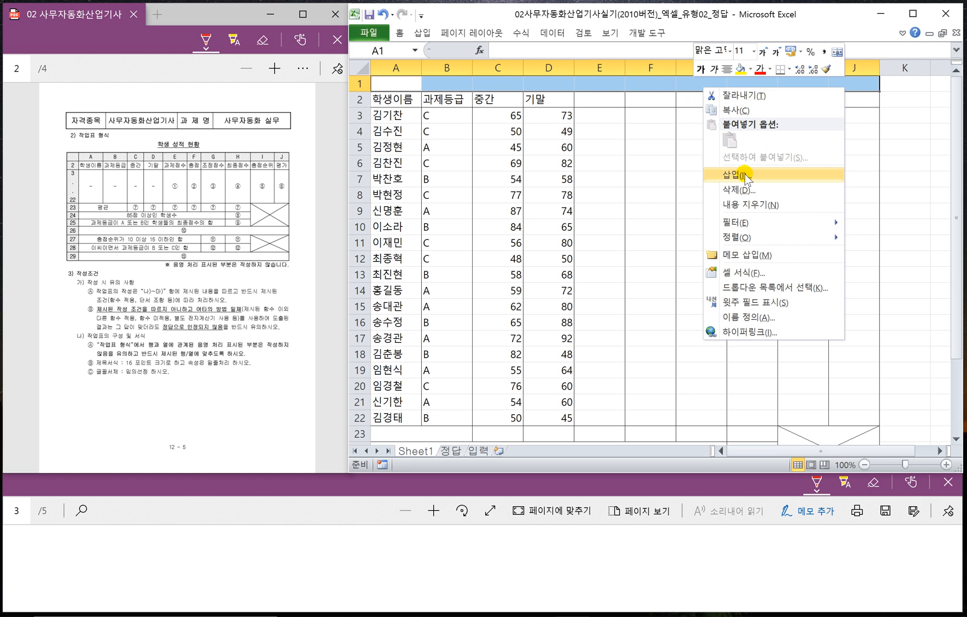
pyautogui.click(839, 53)
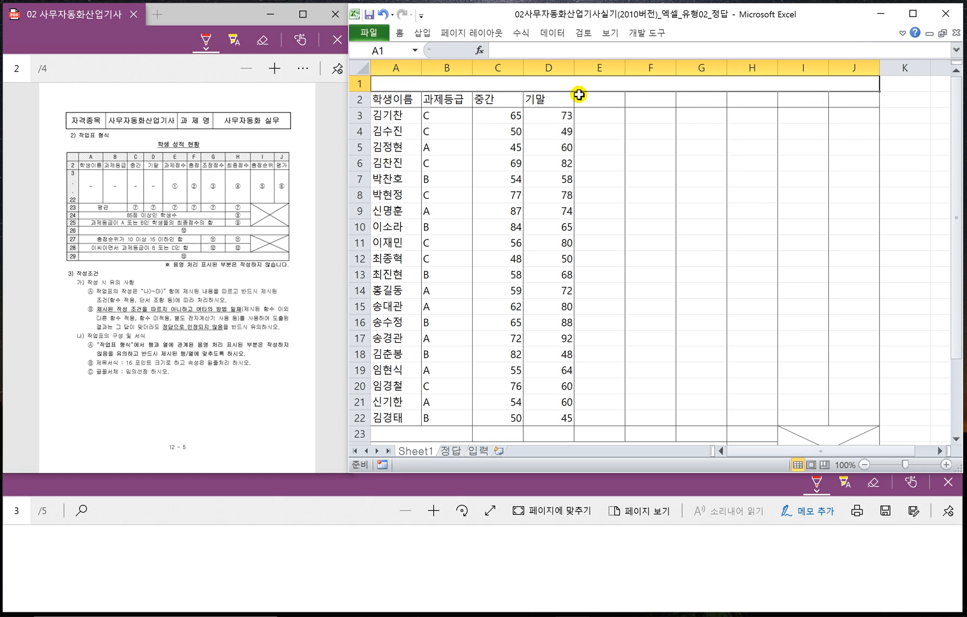
# - Enter the title 학생 성적 현황 in the merged cell A1
pyautogui.write('학')
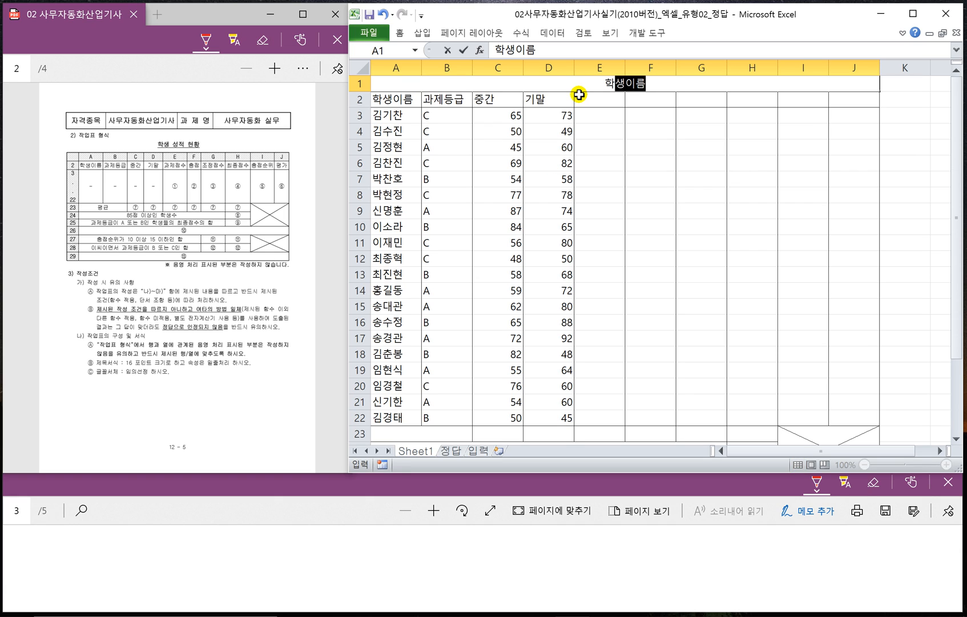
pyautogui.write('생 성적 현황')
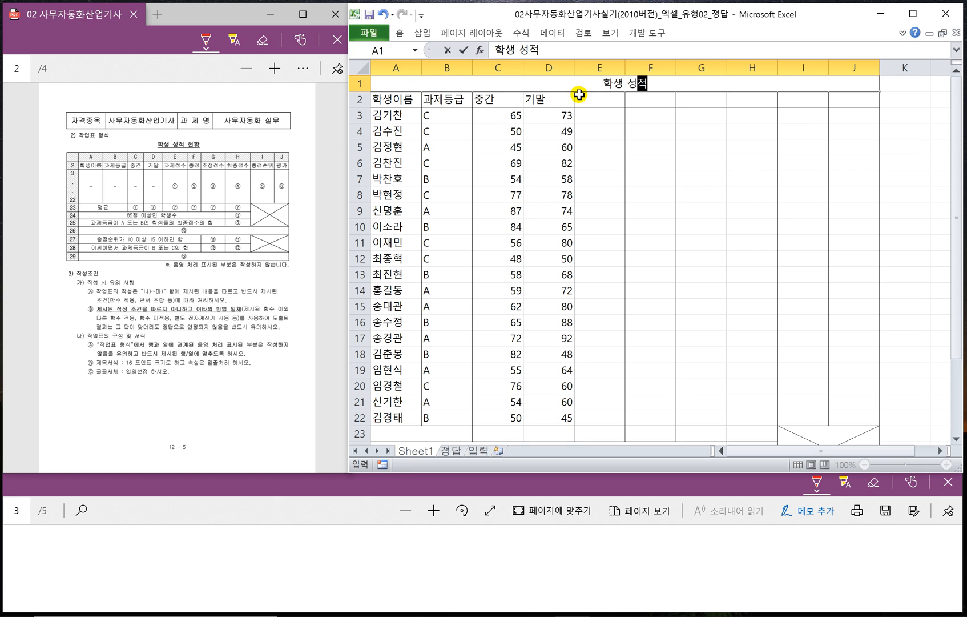
pyautogui.click(603, 113)
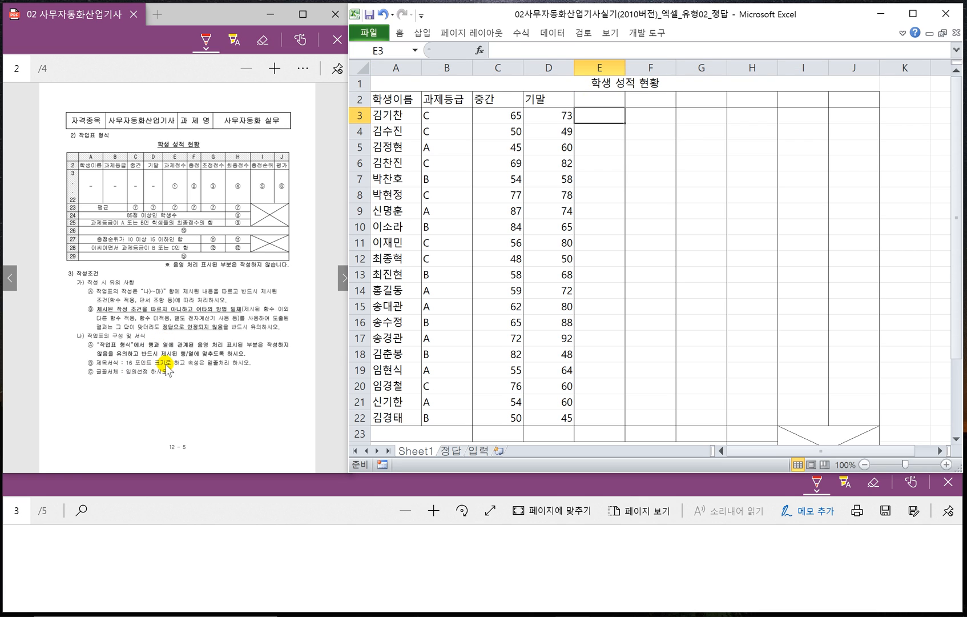
# - Format the title in A1 with font size 16 and a single underline
pyautogui.click(633, 84)
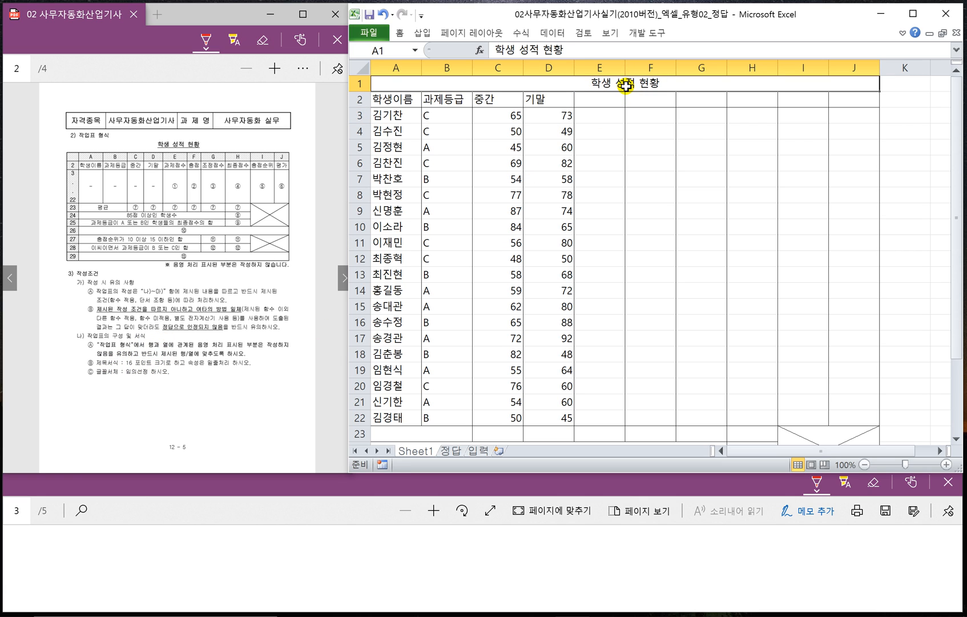
pyautogui.rightClick(627, 87)
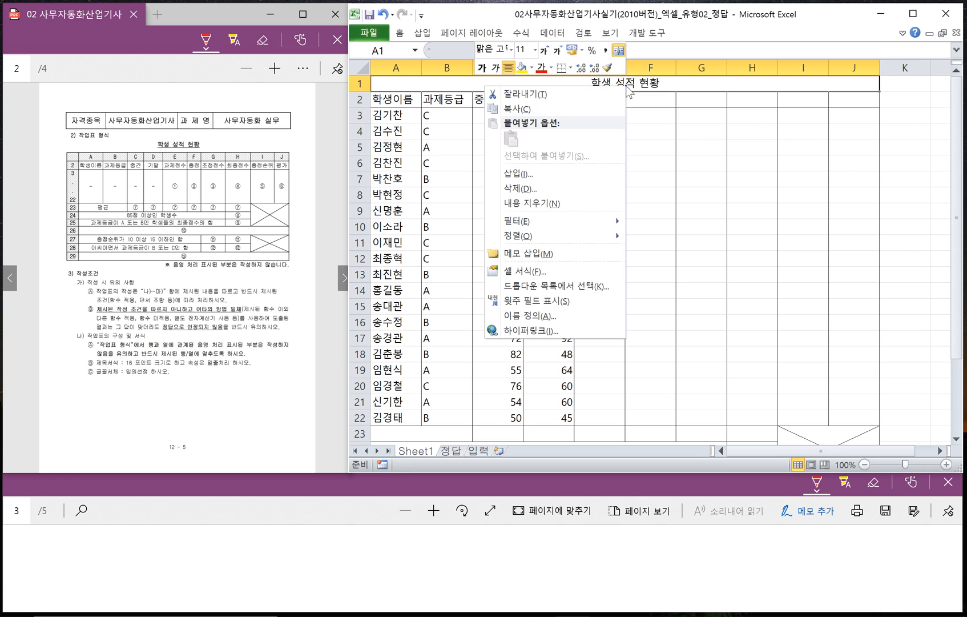
pyautogui.click(535, 49)
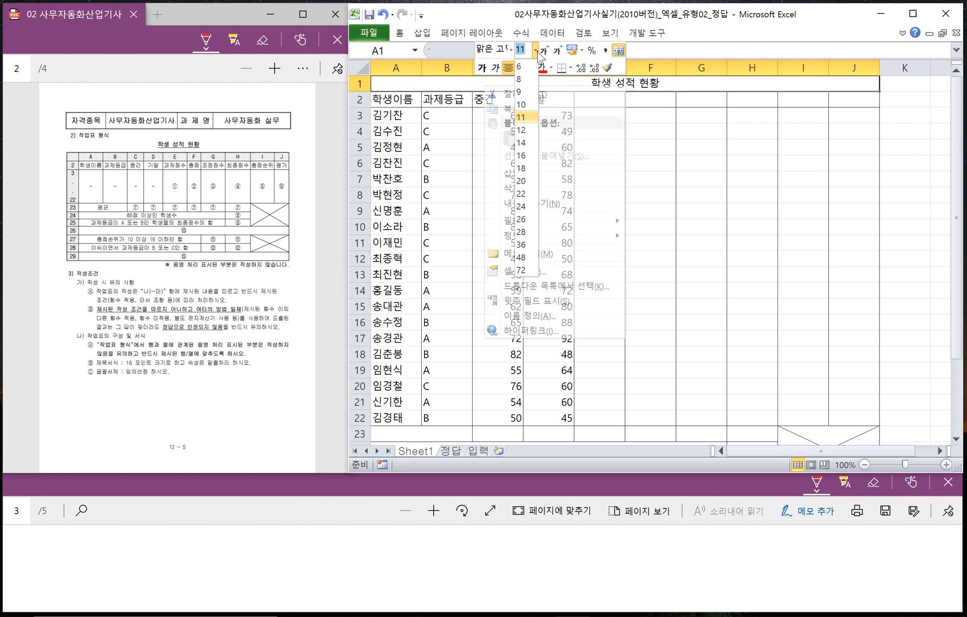
pyautogui.click(521, 157)
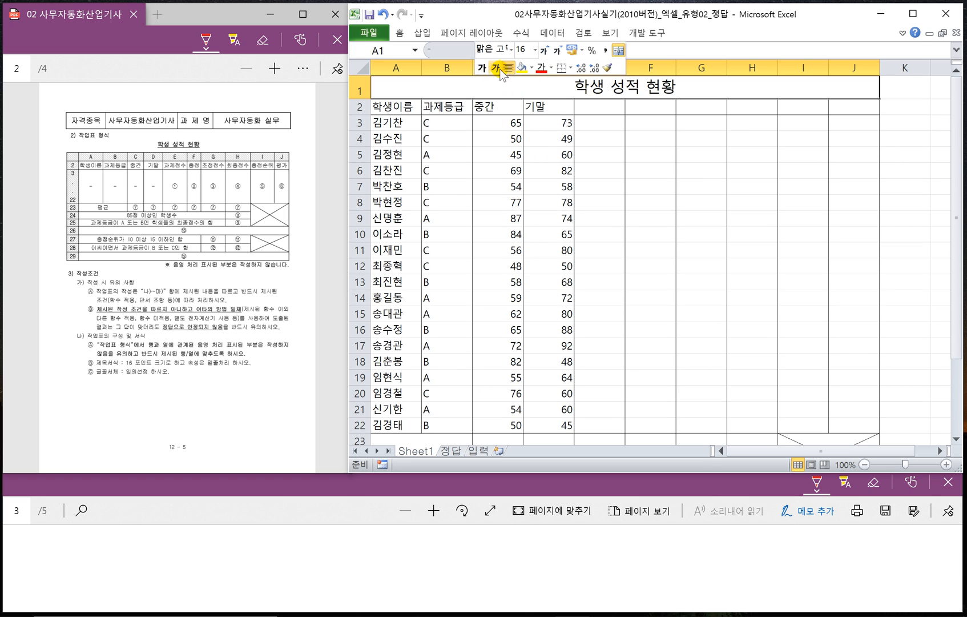
pyautogui.click(400, 34)
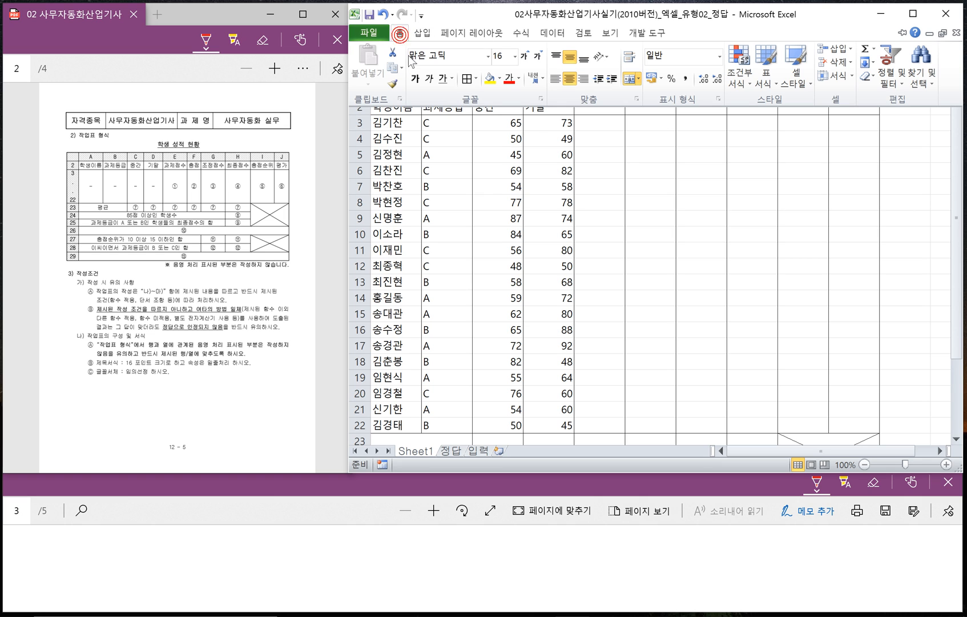
pyautogui.click(452, 78)
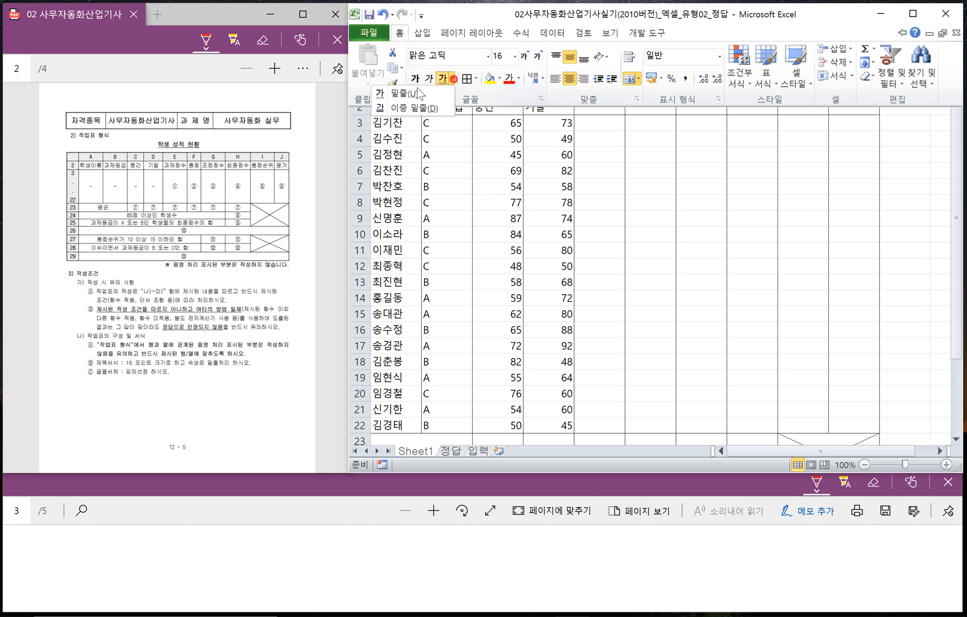
pyautogui.click(412, 95)
pyautogui.click(619, 184)
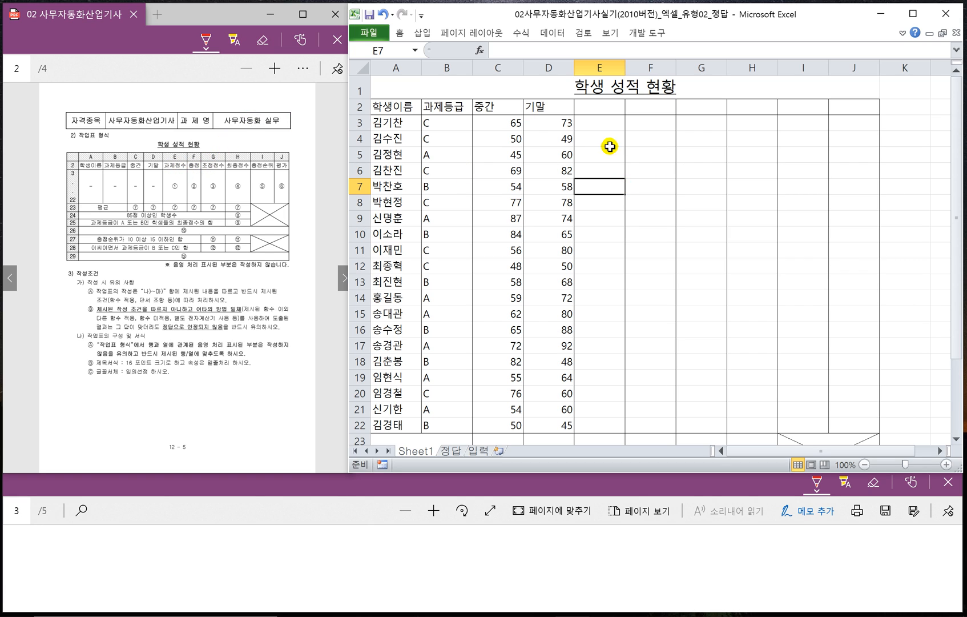
# - Enter the headers 과제점수, 총점, 조정점수, 최종점수, 총점순위 and 평가 in E2:J2, and the exam sheet's summary labels in rows 23 to 28
pyautogui.click(593, 104)
pyautogui.write('과제점수')
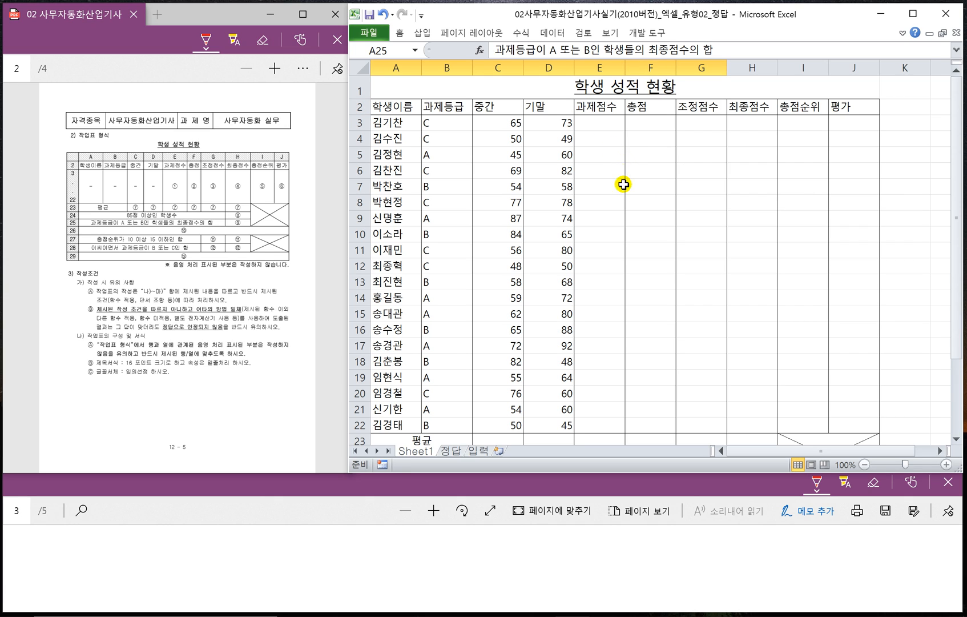
pyautogui.scroll(-2, 621, 189)
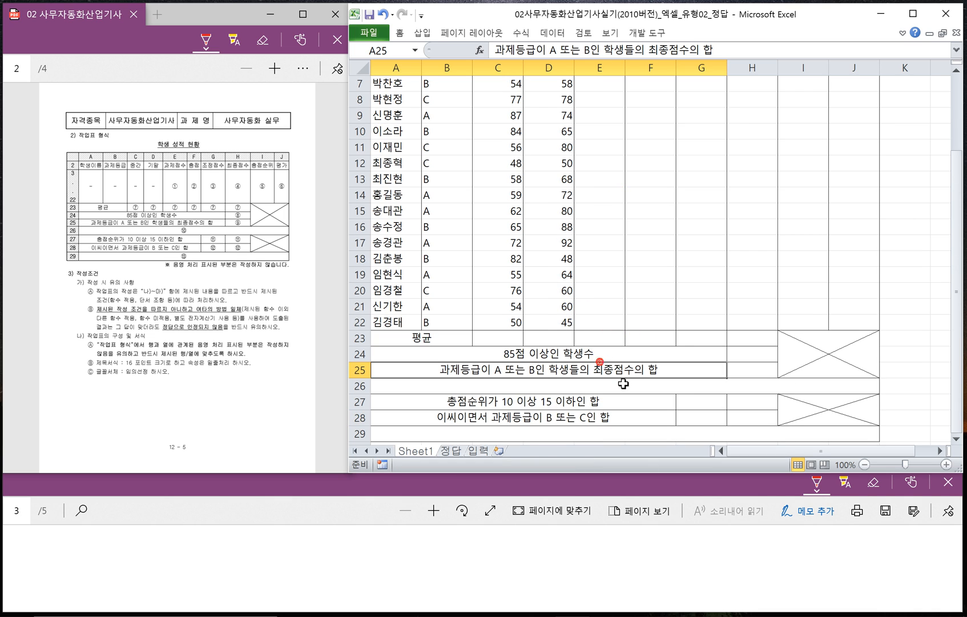
pyautogui.scroll(2, 638, 325)
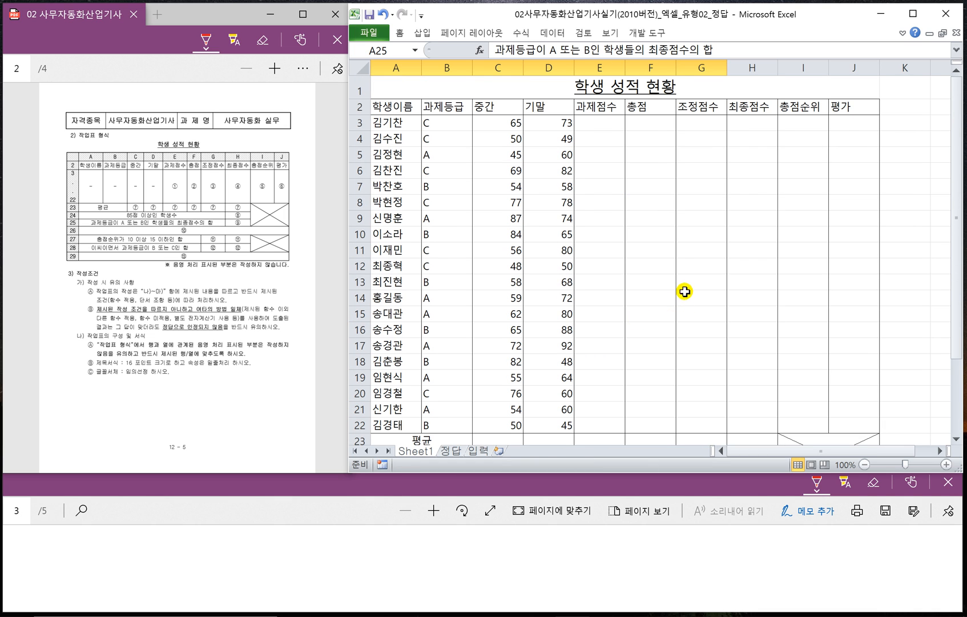
# - Set the page's top margin to 6 and center the sheet horizontally on the page
pyautogui.click(675, 129)
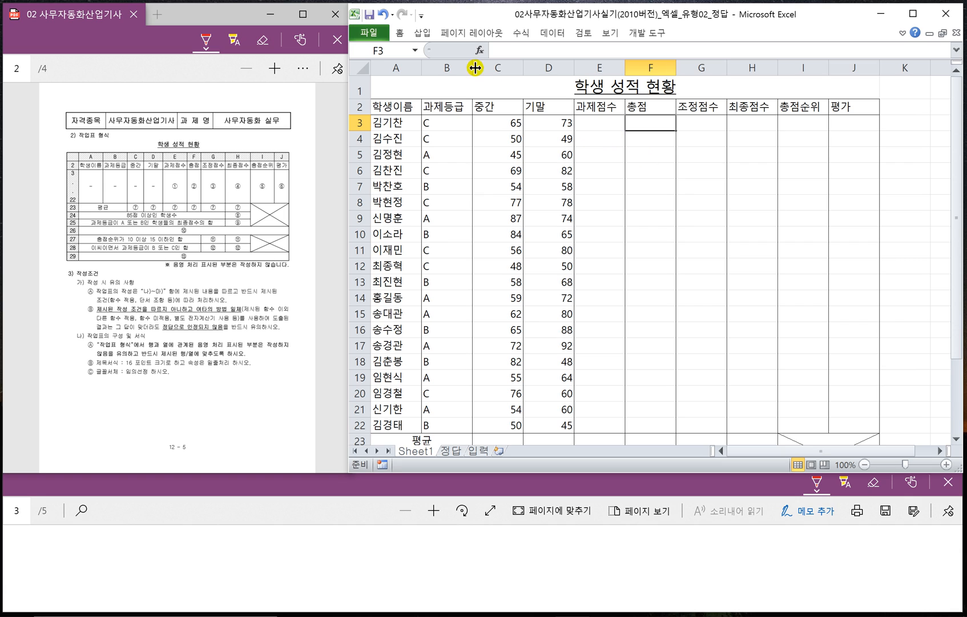
pyautogui.click(474, 33)
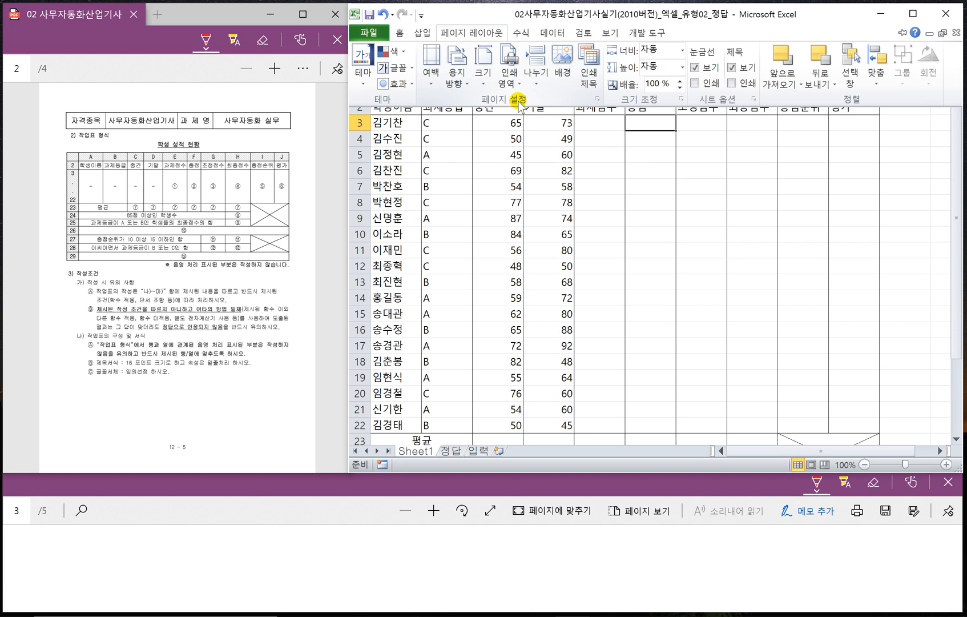
pyautogui.click(596, 100)
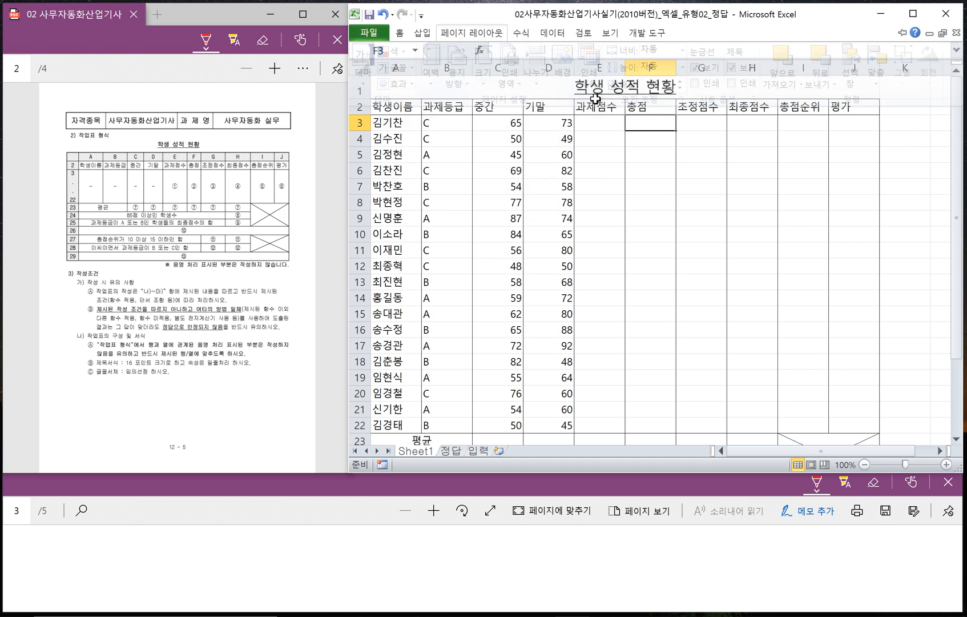
pyautogui.click(464, 129)
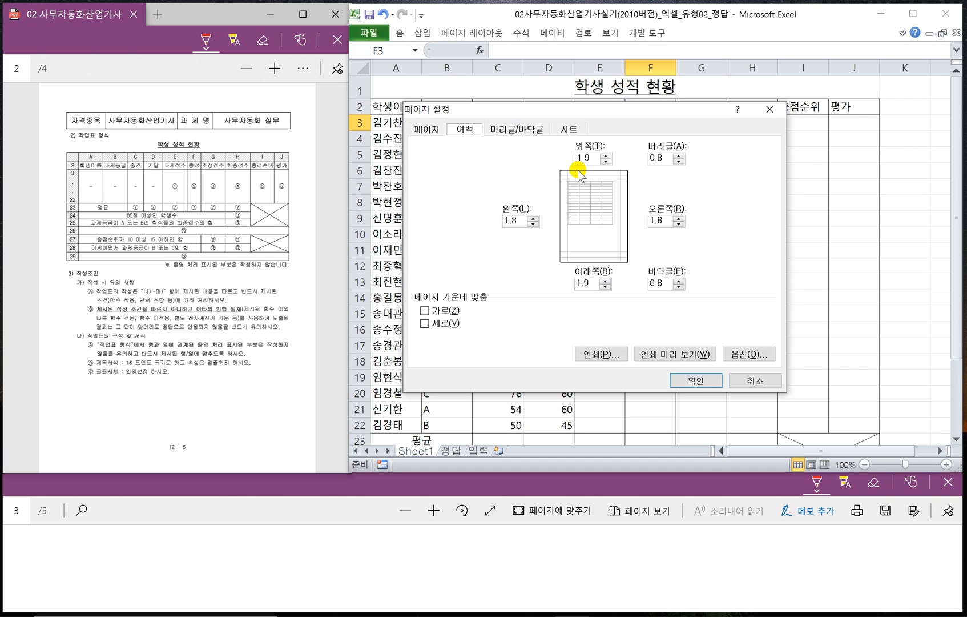
pyautogui.moveTo(589, 159); pyautogui.dragTo(534, 158)
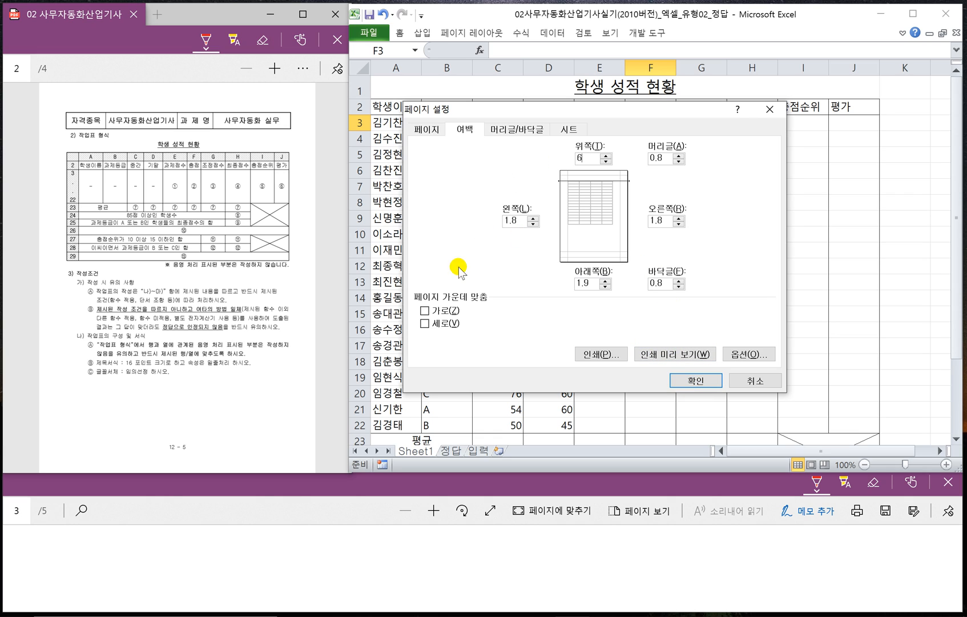
pyautogui.click(424, 312)
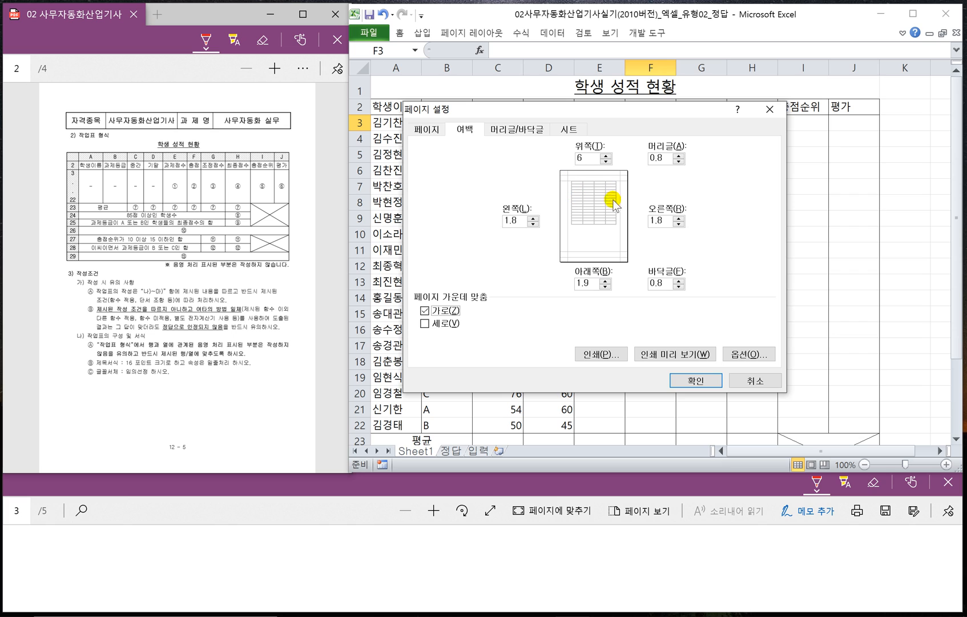
pyautogui.click(692, 383)
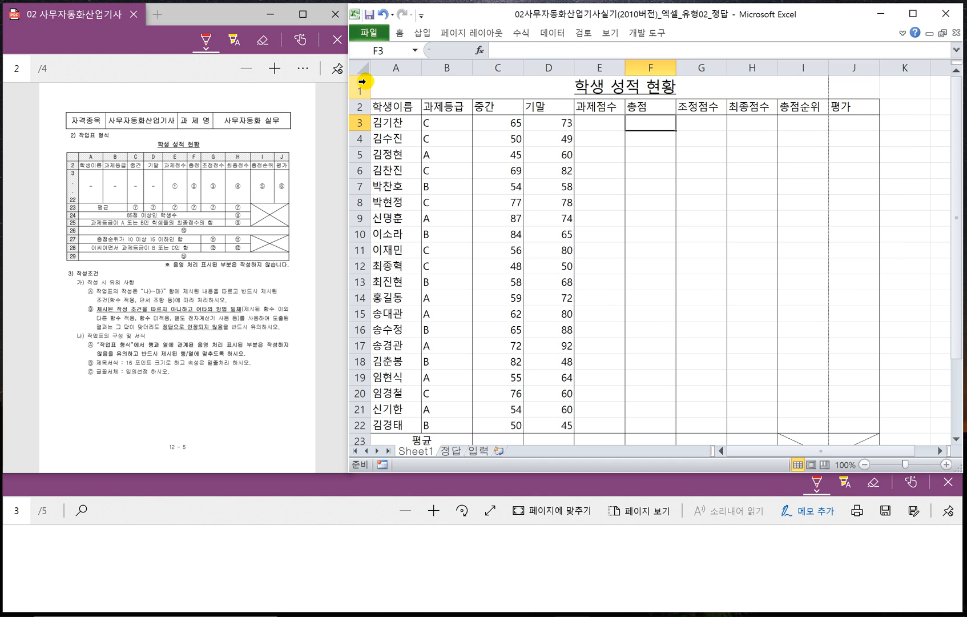
# - Set the font size of the whole table A2:J29 below the title to 9
pyautogui.moveTo(383, 107); pyautogui.dragTo(845, 417)
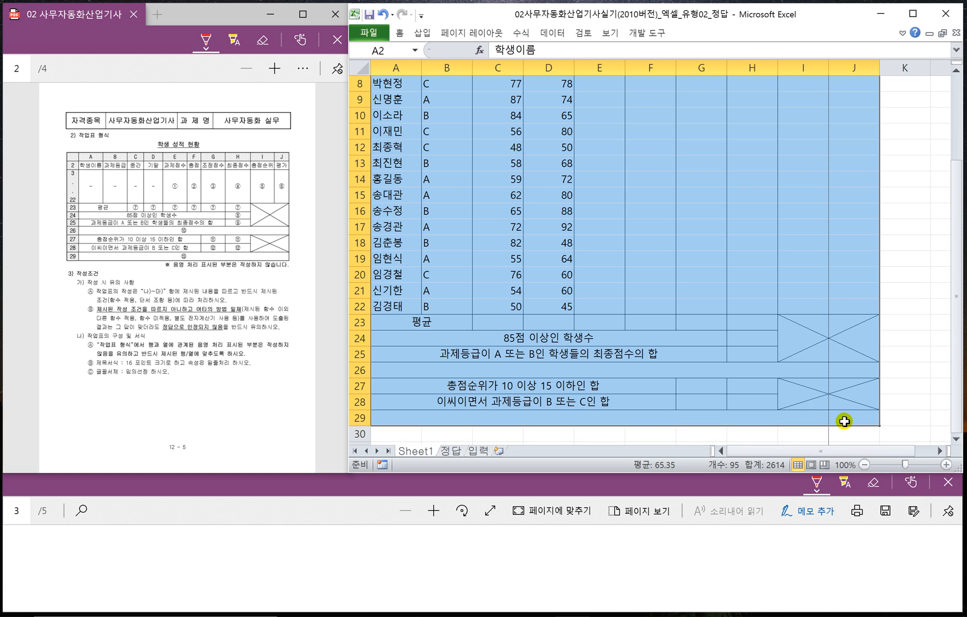
pyautogui.click(401, 35)
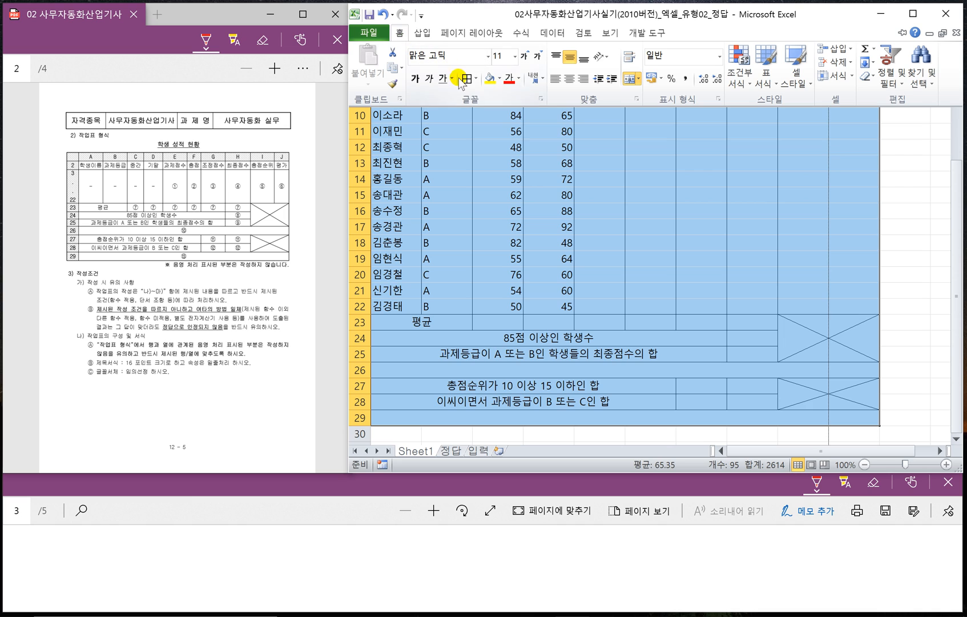
pyautogui.click(514, 57)
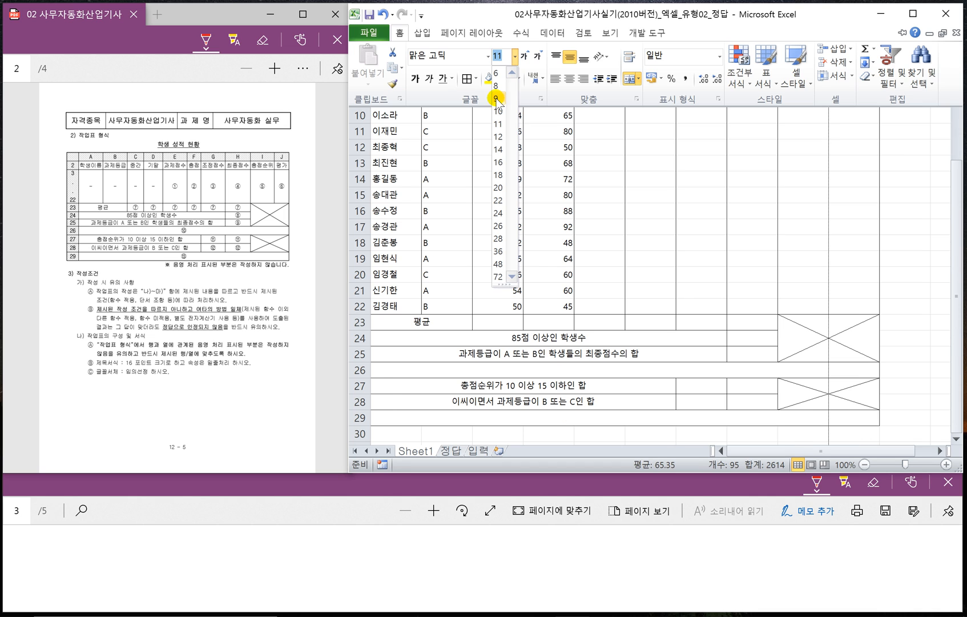
pyautogui.click(496, 99)
# - Reduce the height of rows 2 to 29 to 13.50
pyautogui.moveTo(358, 107); pyautogui.dragTo(361, 425)
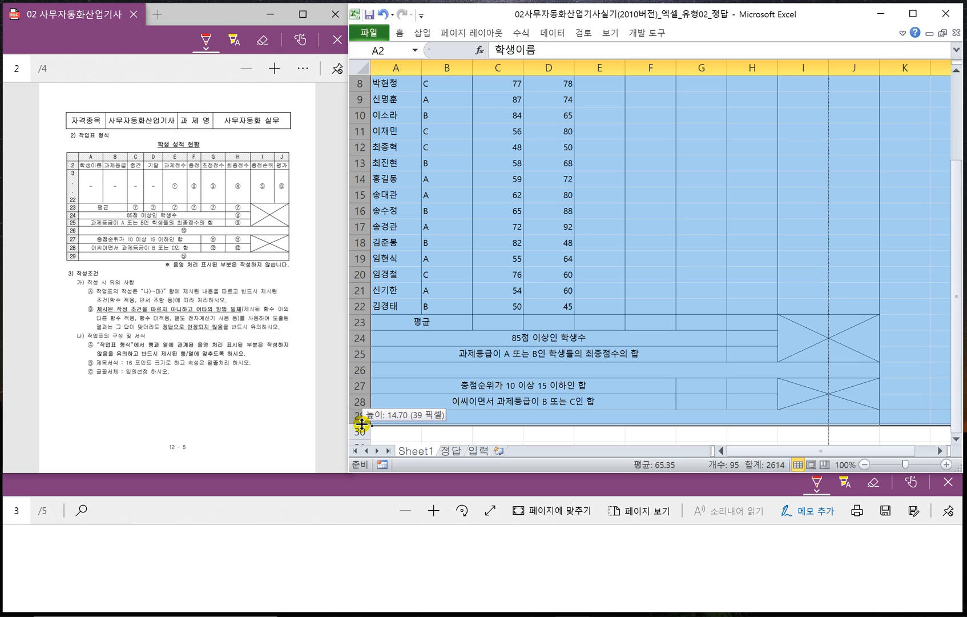
pyautogui.moveTo(363, 424); pyautogui.dragTo(362, 423)
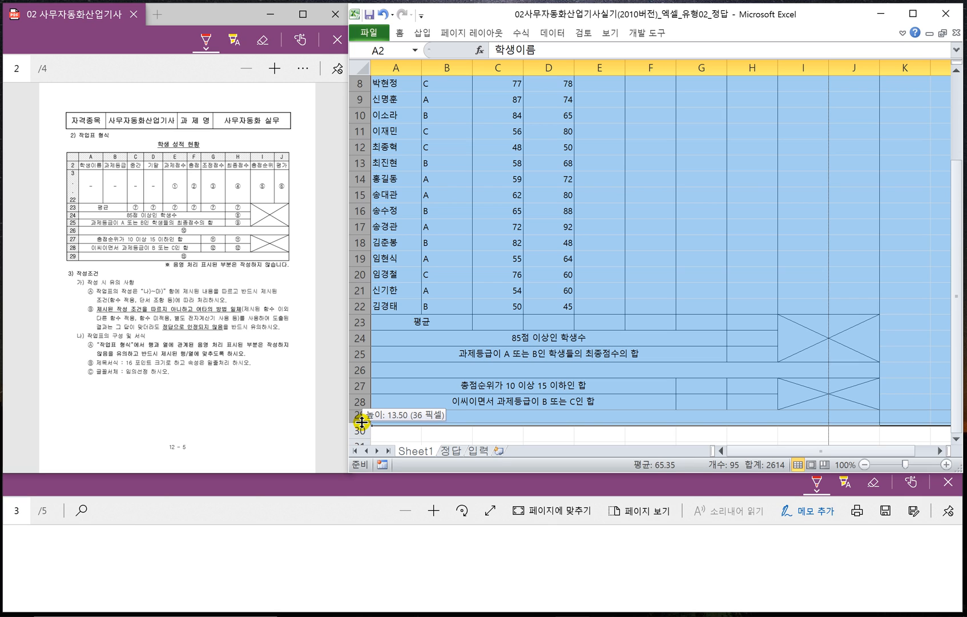
pyautogui.moveTo(362, 422); pyautogui.dragTo(362, 422)
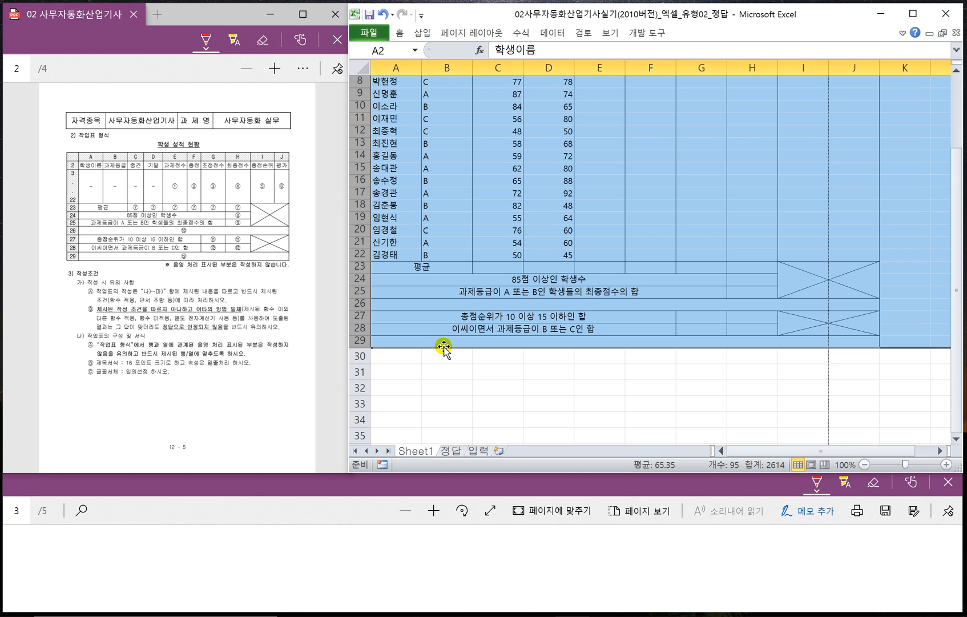
pyautogui.moveTo(362, 349); pyautogui.dragTo(362, 349)
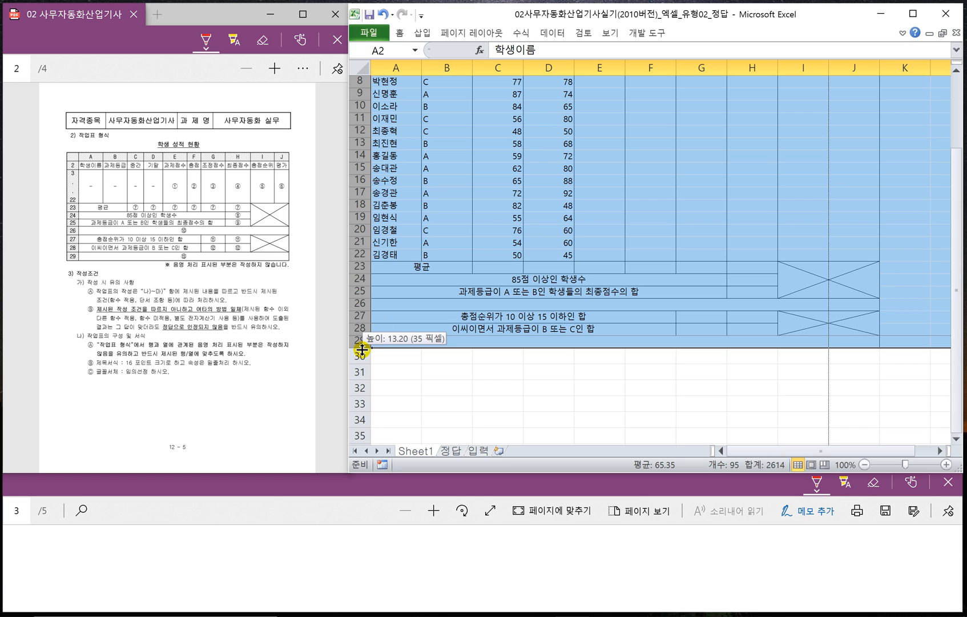
pyautogui.moveTo(362, 349); pyautogui.dragTo(362, 355)
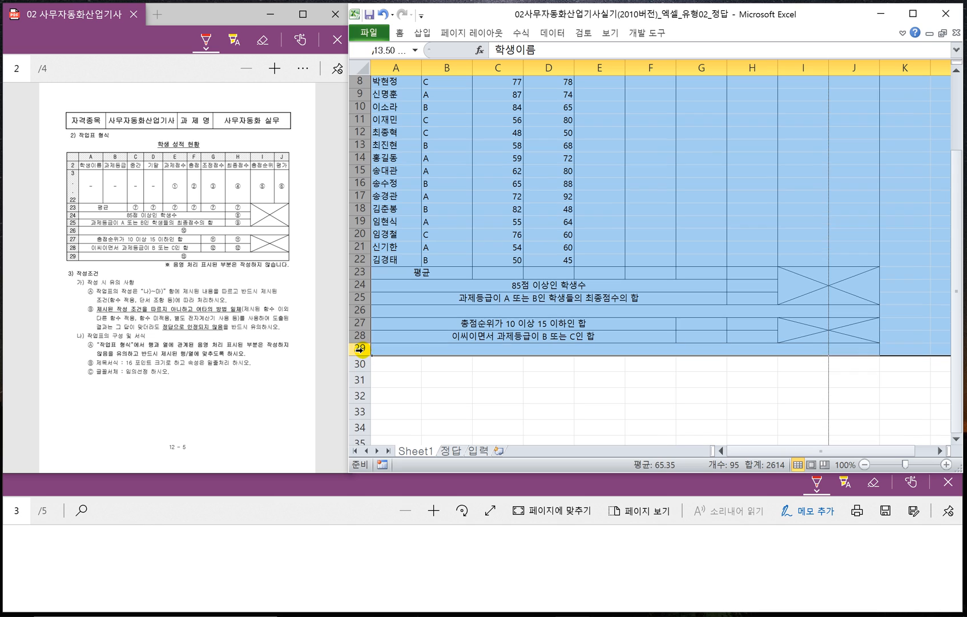
pyautogui.click(489, 351)
pyautogui.scroll(3, 482, 300)
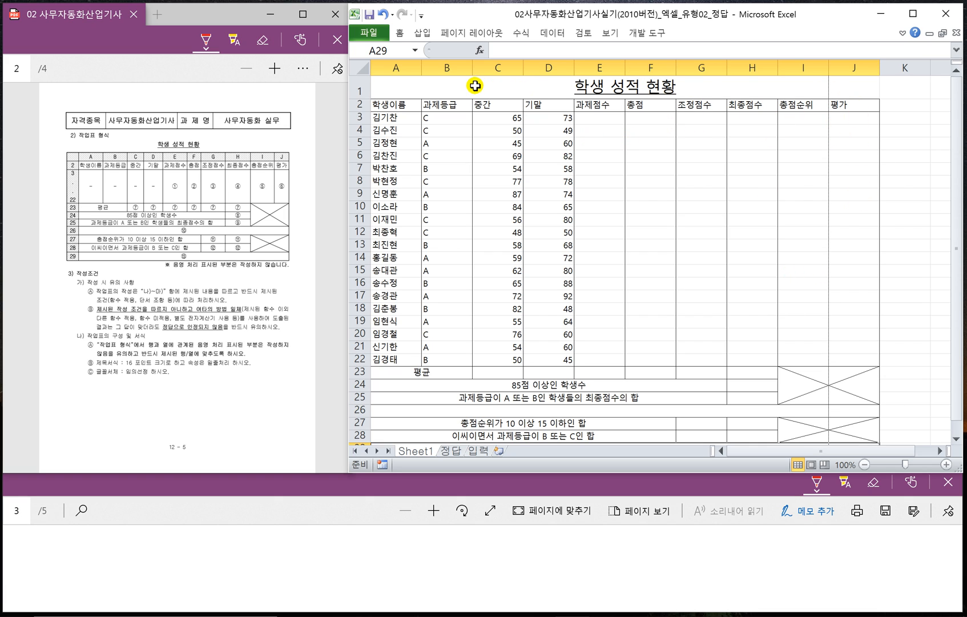
# - Narrow column B slightly and give columns C and D one equal narrower width that still fits their scores
pyautogui.moveTo(472, 73); pyautogui.dragTo(534, 67)
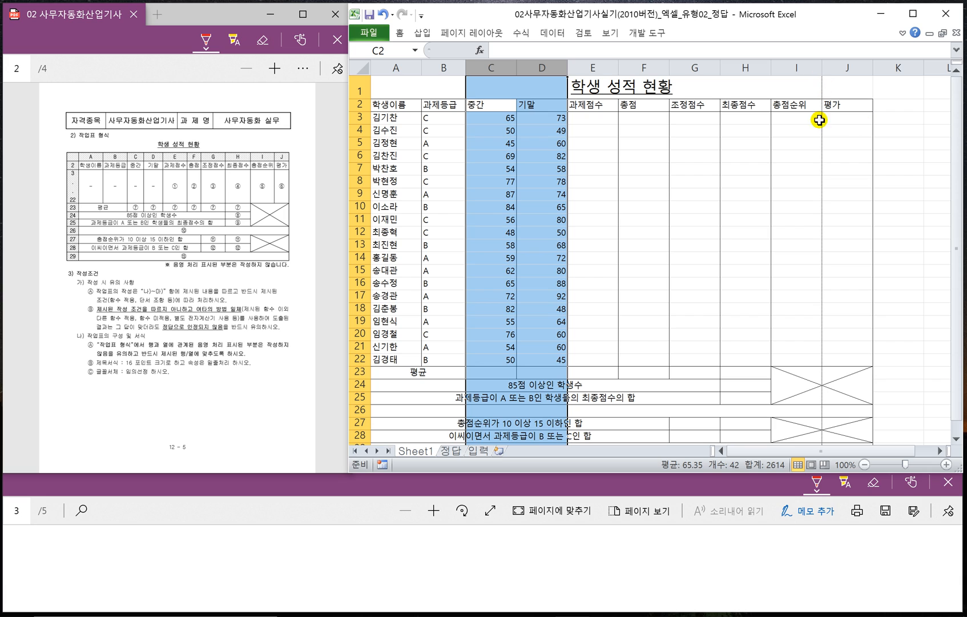
pyautogui.moveTo(567, 71); pyautogui.dragTo(551, 72)
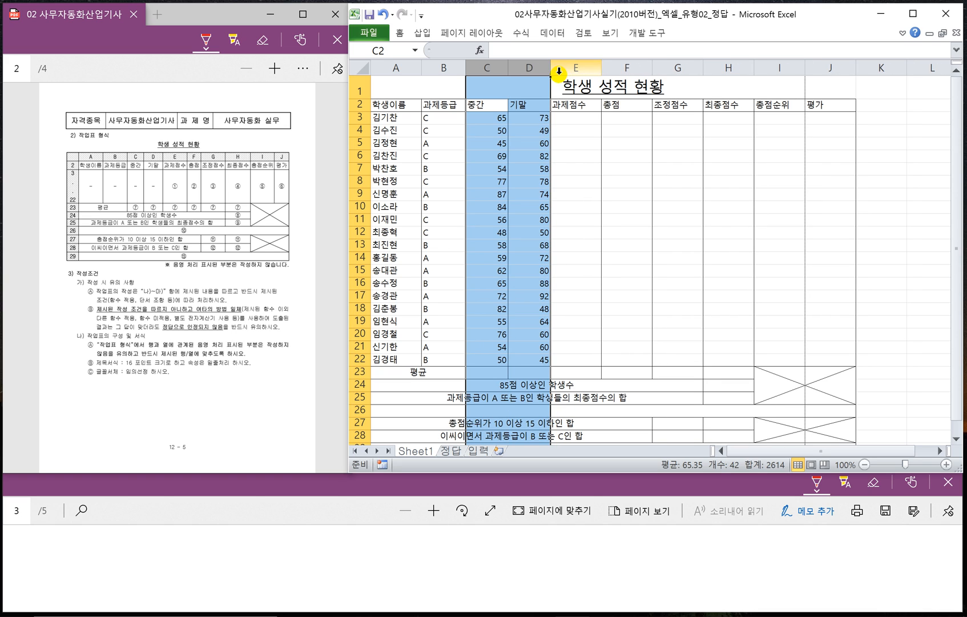
pyautogui.click(623, 143)
pyautogui.click(698, 143)
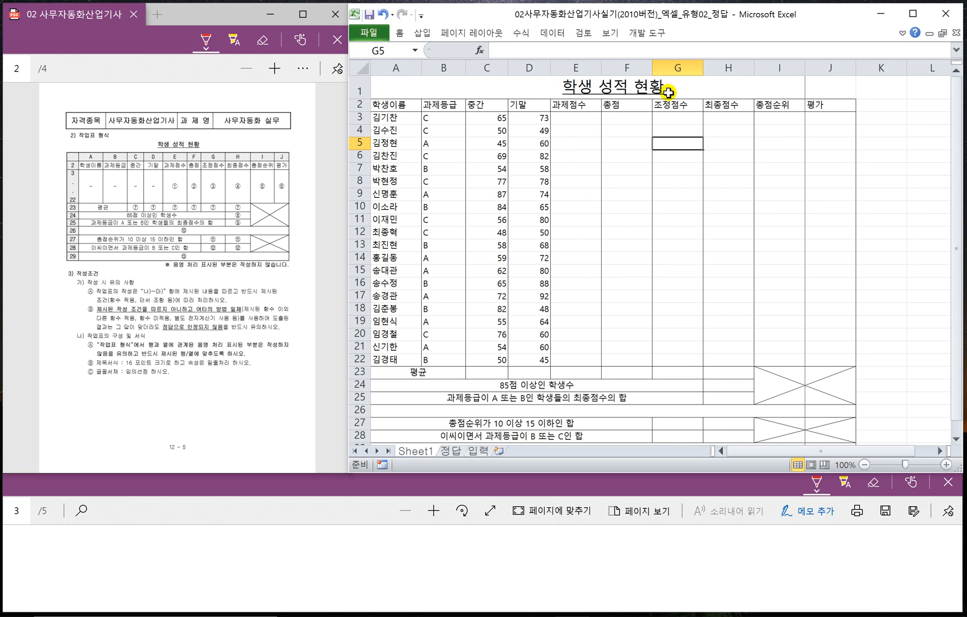
pyautogui.click(615, 117)
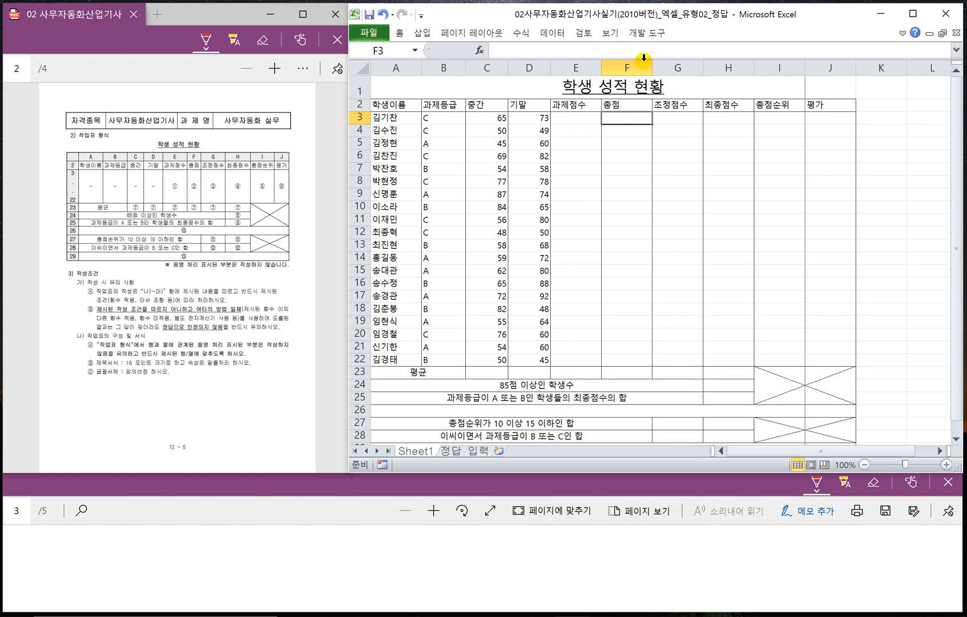
# - Narrow columns F through J to one equal width and check the table against the printed page boundary
pyautogui.moveTo(651, 68); pyautogui.dragTo(697, 68)
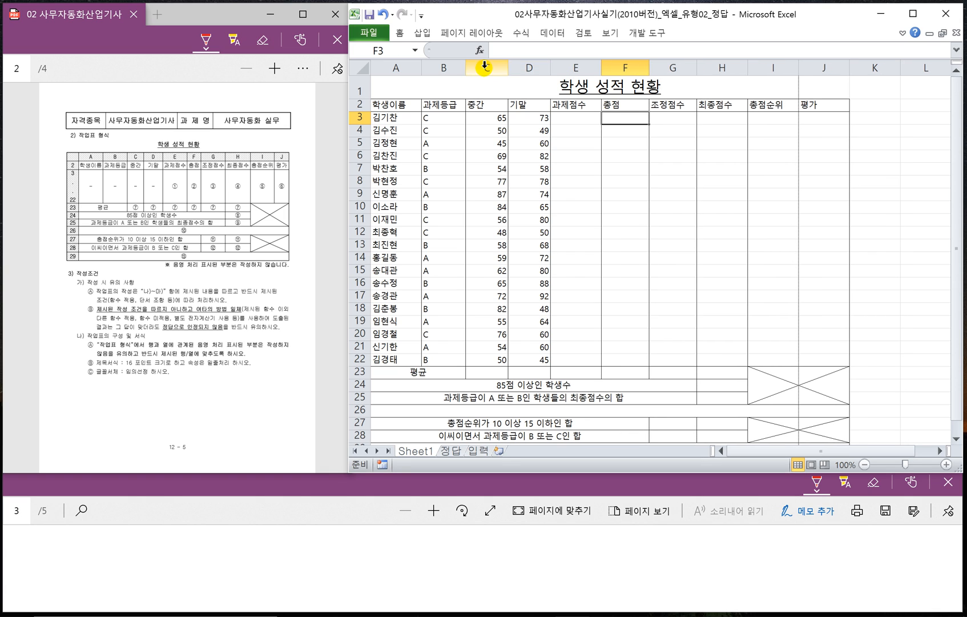
pyautogui.moveTo(645, 72); pyautogui.dragTo(793, 70)
pyautogui.click(786, 132)
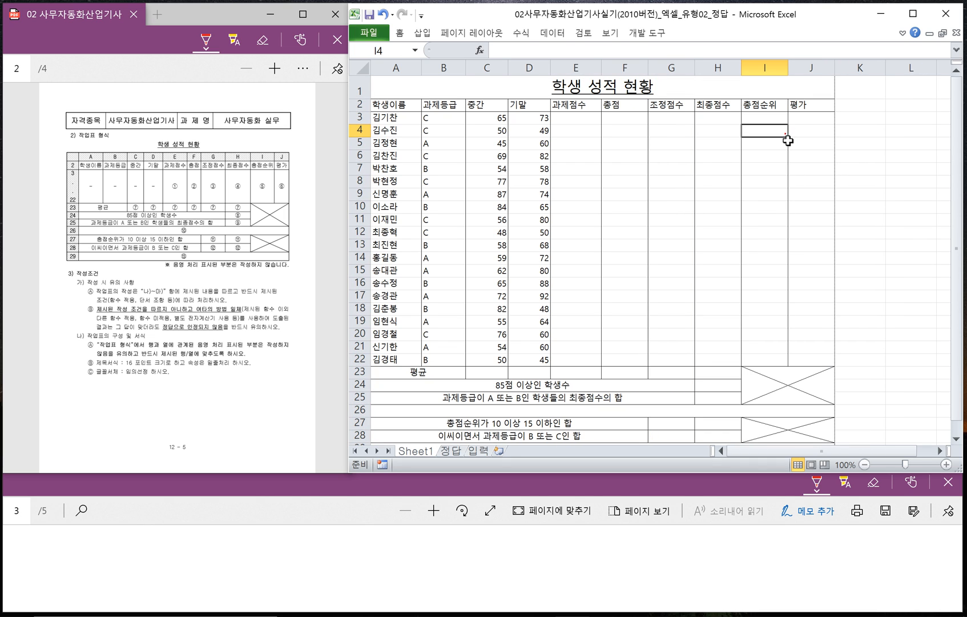
pyautogui.scroll(-2, 751, 223)
pyautogui.scroll(-5, 689, 218)
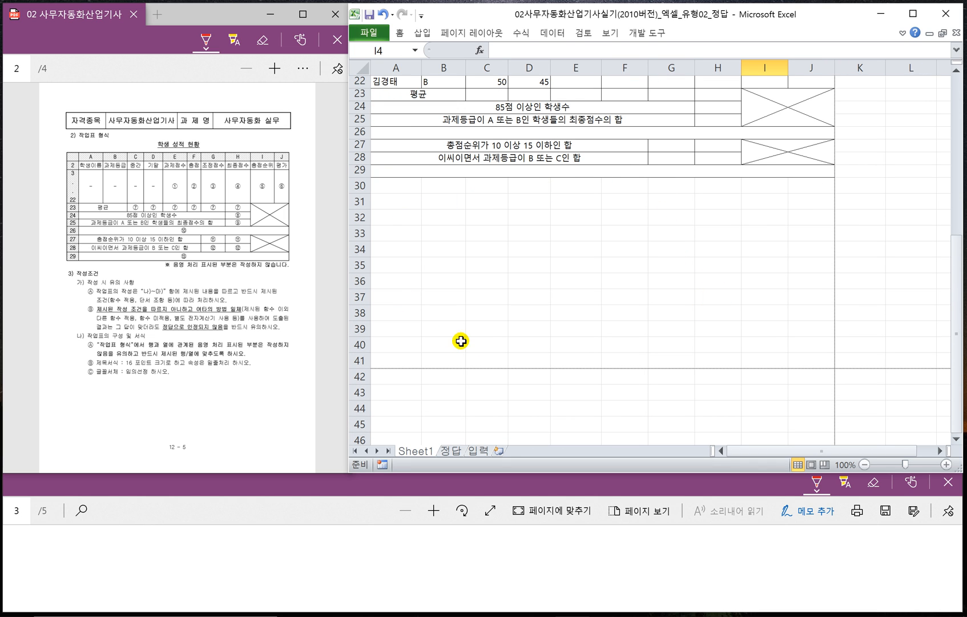
pyautogui.scroll(7, 583, 251)
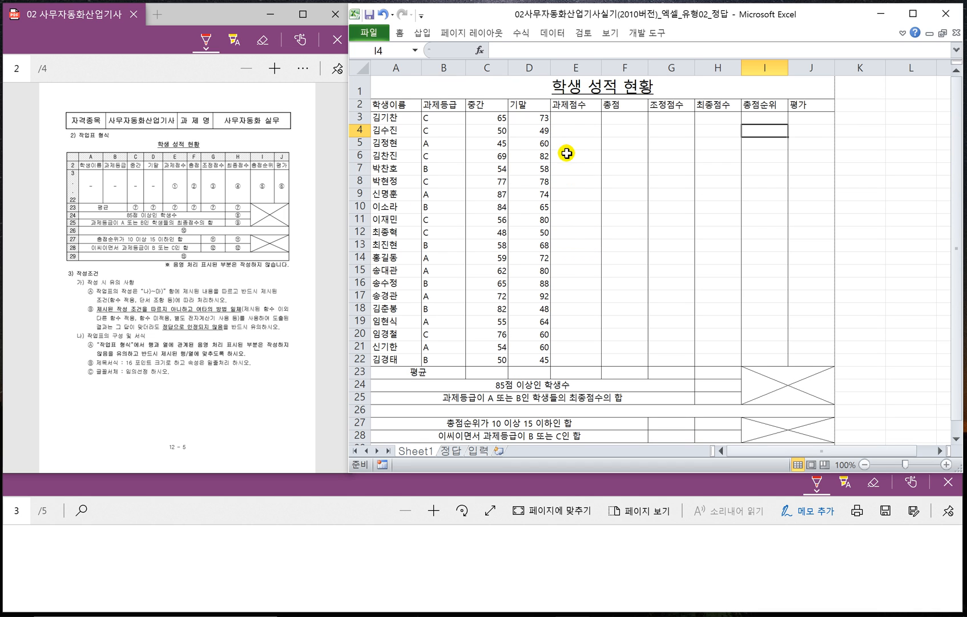
# - Examine the calculation conditions for the circled cells on page 3 of the exam sheet, comparing them with the table layout on page 2
pyautogui.click(567, 119)
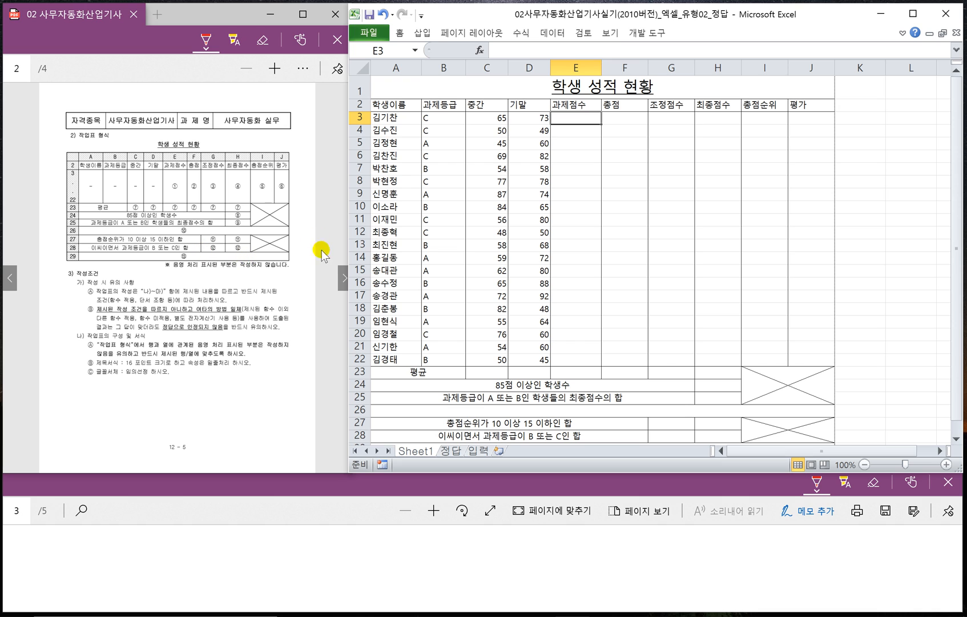
pyautogui.click(343, 279)
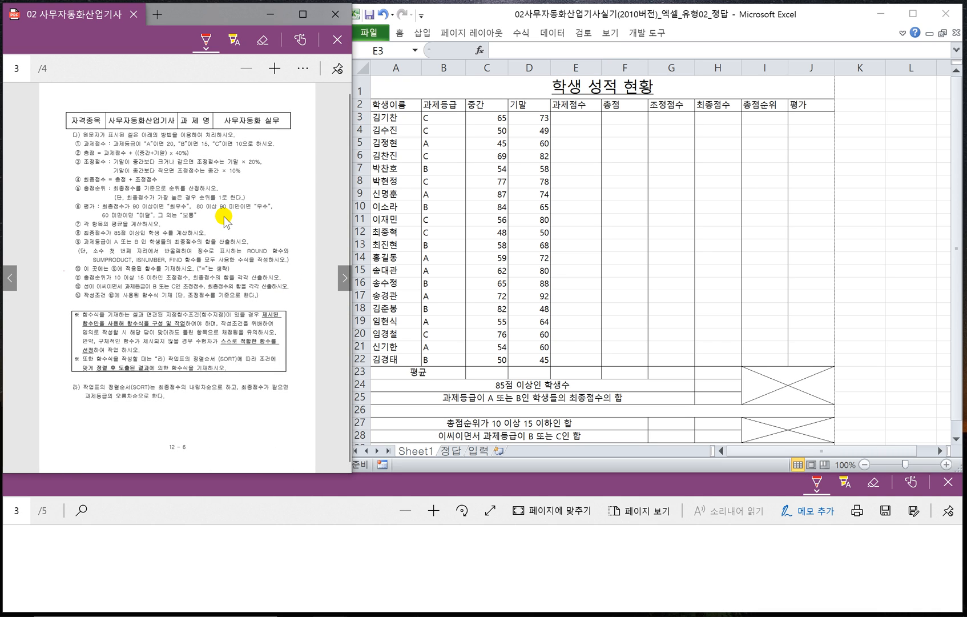
pyautogui.scroll(1, 225, 220)
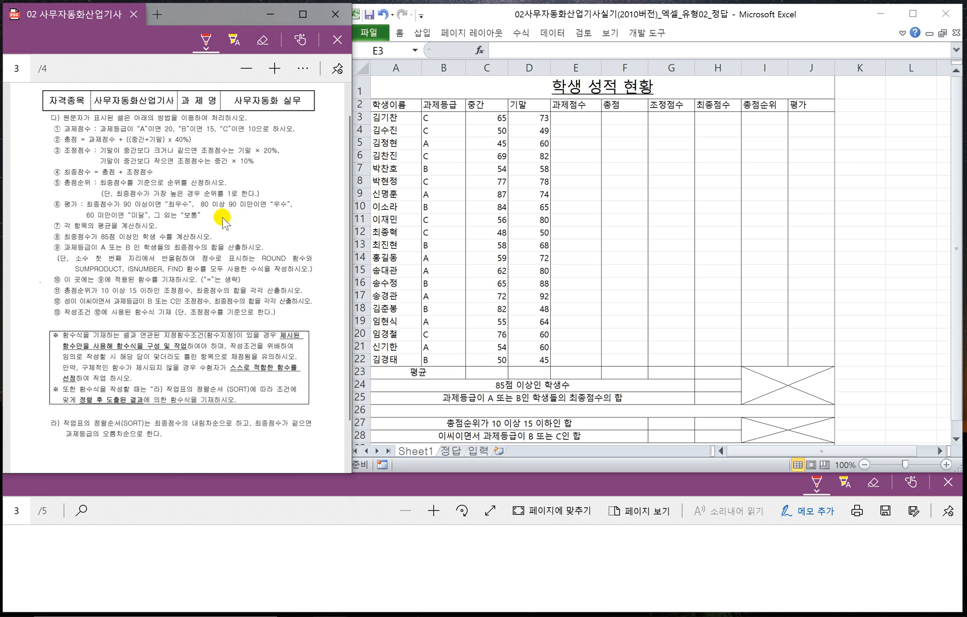
pyautogui.scroll(1, 223, 220)
pyautogui.scroll(1, 223, 220)
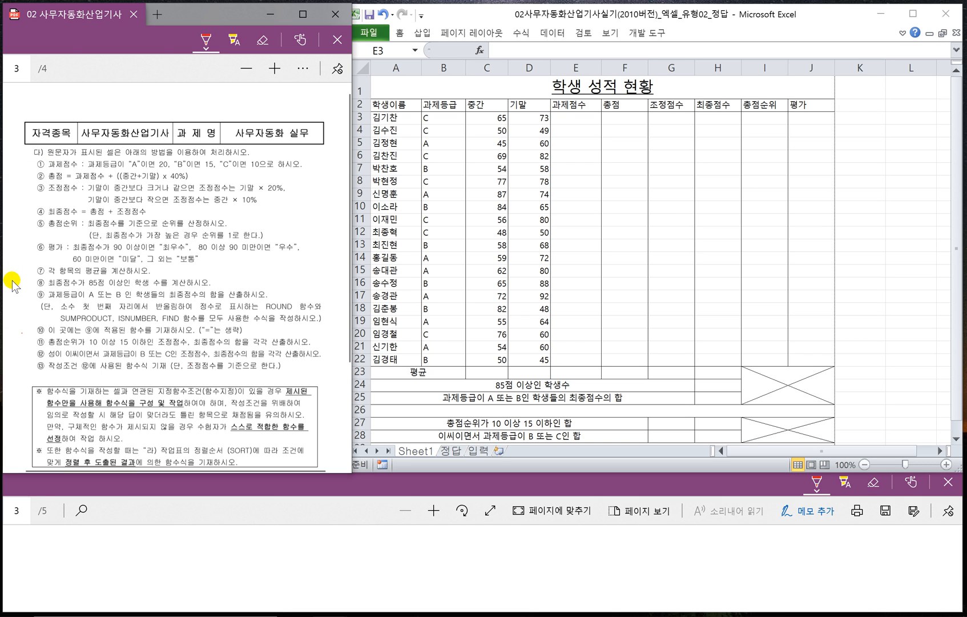
pyautogui.click(13, 279)
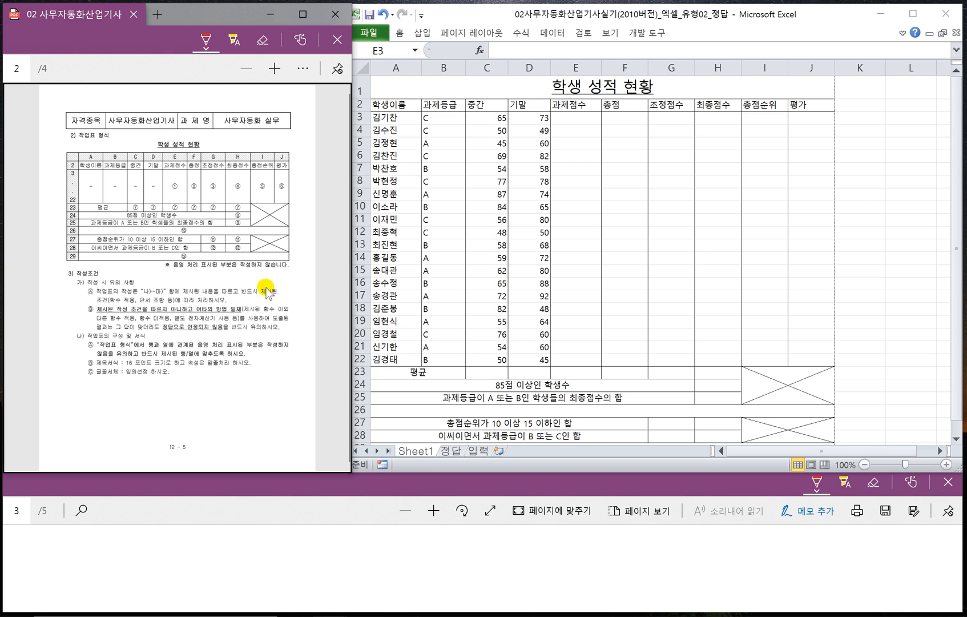
pyautogui.click(344, 280)
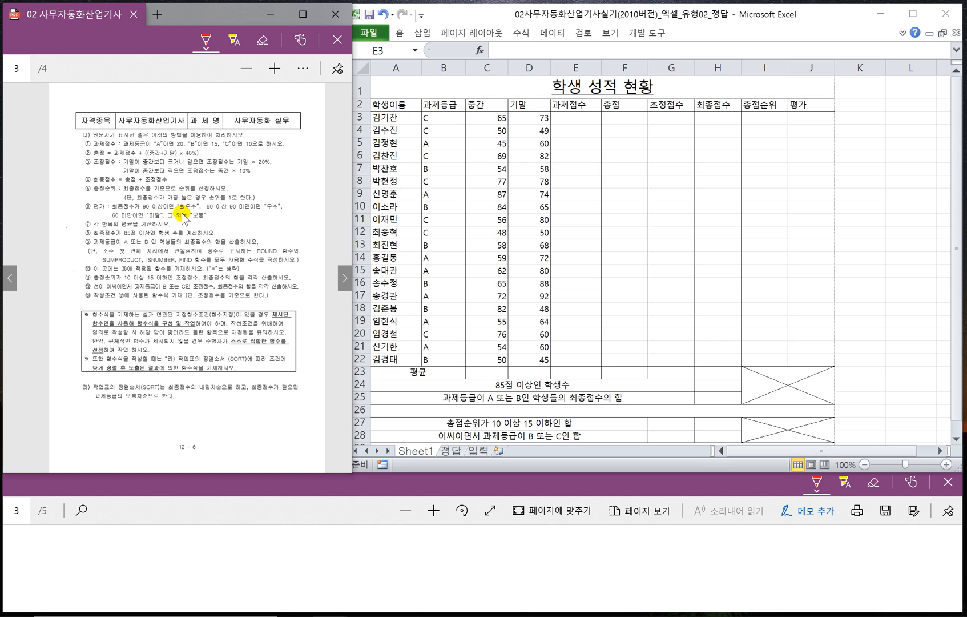
pyautogui.scroll(3, 183, 217)
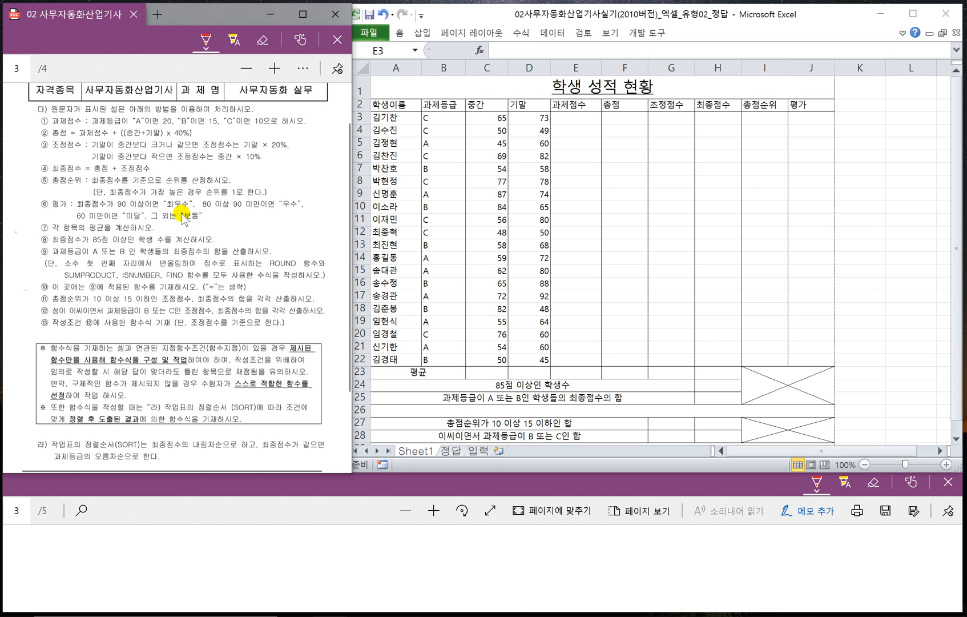
pyautogui.scroll(2, 183, 217)
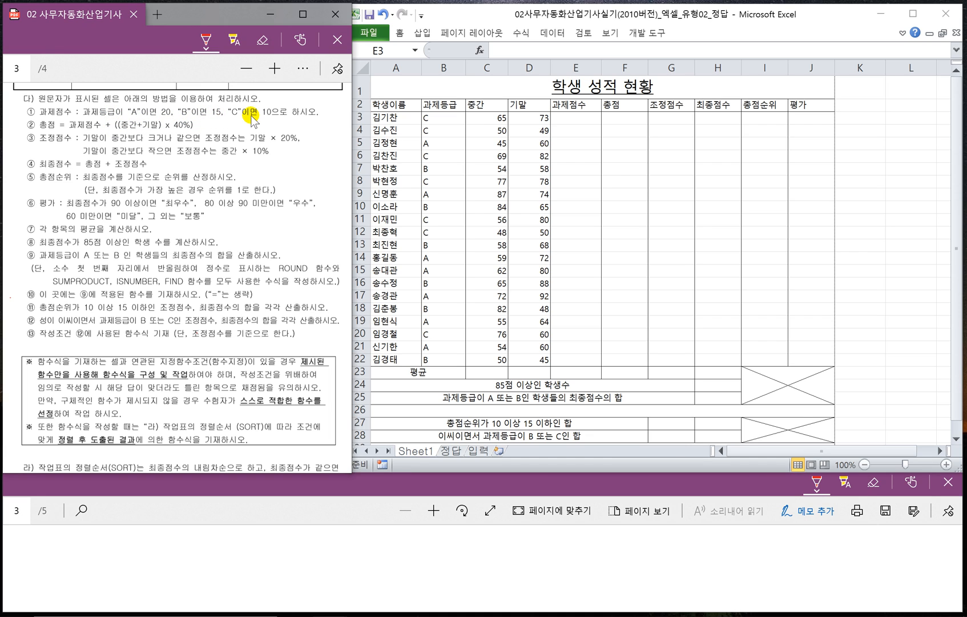
# - Start a formula in cell E3, the first cell of the 과제점수 column
pyautogui.click(578, 119)
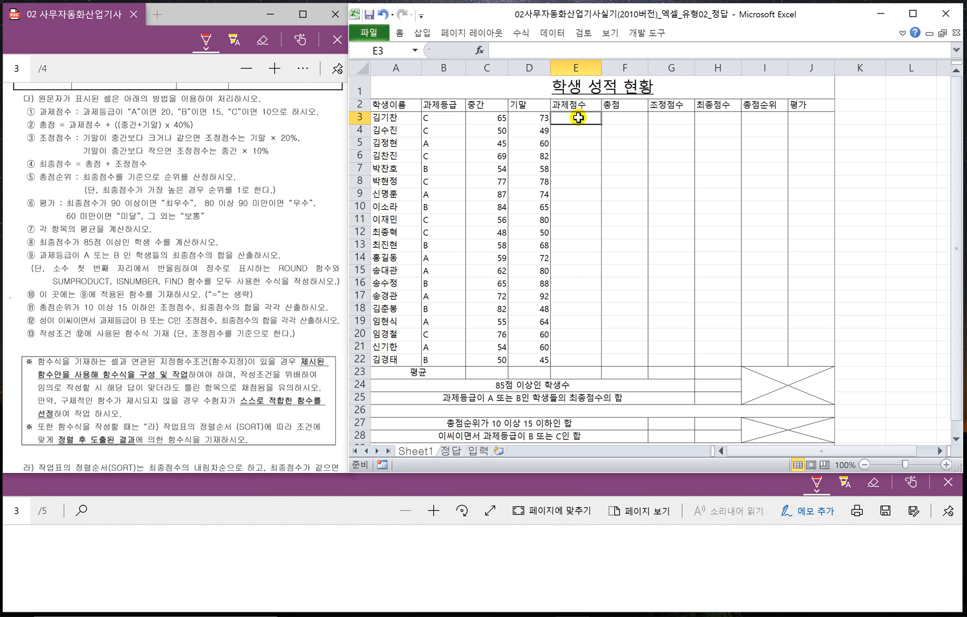
pyautogui.scroll(1, 595, 212)
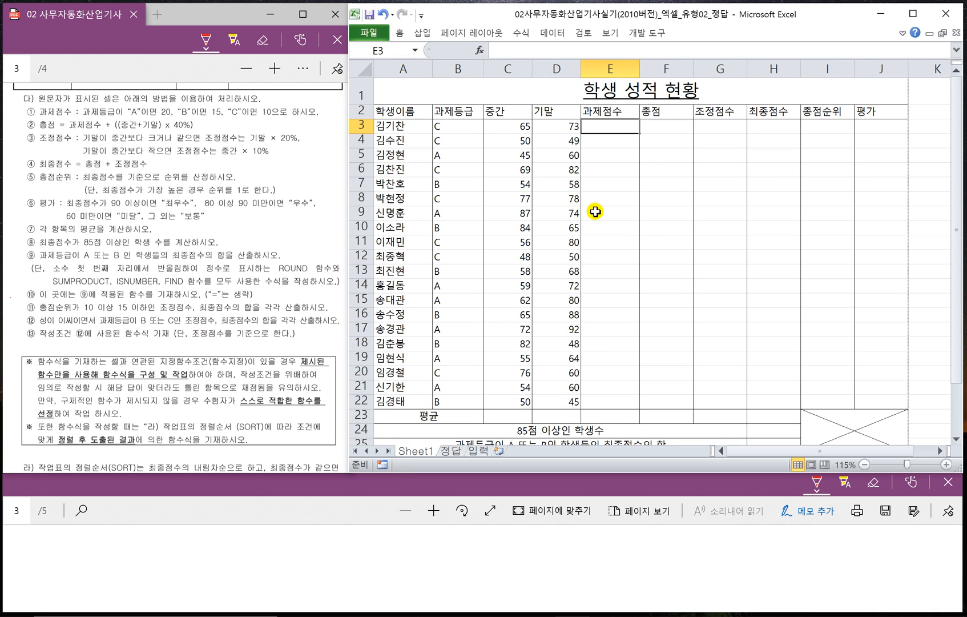
pyautogui.scroll(1, 595, 212)
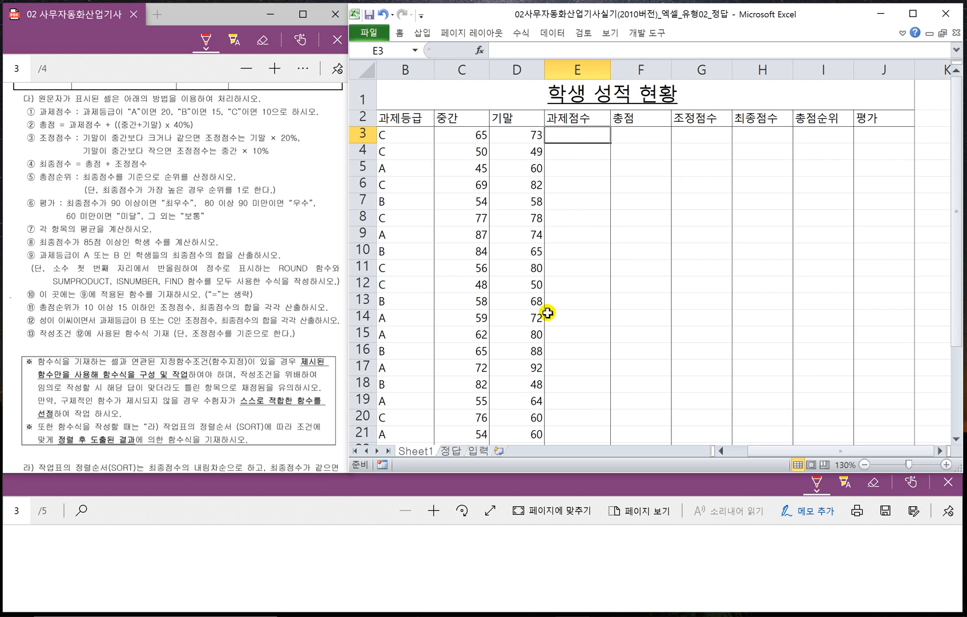
pyautogui.write('=')
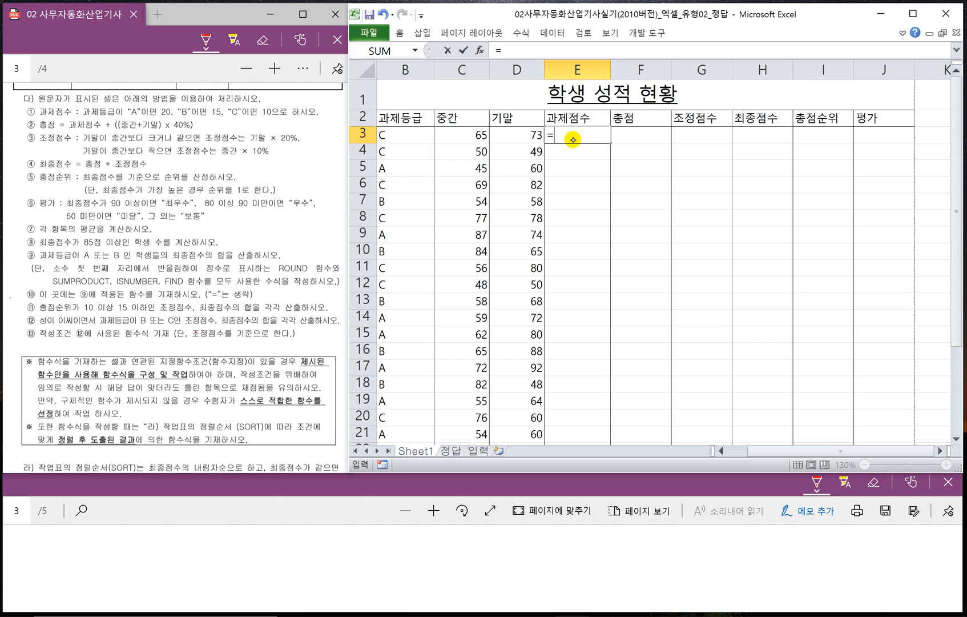
# - Handwrite the nested structure =if(조건,참,거짓) in NOTE_10.pdf, with an arrow from 거짓 to a second If(조건,참,거짓) and underlines below the arguments
pyautogui.moveTo(278, 541); pyautogui.dragTo(288, 540)
pyautogui.moveTo(278, 548); pyautogui.dragTo(314, 561)
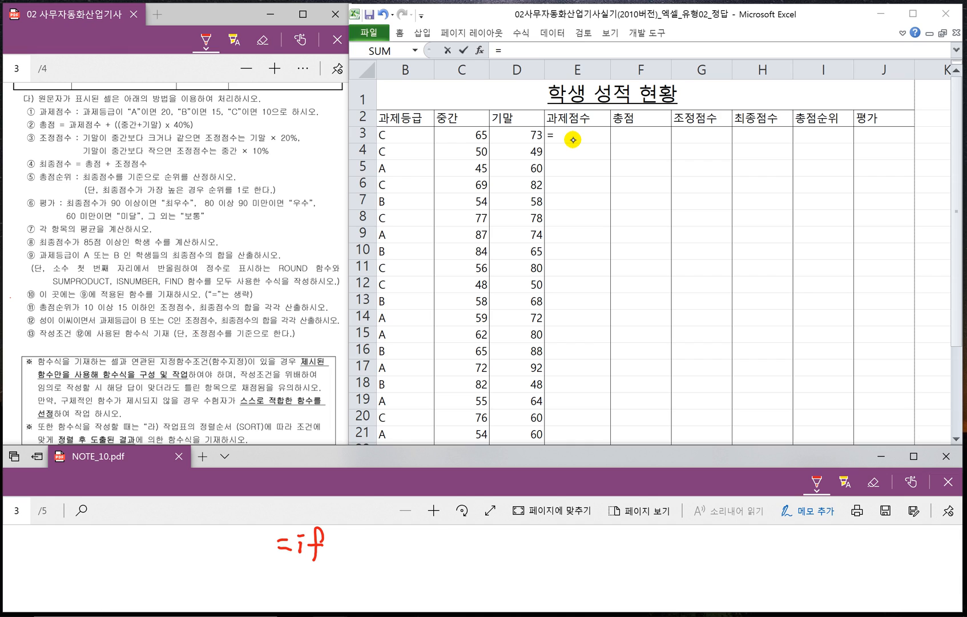
pyautogui.moveTo(340, 538); pyautogui.dragTo(341, 555)
pyautogui.moveTo(366, 535); pyautogui.dragTo(383, 553)
pyautogui.moveTo(371, 546)
pyautogui.mouseDown()
pyautogui.moveTo(386, 557)
pyautogui.moveTo(414, 539)
pyautogui.mouseUp()
pyautogui.moveTo(407, 541); pyautogui.dragTo(415, 553)
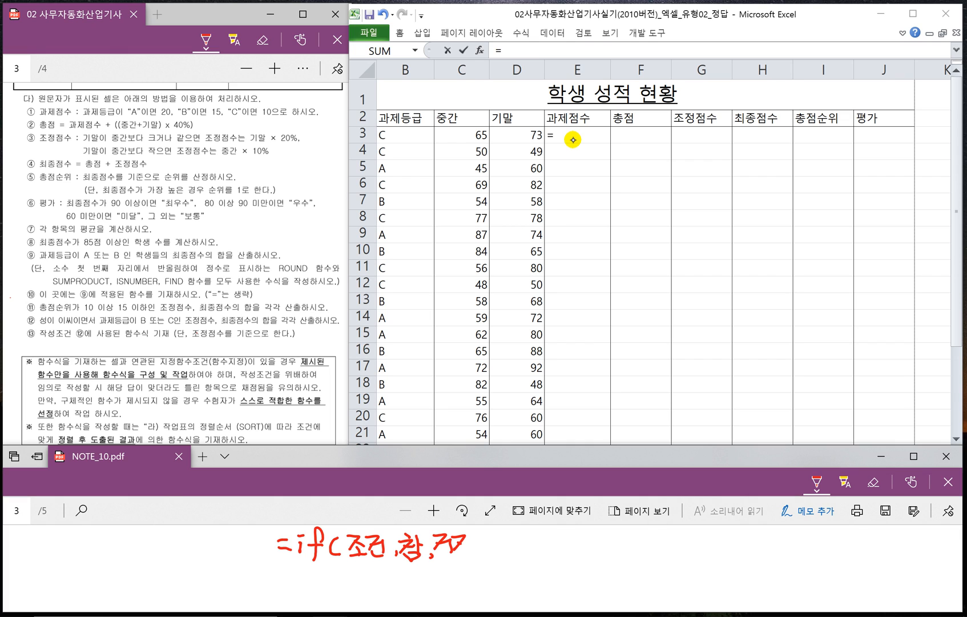
pyautogui.moveTo(463, 544); pyautogui.dragTo(477, 557)
pyautogui.moveTo(482, 530); pyautogui.dragTo(484, 555)
pyautogui.moveTo(455, 557)
pyautogui.mouseDown()
pyautogui.moveTo(465, 574)
pyautogui.moveTo(548, 557)
pyautogui.moveTo(536, 583)
pyautogui.moveTo(583, 568)
pyautogui.moveTo(577, 573)
pyautogui.mouseUp()
pyautogui.moveTo(579, 572)
pyautogui.mouseDown()
pyautogui.moveTo(596, 553)
pyautogui.moveTo(609, 573)
pyautogui.mouseUp()
pyautogui.moveTo(621, 569)
pyautogui.mouseDown()
pyautogui.moveTo(618, 577)
pyautogui.moveTo(641, 570)
pyautogui.mouseUp()
pyautogui.moveTo(646, 552)
pyautogui.mouseDown()
pyautogui.moveTo(647, 574)
pyautogui.moveTo(689, 573)
pyautogui.mouseUp()
pyautogui.moveTo(690, 554); pyautogui.dragTo(714, 568)
pyautogui.moveTo(700, 571); pyautogui.dragTo(723, 578)
pyautogui.moveTo(568, 579); pyautogui.dragTo(609, 582)
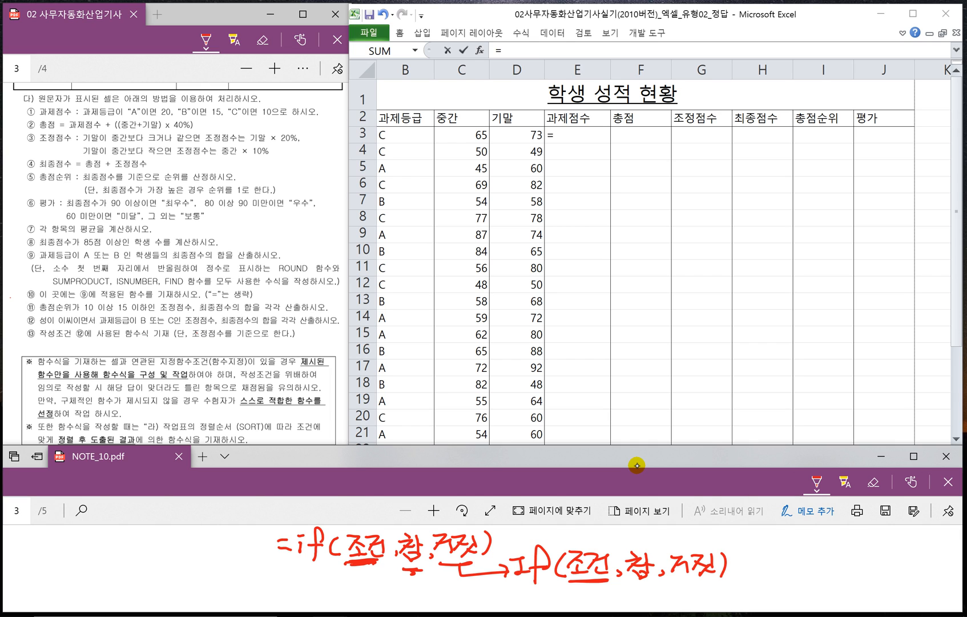
# - Annotate the handwritten arguments with A and 20 under the first IF, and B, 15 and 10 under the second
pyautogui.moveTo(581, 591); pyautogui.dragTo(580, 605)
pyautogui.moveTo(584, 588); pyautogui.dragTo(596, 598)
pyautogui.moveTo(358, 569)
pyautogui.mouseDown()
pyautogui.moveTo(345, 590)
pyautogui.moveTo(415, 589)
pyautogui.moveTo(423, 577)
pyautogui.mouseUp()
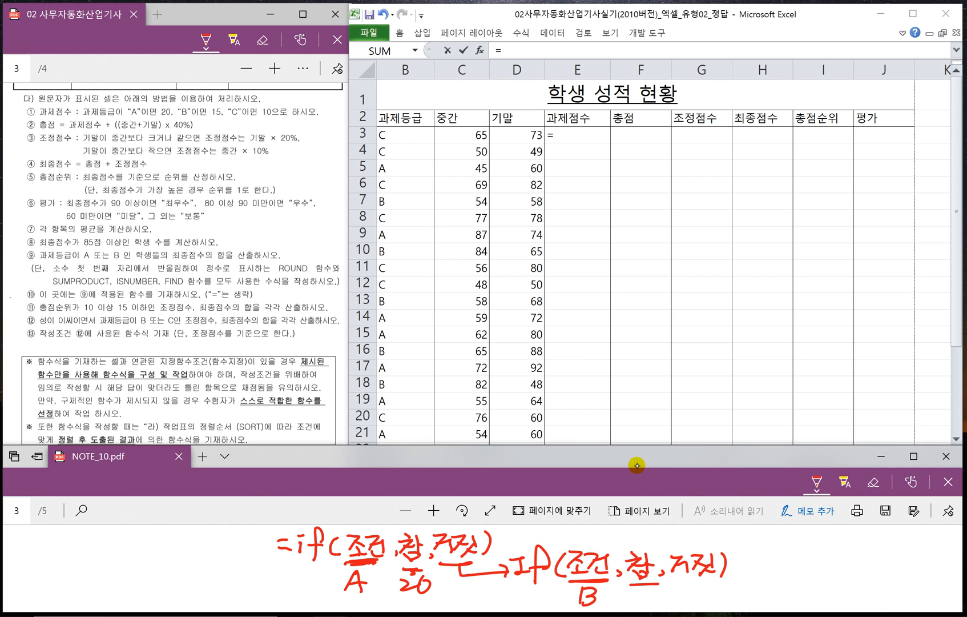
pyautogui.moveTo(640, 588); pyautogui.dragTo(637, 604)
pyautogui.moveTo(651, 587)
pyautogui.mouseDown()
pyautogui.moveTo(648, 603)
pyautogui.moveTo(717, 580)
pyautogui.mouseUp()
pyautogui.moveTo(693, 594); pyautogui.dragTo(687, 604)
pyautogui.moveTo(708, 588); pyautogui.dragTo(715, 590)
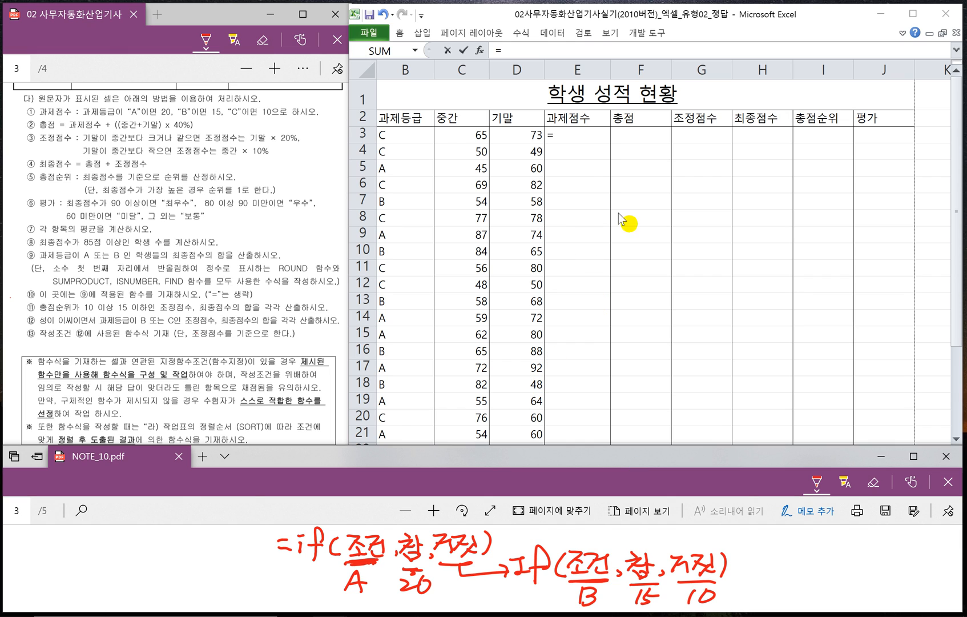
# - Return to the worksheet and continue the E3 formula with the outer condition, =IF(B3="A",20, up to its false argument
pyautogui.click(566, 137)
pyautogui.write('ㅑ')
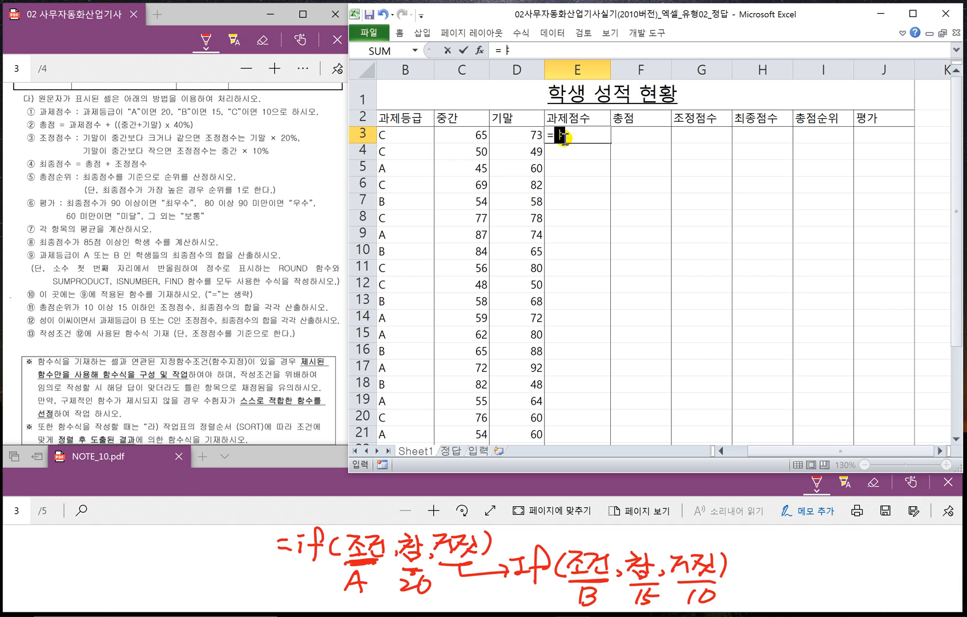
pyautogui.press('BackSpace')
pyautogui.press('Hangul')
pyautogui.write('if')
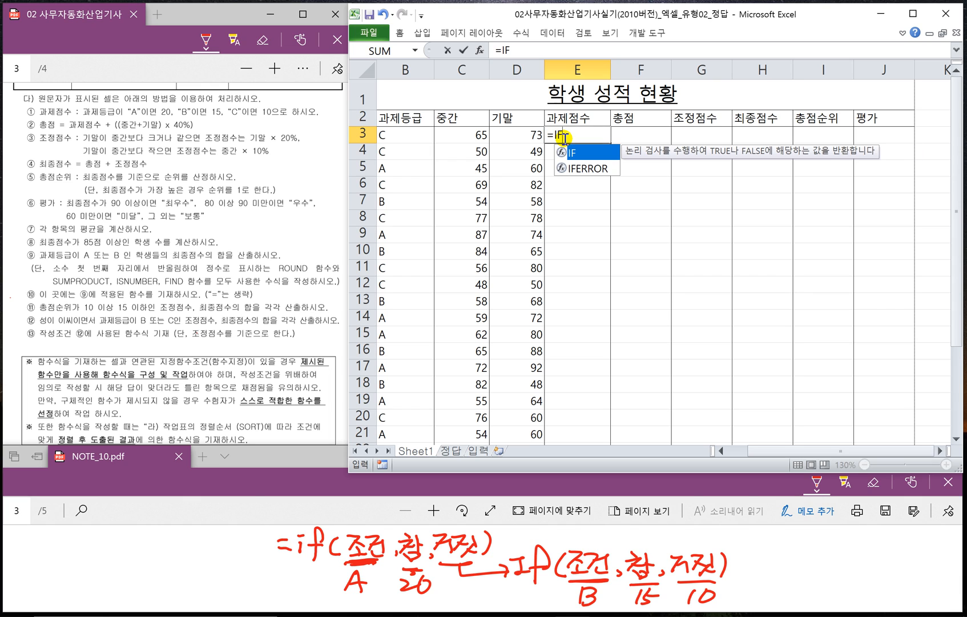
pyautogui.press('Tab')
pyautogui.click(399, 136)
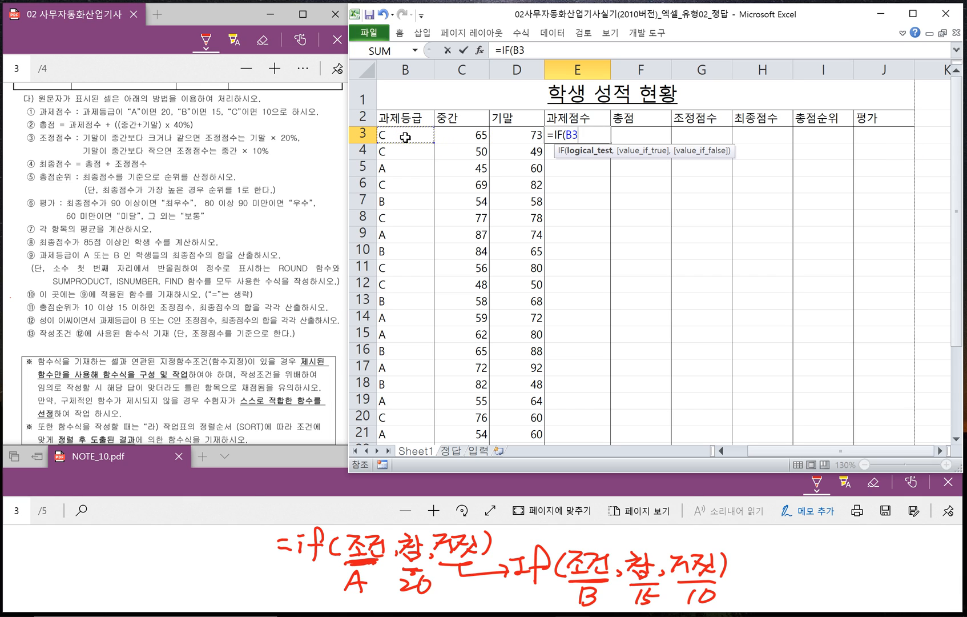
pyautogui.write('="A",')
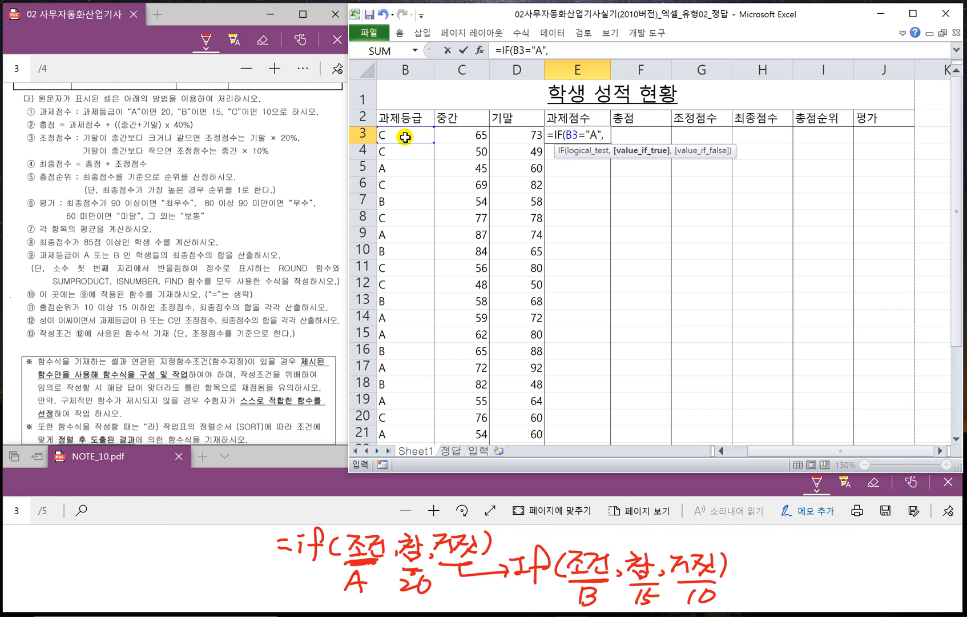
pyautogui.write('20,')
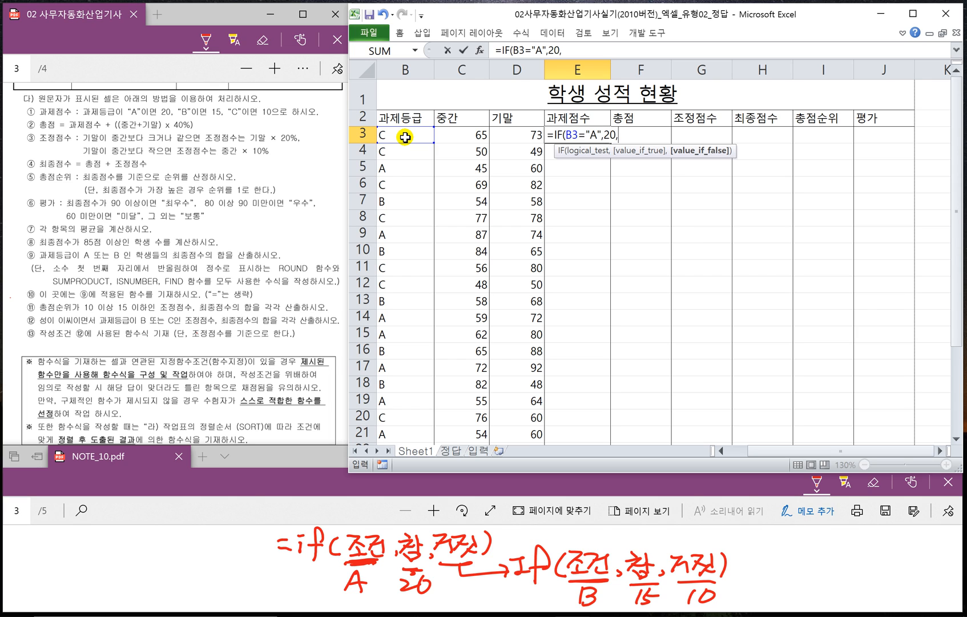
pyautogui.write('IF(')
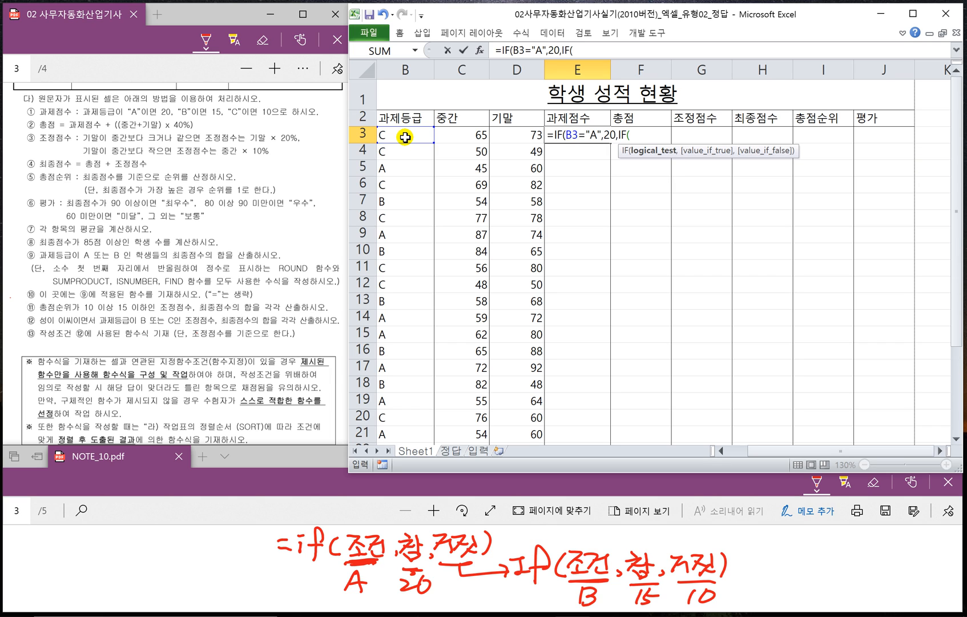
# - Complete the E3 formula with the nested condition IF(B3="B",15,10)) as its false argument
pyautogui.click(404, 136)
pyautogui.write('="B",')
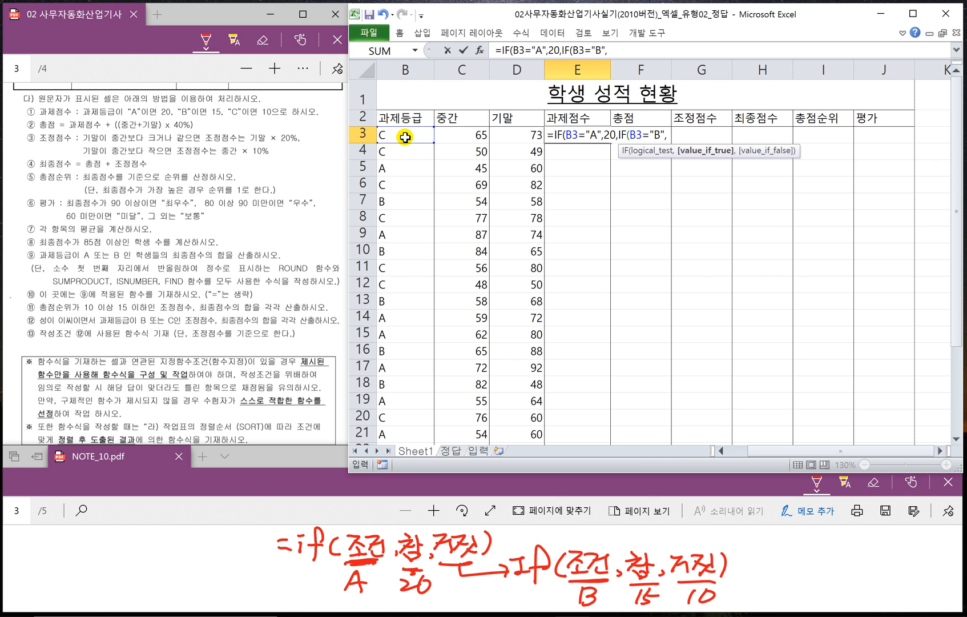
pyautogui.write('15,10')
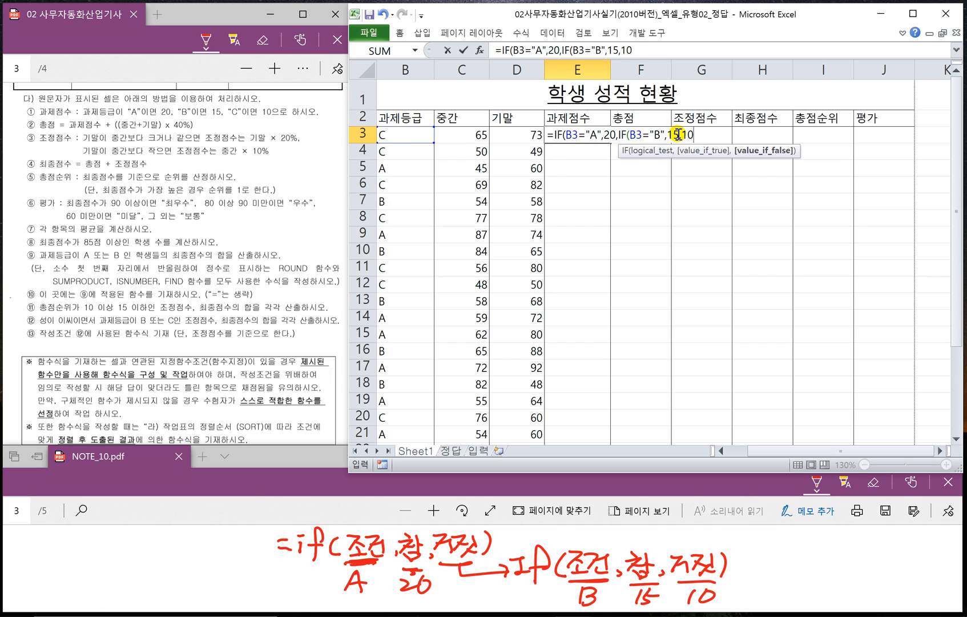
pyautogui.write('))')
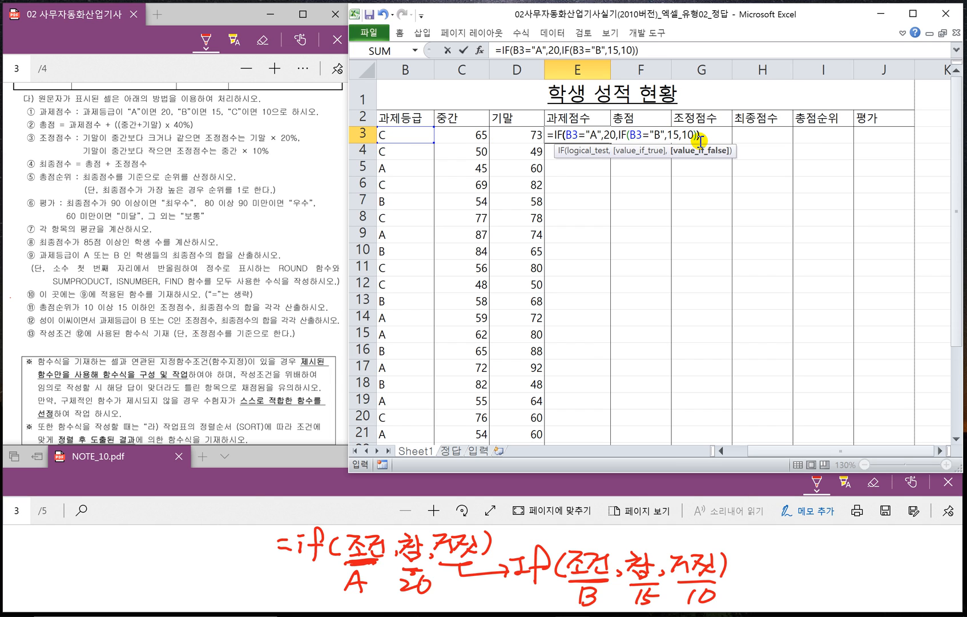
pyautogui.press('Return')
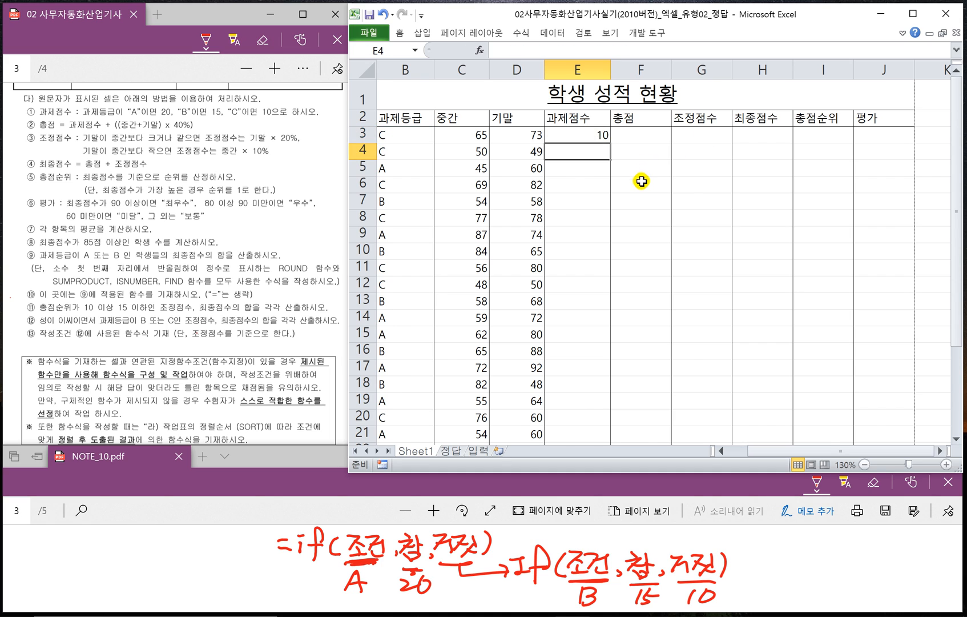
# - Fill the 과제점수 formula from E3 down to E22 without copying the formatting
pyautogui.keyDown('ctrl'); pyautogui.scroll(-1, 641, 186); pyautogui.keyUp('ctrl')
pyautogui.click(619, 126)
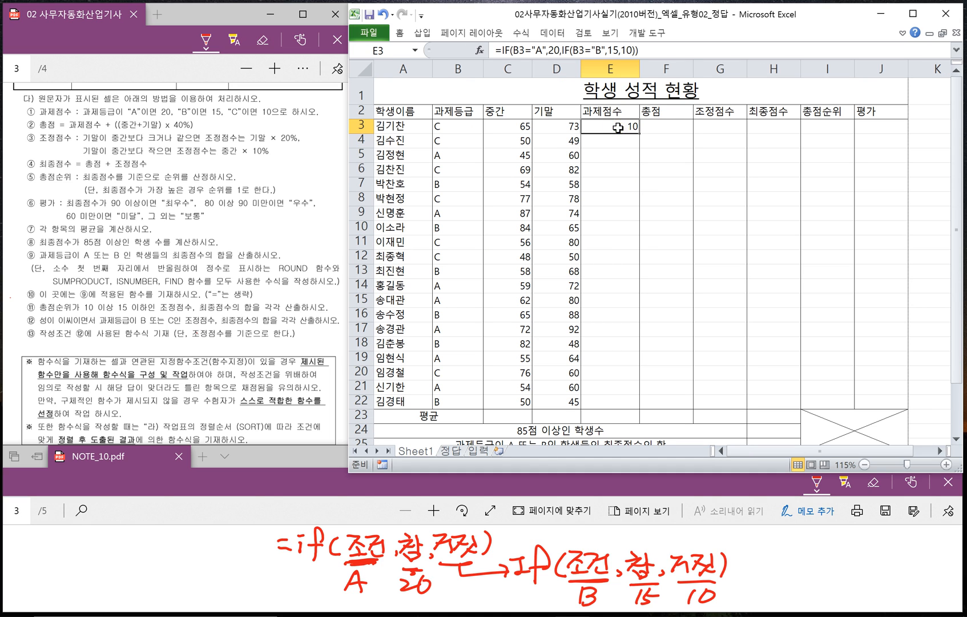
pyautogui.moveTo(638, 133); pyautogui.dragTo(643, 403)
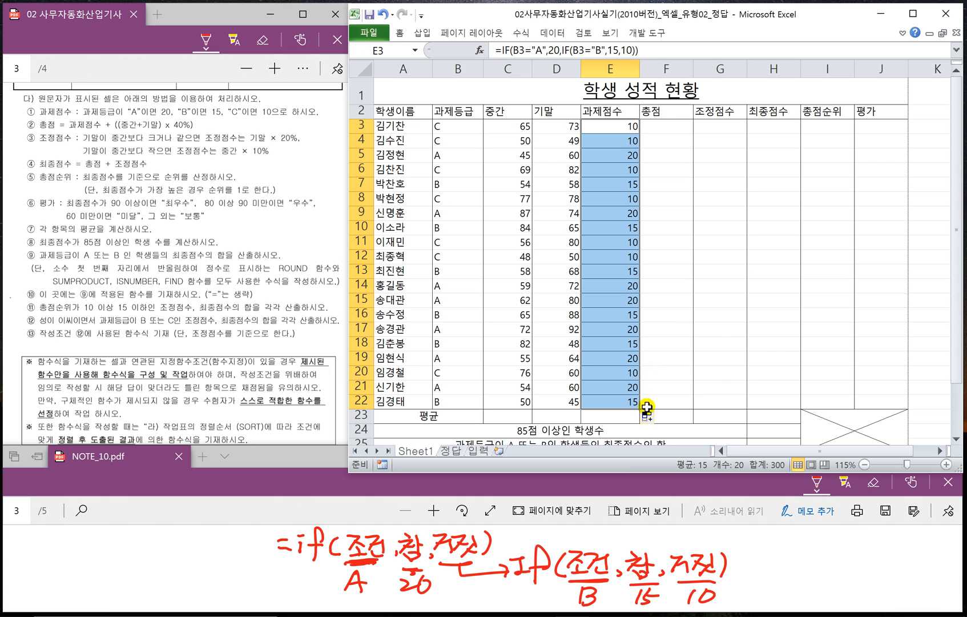
pyautogui.click(647, 416)
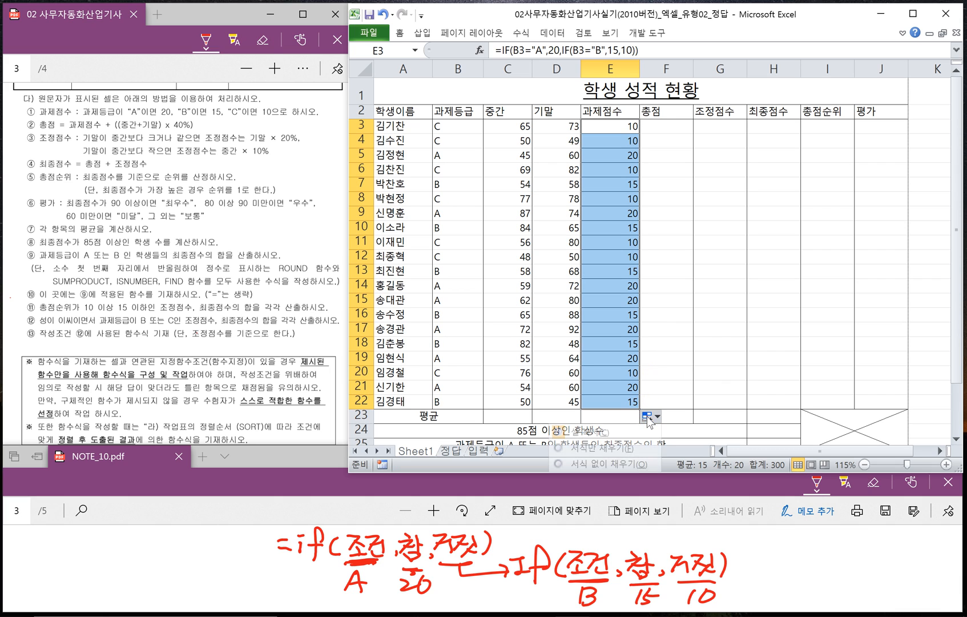
pyautogui.click(619, 465)
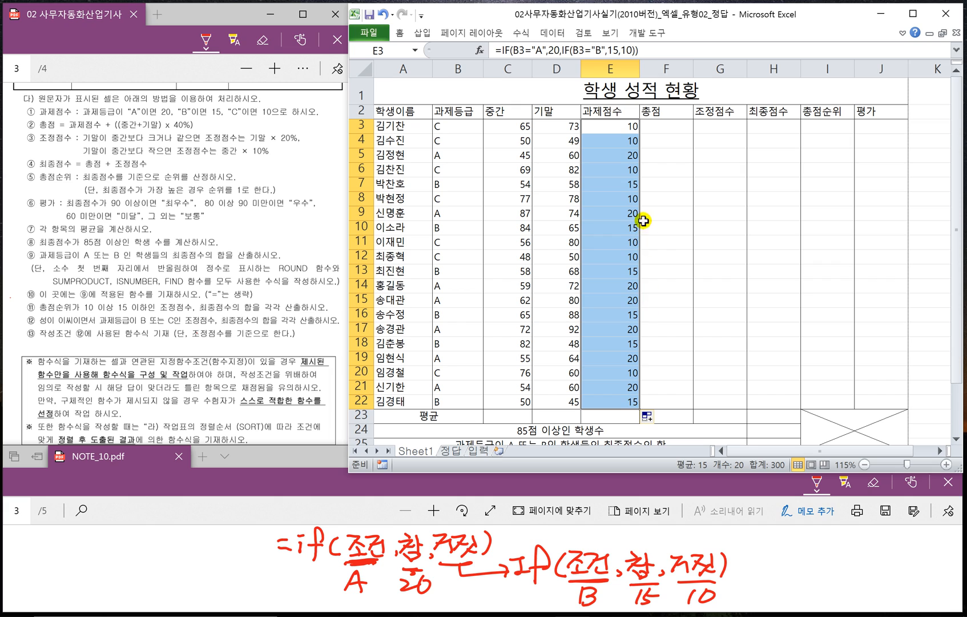
# - Enter the 총점 formula =E3+((C3+D3)*40%) in cell F3
pyautogui.click(657, 127)
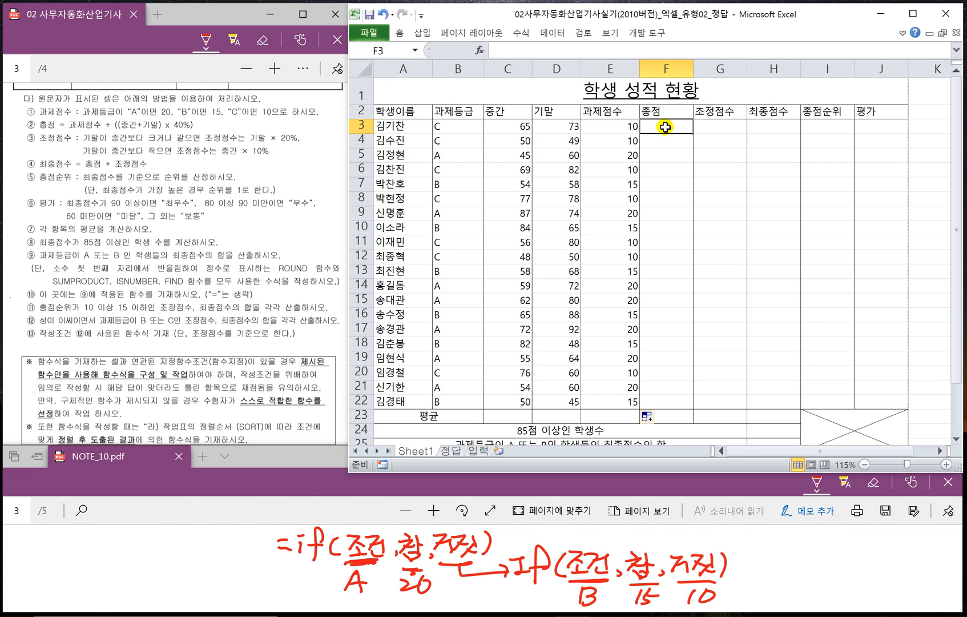
pyautogui.write('=')
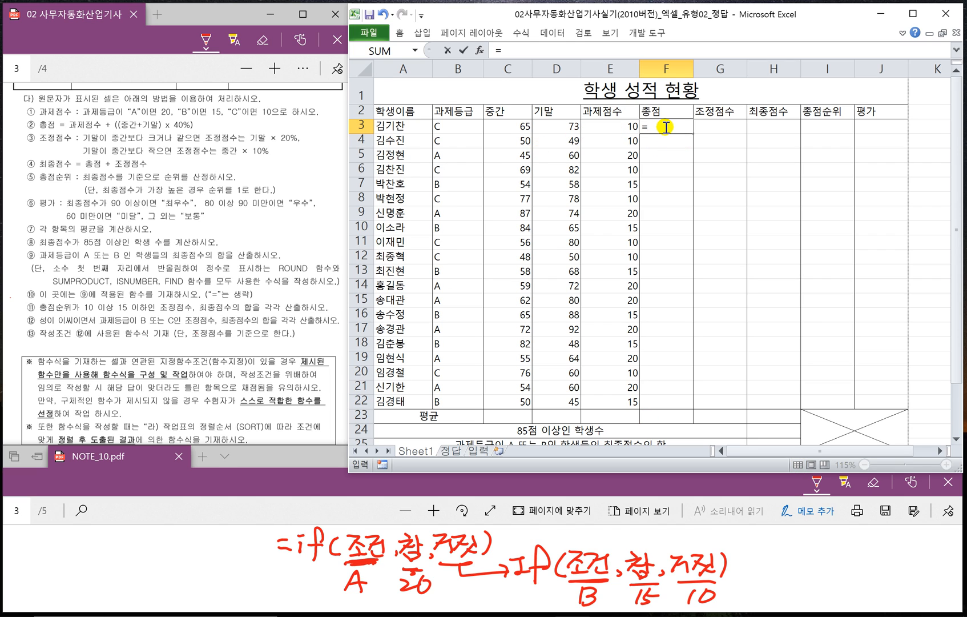
pyautogui.click(618, 123)
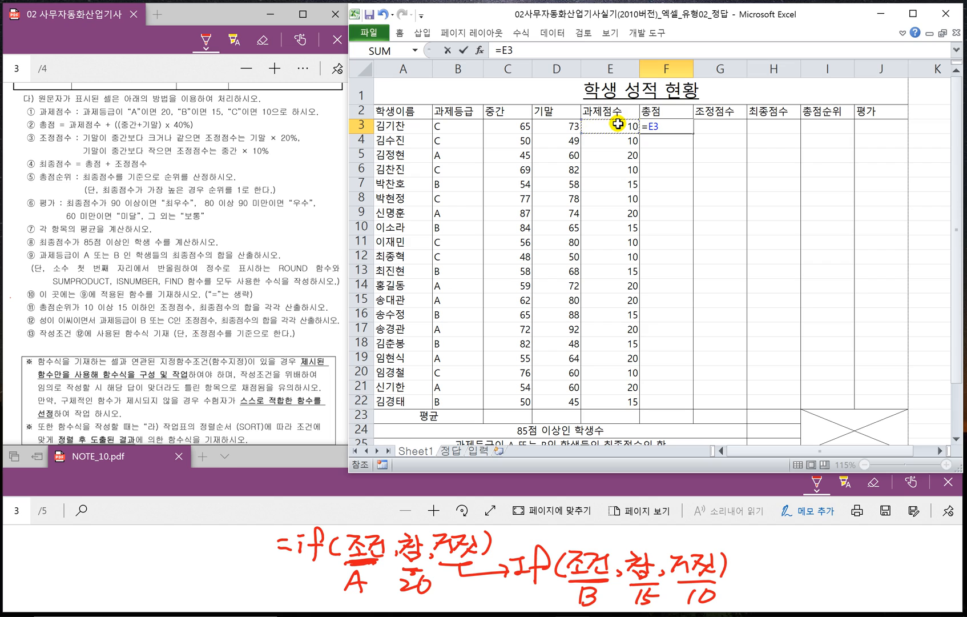
pyautogui.write('+')
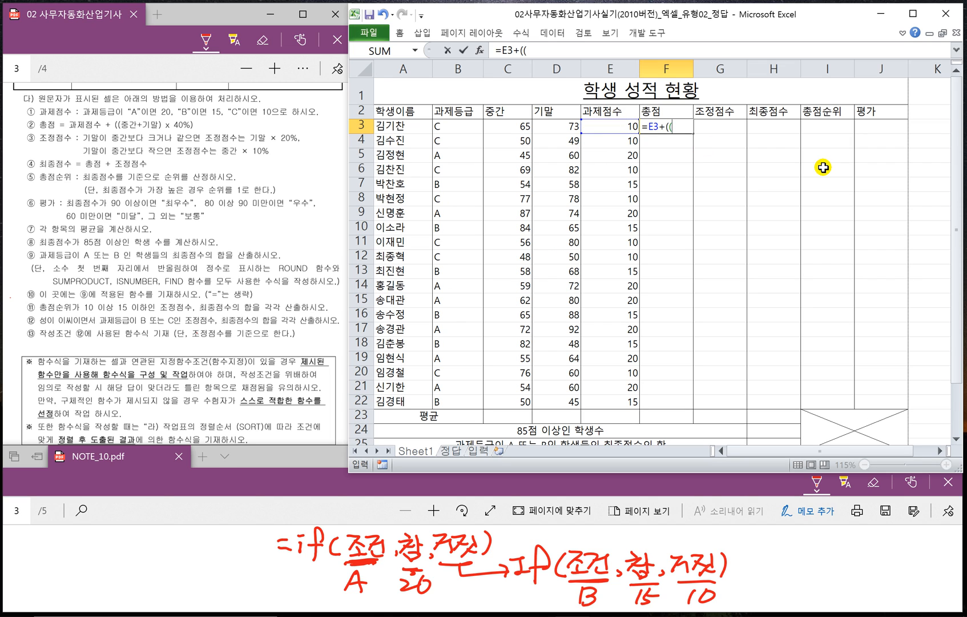
pyautogui.write('((')
pyautogui.click(513, 123)
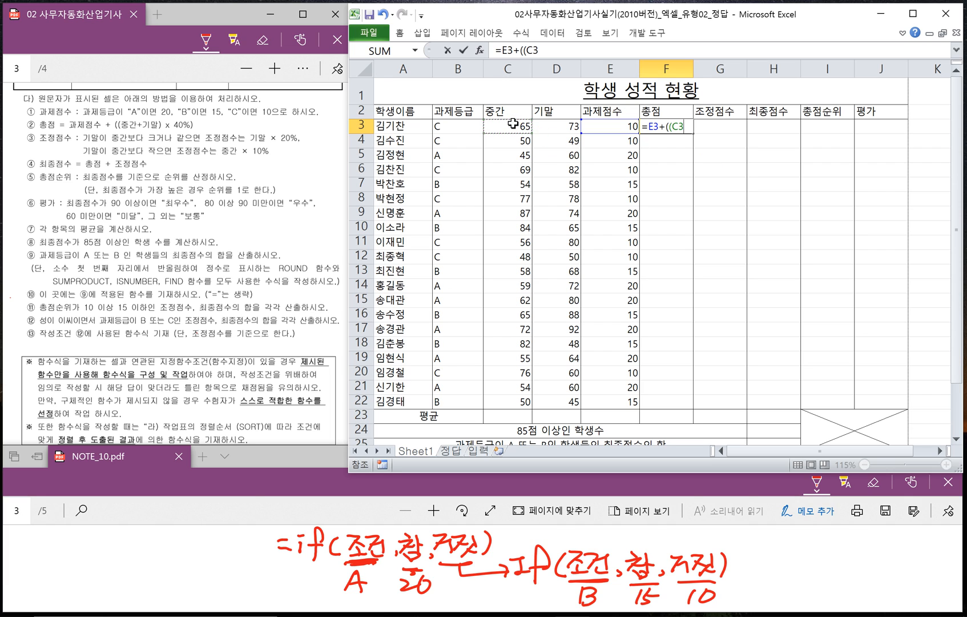
pyautogui.write('+')
pyautogui.click(556, 126)
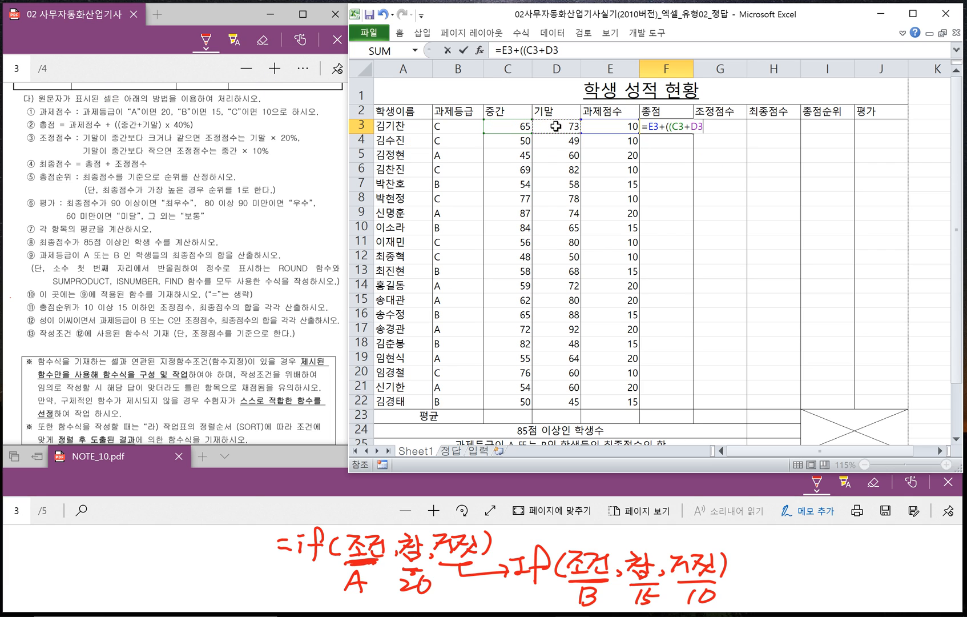
pyautogui.write(')*40%')
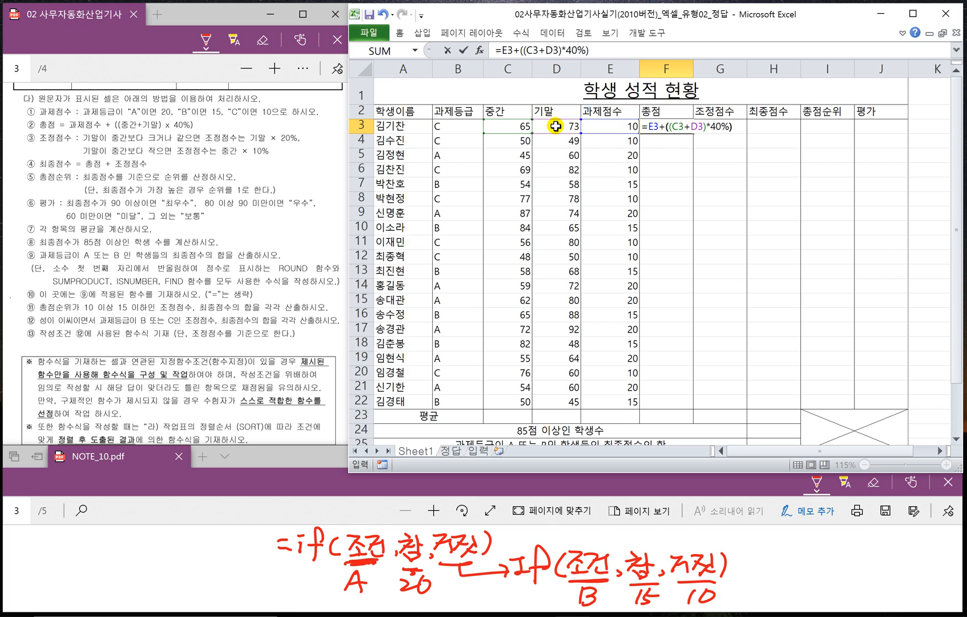
pyautogui.press('Return')
# - Fill the 총점 formula from F3 down to F22 without copying the formatting
pyautogui.click(674, 127)
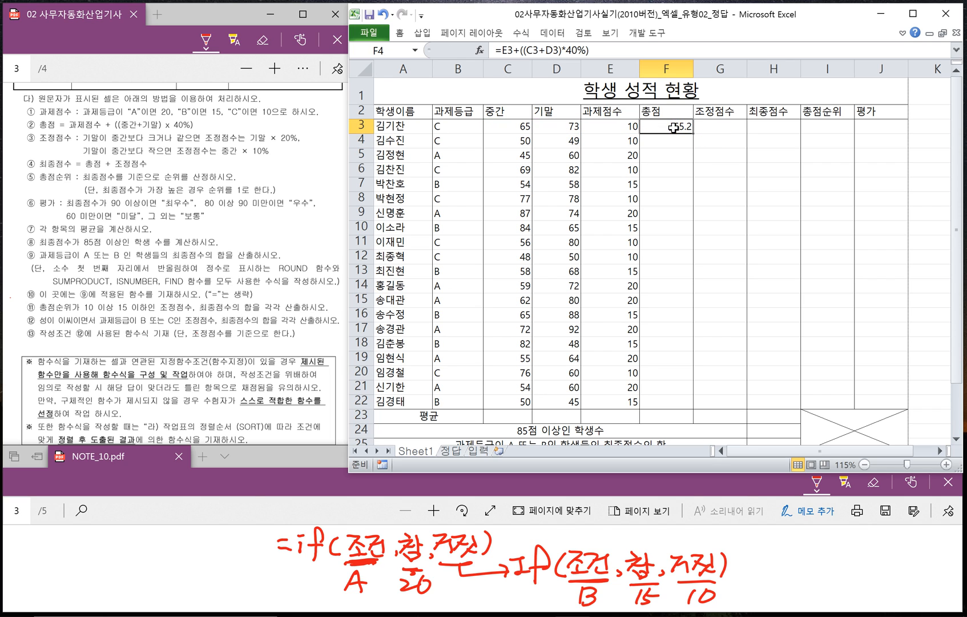
pyautogui.moveTo(686, 130); pyautogui.dragTo(683, 405)
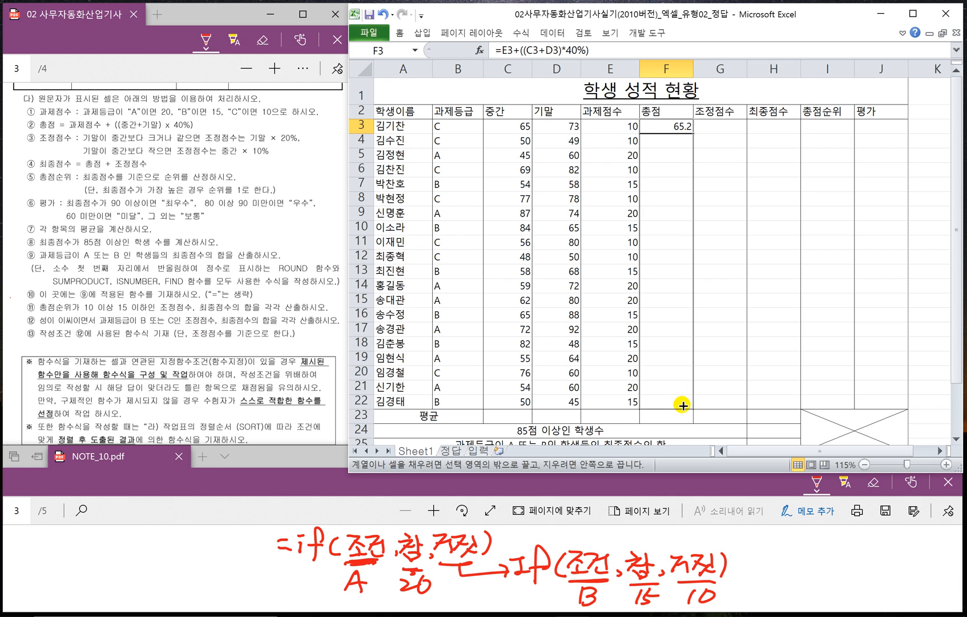
pyautogui.moveTo(682, 405); pyautogui.dragTo(683, 405)
pyautogui.click(703, 417)
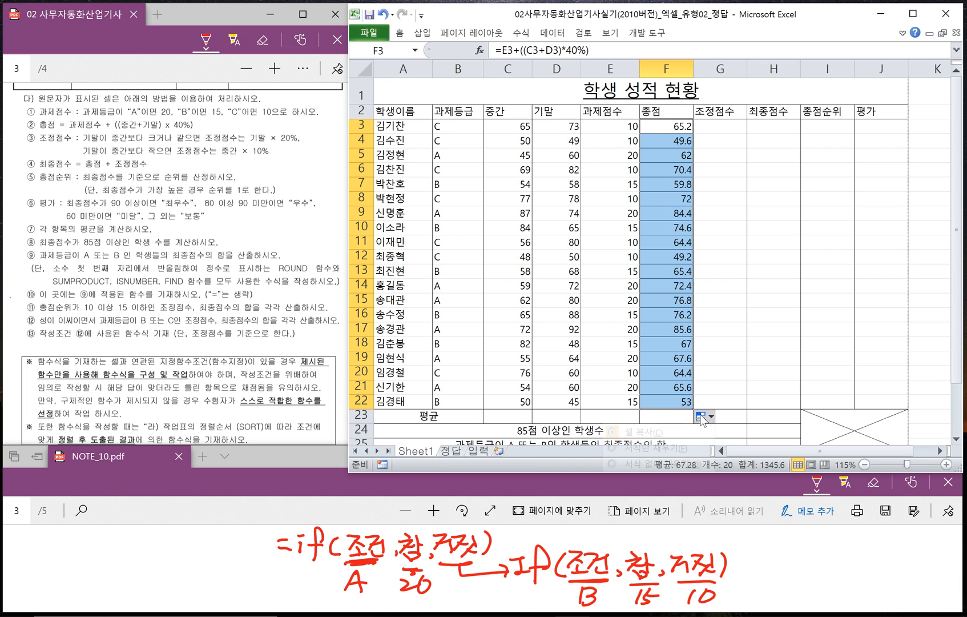
pyautogui.click(680, 463)
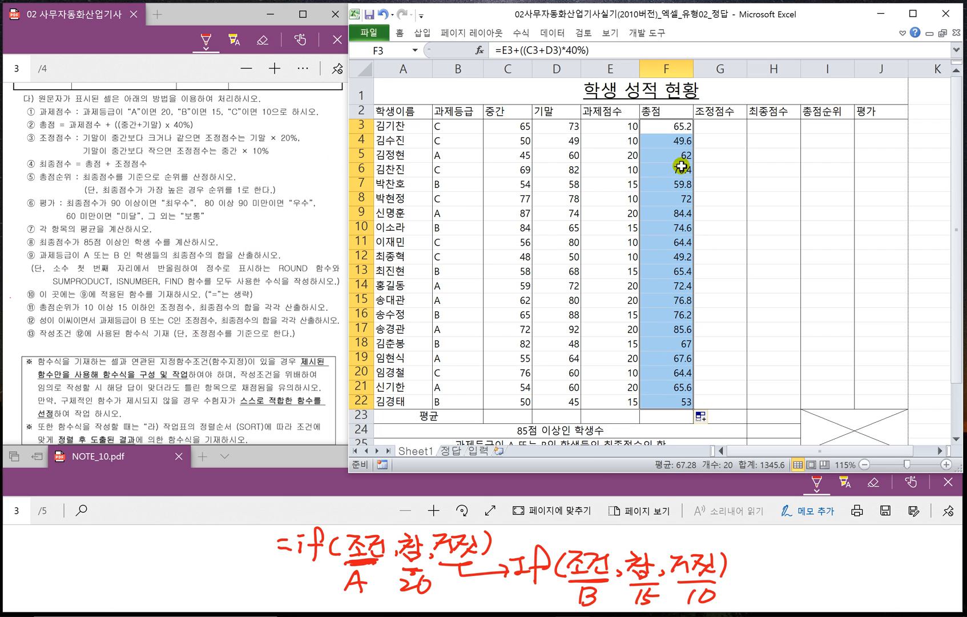
# - Underline the two 기말/중간 comparison phrases and 기말 × 20% in condition ③ of the exam sheet
pyautogui.click(723, 124)
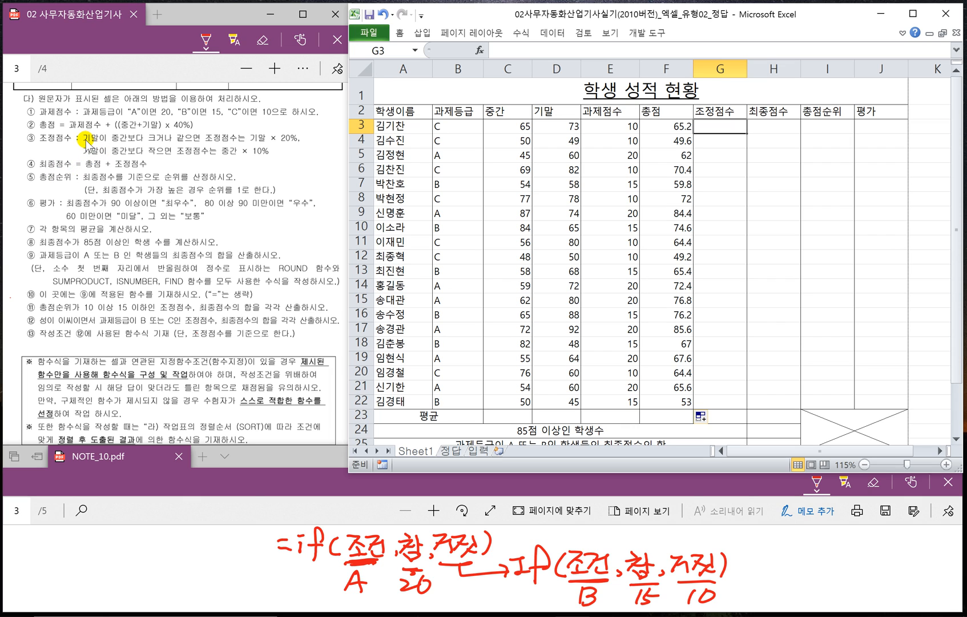
pyautogui.moveTo(84, 145); pyautogui.dragTo(171, 145)
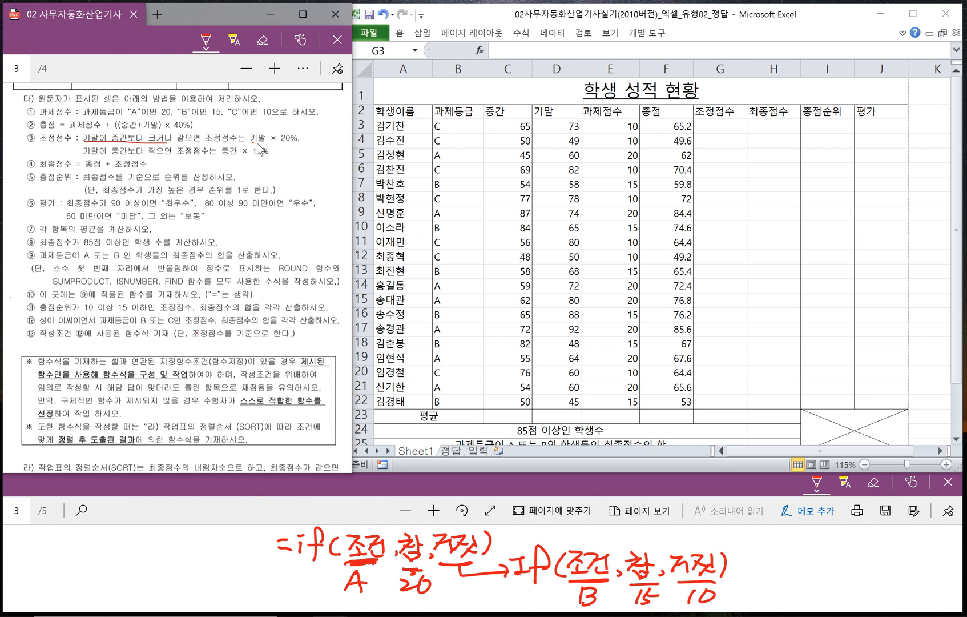
pyautogui.moveTo(257, 145); pyautogui.dragTo(291, 144)
pyautogui.moveTo(86, 154); pyautogui.dragTo(150, 156)
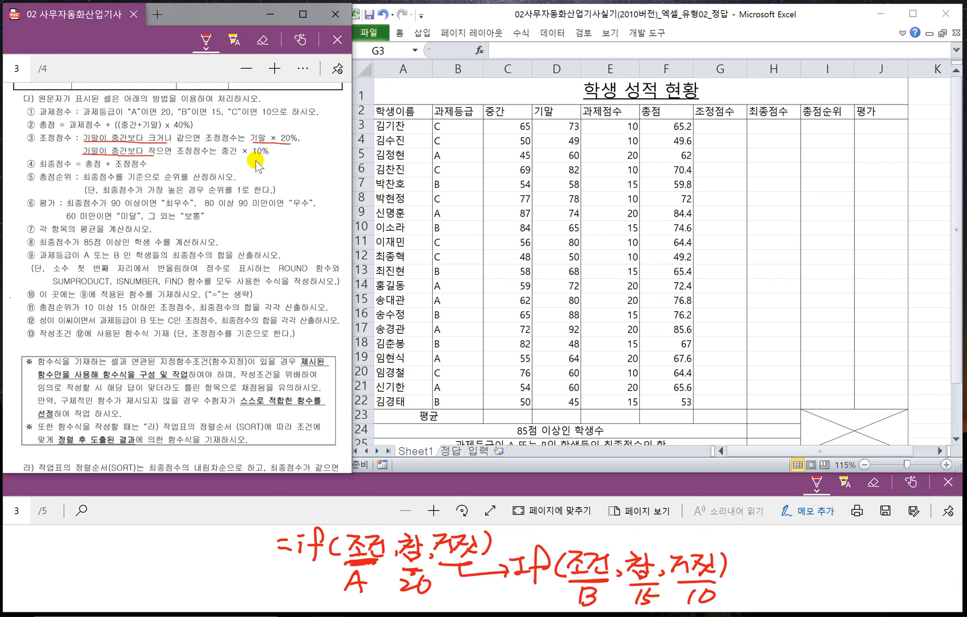
# - Enter the 조정점수 formula =IF(D3>=C3,D3*20%,C3*10%) in cell G3
pyautogui.click(715, 126)
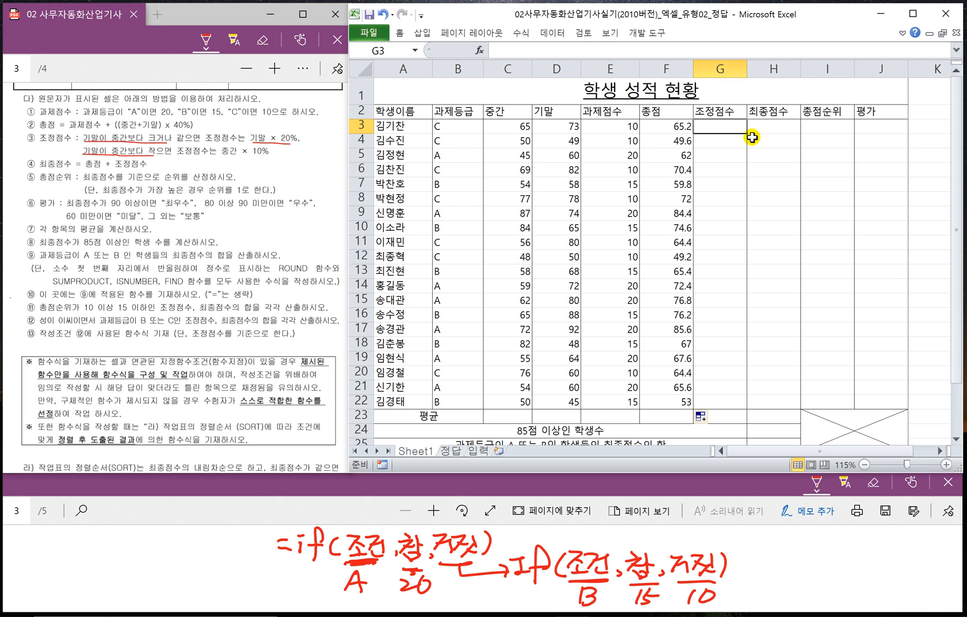
pyautogui.write('=IF')
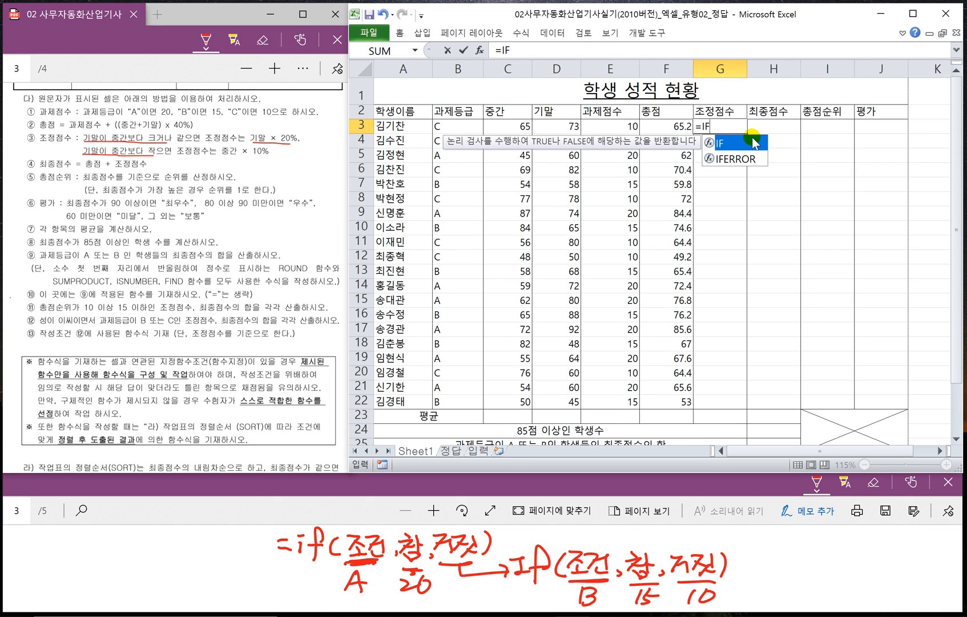
pyautogui.doubleClick(754, 141)
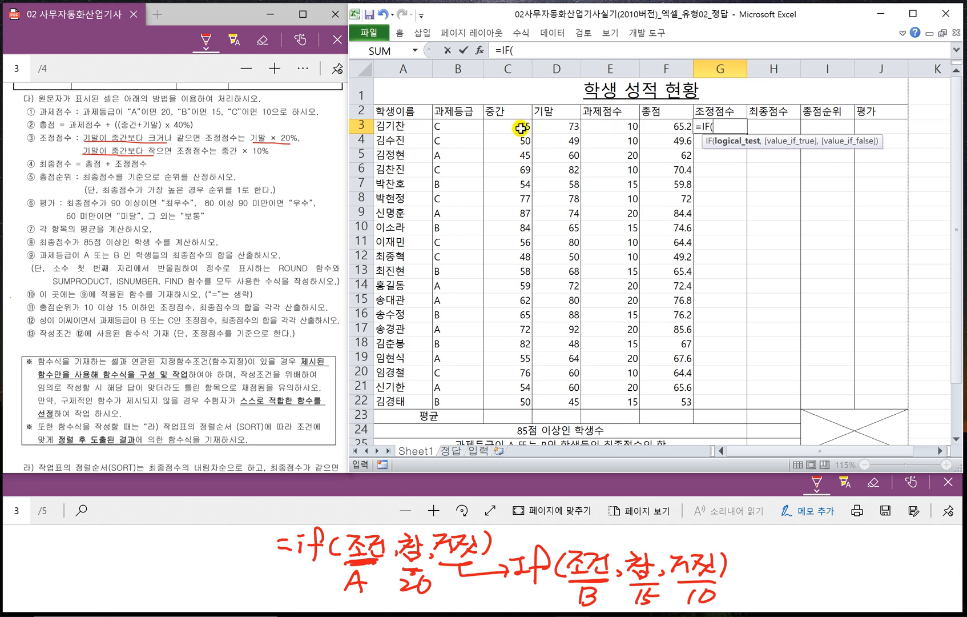
pyautogui.click(558, 126)
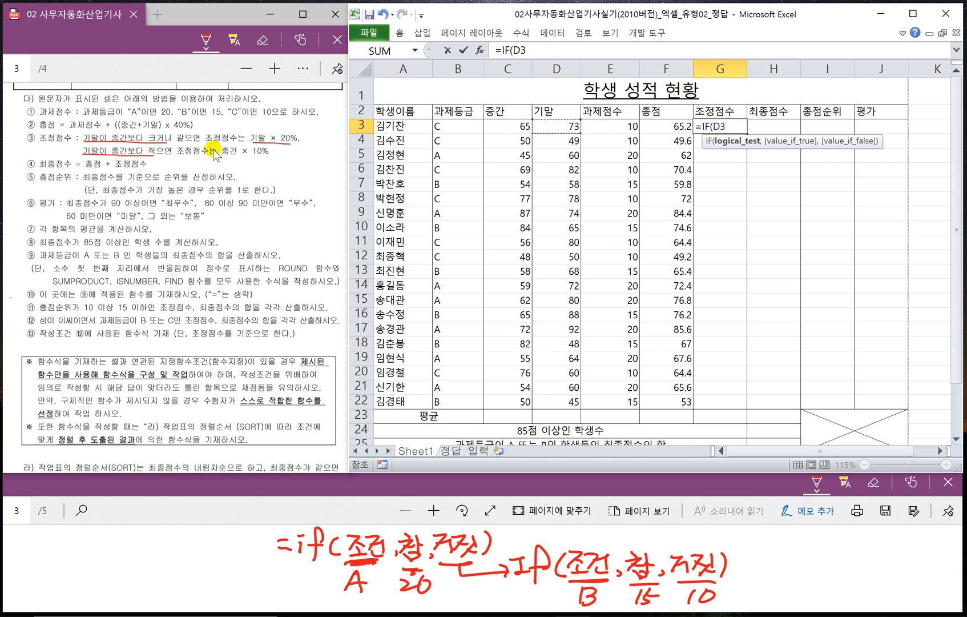
pyautogui.click(498, 127)
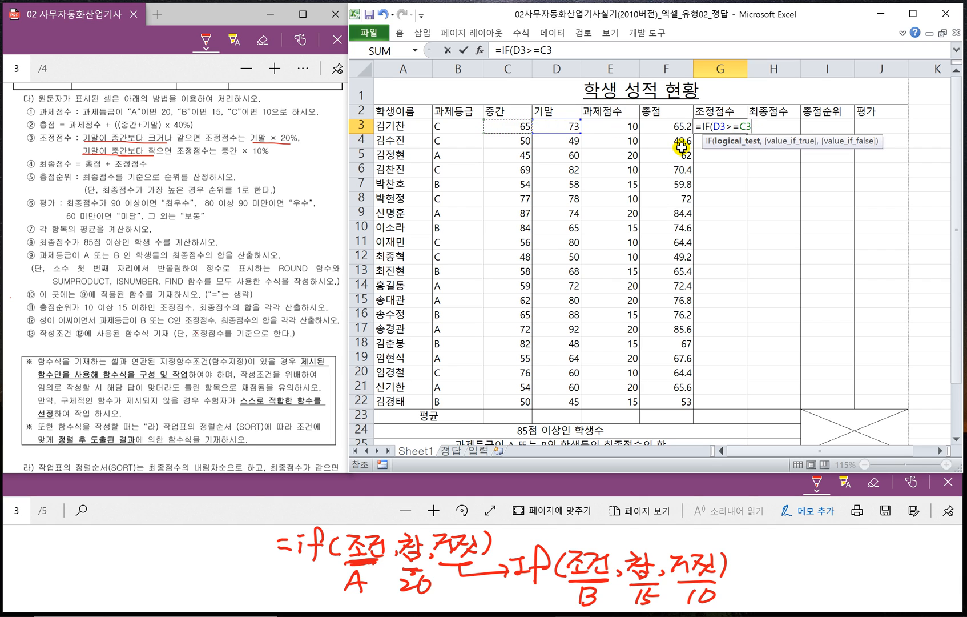
pyautogui.write(',')
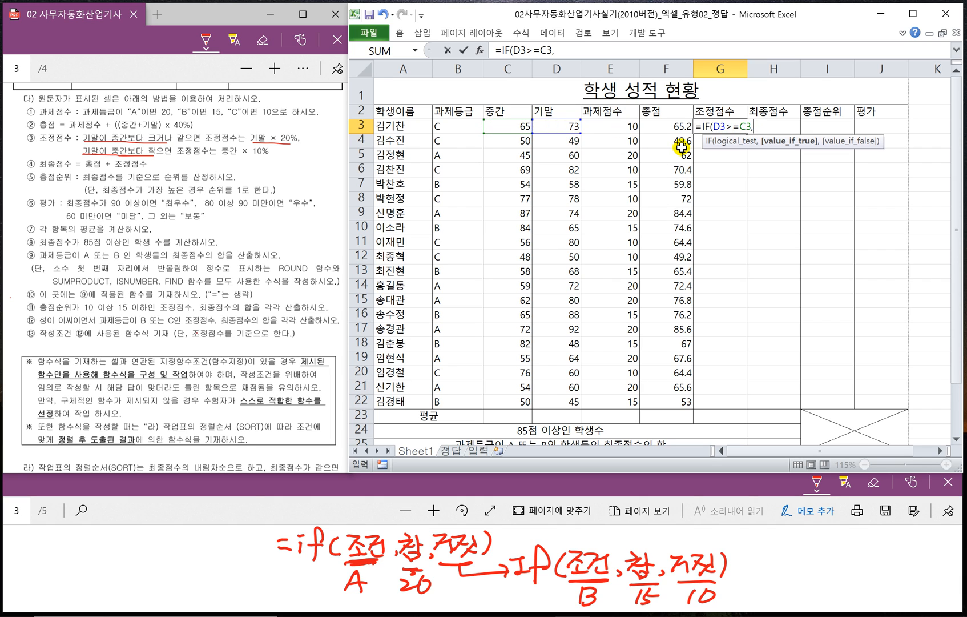
pyautogui.click(558, 127)
pyautogui.write('*20%')
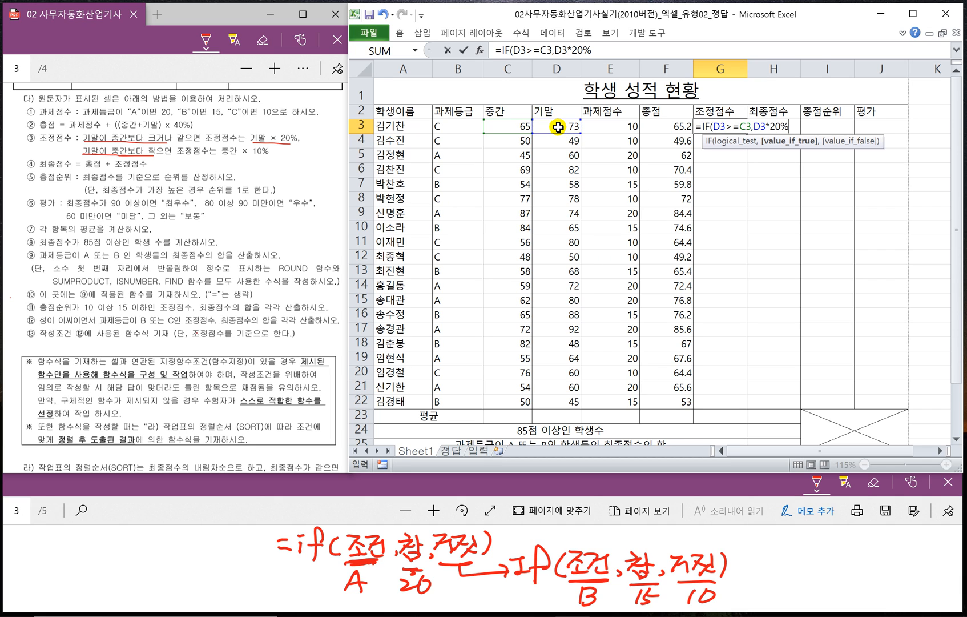
pyautogui.write(',')
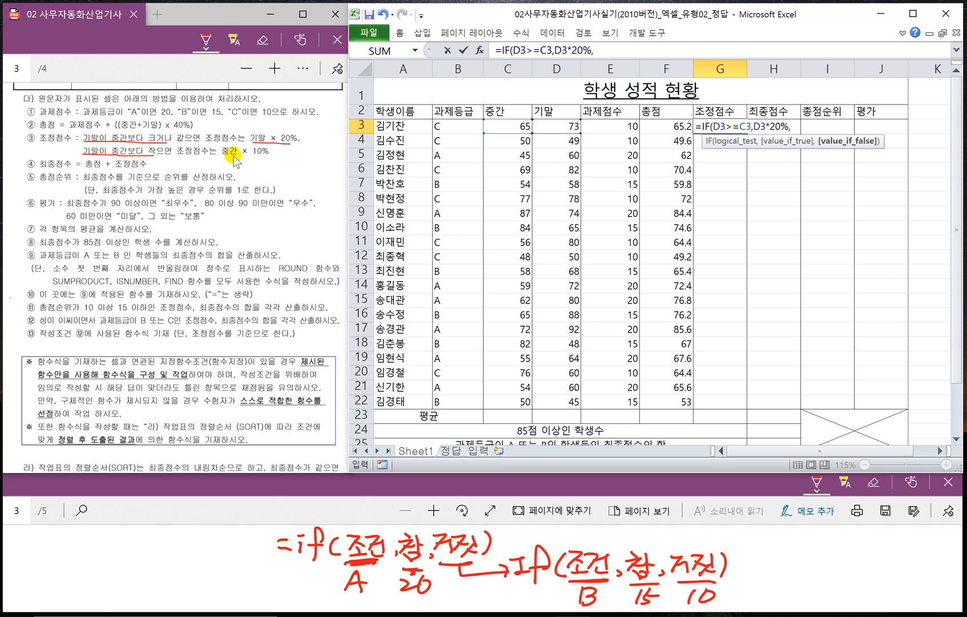
pyautogui.click(507, 126)
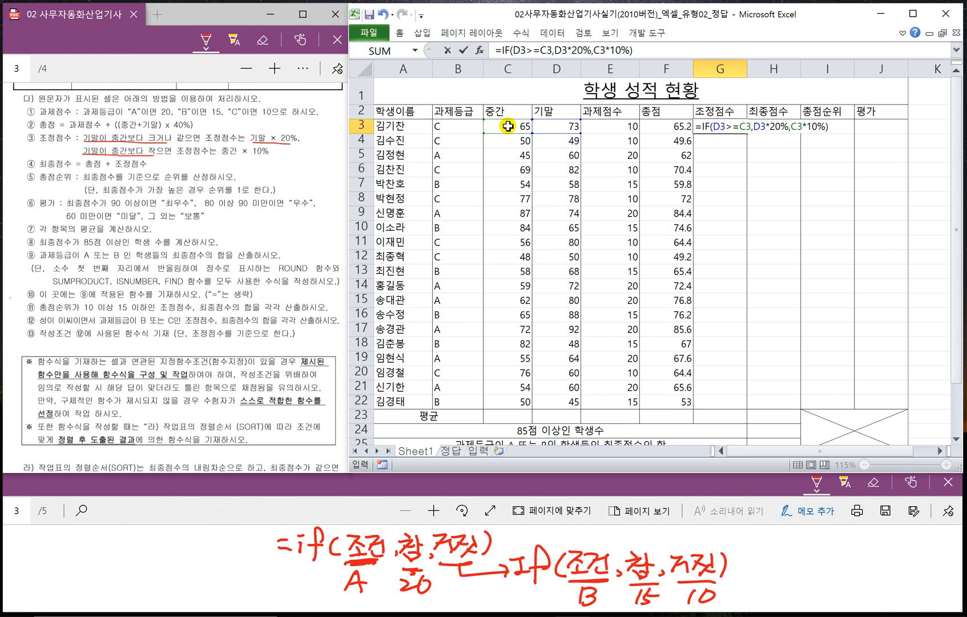
pyautogui.press('Return')
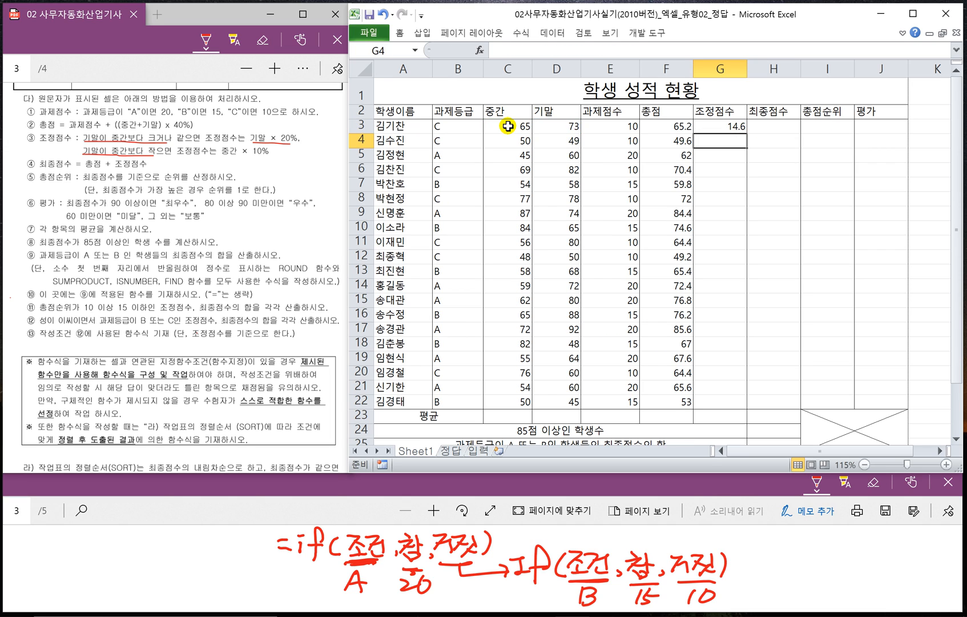
# - Fill the 조정점수 formula from G3 down to G22 without copying the formatting
pyautogui.click(713, 126)
pyautogui.moveTo(745, 132); pyautogui.dragTo(737, 404)
pyautogui.click(757, 416)
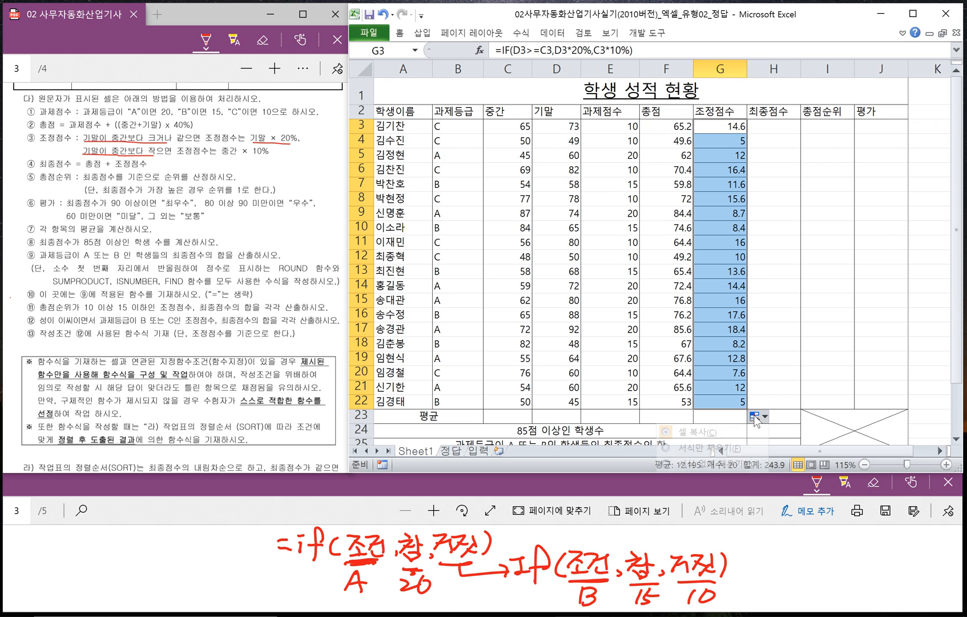
pyautogui.click(719, 465)
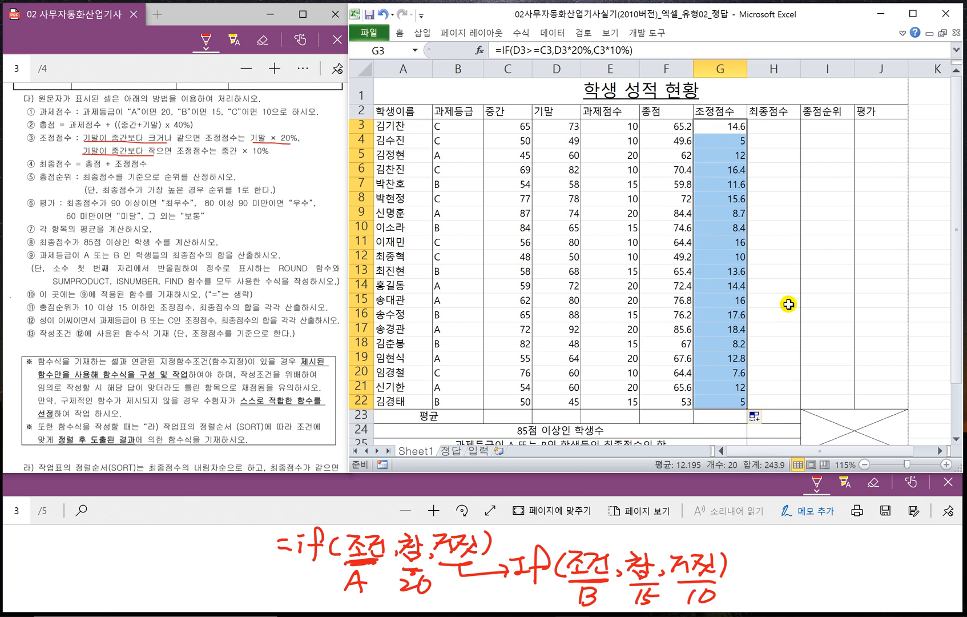
pyautogui.click(779, 256)
# - Enter the 최종점수 formula =F3+G3 in cell H3
pyautogui.click(765, 130)
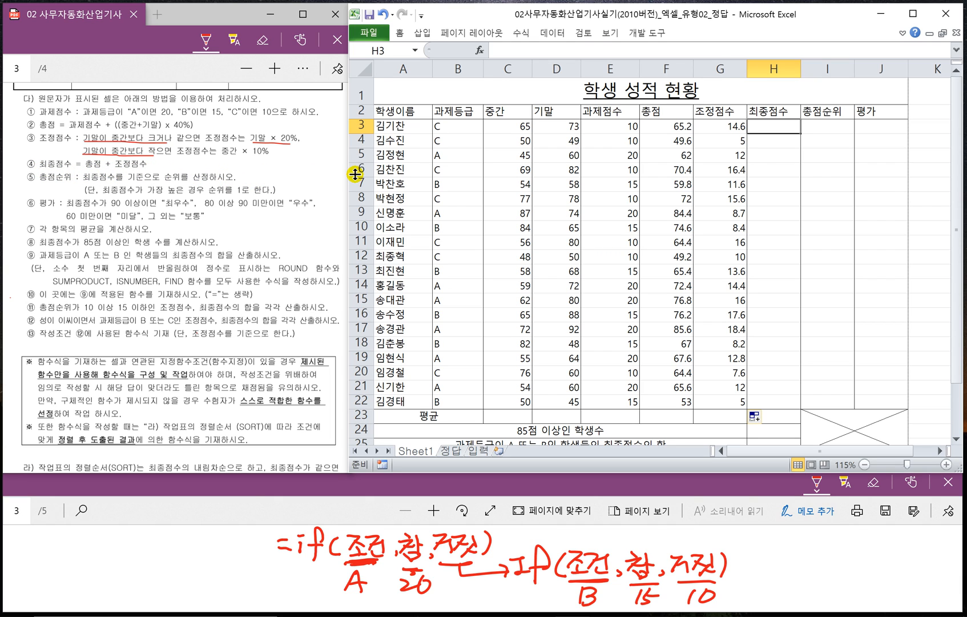
pyautogui.write('=')
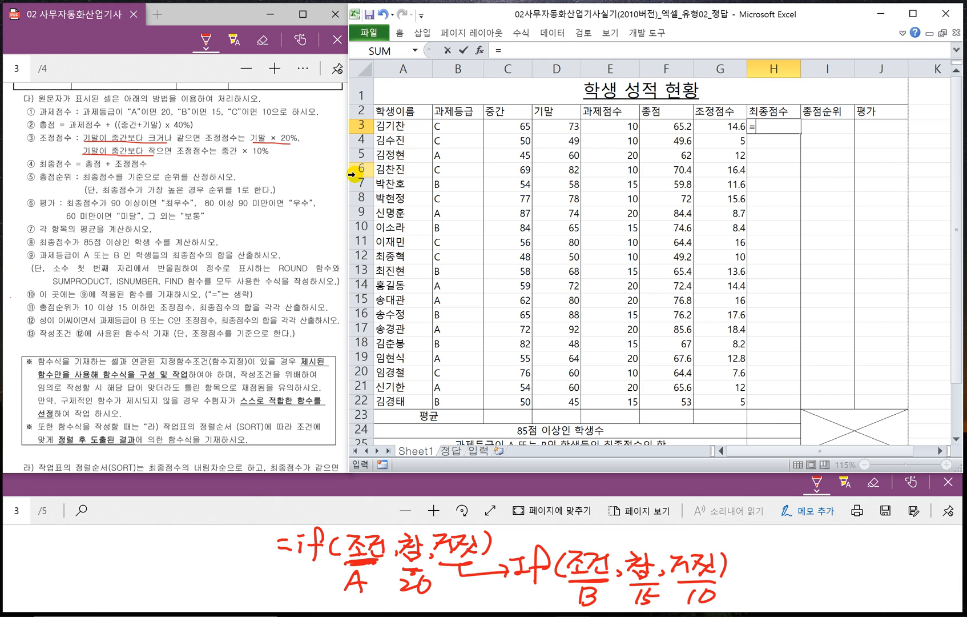
pyautogui.click(653, 129)
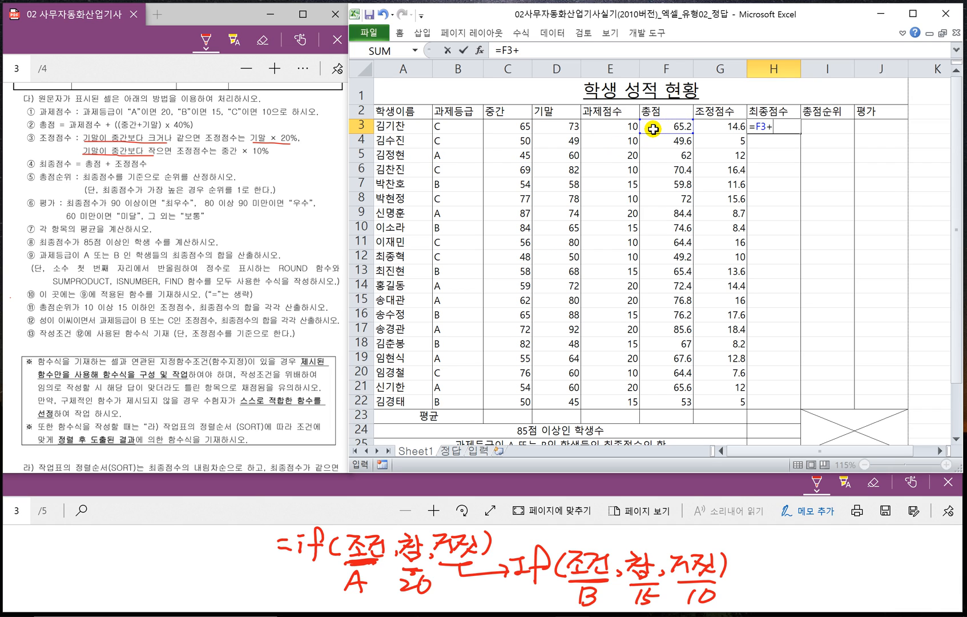
pyautogui.click(714, 127)
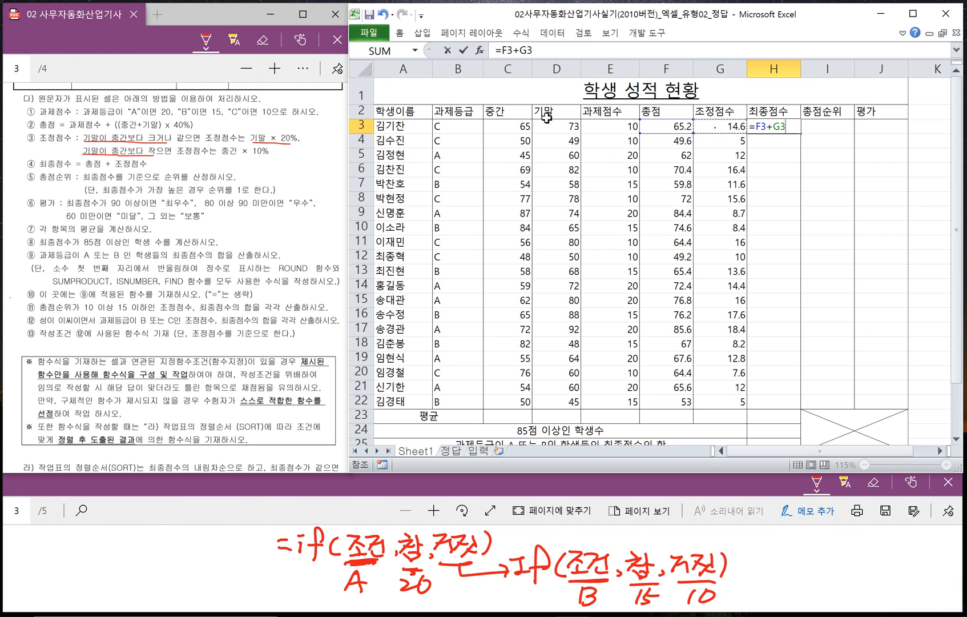
pyautogui.press('Return')
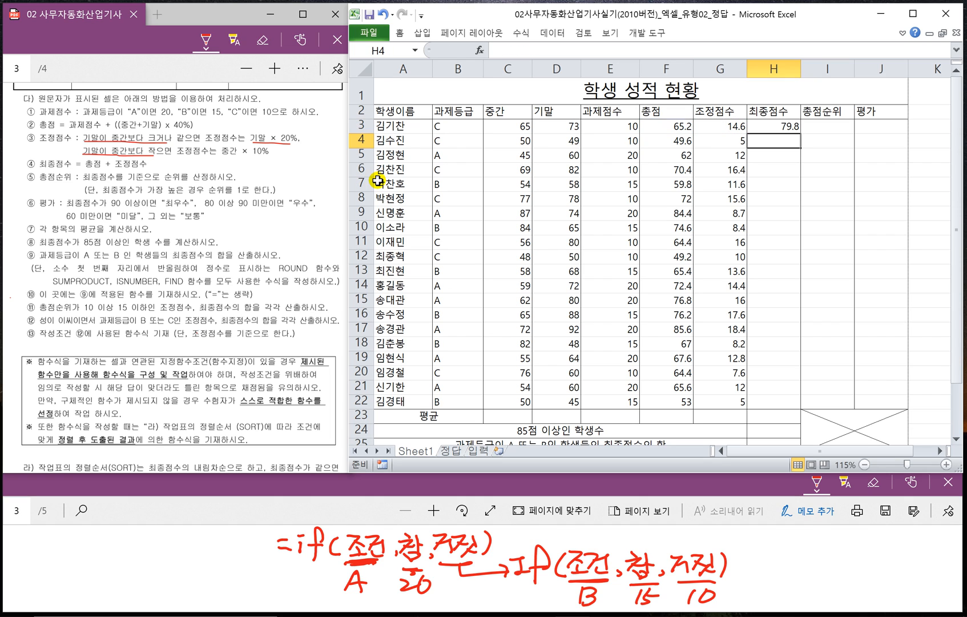
# - Fill the 최종점수 formula from H3 down to H22 without copying the formatting
pyautogui.click(766, 126)
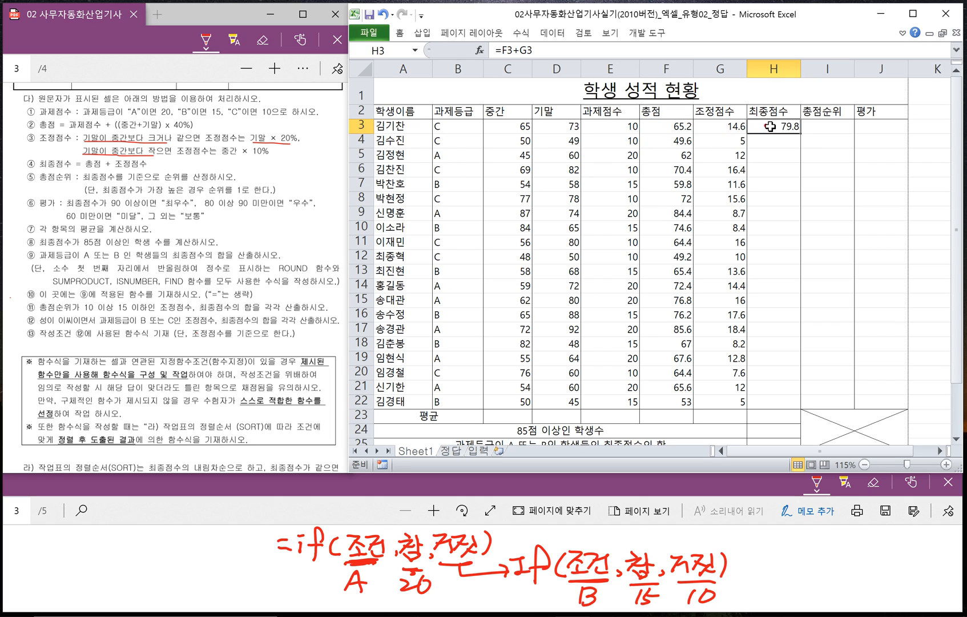
pyautogui.moveTo(801, 133); pyautogui.dragTo(796, 405)
pyautogui.click(809, 416)
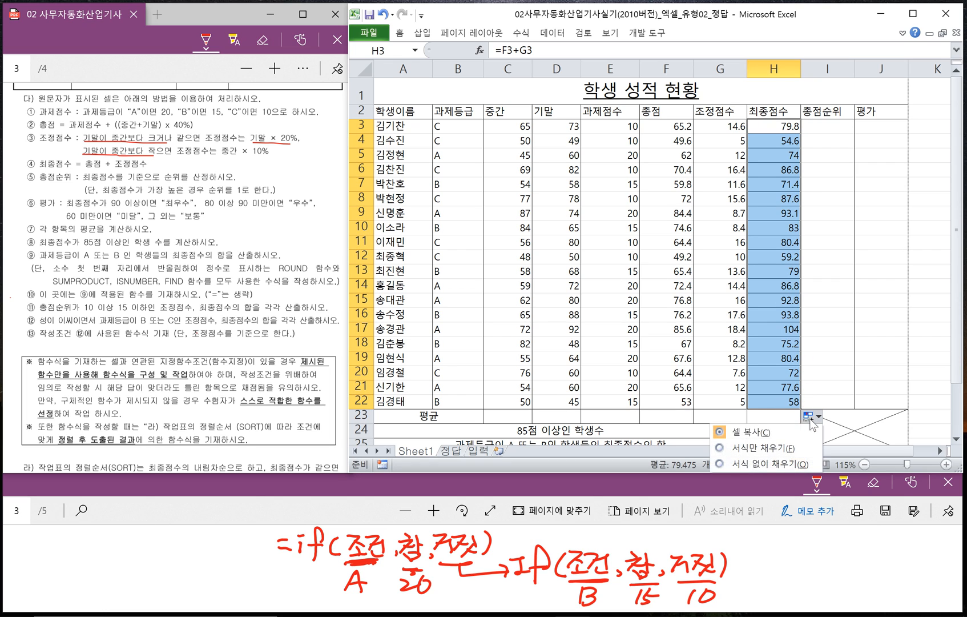
pyautogui.click(749, 464)
# - Handwrite the RANK syntax with its reference cell, range and 0 or 1 order option below the IF notes in NOTE_10.pdf
pyautogui.click(820, 123)
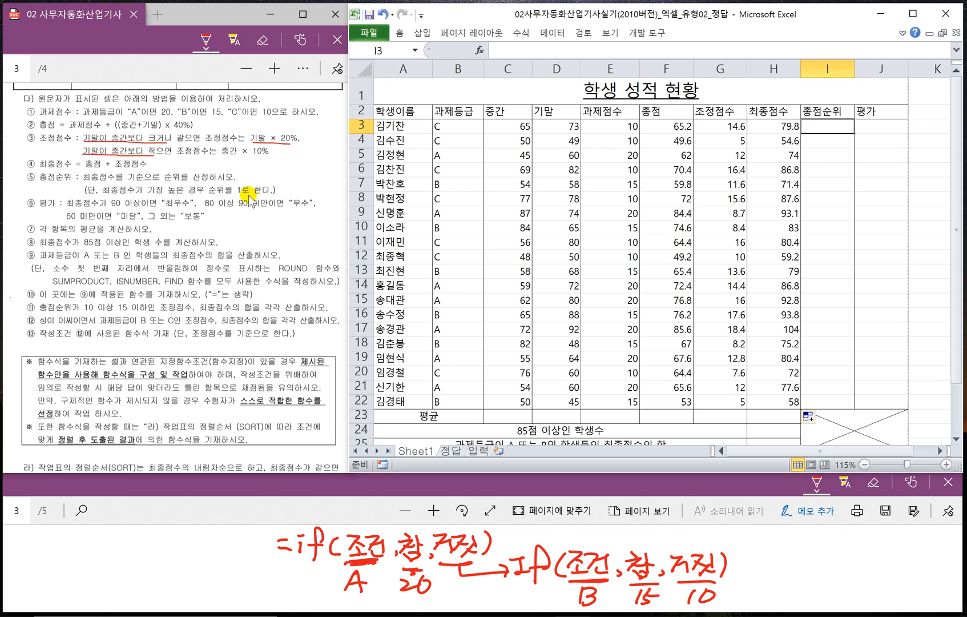
pyautogui.click(368, 492)
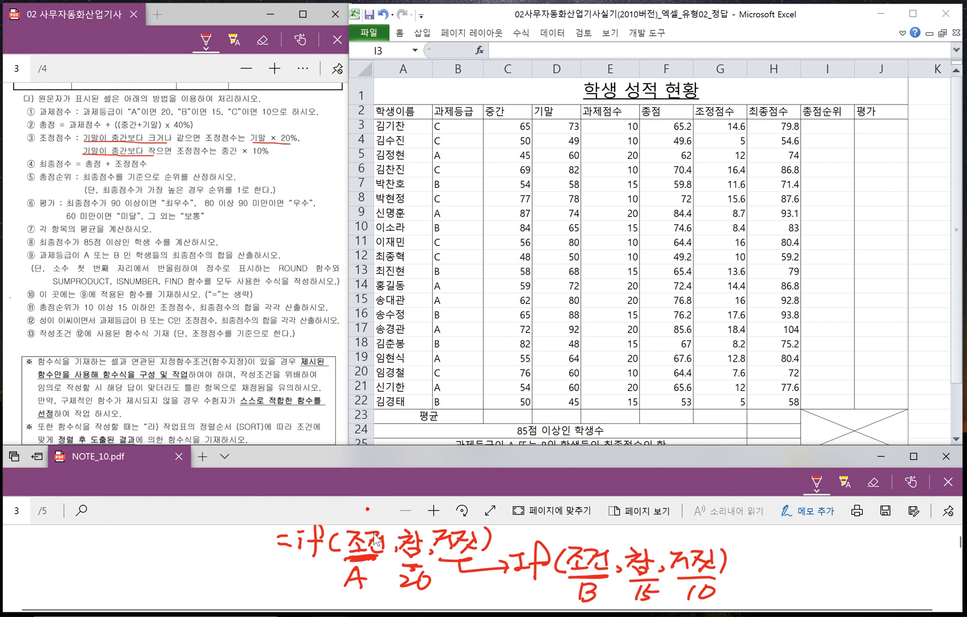
pyautogui.scroll(-1, 398, 548)
pyautogui.scroll(-2, 399, 548)
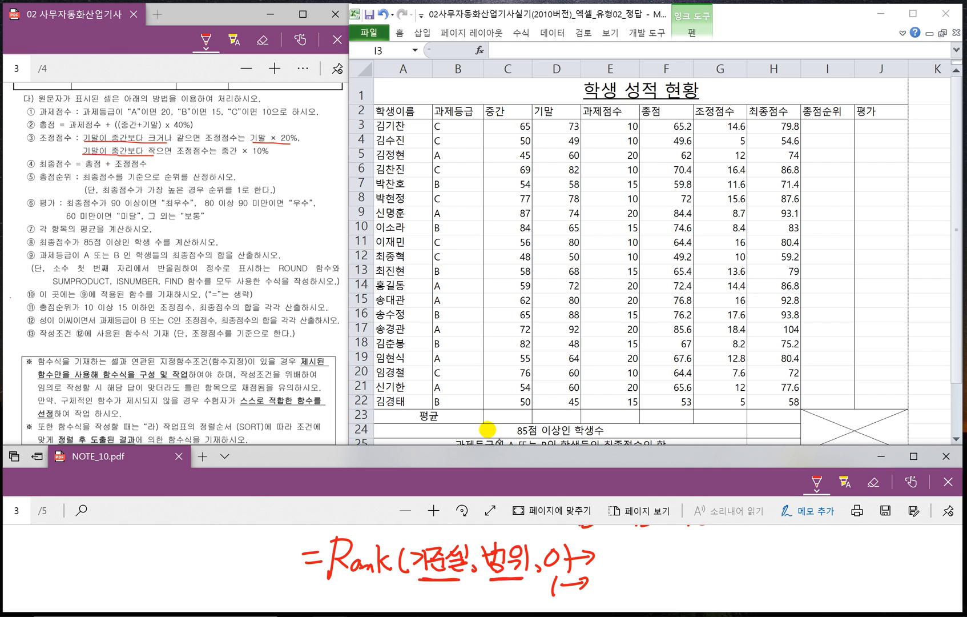
# - Examine the 최종점수 cells H3 to H7 one by one as the reference cells for ranking
pyautogui.click(773, 124)
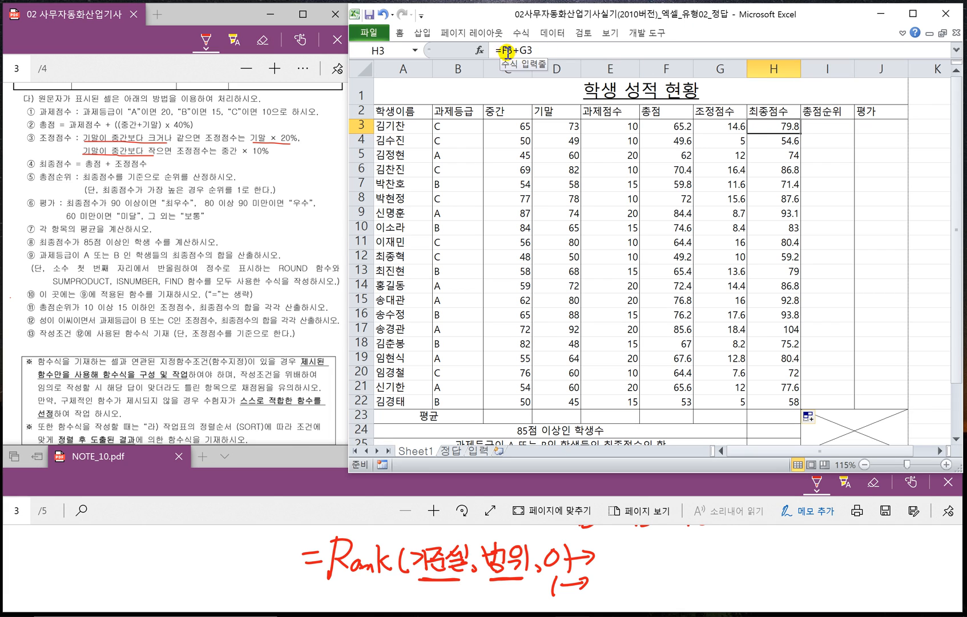
pyautogui.click(773, 139)
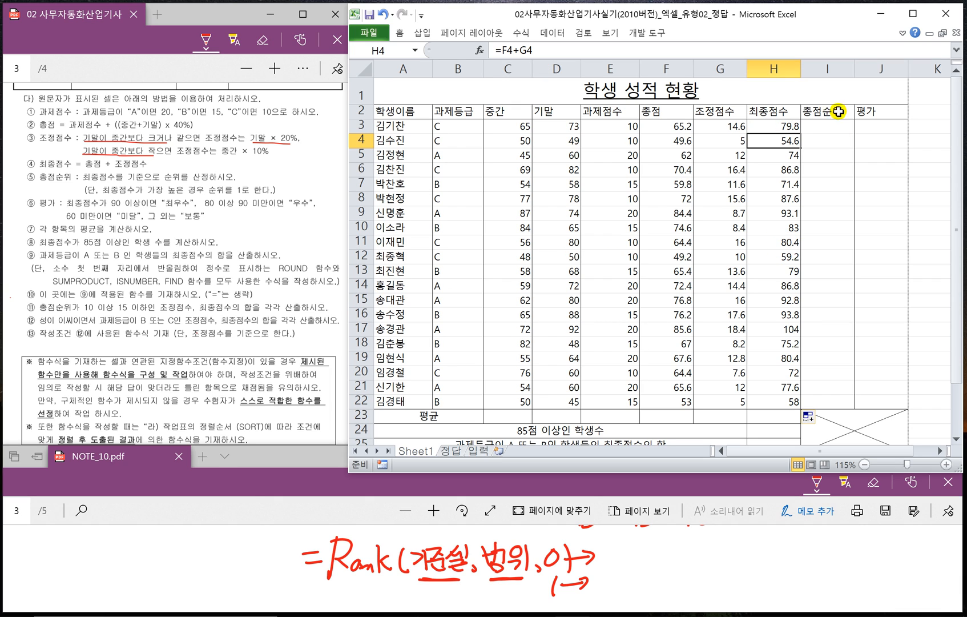
pyautogui.click(785, 155)
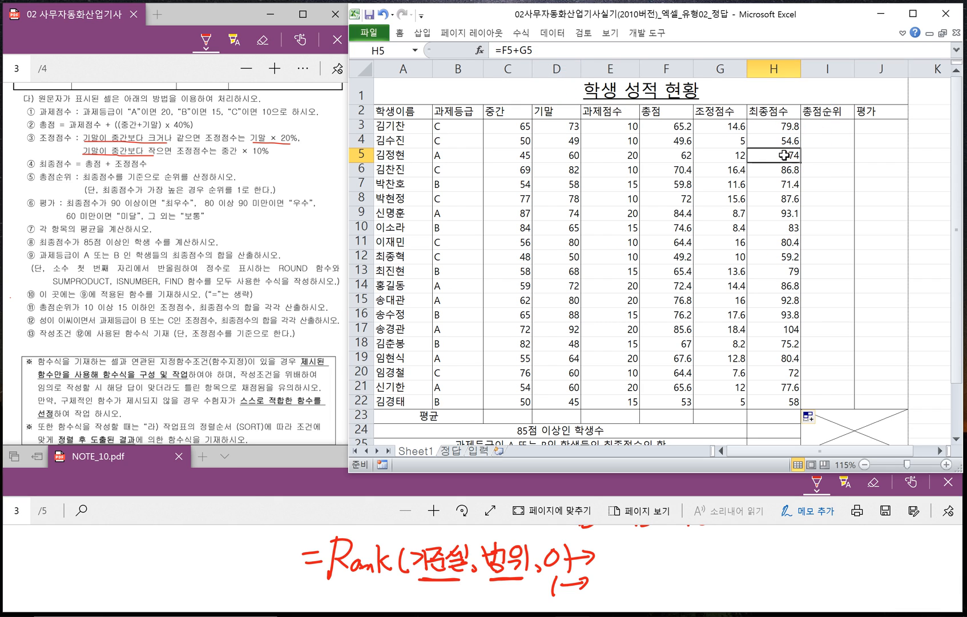
pyautogui.click(768, 169)
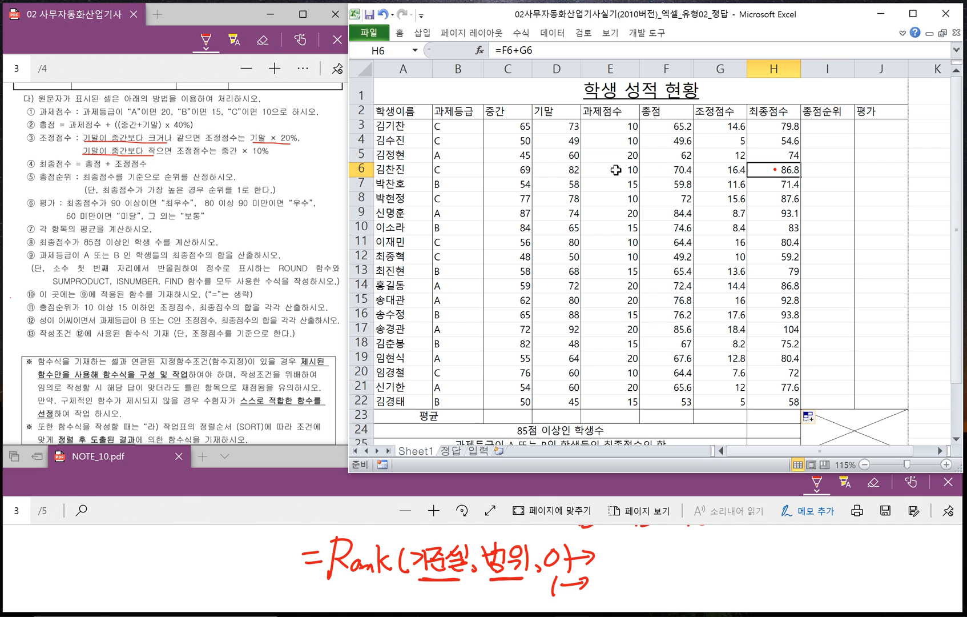
pyautogui.click(785, 184)
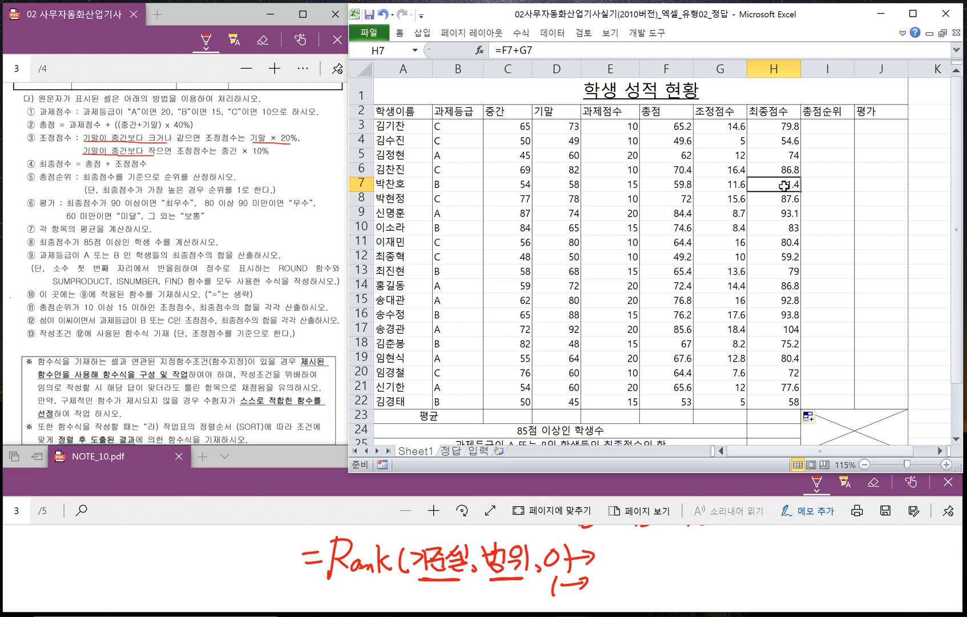
# - Enter the 총점순위 formula =RANK(H3,$H$3:$H$22,0) in cell I3
pyautogui.click(829, 130)
pyautogui.write('=R')
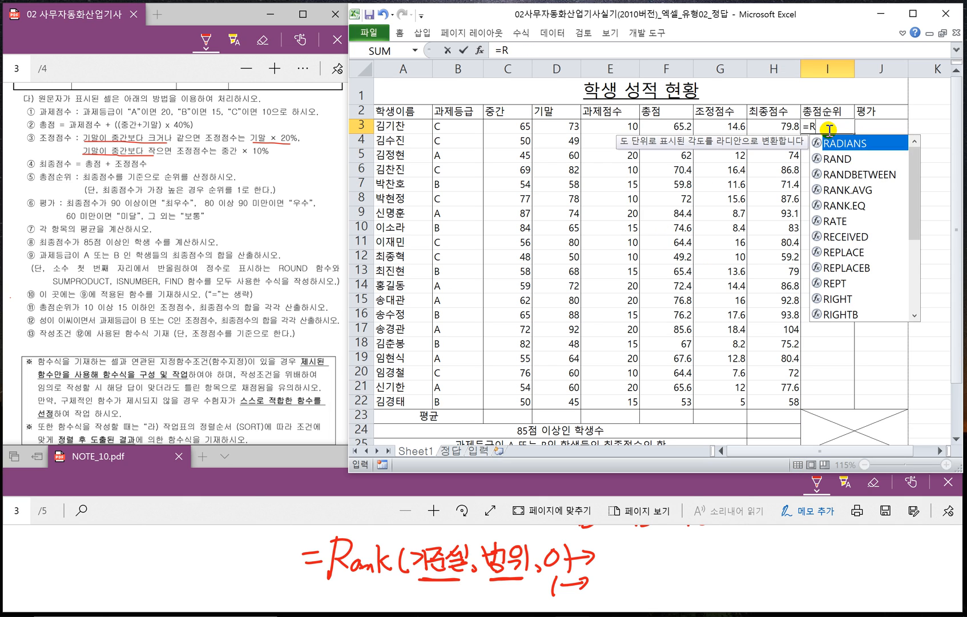
pyautogui.write('ANK(')
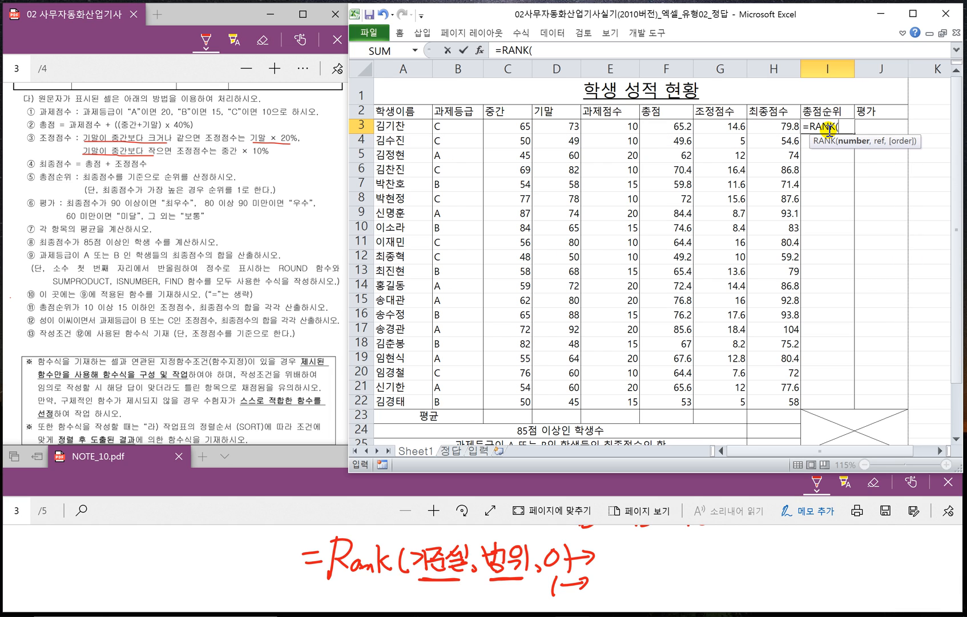
pyautogui.click(774, 125)
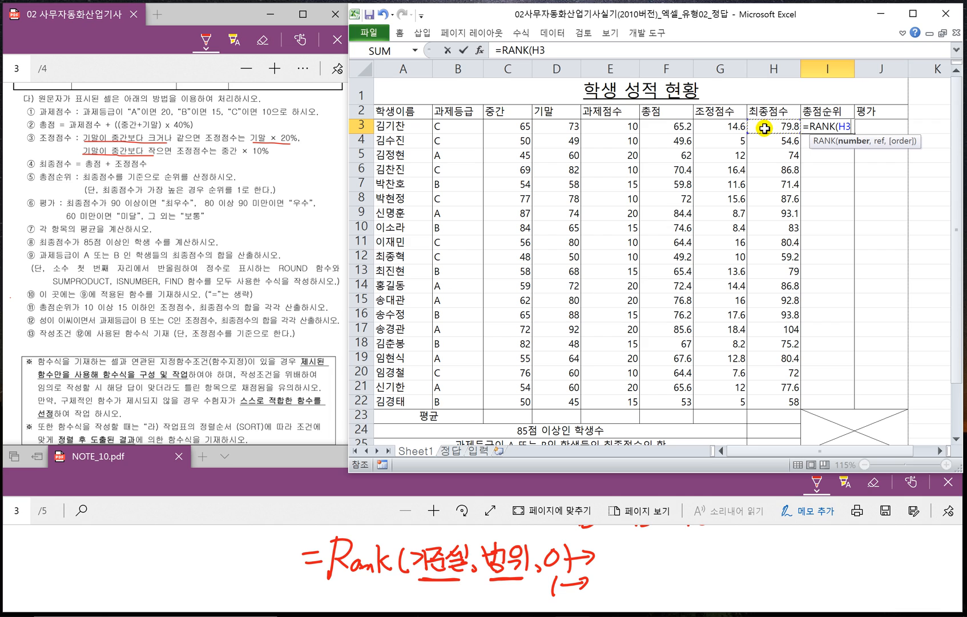
pyautogui.write(',')
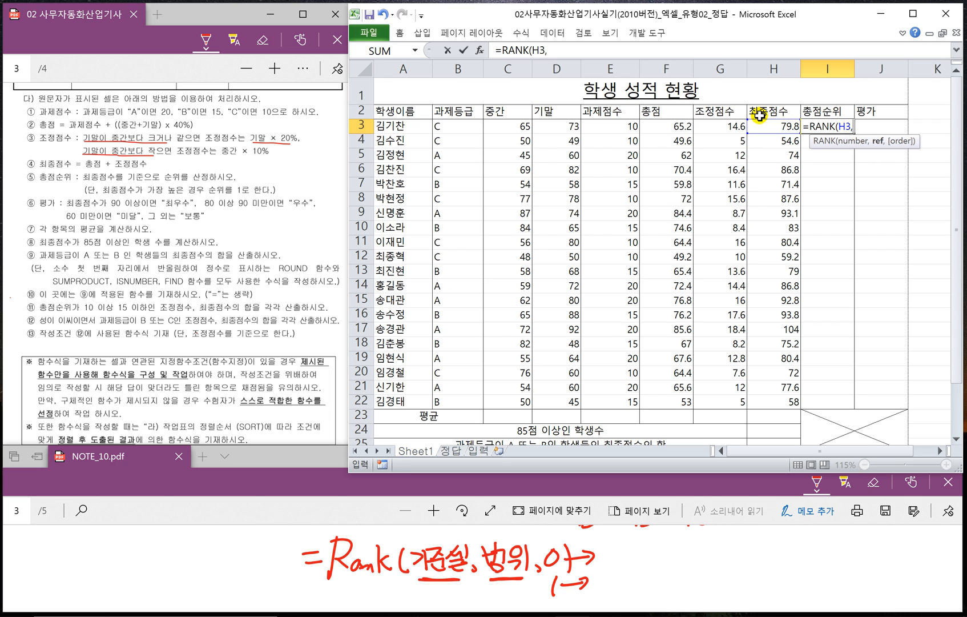
pyautogui.moveTo(760, 128); pyautogui.dragTo(769, 403)
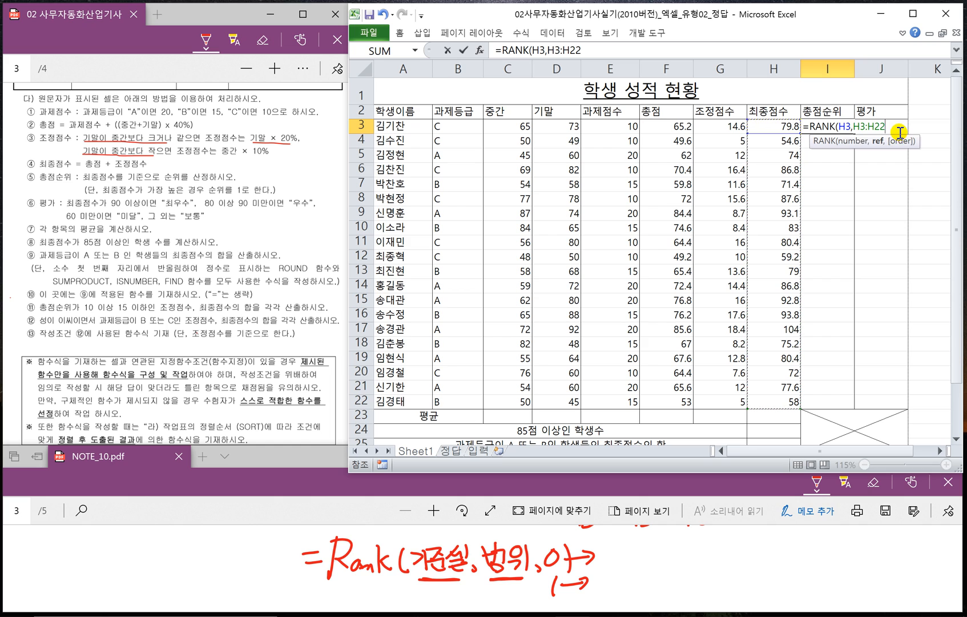
pyautogui.press('F4')
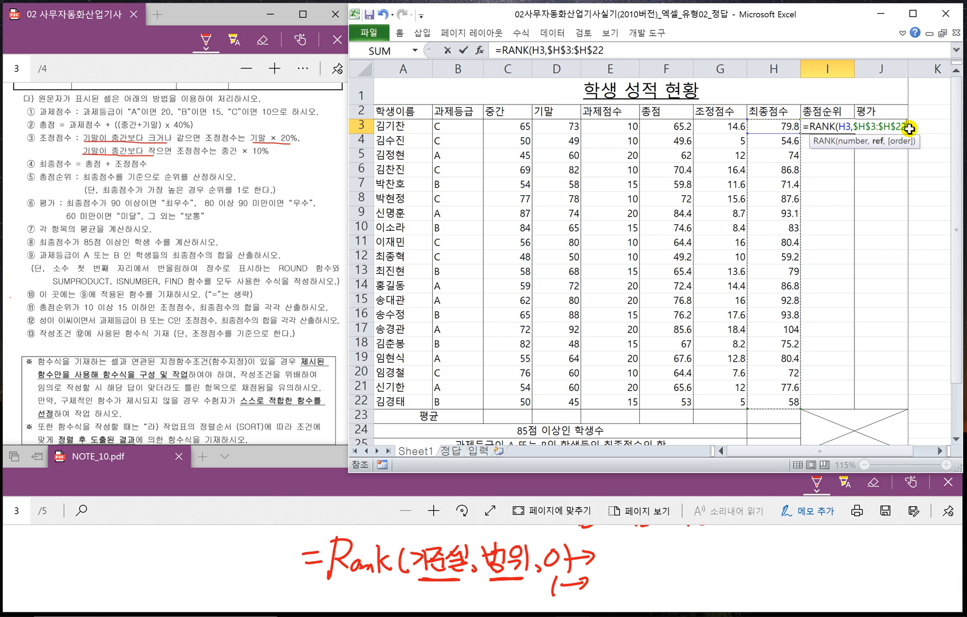
pyautogui.write(',')
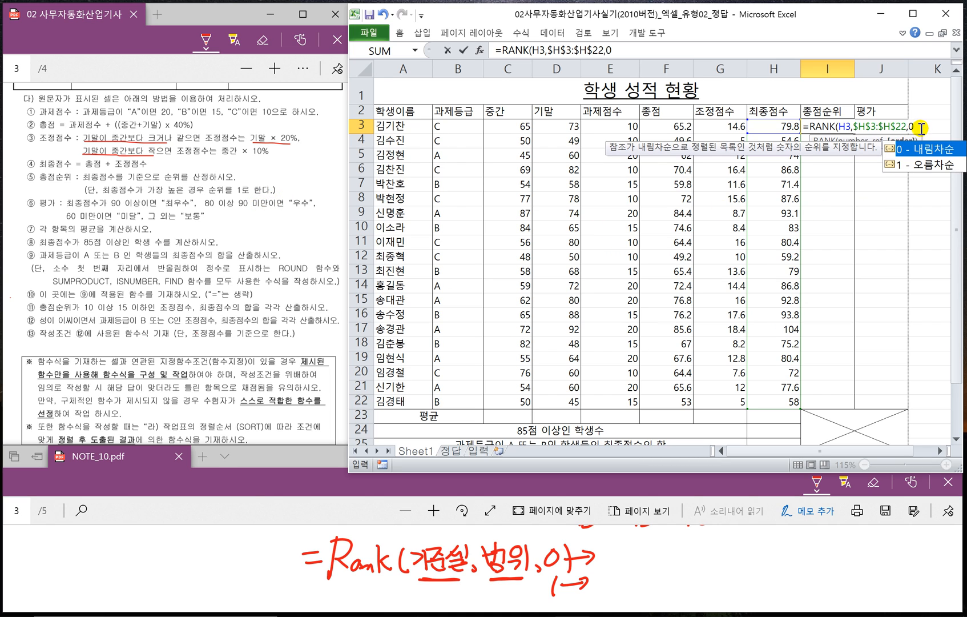
pyautogui.write('0)')
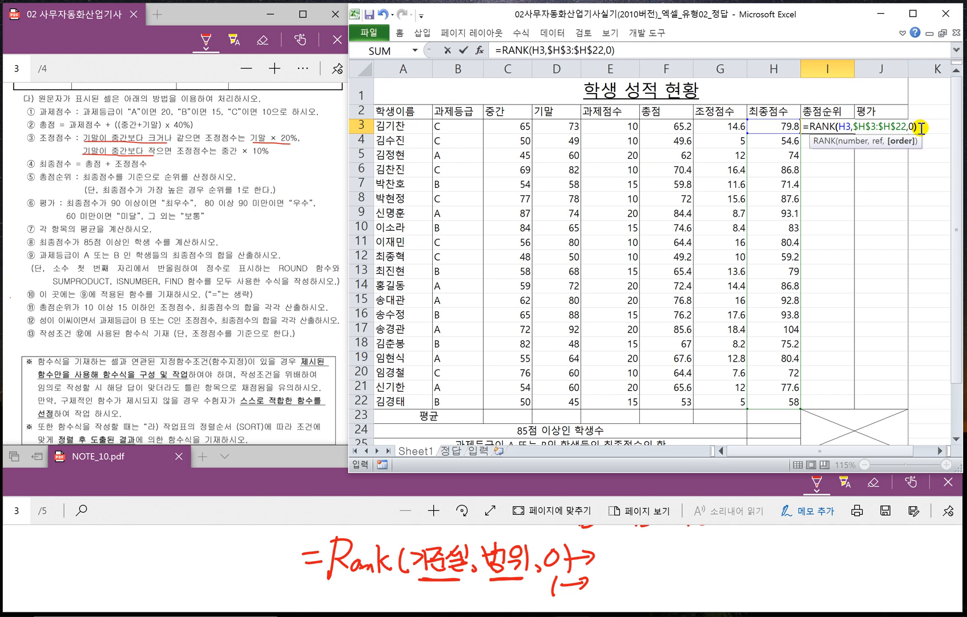
pyautogui.hotkey('ctrl', 'Return')
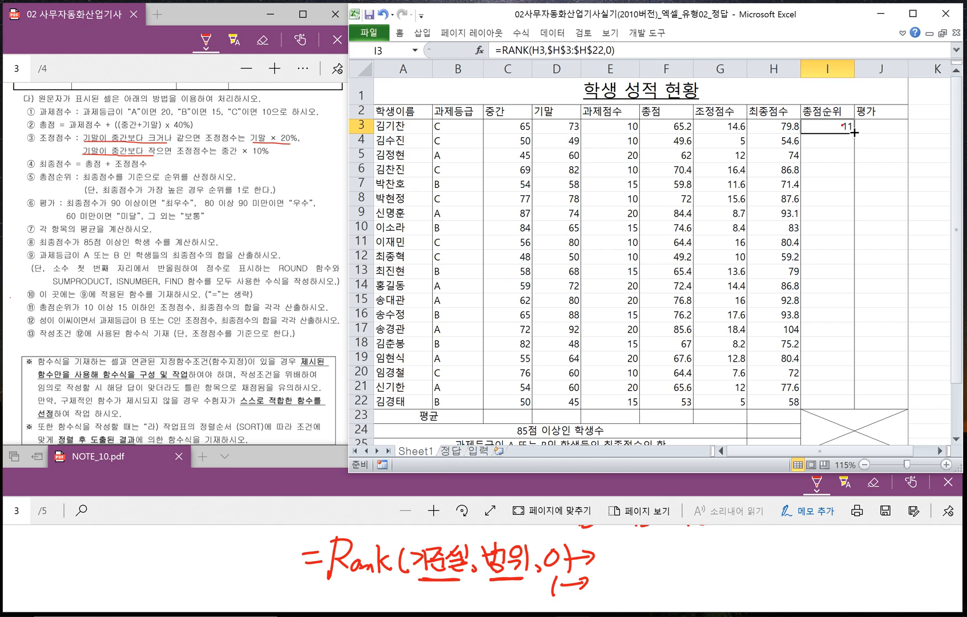
# - Fill the 총점순위 formula from I3 down to I22 without copying the formatting
pyautogui.moveTo(854, 132); pyautogui.dragTo(841, 404)
pyautogui.click(863, 416)
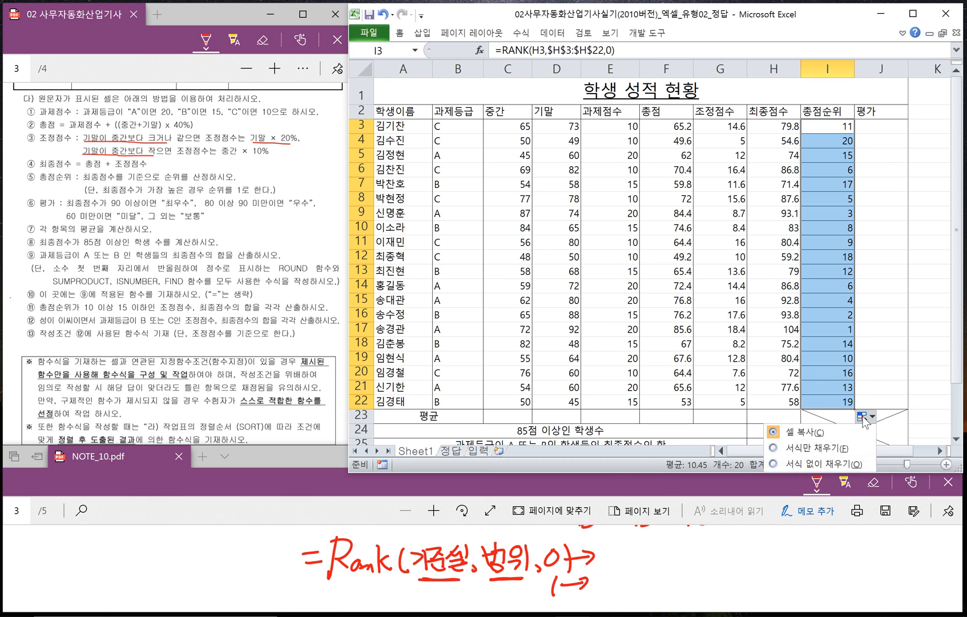
pyautogui.click(817, 464)
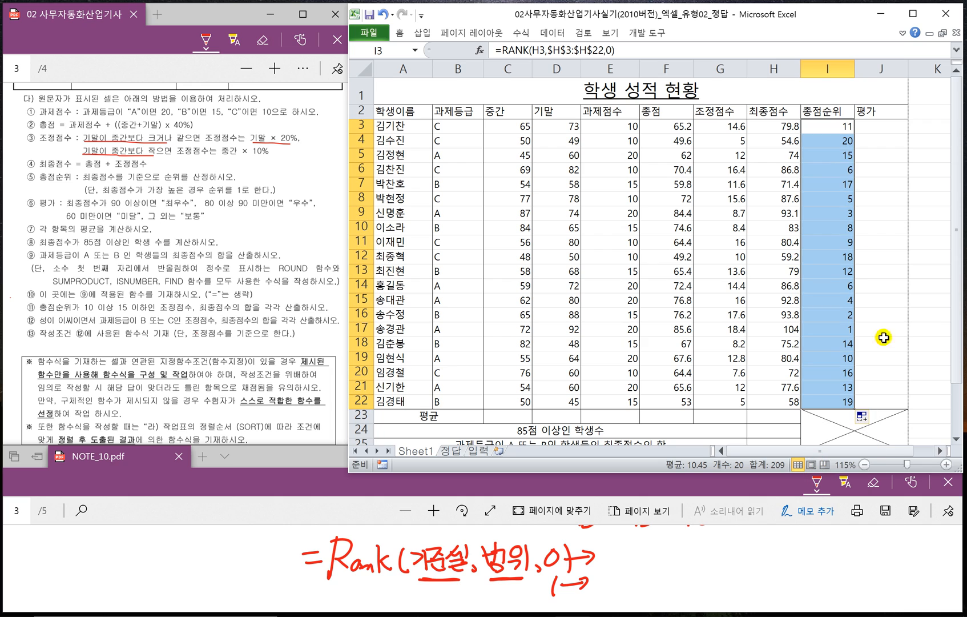
# - Switch to NOTE_10.pdf and review the handwritten nested IF syntax as reference for the 평가 column
pyautogui.click(874, 125)
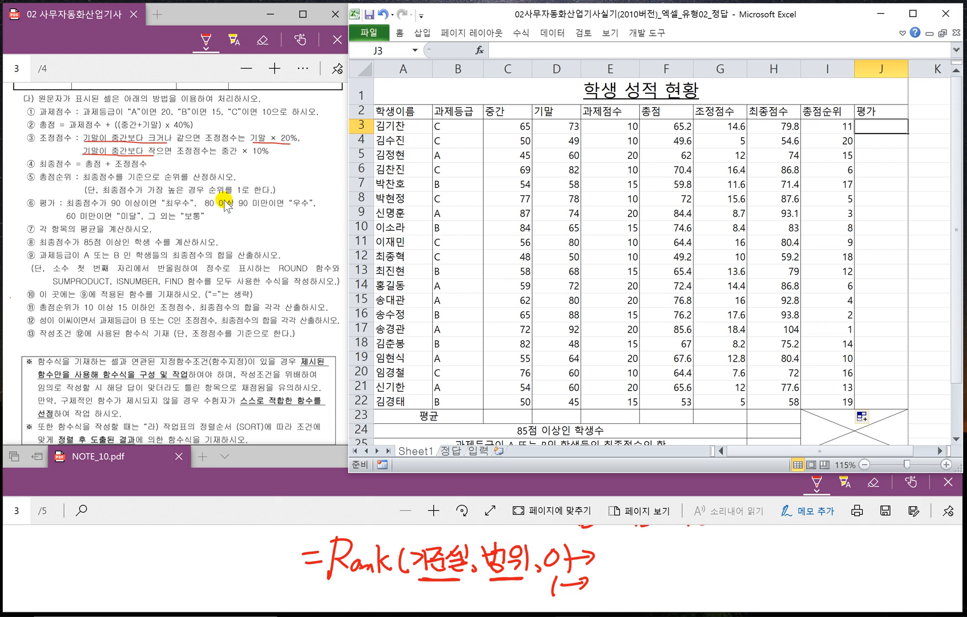
pyautogui.click(292, 502)
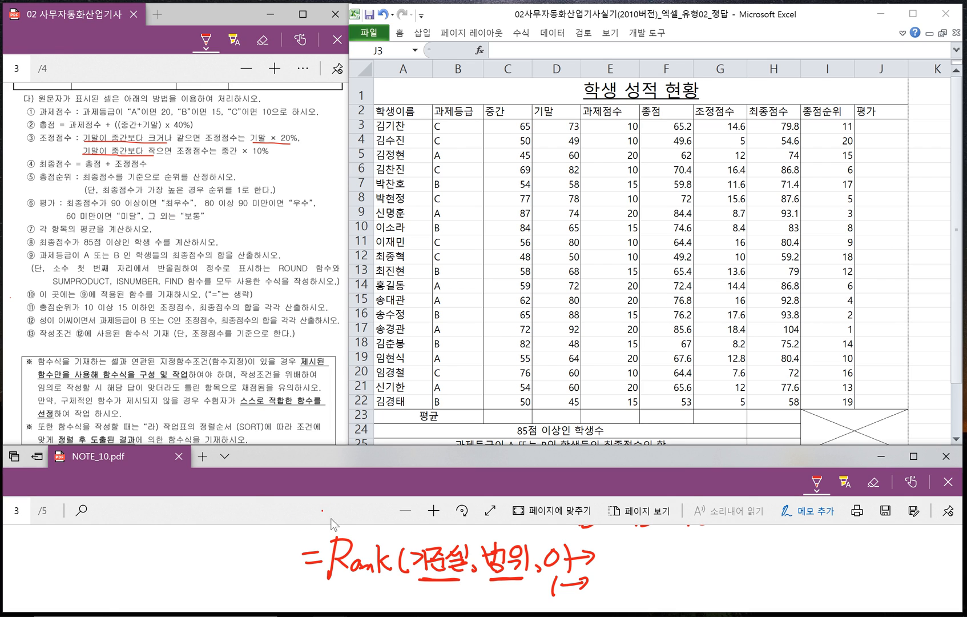
pyautogui.scroll(3, 366, 548)
pyautogui.scroll(-2, 373, 557)
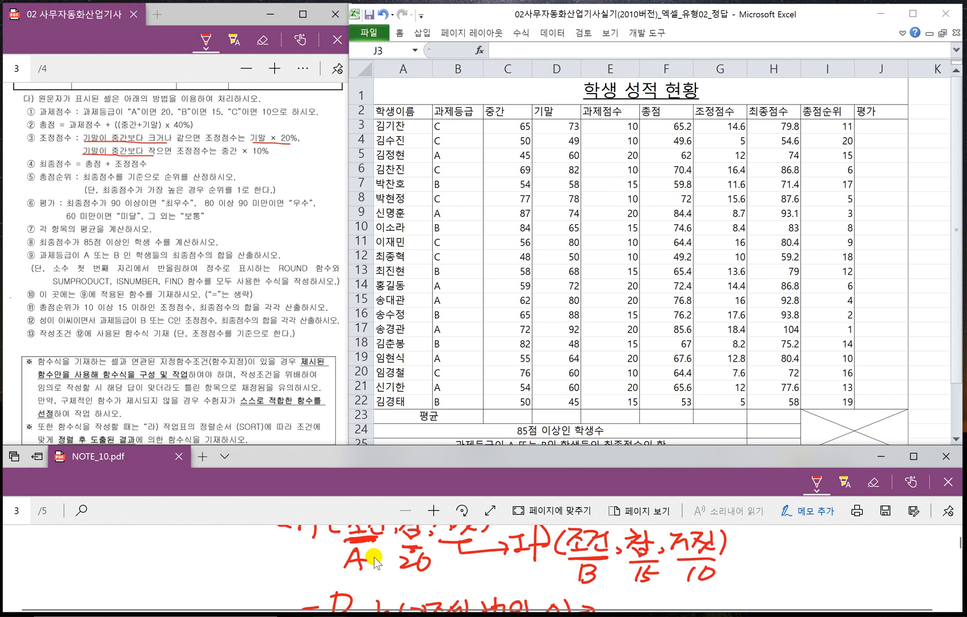
pyautogui.scroll(2, 331, 551)
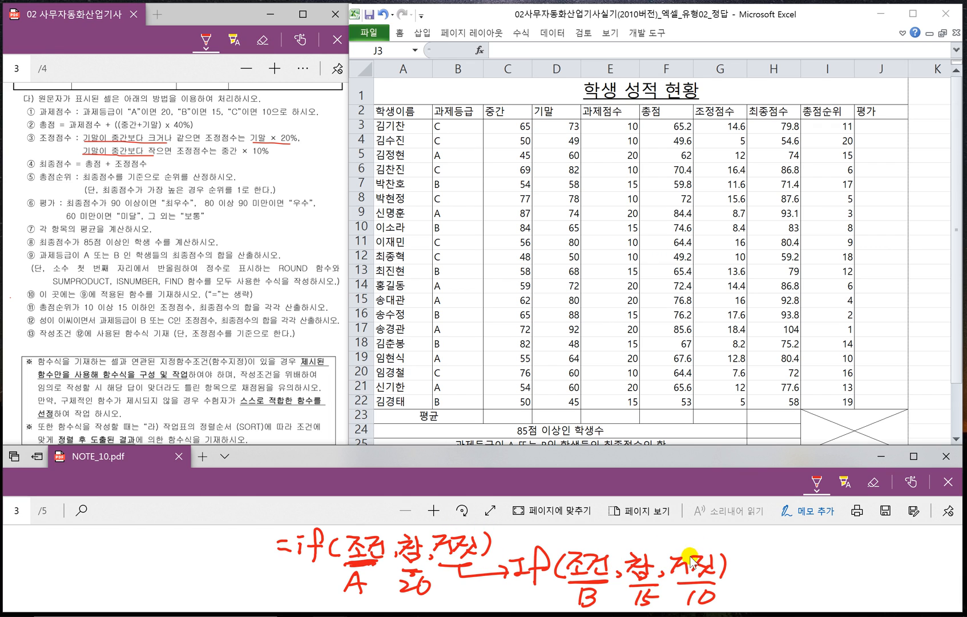
# - Begin the 평가 formula in cell J3 of the worksheet with =IF(H3>=90,"최우수", as the first condition
pyautogui.click(862, 126)
pyautogui.click(940, 451)
pyautogui.click(939, 451)
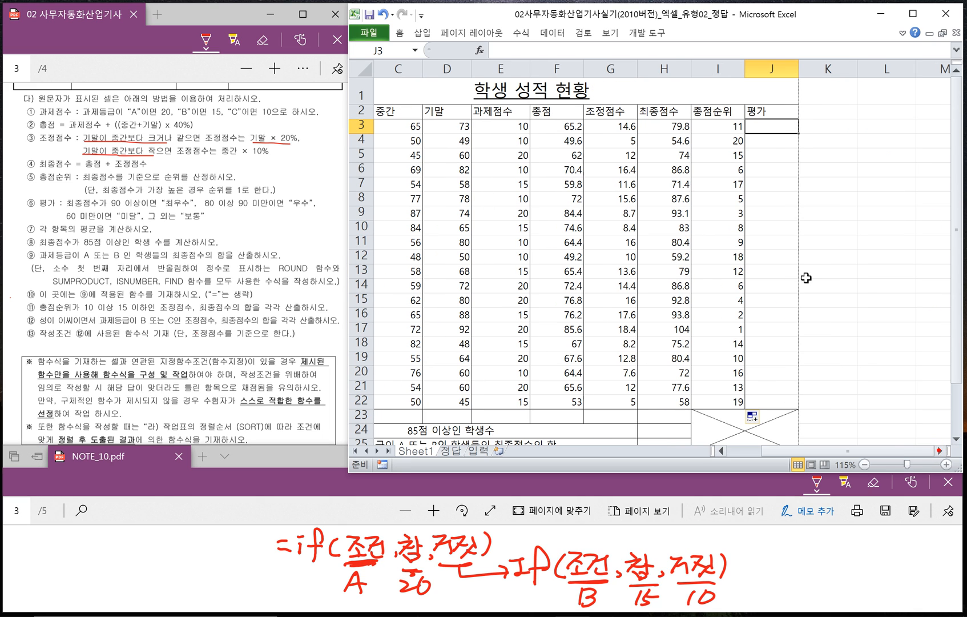
pyautogui.write('=I')
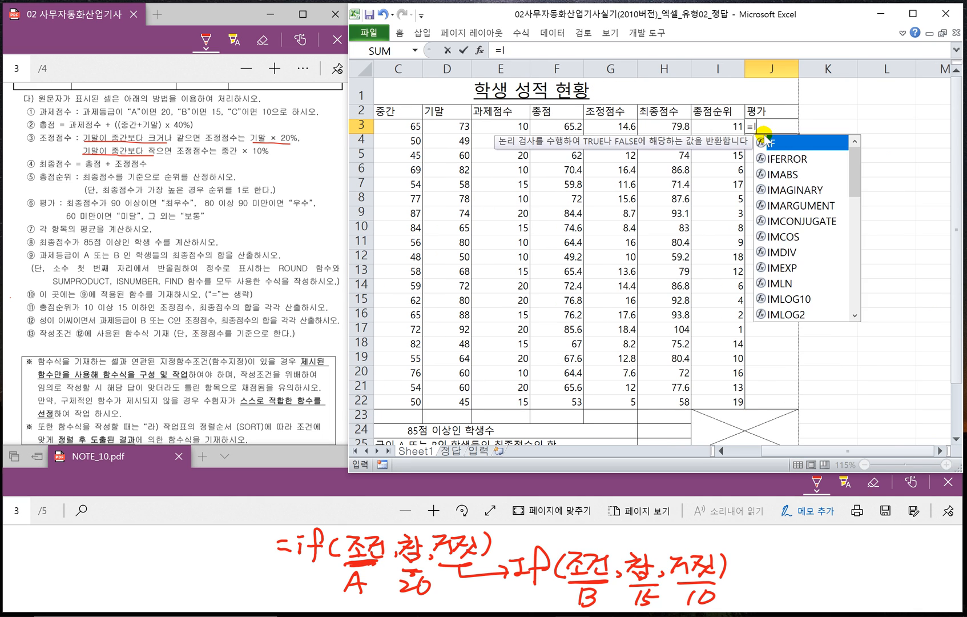
pyautogui.write('F(')
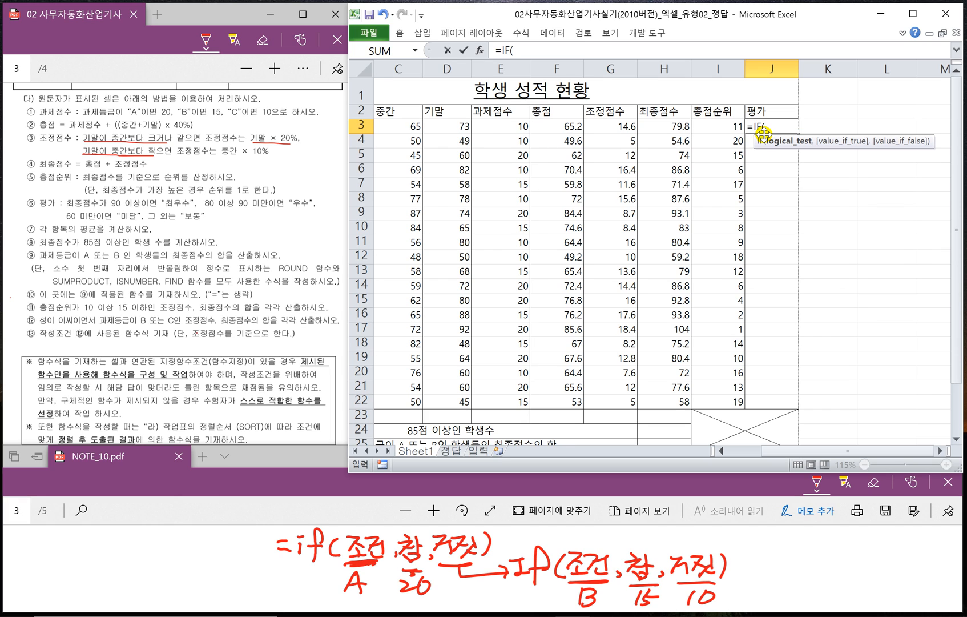
pyautogui.click(669, 125)
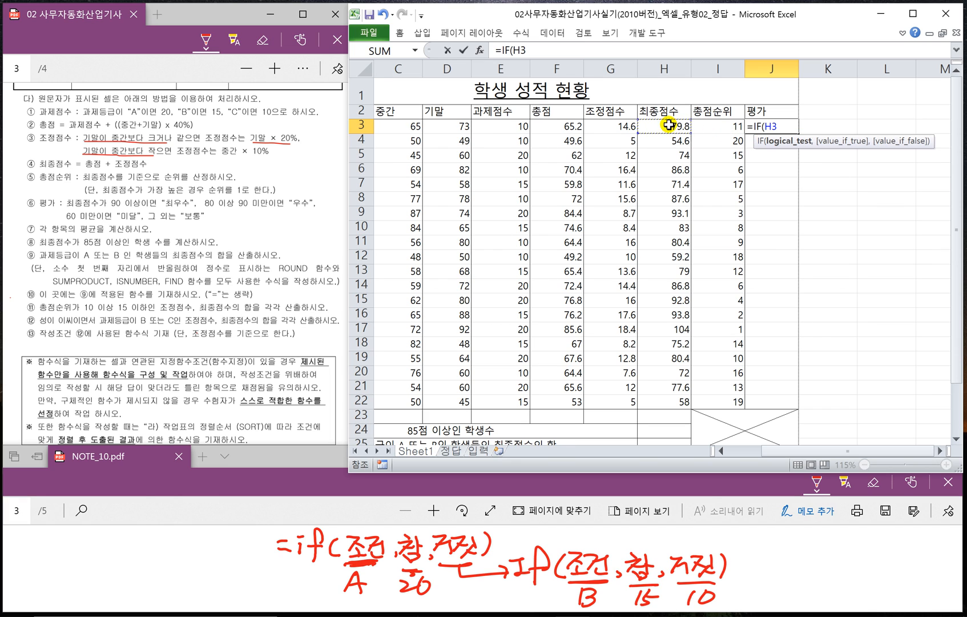
pyautogui.write('>')
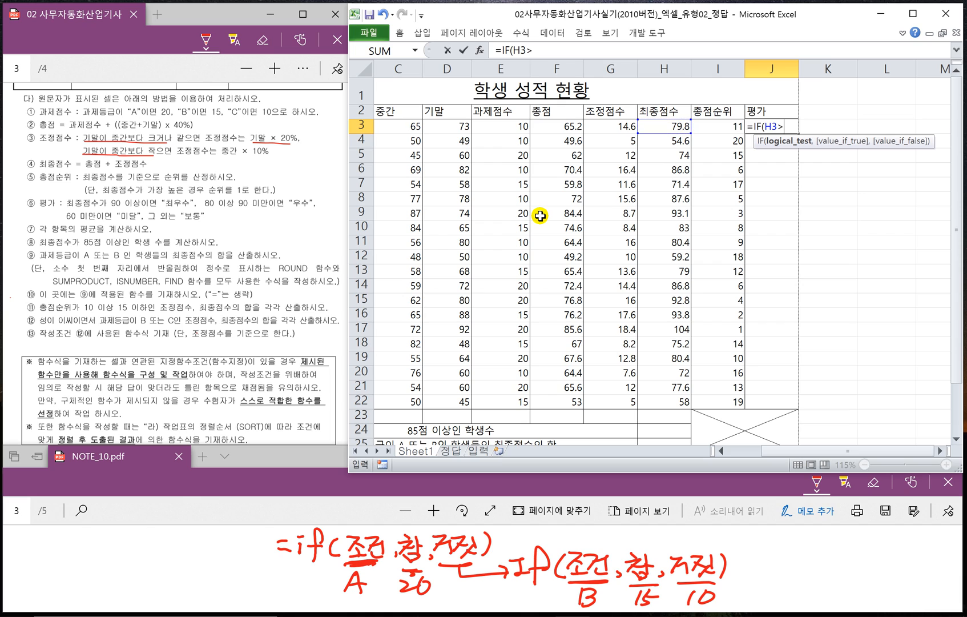
pyautogui.write('=90,"')
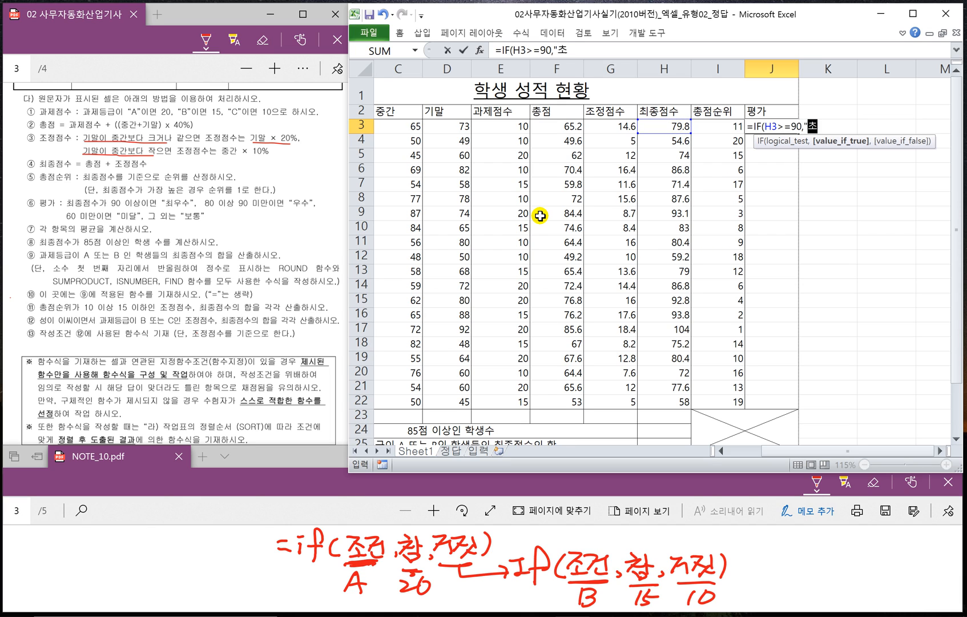
pyautogui.write('최우수",')
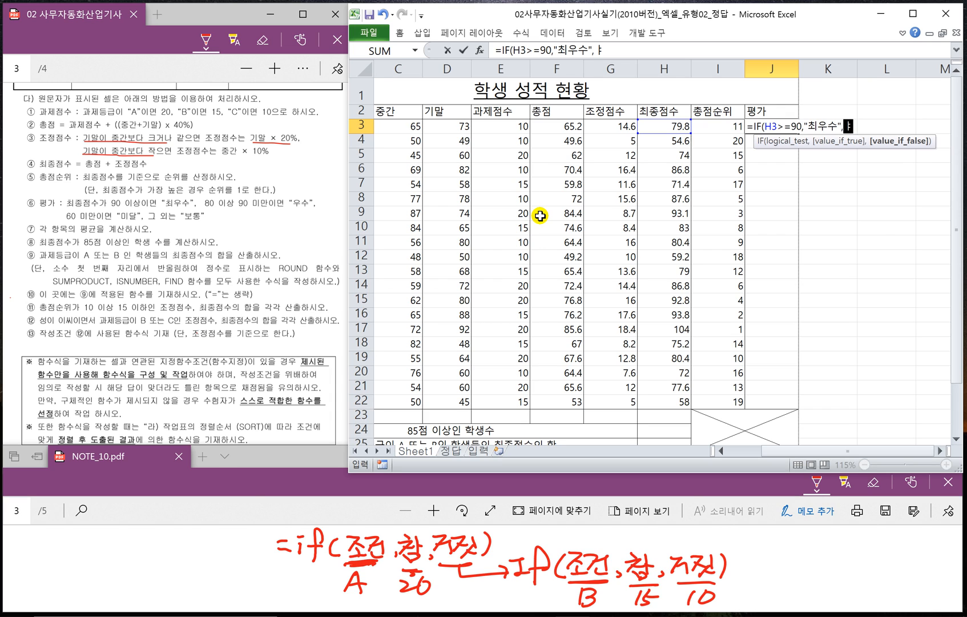
pyautogui.write('IF')
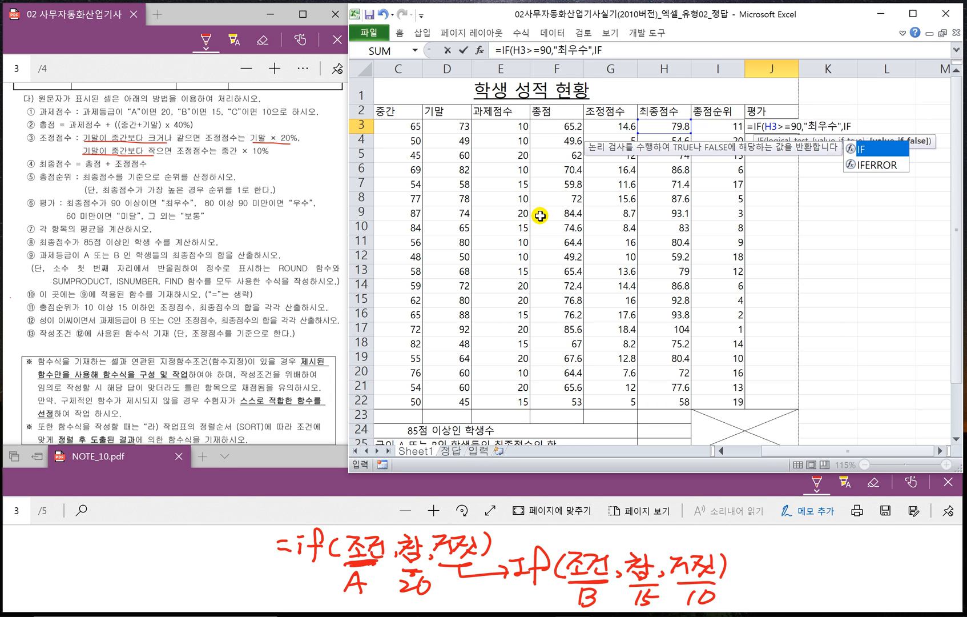
pyautogui.write('(')
# - Add the nested condition IF(H3>=80,"우수", as the false value of the J3 formula
pyautogui.click(655, 126)
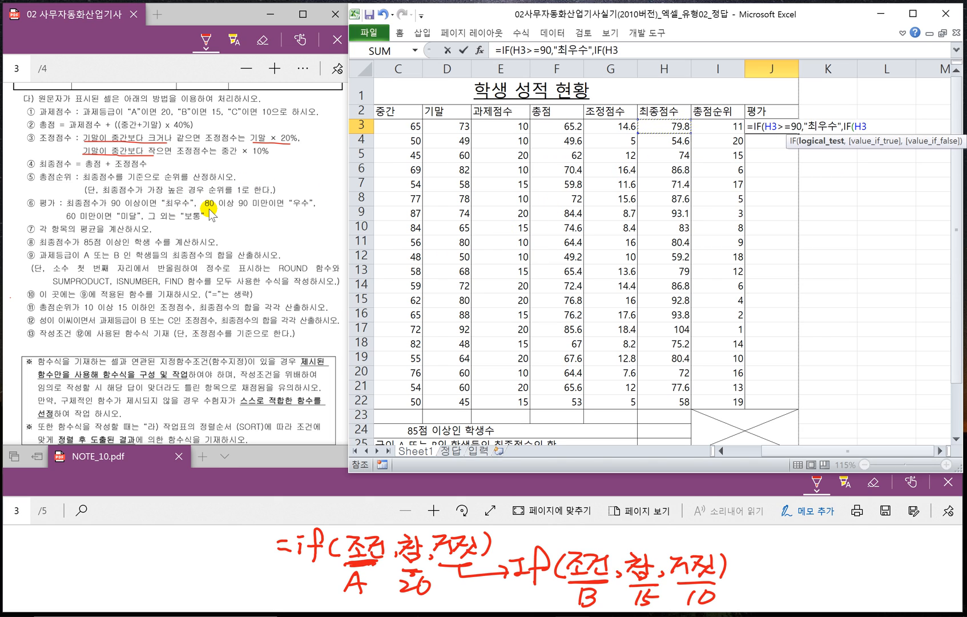
pyautogui.write('>=80,')
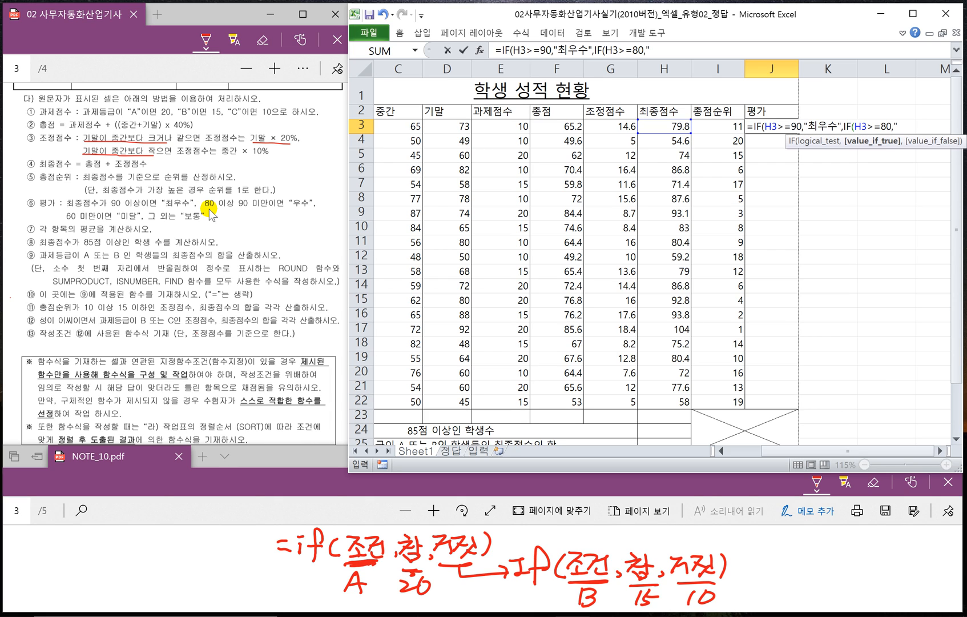
pyautogui.write('"우수",')
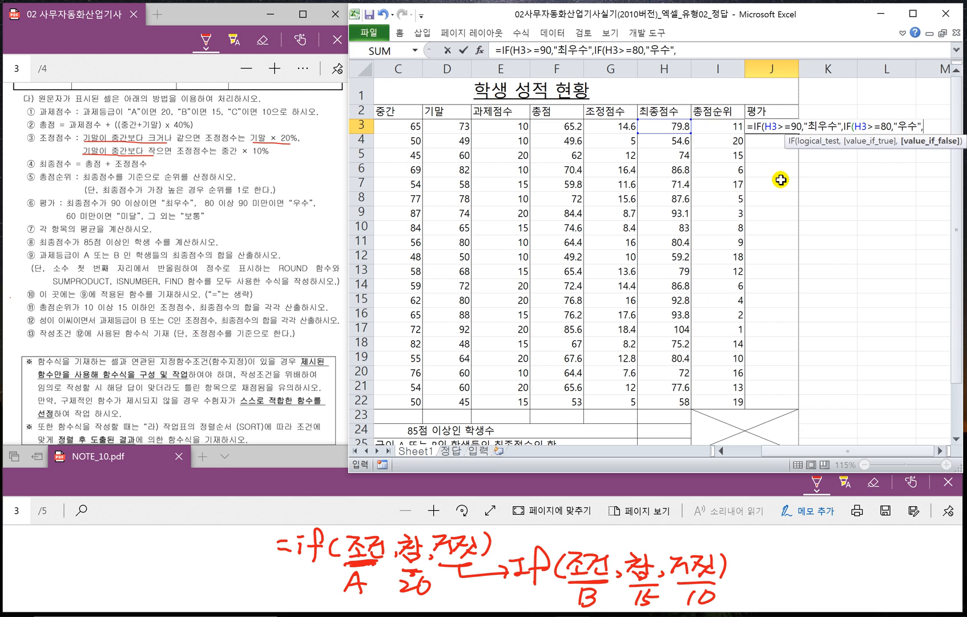
# - Complete the J3 formula with the nested IF(H3>=60,"보통","미달"))) and enter it
pyautogui.write('IF')
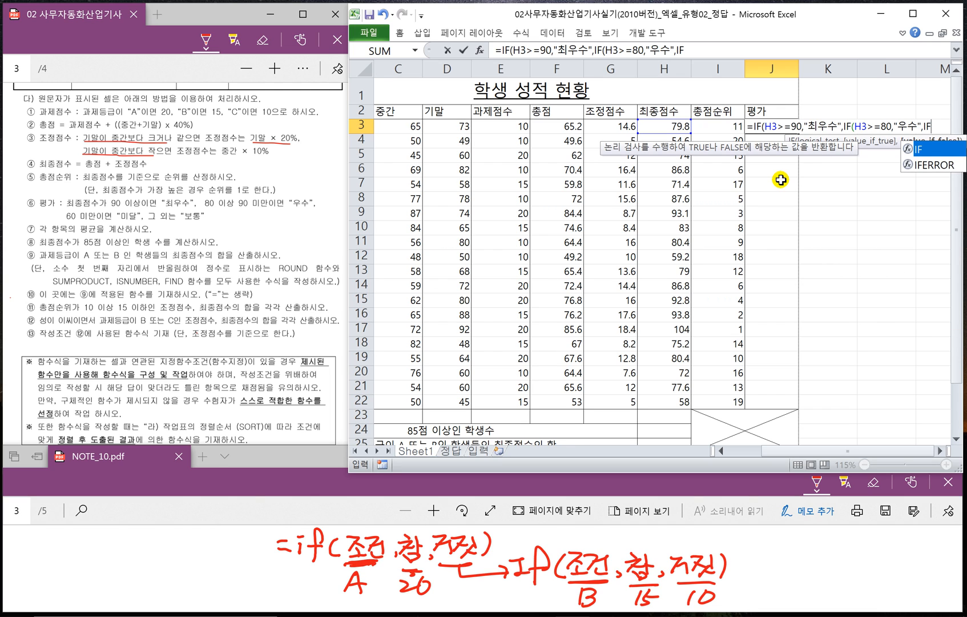
pyautogui.write('(')
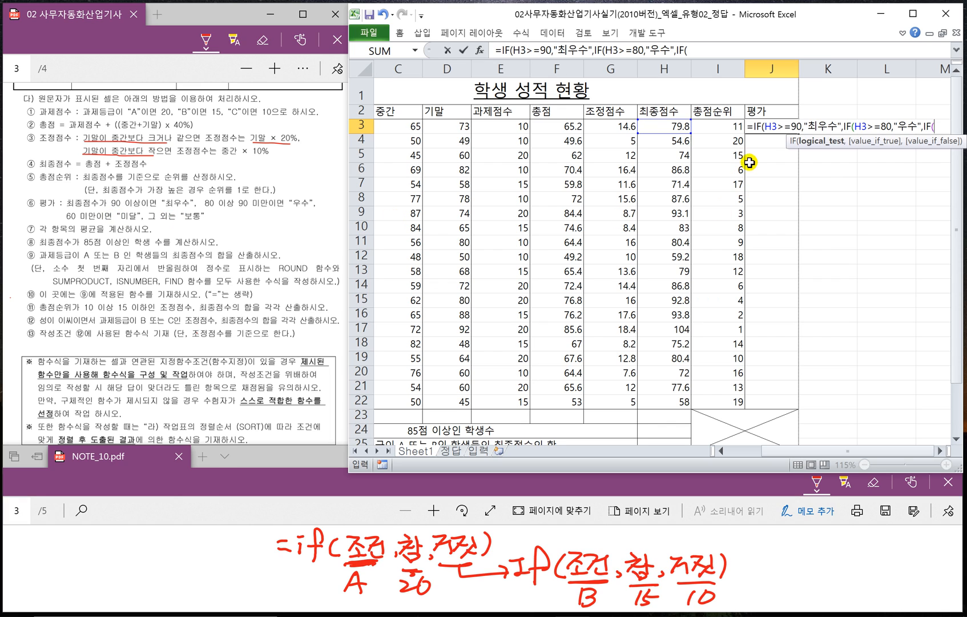
pyautogui.click(665, 126)
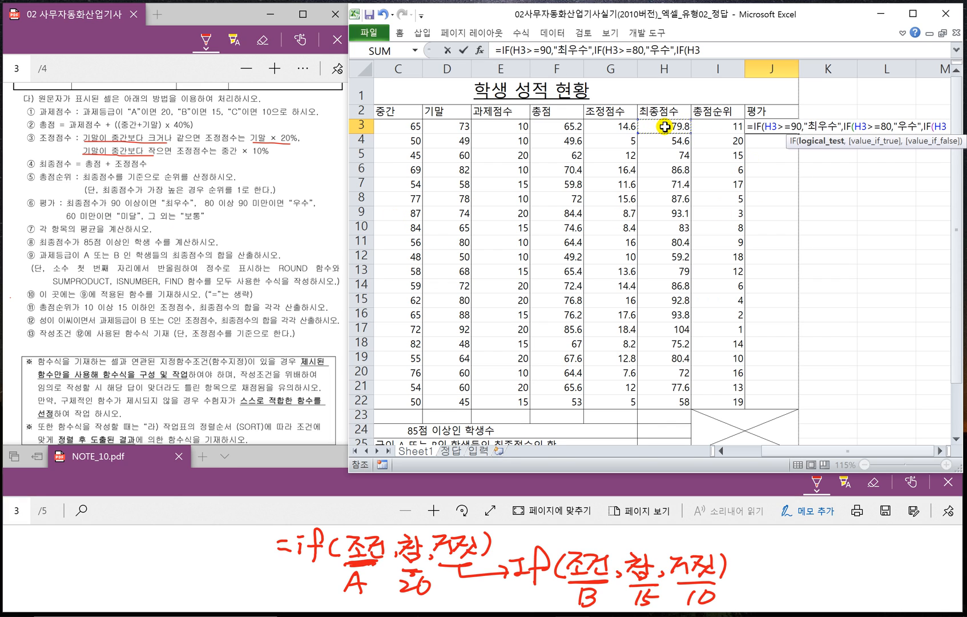
pyautogui.write('>=60')
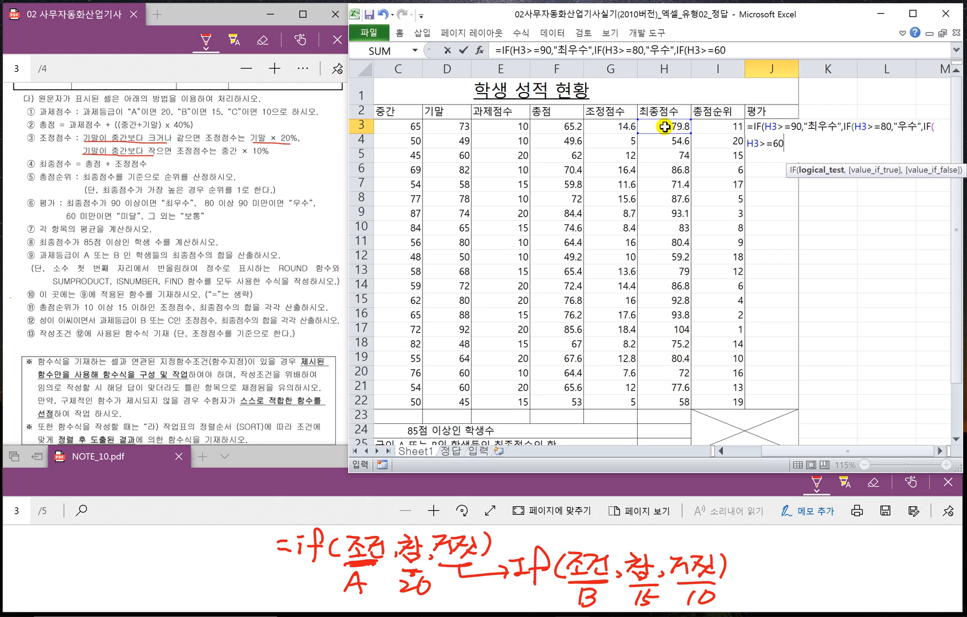
pyautogui.write(',')
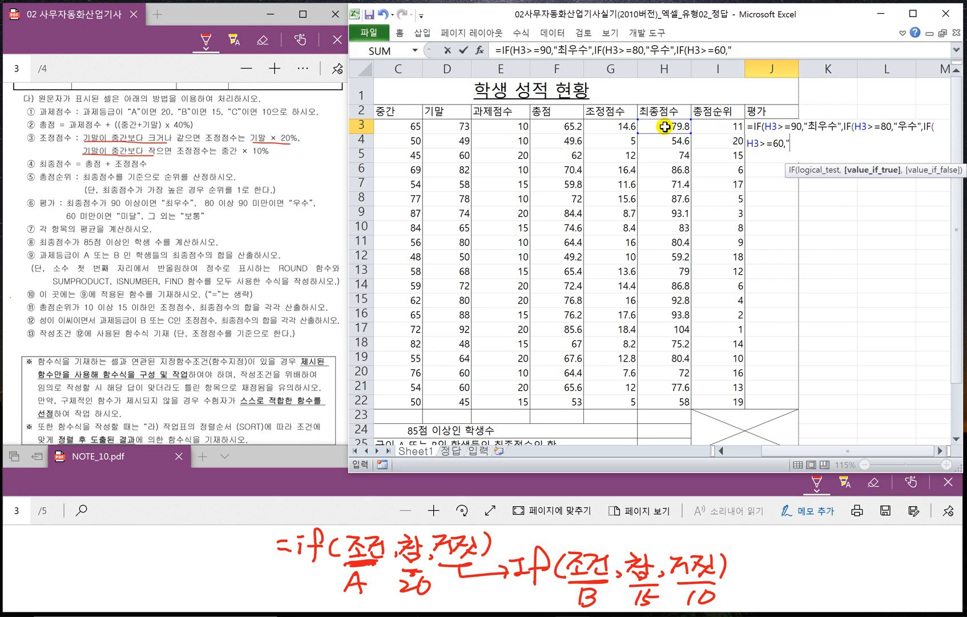
pyautogui.write('"보통",')
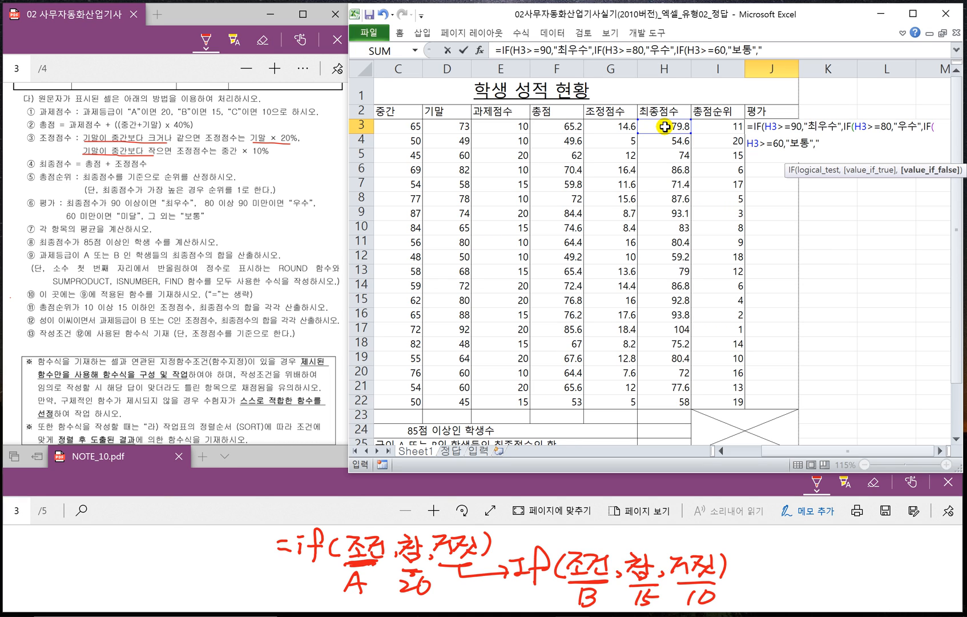
pyautogui.write('"미달"')
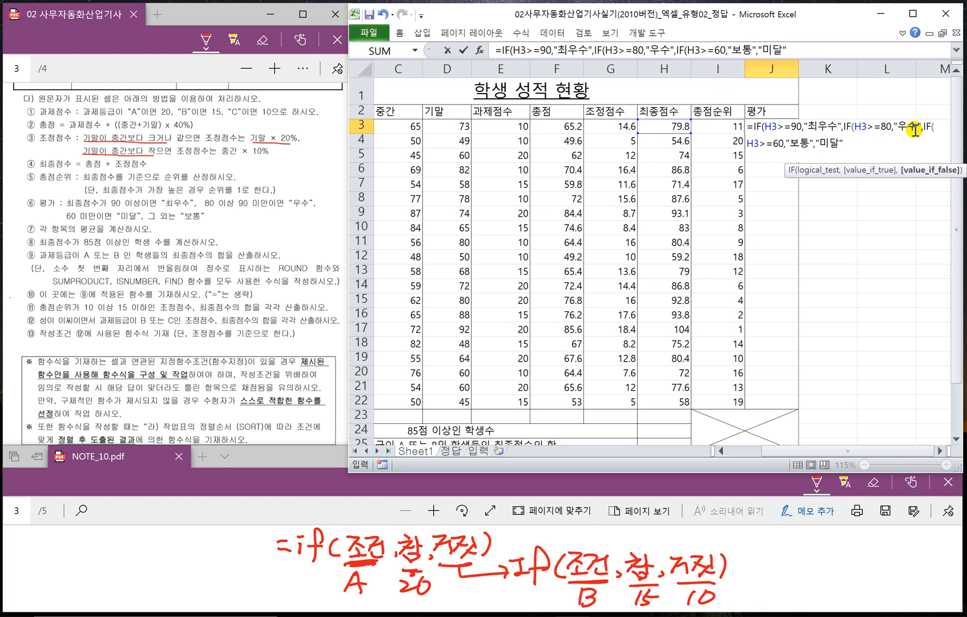
pyautogui.write(')')
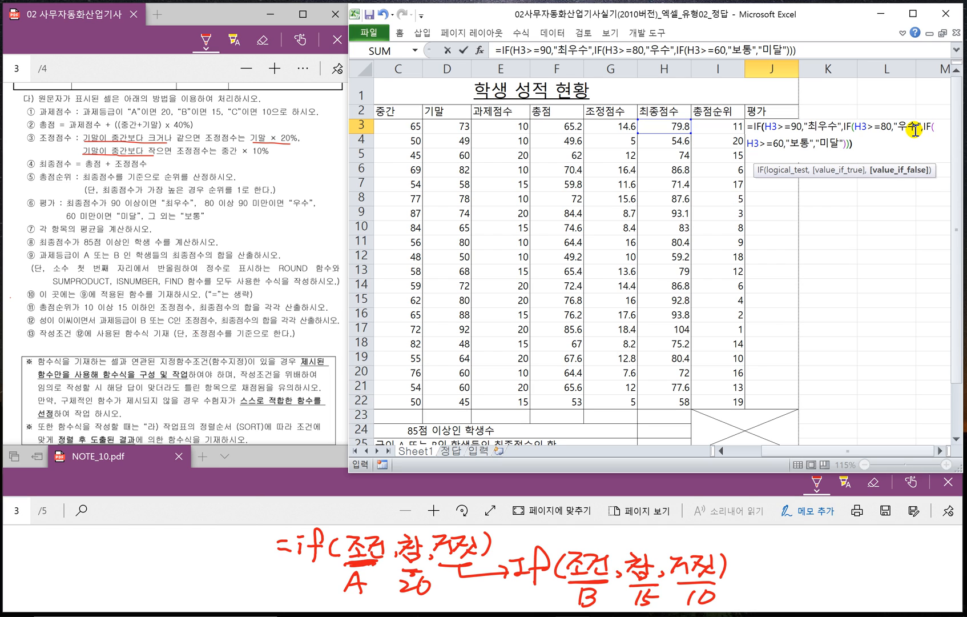
pyautogui.press('Return')
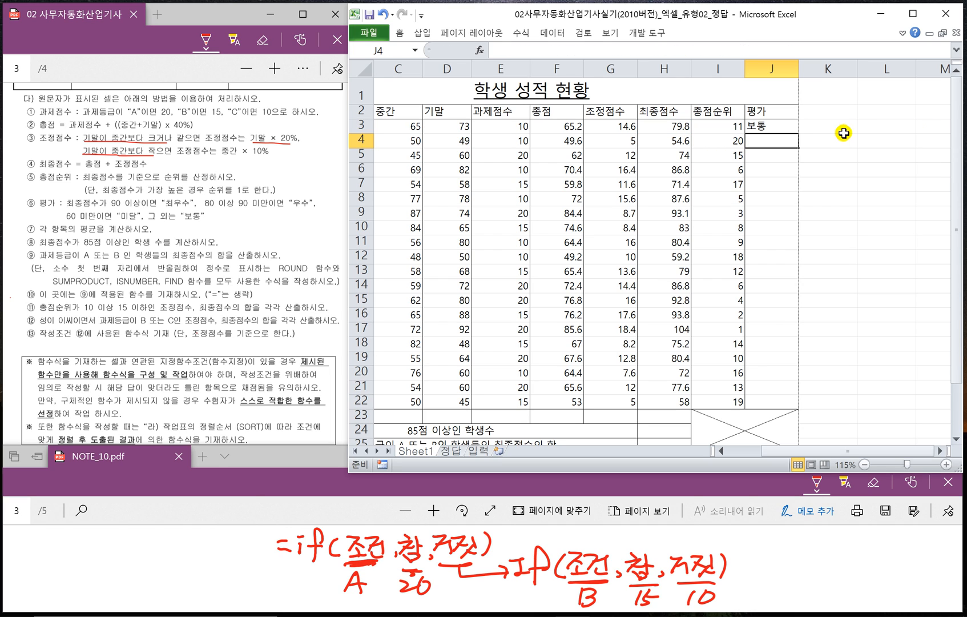
# - Fill the 평가 formula from J3 down through J22 without copying the cell formatting
pyautogui.click(796, 127)
pyautogui.moveTo(799, 132); pyautogui.dragTo(799, 408)
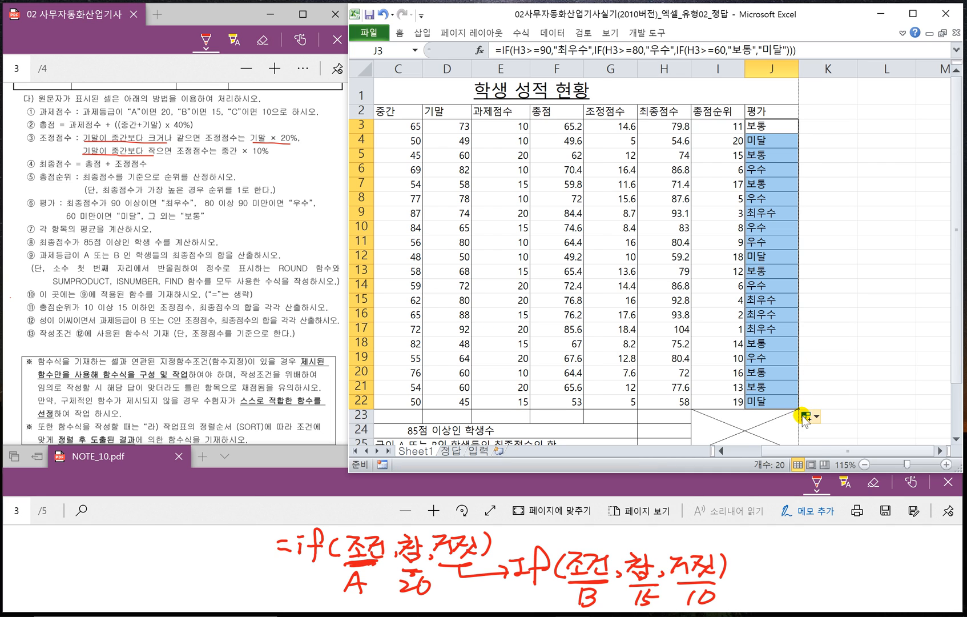
pyautogui.click(806, 417)
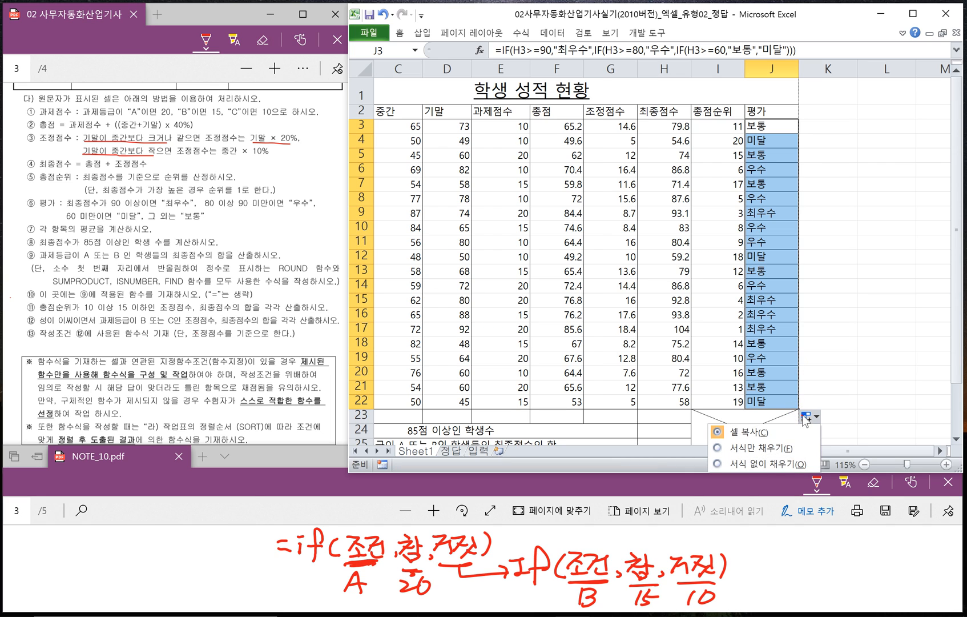
pyautogui.click(772, 464)
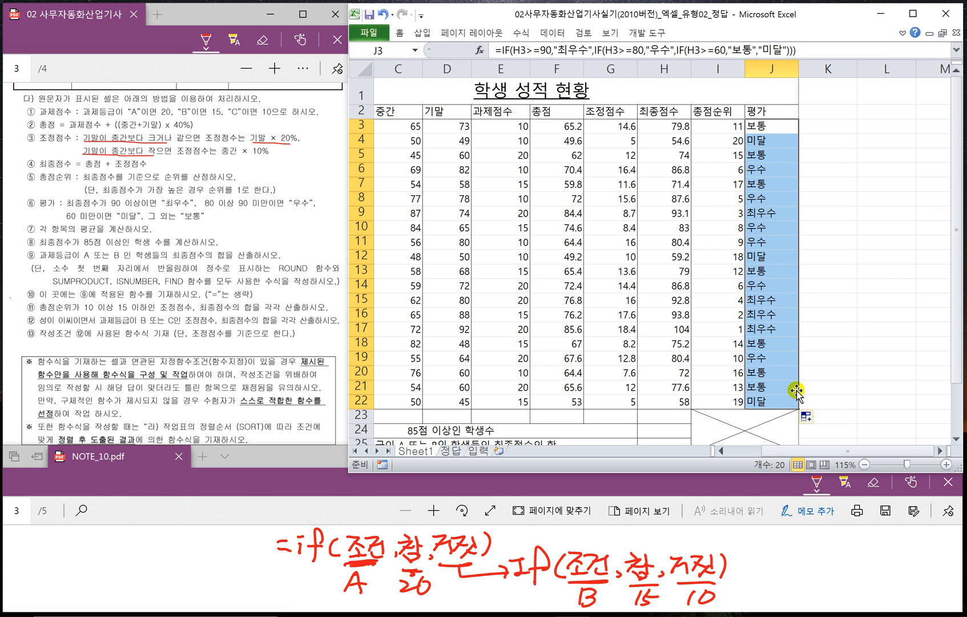
# - Enter =AVERAGE(C3:C22) in cell C23 of the 평균 row to average the 중간 scores
pyautogui.moveTo(801, 452); pyautogui.dragTo(756, 453)
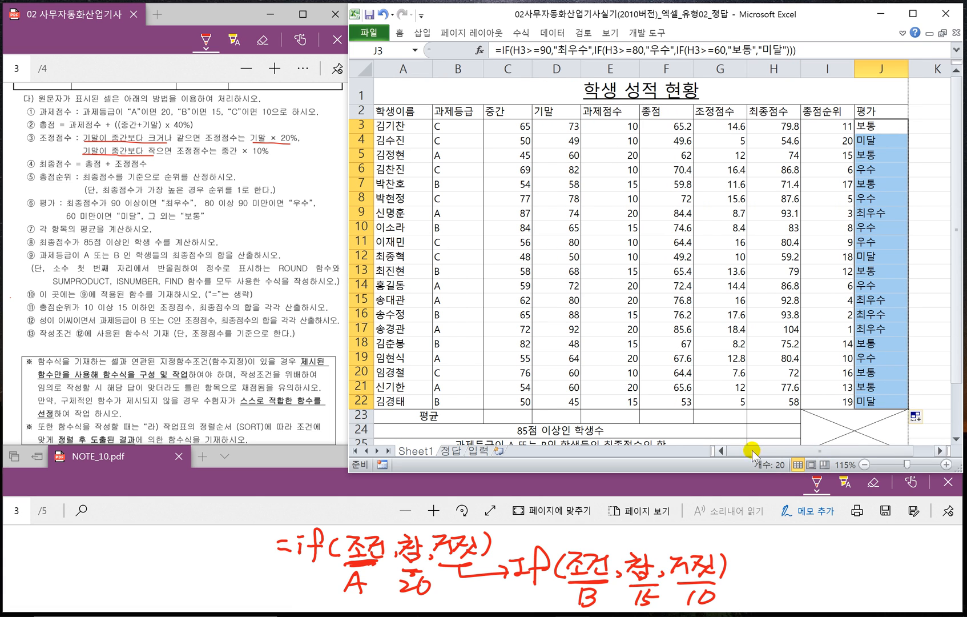
pyautogui.click(505, 415)
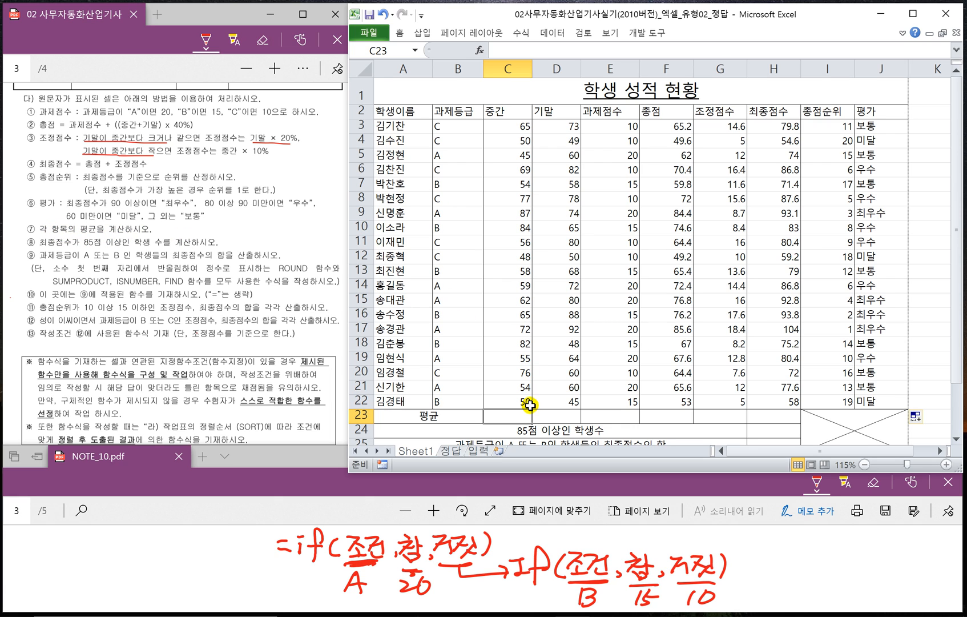
pyautogui.write('=')
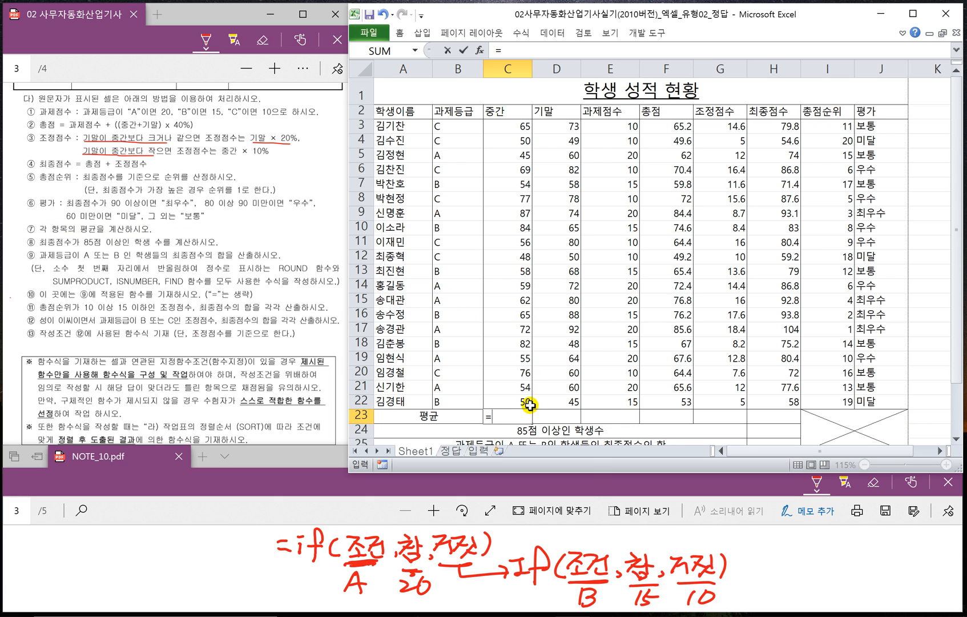
pyautogui.write('AVERAGE(')
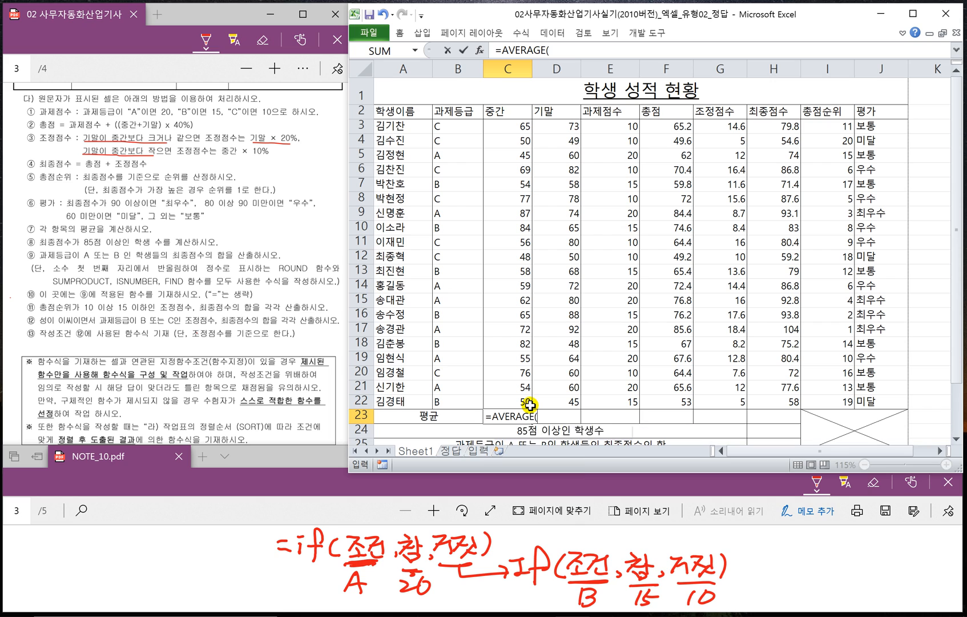
pyautogui.click(512, 129)
pyautogui.moveTo(512, 129); pyautogui.dragTo(511, 398)
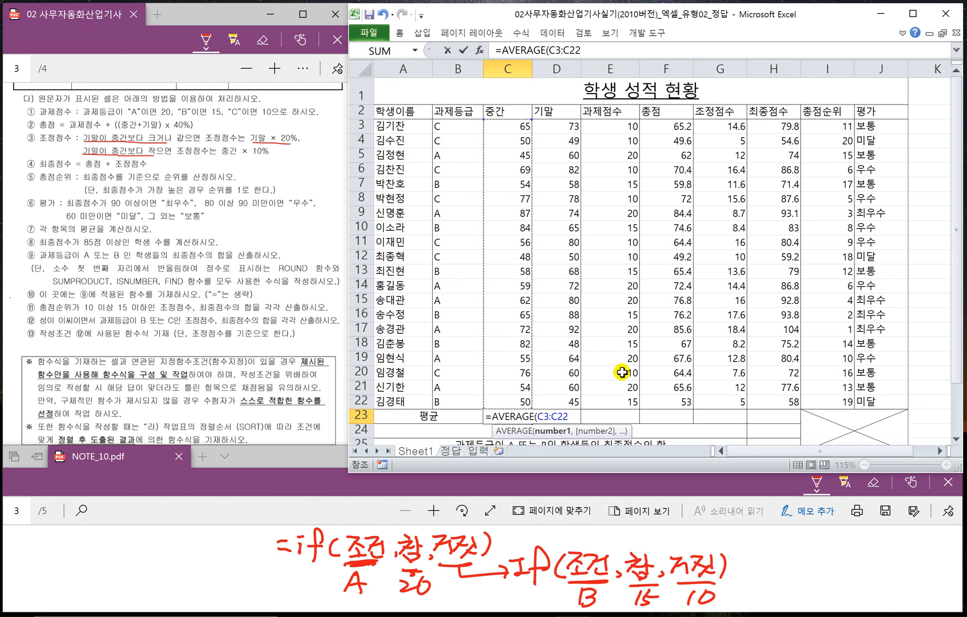
pyautogui.write(')')
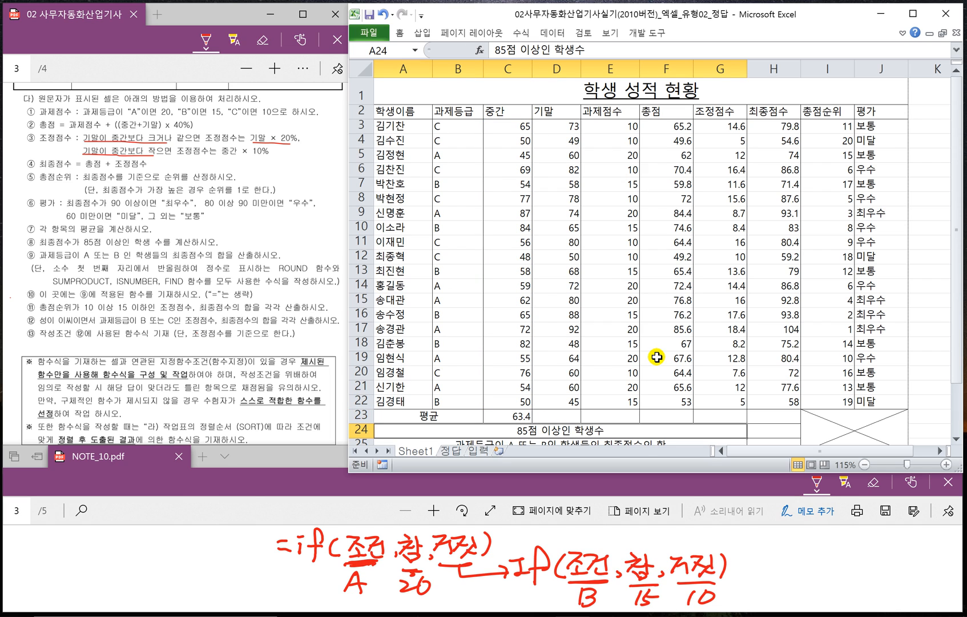
# - Copy the C23 average formula across the 평균 row through H23 and check the copied formulas
pyautogui.click(520, 418)
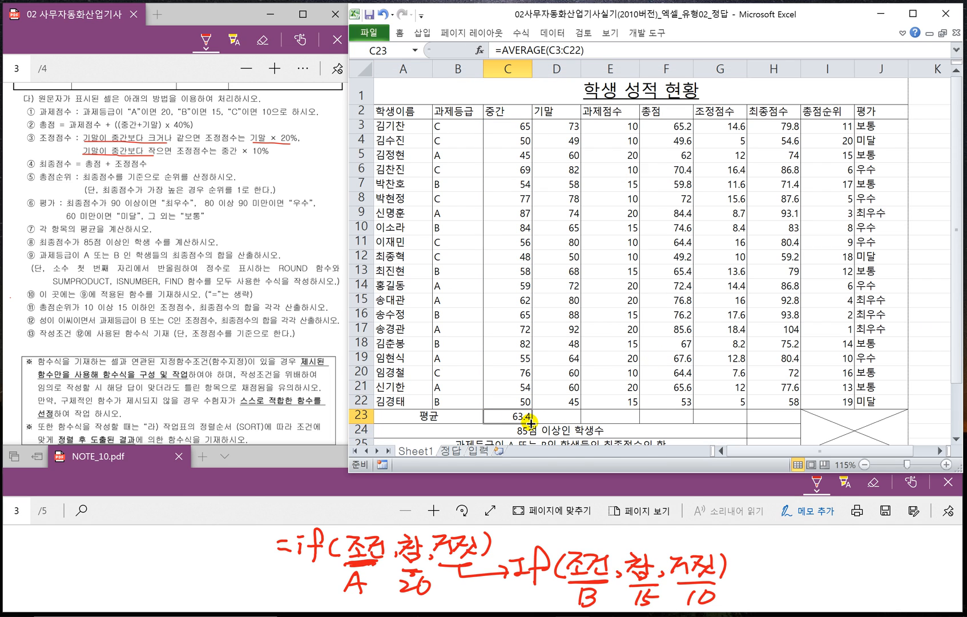
pyautogui.moveTo(531, 422); pyautogui.dragTo(789, 428)
pyautogui.scroll(-1, 780, 390)
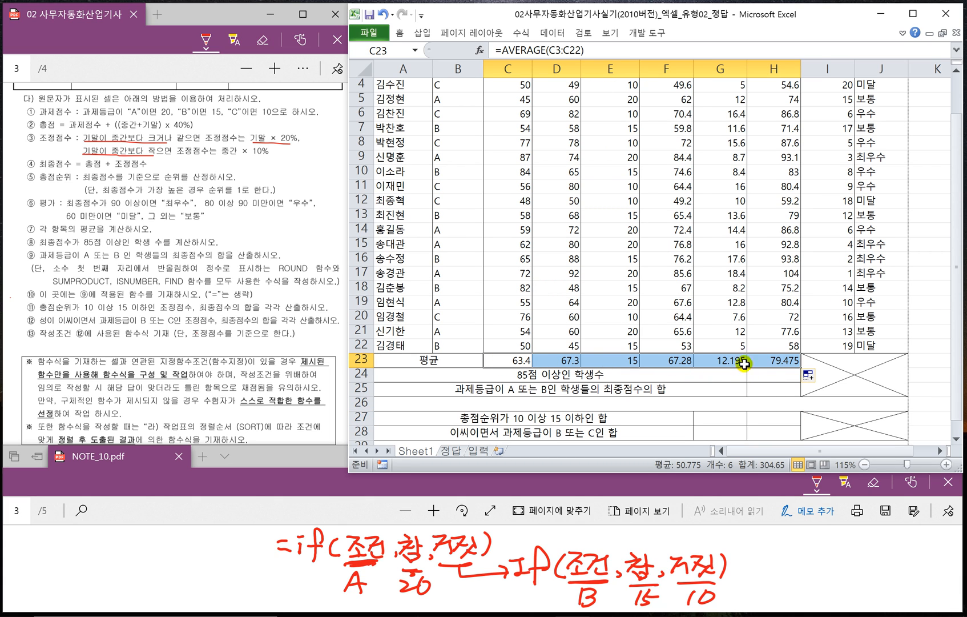
pyautogui.click(527, 361)
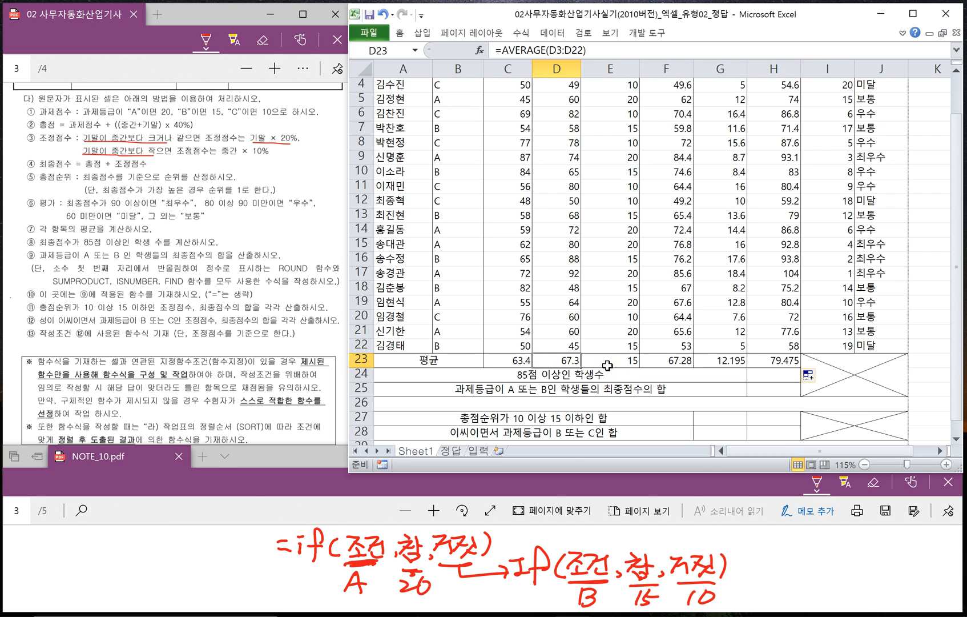
pyautogui.click(603, 367)
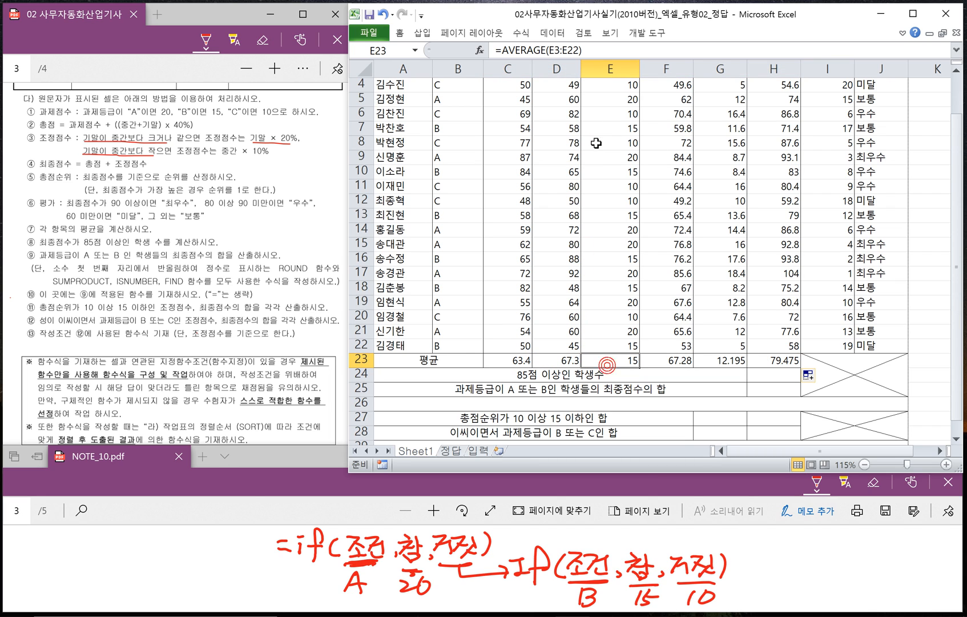
pyautogui.click(664, 362)
# - Switch to NOTE_10.pdf and handwrite the syntax =countif(범위,조건) in the blank space below the IF notes
pyautogui.click(763, 377)
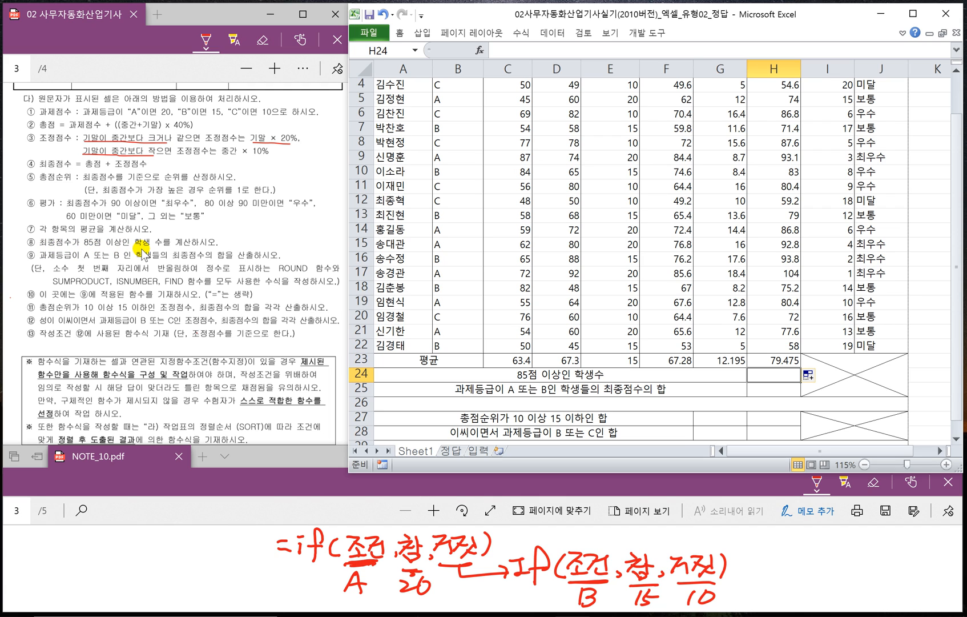
pyautogui.click(297, 507)
pyautogui.scroll(-5, 400, 548)
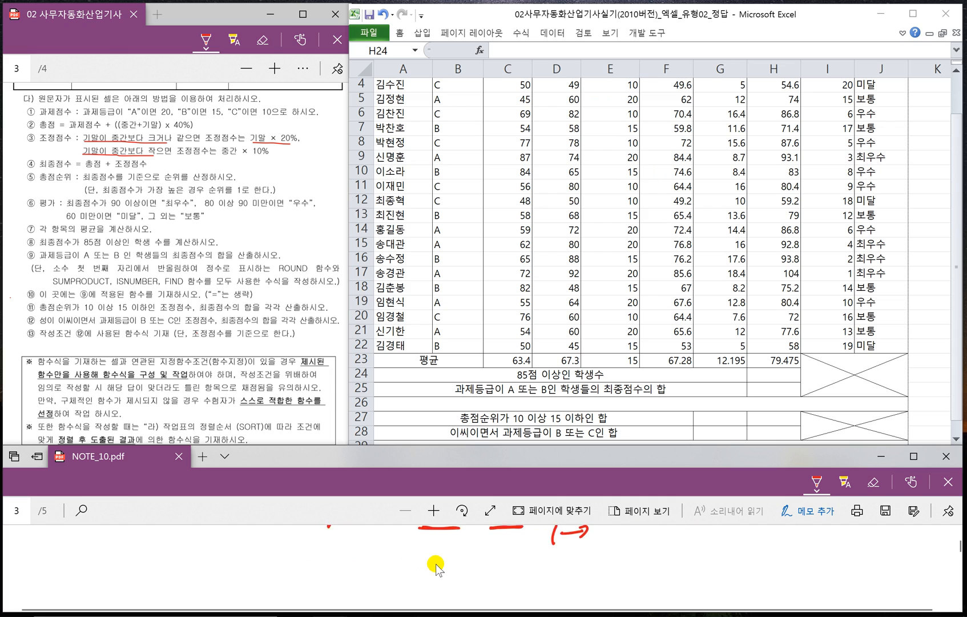
pyautogui.scroll(-1, 435, 565)
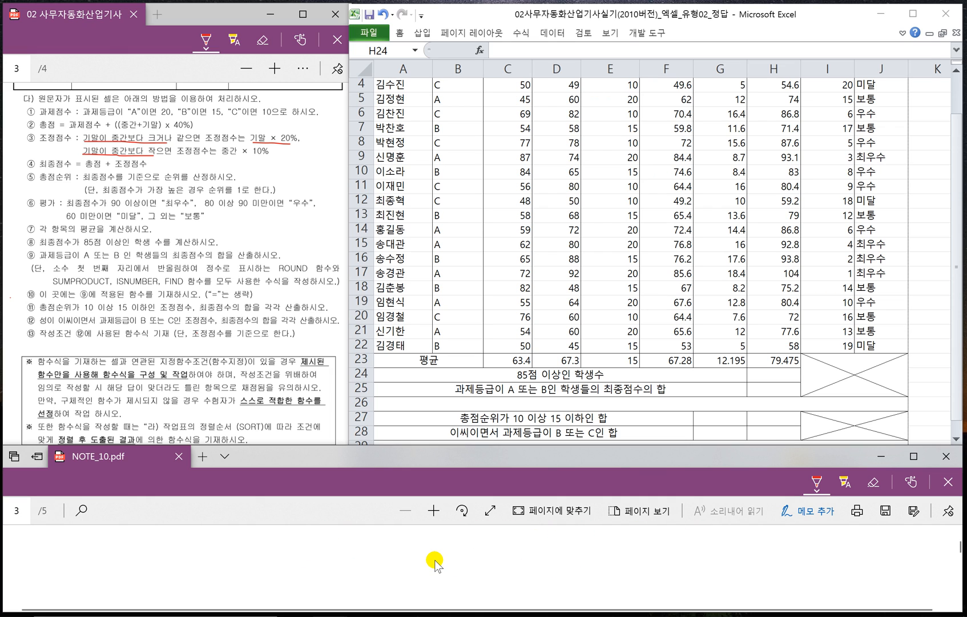
pyautogui.moveTo(319, 552); pyautogui.dragTo(332, 552)
pyautogui.moveTo(316, 565); pyautogui.dragTo(336, 563)
pyautogui.moveTo(351, 547)
pyautogui.mouseDown()
pyautogui.moveTo(347, 569)
pyautogui.moveTo(360, 552)
pyautogui.mouseUp()
pyautogui.moveTo(373, 550); pyautogui.dragTo(445, 574)
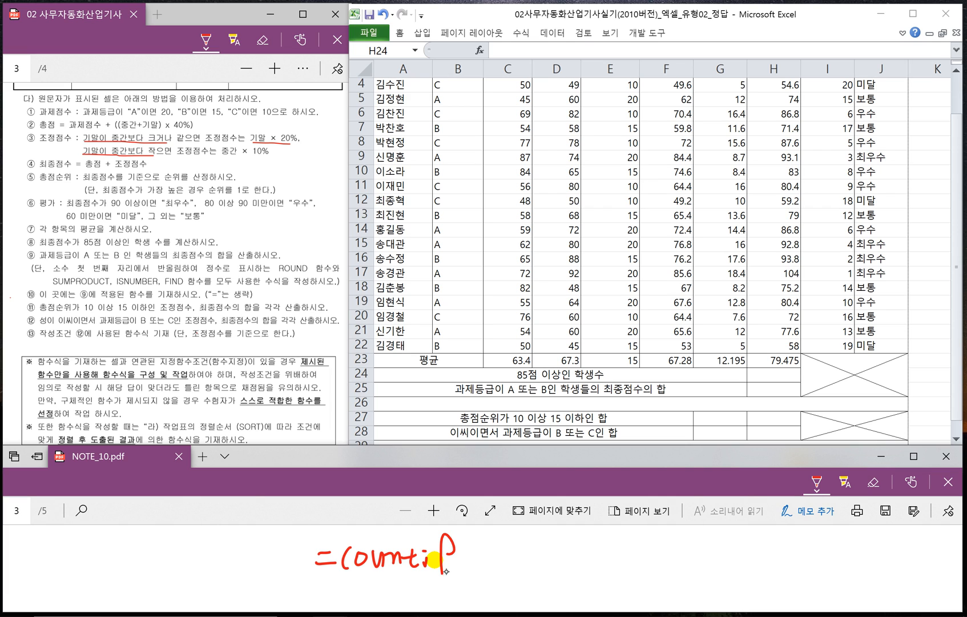
pyautogui.moveTo(448, 537)
pyautogui.mouseDown()
pyautogui.moveTo(486, 566)
pyautogui.moveTo(499, 551)
pyautogui.moveTo(503, 568)
pyautogui.moveTo(559, 563)
pyautogui.moveTo(602, 573)
pyautogui.mouseUp()
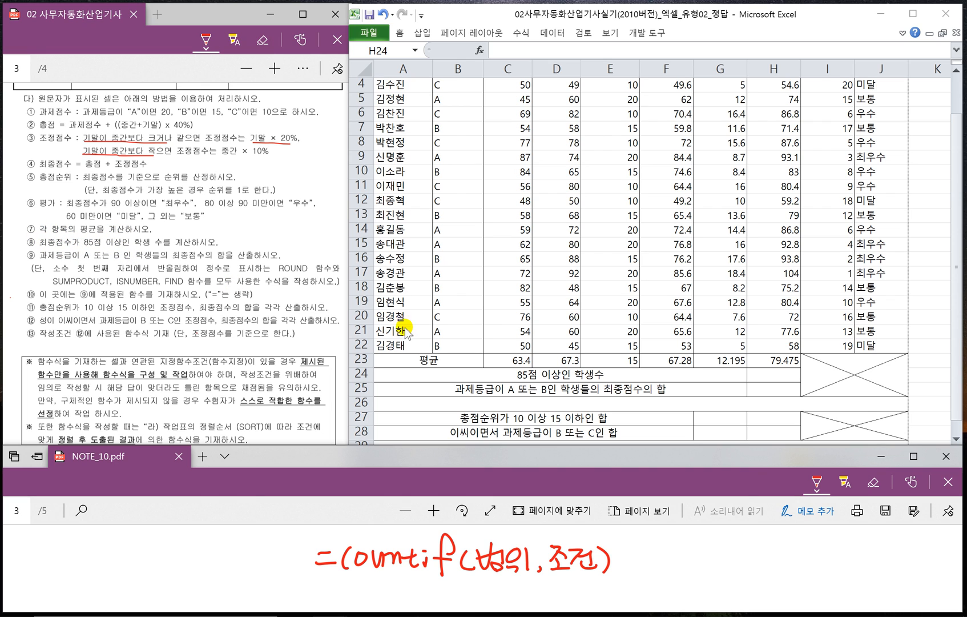
# - Switch back to the Excel worksheet and enter =COUNTIF(H3:H22,">=85") in H24 for the 85점 이상인 학생수 row
pyautogui.click(766, 375)
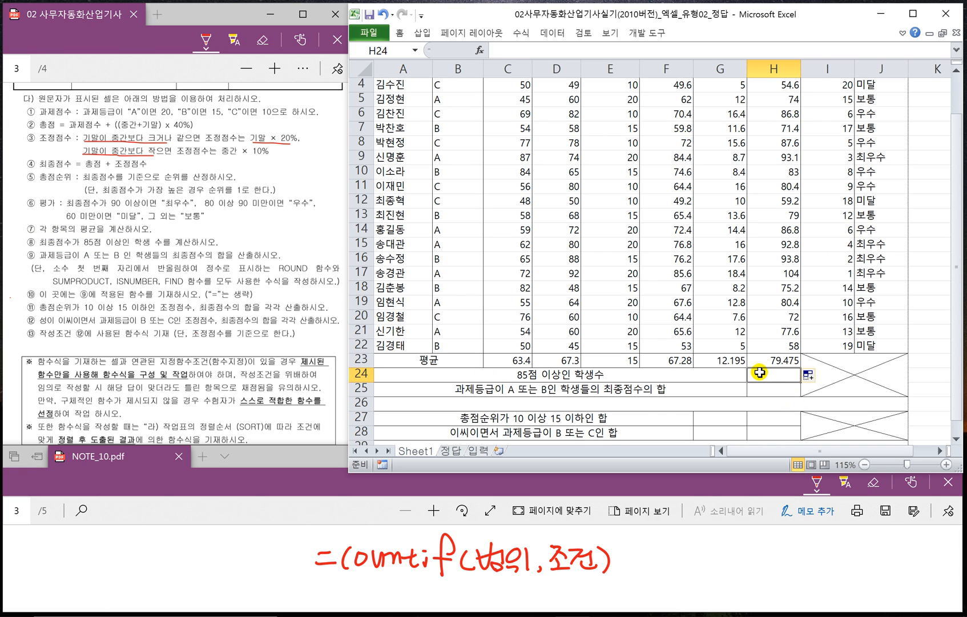
pyautogui.write('=c')
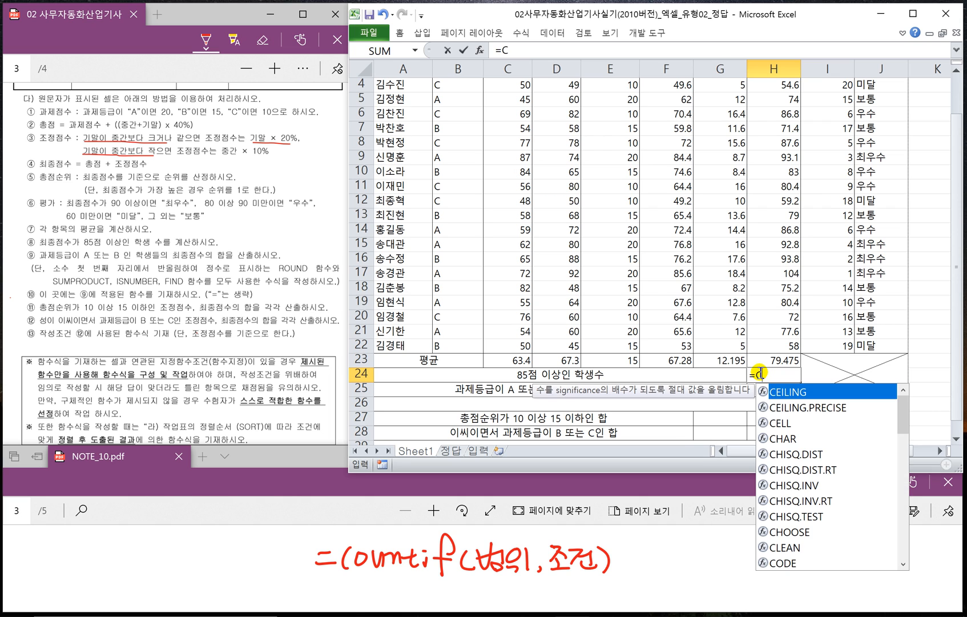
pyautogui.write('OUNTIF(')
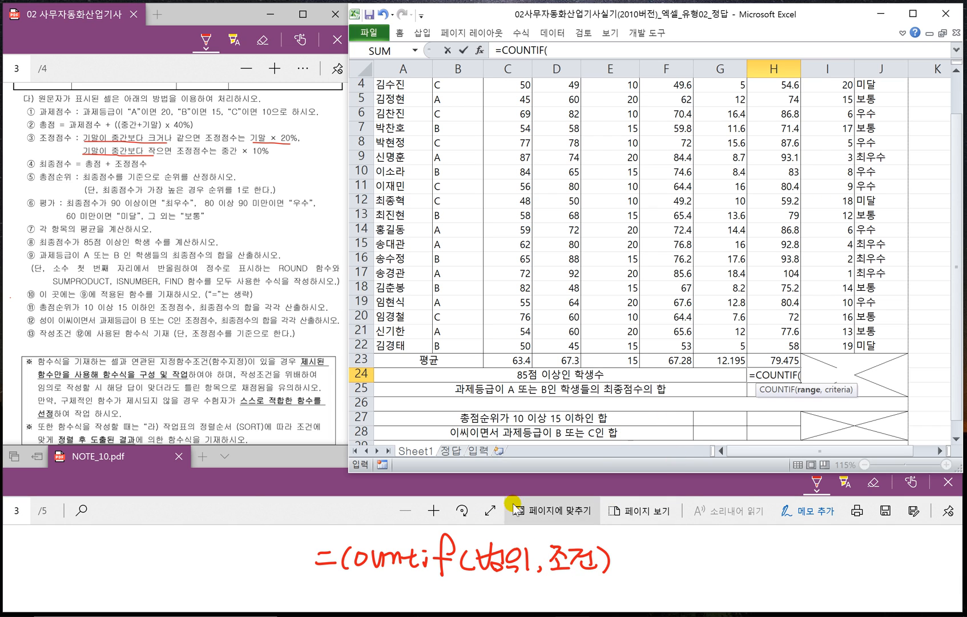
pyautogui.scroll(1, 796, 240)
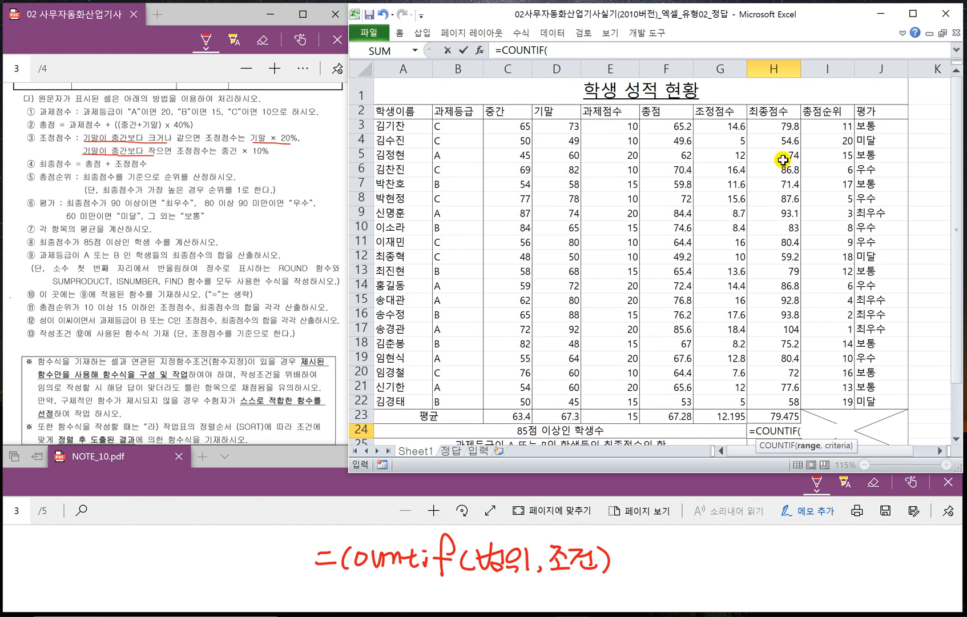
pyautogui.moveTo(771, 123); pyautogui.dragTo(782, 397)
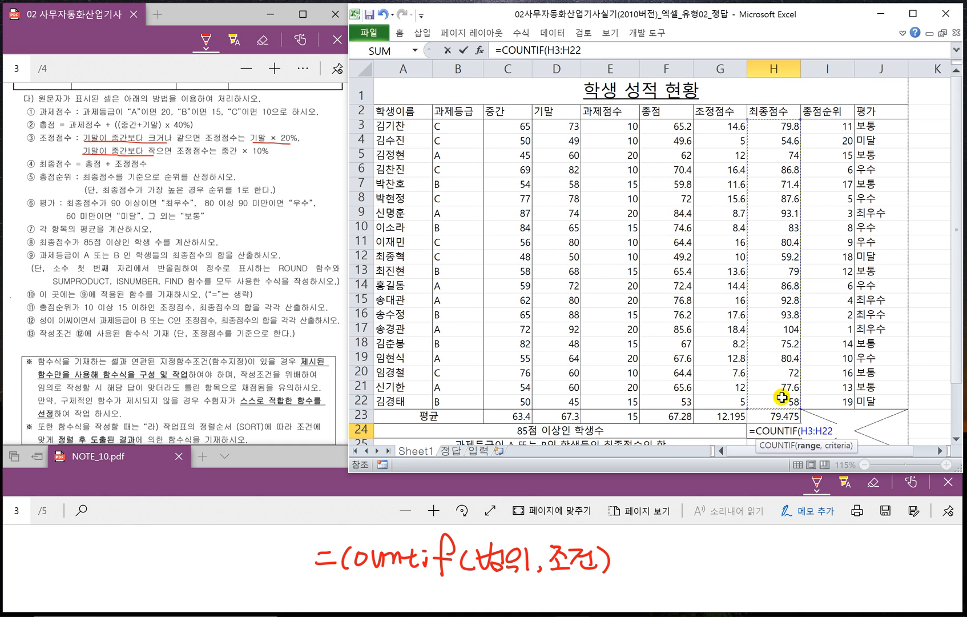
pyautogui.write(',')
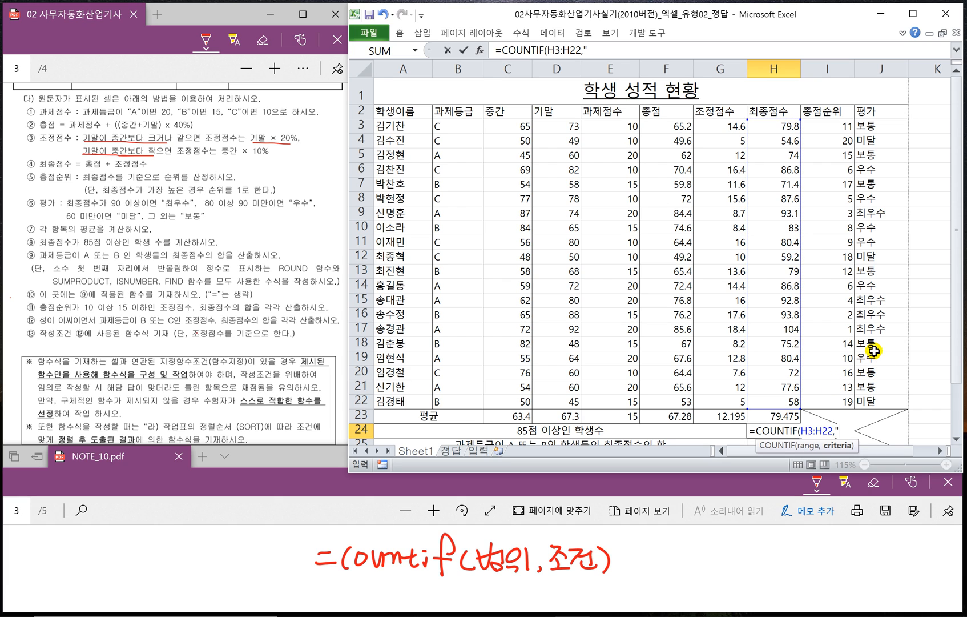
pyautogui.write('">=85')
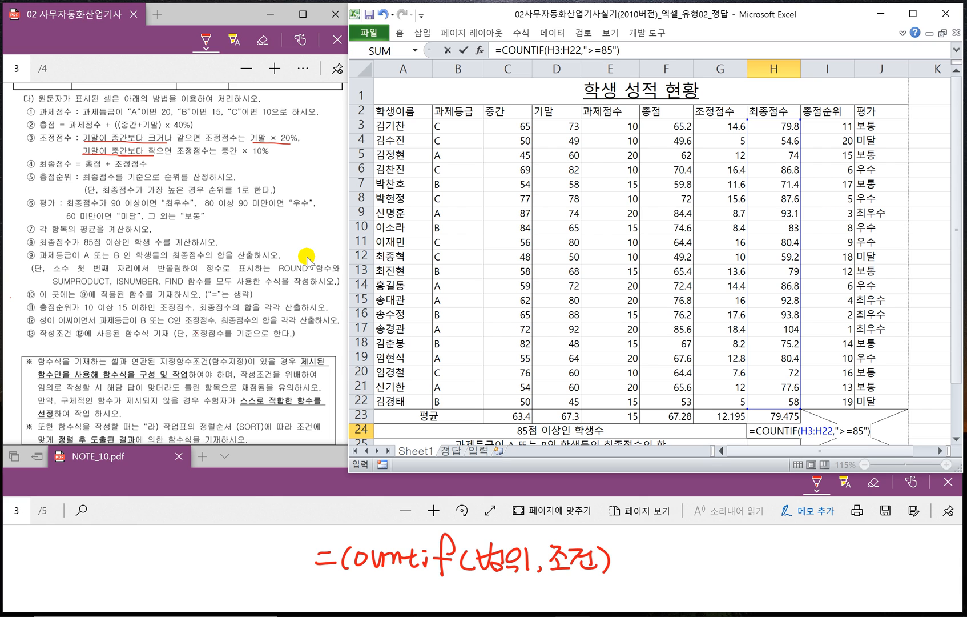
pyautogui.press('Return')
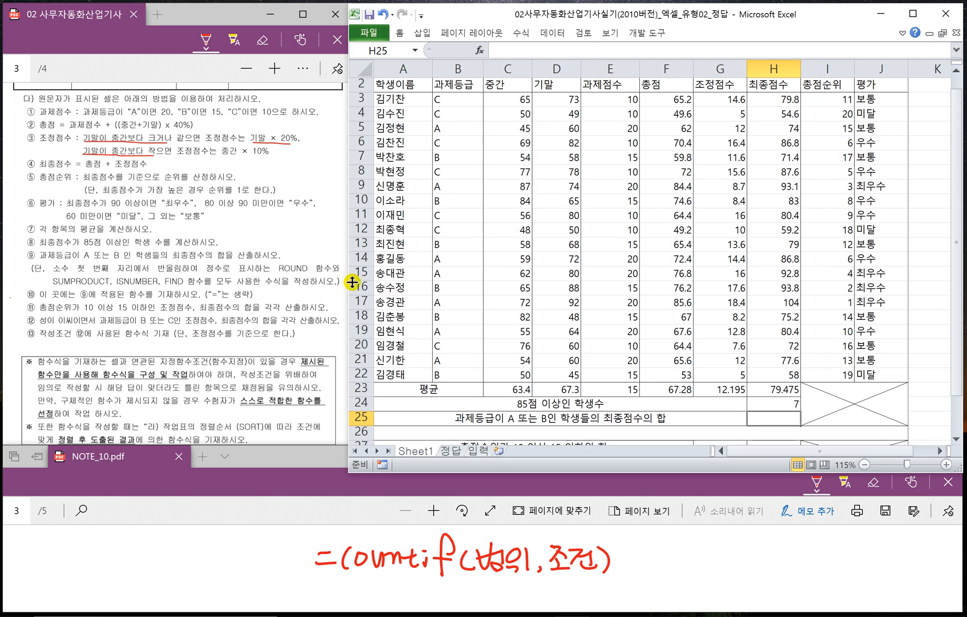
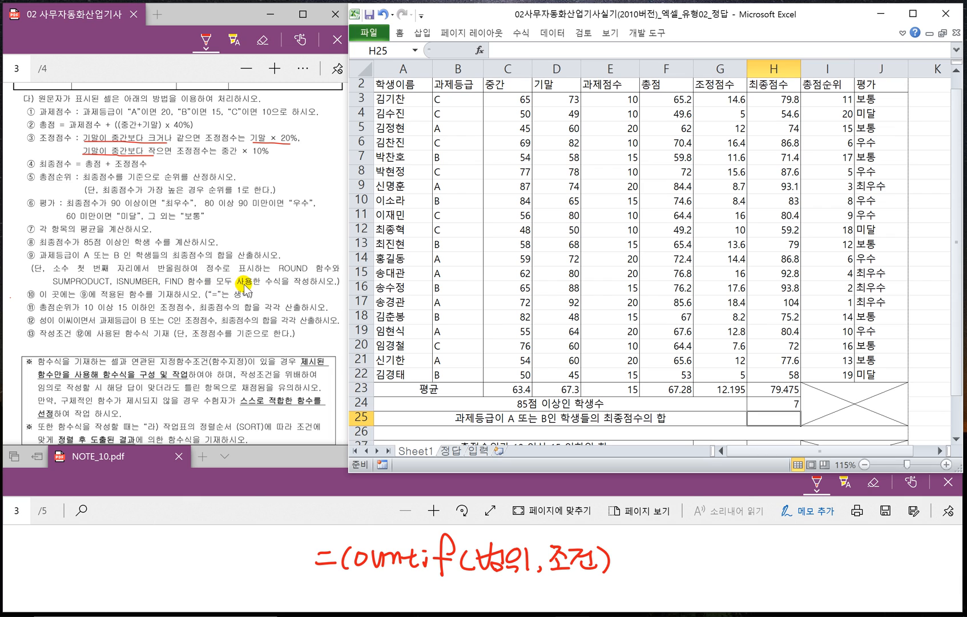
# - Switch to NOTE_10.pdf and handwrite =sumproduct( in the blank space below the COUNTIF syntax
pyautogui.click(302, 479)
pyautogui.scroll(-1, 310, 531)
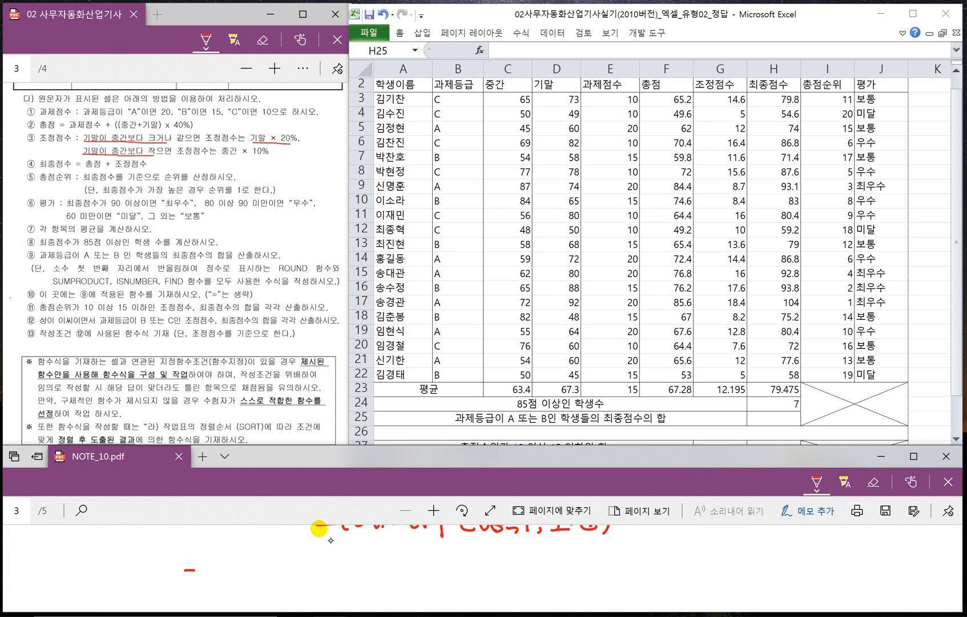
pyautogui.moveTo(186, 577); pyautogui.dragTo(200, 576)
pyautogui.moveTo(213, 567); pyautogui.dragTo(204, 583)
pyautogui.moveTo(216, 571)
pyautogui.mouseDown()
pyautogui.moveTo(249, 580)
pyautogui.moveTo(252, 601)
pyautogui.mouseUp()
pyautogui.moveTo(261, 568); pyautogui.dragTo(296, 569)
pyautogui.moveTo(310, 546); pyautogui.dragTo(301, 576)
pyautogui.moveTo(311, 565); pyautogui.dragTo(344, 577)
pyautogui.moveTo(338, 570); pyautogui.dragTo(368, 587)
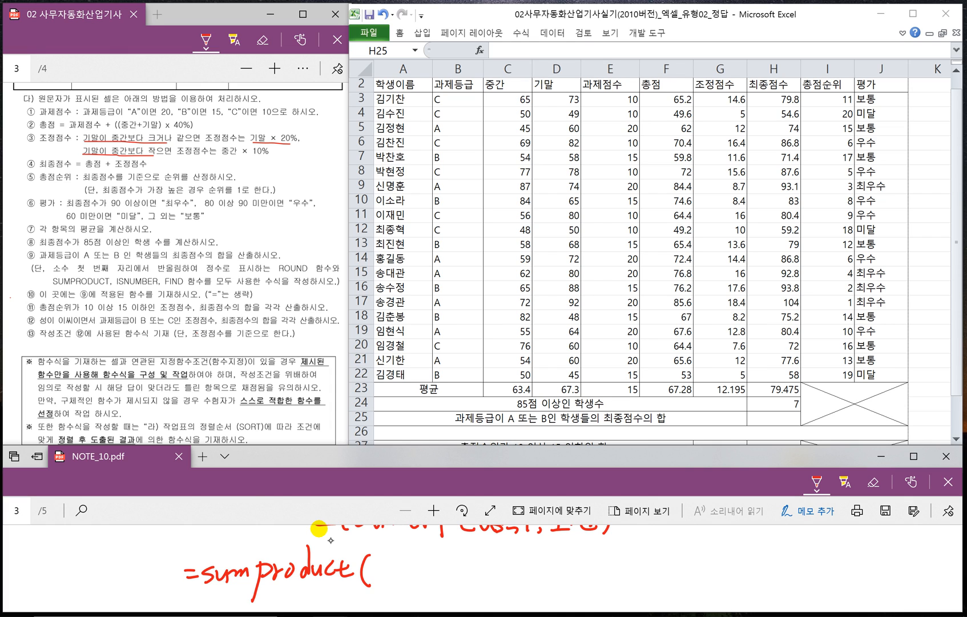
# - Continue the handwritten SUMPRODUCT syntax with isnumber(find( inside the opening parenthesis
pyautogui.moveTo(375, 566); pyautogui.dragTo(384, 565)
pyautogui.moveTo(400, 560)
pyautogui.mouseDown()
pyautogui.moveTo(386, 578)
pyautogui.moveTo(407, 574)
pyautogui.moveTo(387, 580)
pyautogui.moveTo(421, 568)
pyautogui.moveTo(443, 578)
pyautogui.mouseUp()
pyautogui.moveTo(450, 550)
pyautogui.mouseDown()
pyautogui.moveTo(446, 577)
pyautogui.moveTo(464, 581)
pyautogui.mouseUp()
pyautogui.moveTo(467, 569)
pyautogui.mouseDown()
pyautogui.moveTo(494, 589)
pyautogui.moveTo(494, 572)
pyautogui.mouseUp()
pyautogui.moveTo(498, 570); pyautogui.dragTo(516, 582)
pyautogui.moveTo(522, 550)
pyautogui.mouseDown()
pyautogui.moveTo(524, 585)
pyautogui.moveTo(540, 585)
pyautogui.mouseUp()
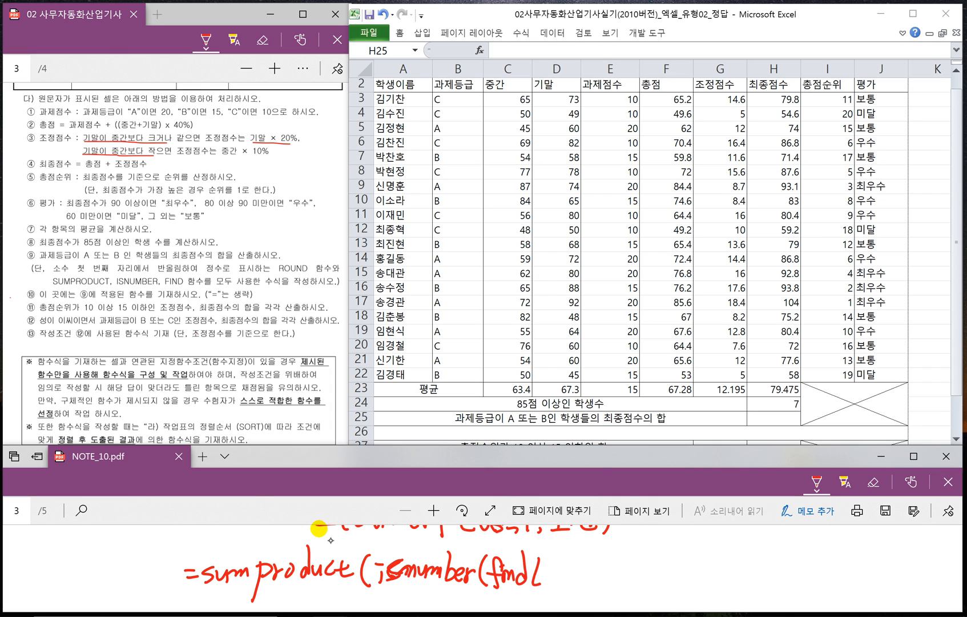
# - Add the FIND arguments 조건,범위)) and a plus sign to the SUMPRODUCT note, then annotate the plus sign underneath
pyautogui.moveTo(542, 580); pyautogui.dragTo(556, 578)
pyautogui.moveTo(555, 568); pyautogui.dragTo(565, 583)
pyautogui.moveTo(557, 574)
pyautogui.mouseDown()
pyautogui.moveTo(568, 586)
pyautogui.moveTo(632, 586)
pyautogui.moveTo(649, 569)
pyautogui.mouseUp()
pyautogui.moveTo(645, 559); pyautogui.dragTo(656, 569)
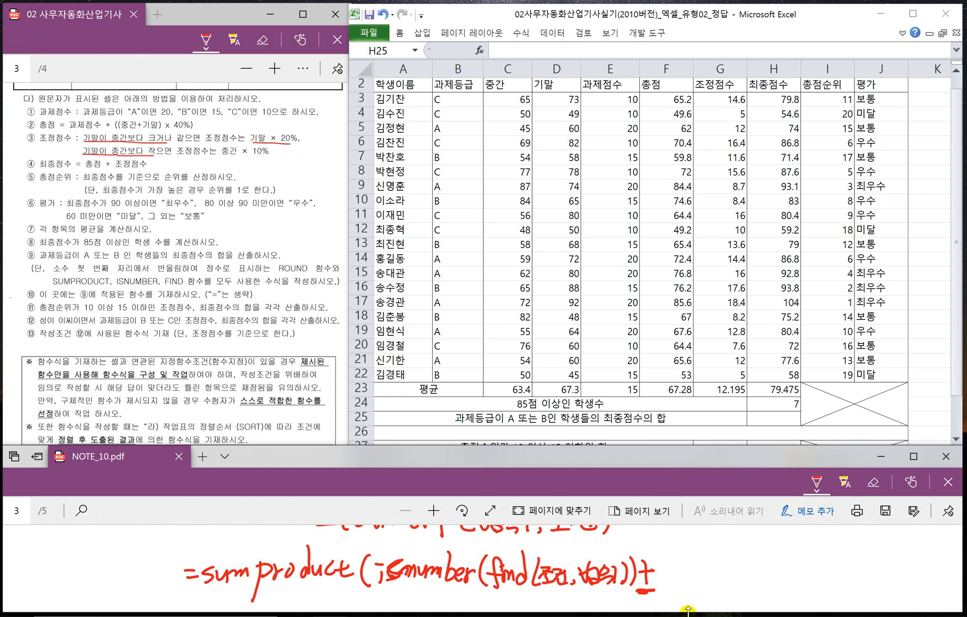
pyautogui.scroll(-1, 668, 578)
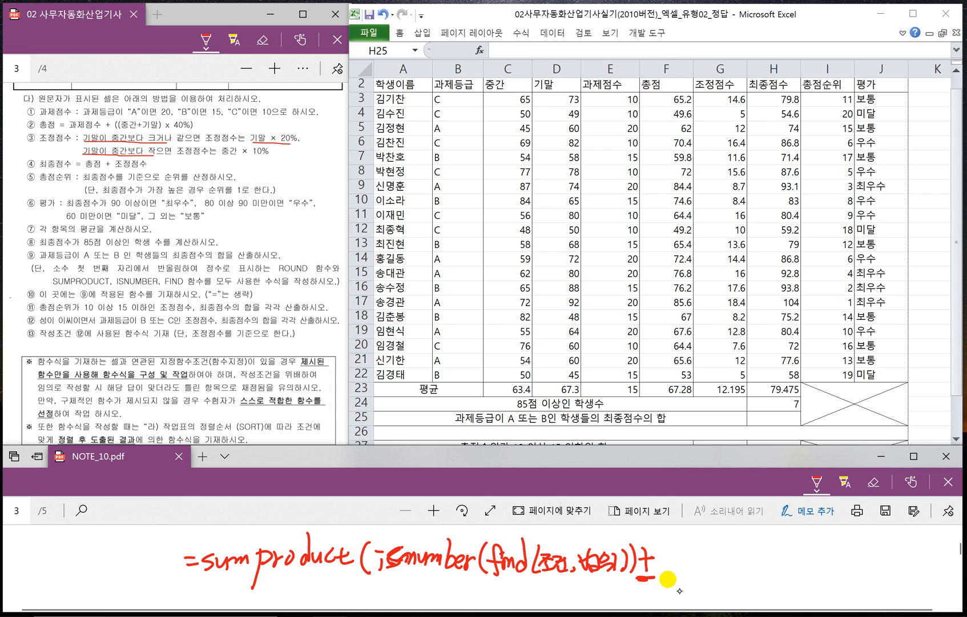
pyautogui.moveTo(638, 589); pyautogui.dragTo(654, 596)
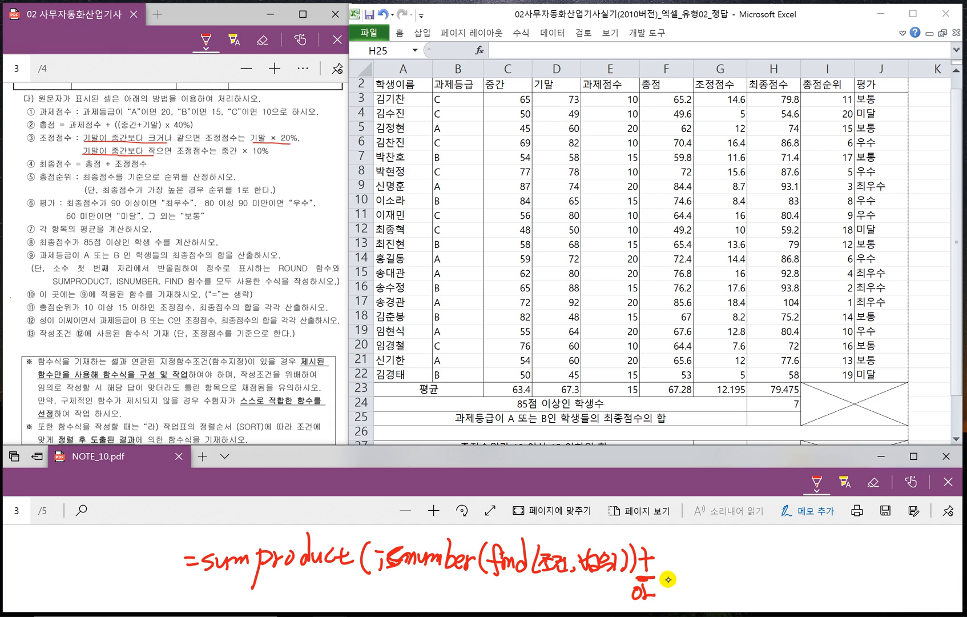
# - Handwrite the second condition isnumber(find(조건,범위)), after the plus sign in the SUMPRODUCT note
pyautogui.moveTo(672, 553)
pyautogui.mouseDown()
pyautogui.moveTo(662, 568)
pyautogui.moveTo(700, 555)
pyautogui.moveTo(734, 567)
pyautogui.mouseUp()
pyautogui.moveTo(732, 555)
pyautogui.mouseDown()
pyautogui.moveTo(742, 553)
pyautogui.moveTo(745, 570)
pyautogui.mouseUp()
pyautogui.moveTo(759, 559)
pyautogui.mouseDown()
pyautogui.moveTo(750, 575)
pyautogui.moveTo(782, 535)
pyautogui.moveTo(796, 537)
pyautogui.moveTo(798, 571)
pyautogui.moveTo(843, 571)
pyautogui.moveTo(849, 547)
pyautogui.moveTo(855, 574)
pyautogui.mouseUp()
pyautogui.moveTo(855, 549); pyautogui.dragTo(869, 574)
pyautogui.moveTo(870, 549); pyautogui.dragTo(884, 572)
pyautogui.moveTo(890, 568); pyautogui.dragTo(887, 581)
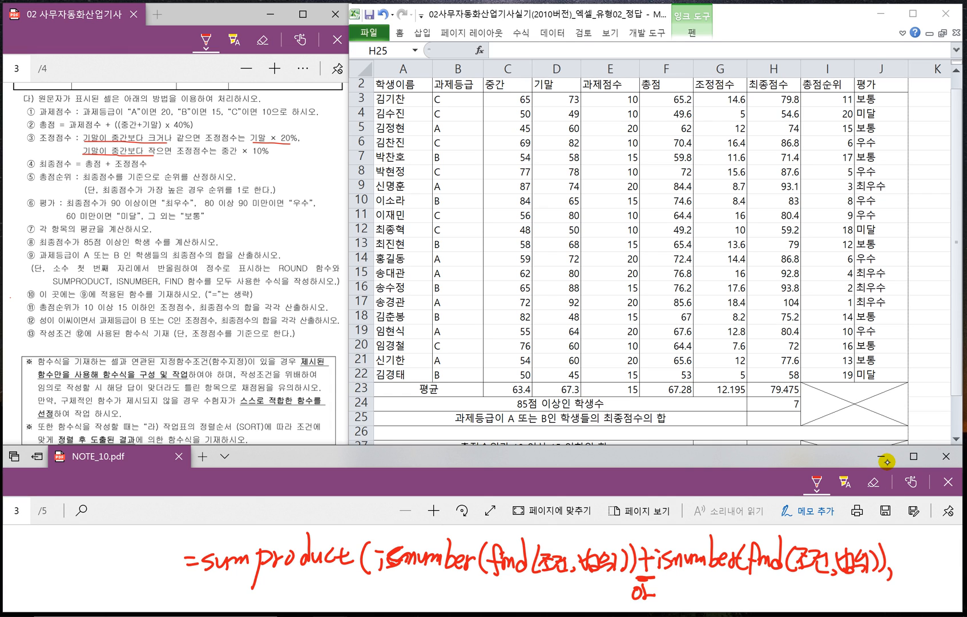
# - Finish the handwritten SUMPRODUCT syntax with the last argument 합계범위 and a closing parenthesis
pyautogui.moveTo(891, 553); pyautogui.dragTo(898, 569)
pyautogui.moveTo(895, 548)
pyautogui.mouseDown()
pyautogui.moveTo(904, 573)
pyautogui.moveTo(919, 565)
pyautogui.mouseUp()
pyautogui.moveTo(911, 550); pyautogui.dragTo(932, 569)
pyautogui.moveTo(923, 554); pyautogui.dragTo(934, 573)
pyautogui.moveTo(932, 550); pyautogui.dragTo(937, 572)
pyautogui.moveTo(937, 550); pyautogui.dragTo(949, 573)
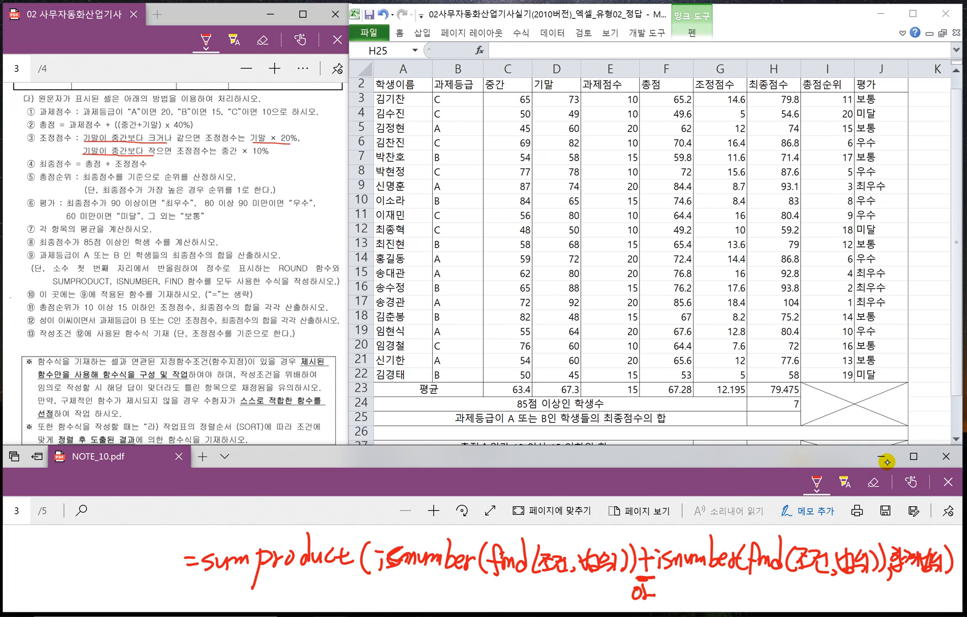
# - Underline the parts of the SUMPRODUCT note, labelling the two 조건 arguments A and B and both 범위 arguments 과
pyautogui.moveTo(387, 577); pyautogui.dragTo(522, 582)
pyautogui.moveTo(542, 574)
pyautogui.mouseDown()
pyautogui.moveTo(566, 578)
pyautogui.moveTo(558, 599)
pyautogui.moveTo(560, 590)
pyautogui.moveTo(588, 598)
pyautogui.mouseUp()
pyautogui.moveTo(596, 585); pyautogui.dragTo(598, 602)
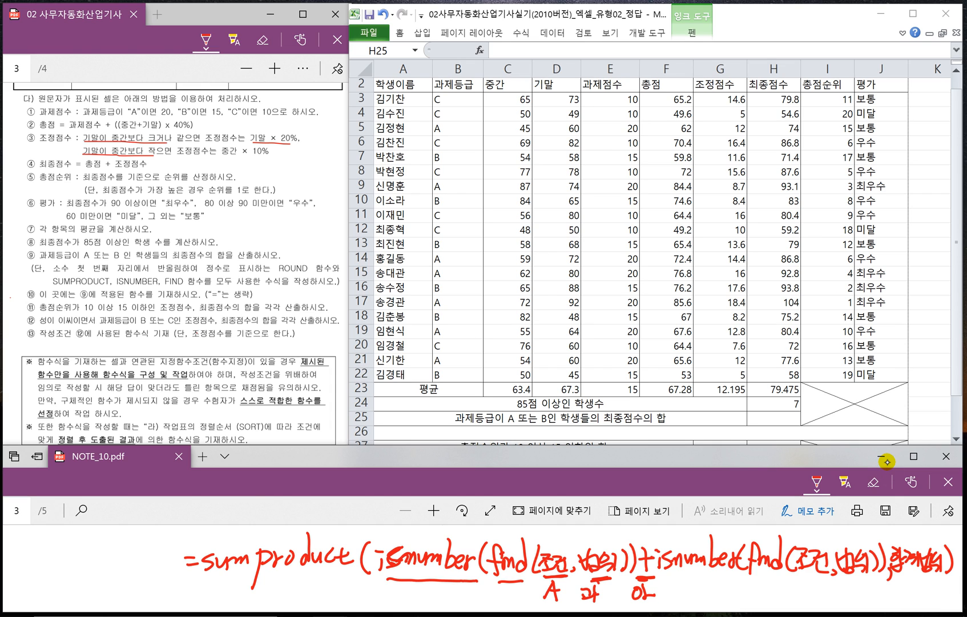
pyautogui.moveTo(795, 573)
pyautogui.mouseDown()
pyautogui.moveTo(825, 576)
pyautogui.moveTo(806, 603)
pyautogui.mouseUp()
pyautogui.moveTo(802, 586)
pyautogui.mouseDown()
pyautogui.moveTo(869, 577)
pyautogui.moveTo(855, 599)
pyautogui.mouseUp()
pyautogui.moveTo(849, 601); pyautogui.dragTo(863, 599)
pyautogui.moveTo(865, 586)
pyautogui.mouseDown()
pyautogui.moveTo(866, 603)
pyautogui.moveTo(938, 578)
pyautogui.mouseUp()
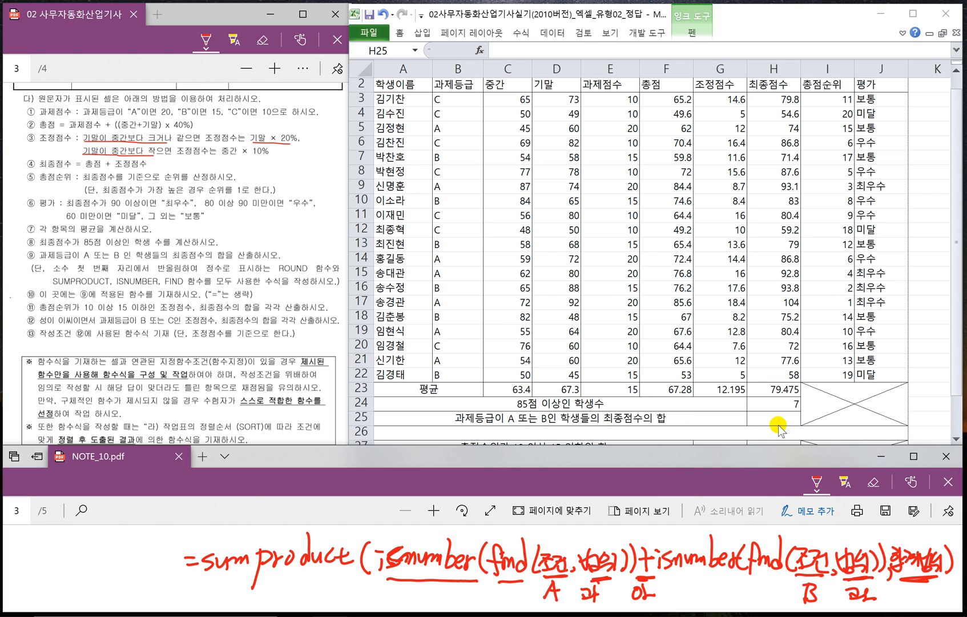
# - Handwrite the syntax =Round(숫자,K) in the blank space below the SUMPRODUCT note
pyautogui.click(759, 417)
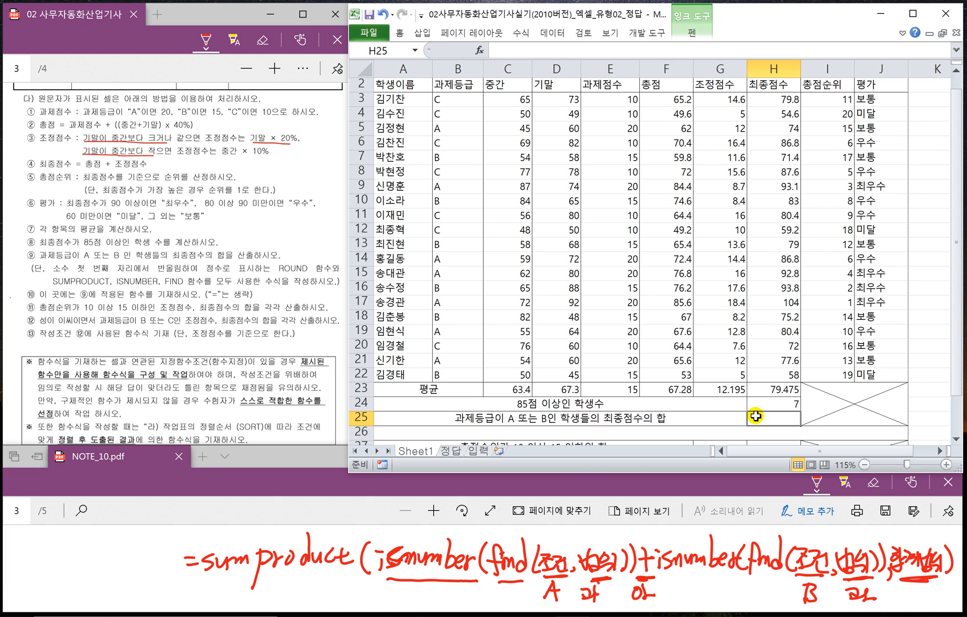
pyautogui.click(344, 514)
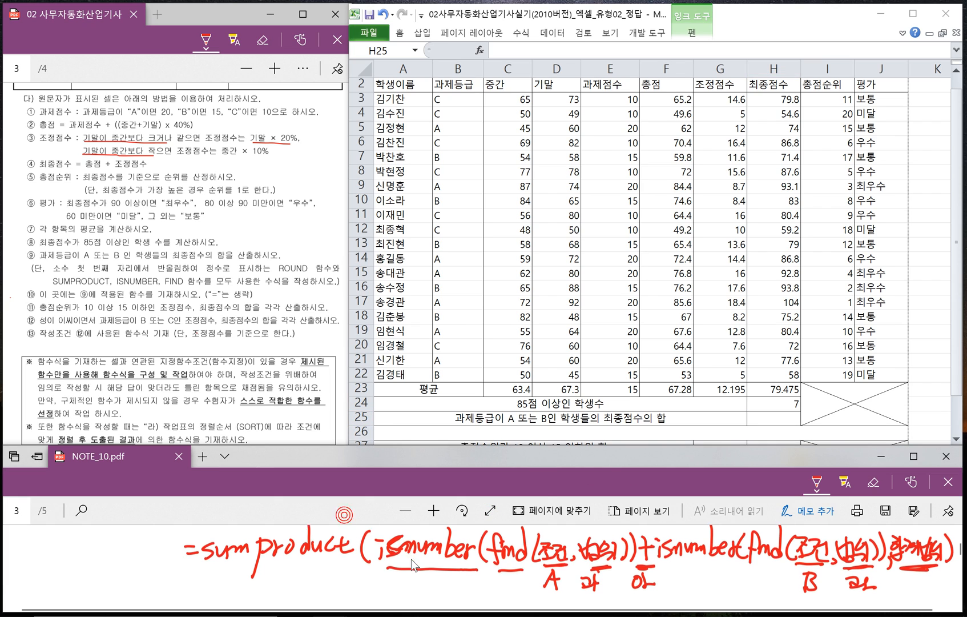
pyautogui.scroll(-1, 415, 566)
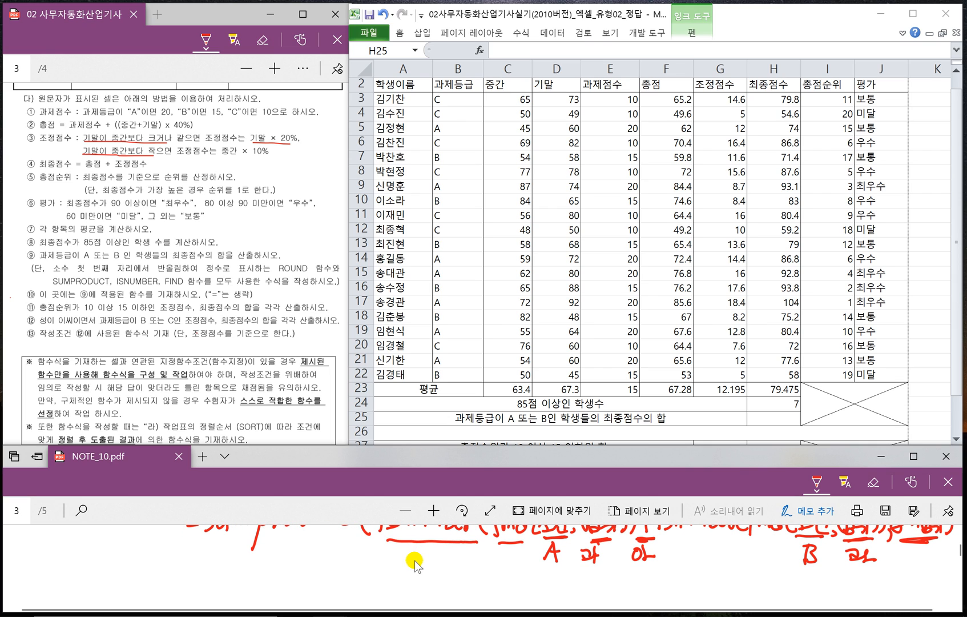
pyautogui.moveTo(221, 574)
pyautogui.mouseDown()
pyautogui.moveTo(251, 564)
pyautogui.moveTo(269, 588)
pyautogui.mouseUp()
pyautogui.moveTo(283, 575)
pyautogui.mouseDown()
pyautogui.moveTo(288, 588)
pyautogui.moveTo(293, 578)
pyautogui.mouseUp()
pyautogui.moveTo(295, 588); pyautogui.dragTo(307, 588)
pyautogui.moveTo(341, 569)
pyautogui.mouseDown()
pyautogui.moveTo(330, 591)
pyautogui.moveTo(361, 578)
pyautogui.moveTo(361, 595)
pyautogui.moveTo(375, 587)
pyautogui.moveTo(428, 594)
pyautogui.mouseUp()
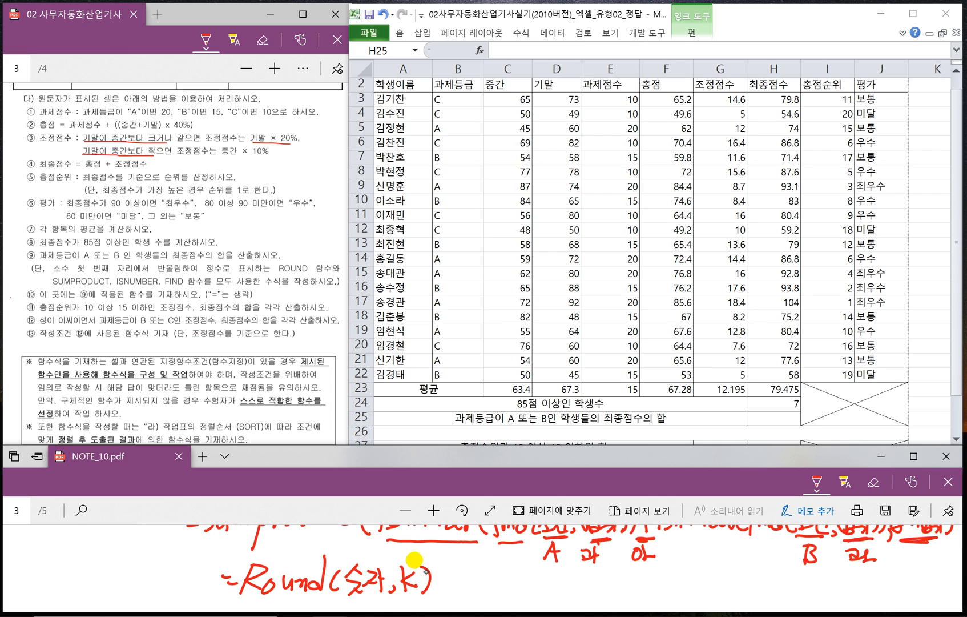
# - Underline 숫자 and K in the ROUND syntax and start an example line beneath it with =Round
pyautogui.scroll(-1, 423, 566)
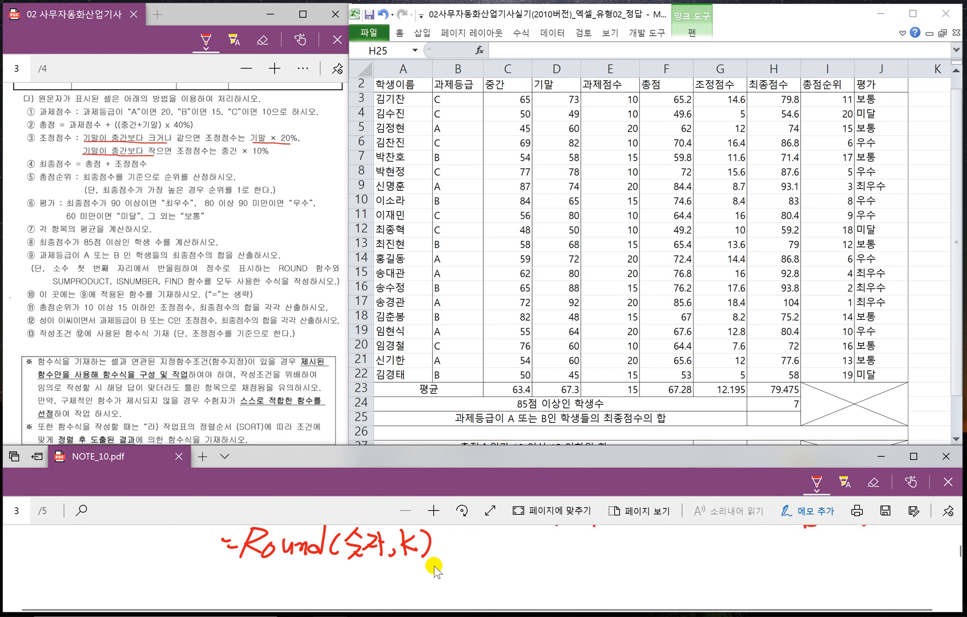
pyautogui.moveTo(233, 577); pyautogui.dragTo(248, 577)
pyautogui.moveTo(242, 586); pyautogui.dragTo(261, 600)
pyautogui.moveTo(268, 569)
pyautogui.mouseDown()
pyautogui.moveTo(266, 586)
pyautogui.moveTo(282, 594)
pyautogui.mouseUp()
pyautogui.moveTo(291, 582); pyautogui.dragTo(321, 597)
pyautogui.moveTo(337, 562); pyautogui.dragTo(338, 598)
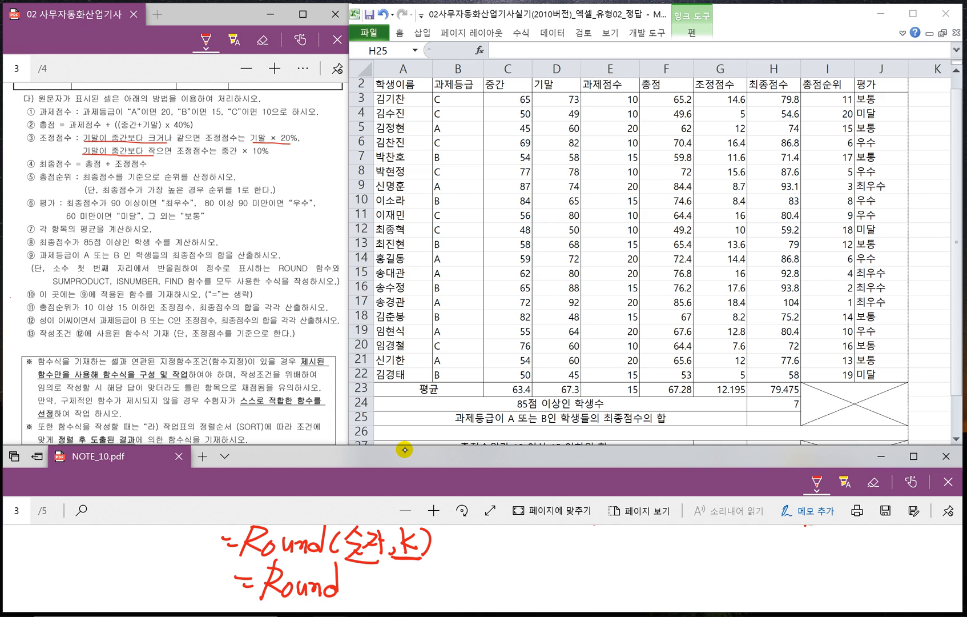
# - Handwrite the example arguments (1728.1728, 1) after =Round
pyautogui.moveTo(359, 574)
pyautogui.mouseDown()
pyautogui.moveTo(349, 599)
pyautogui.moveTo(362, 589)
pyautogui.mouseUp()
pyautogui.moveTo(377, 574); pyautogui.dragTo(378, 599)
pyautogui.moveTo(385, 582); pyautogui.dragTo(400, 593)
pyautogui.moveTo(414, 574)
pyautogui.mouseDown()
pyautogui.moveTo(408, 587)
pyautogui.moveTo(413, 574)
pyautogui.moveTo(428, 596)
pyautogui.mouseUp()
pyautogui.click(420, 594)
pyautogui.moveTo(436, 578); pyautogui.dragTo(438, 600)
pyautogui.moveTo(452, 579); pyautogui.dragTo(470, 593)
pyautogui.moveTo(477, 573)
pyautogui.mouseDown()
pyautogui.moveTo(471, 597)
pyautogui.moveTo(486, 605)
pyautogui.moveTo(524, 598)
pyautogui.mouseUp()
# - Underline the example number, mark its first decimal place, and write the result = 1728.2, redoing the miswritten final digit
pyautogui.moveTo(363, 599)
pyautogui.mouseDown()
pyautogui.moveTo(521, 602)
pyautogui.moveTo(558, 584)
pyautogui.mouseUp()
pyautogui.moveTo(548, 594); pyautogui.dragTo(613, 599)
pyautogui.click(629, 596)
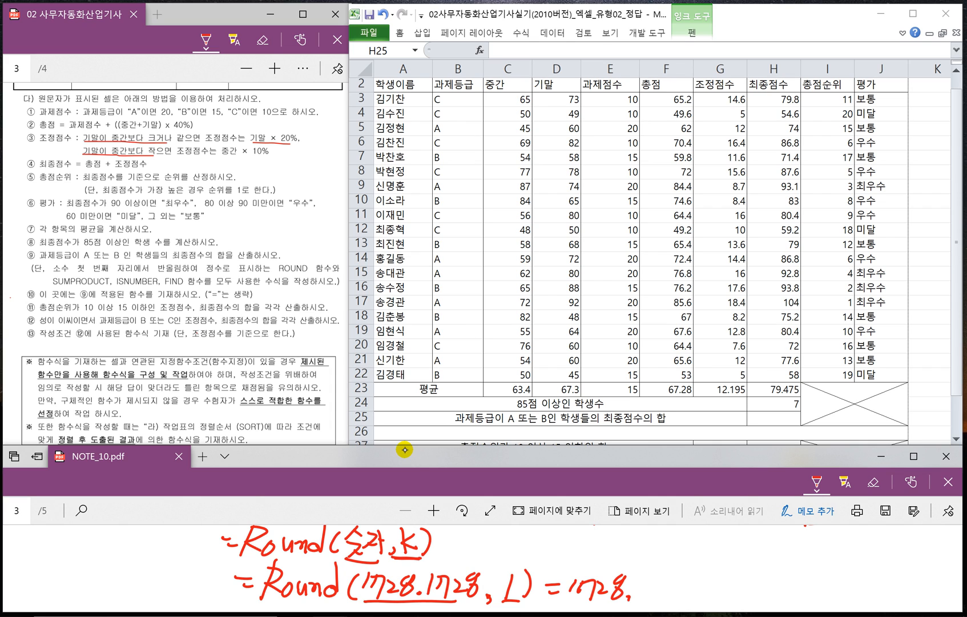
pyautogui.moveTo(646, 580)
pyautogui.mouseDown()
pyautogui.moveTo(640, 596)
pyautogui.moveTo(650, 594)
pyautogui.moveTo(640, 595)
pyautogui.mouseUp()
pyautogui.moveTo(650, 595); pyautogui.dragTo(662, 592)
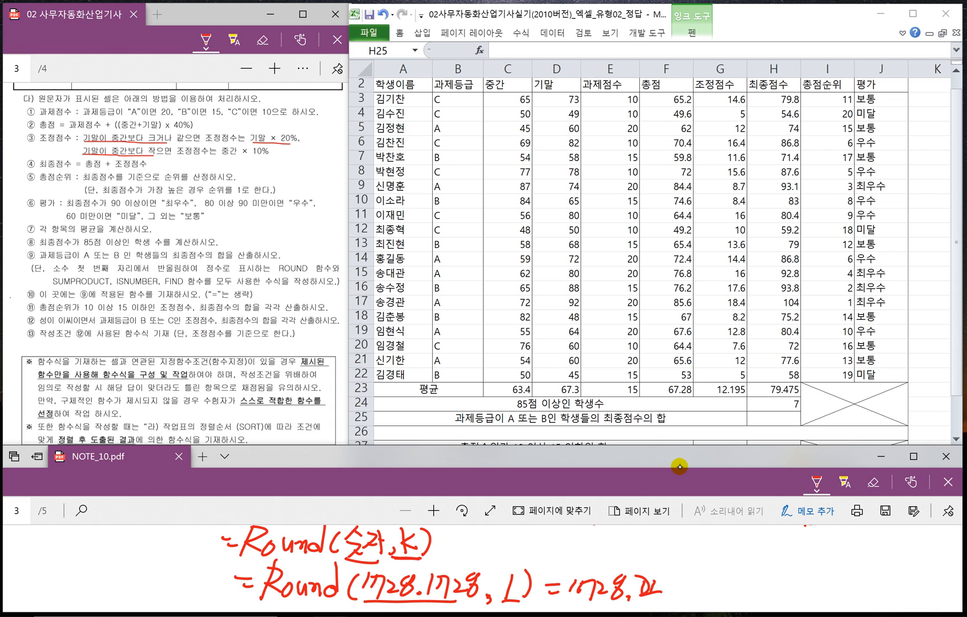
pyautogui.moveTo(444, 558)
pyautogui.mouseDown()
pyautogui.moveTo(431, 565)
pyautogui.moveTo(437, 571)
pyautogui.mouseUp()
pyautogui.hotkey('ctrl', 'z')
pyautogui.hotkey('ctrl', 'z')
pyautogui.hotkey('ctrl', 'z')
pyautogui.hotkey('ctrl', 'z')
pyautogui.moveTo(636, 586); pyautogui.dragTo(661, 594)
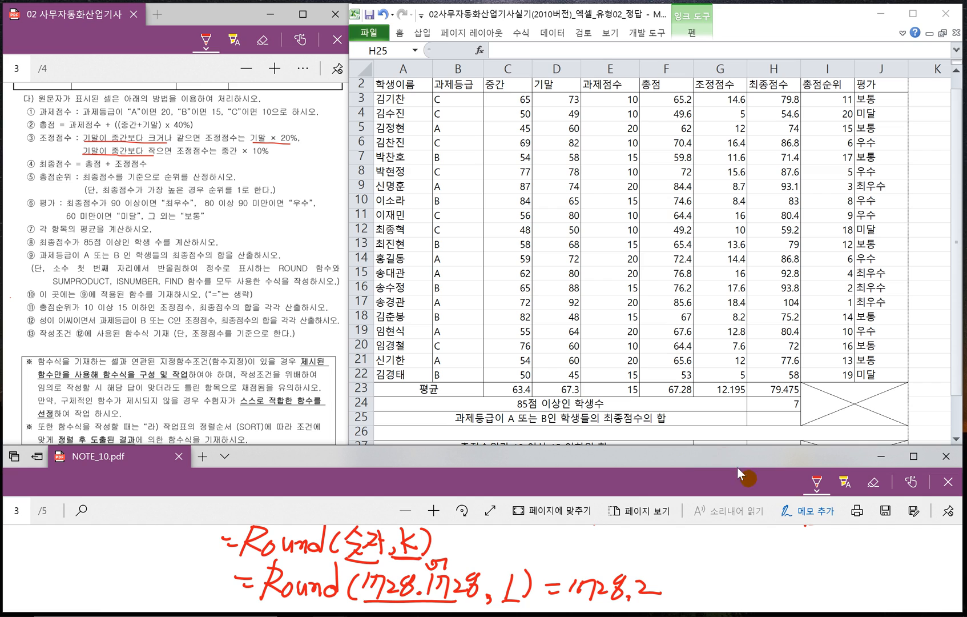
# - Below the ROUND example, handwrite a second case with digit argument 2 and result = 1728.12
pyautogui.scroll(-1, 594, 536)
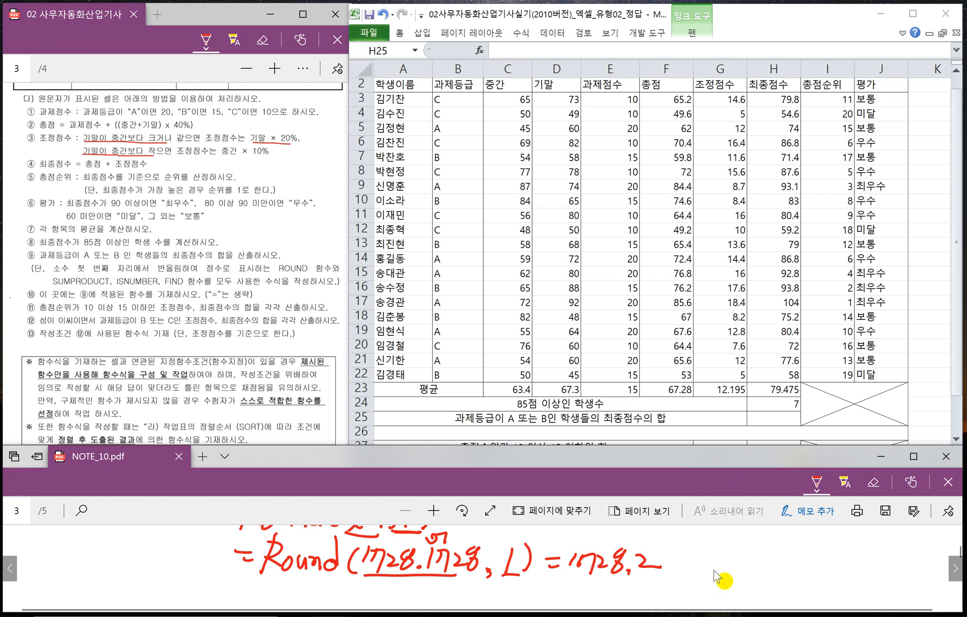
pyautogui.moveTo(508, 584)
pyautogui.mouseDown()
pyautogui.moveTo(523, 597)
pyautogui.moveTo(558, 586)
pyautogui.moveTo(562, 596)
pyautogui.mouseUp()
pyautogui.moveTo(576, 582); pyautogui.dragTo(570, 596)
pyautogui.moveTo(589, 581)
pyautogui.mouseDown()
pyautogui.moveTo(583, 596)
pyautogui.moveTo(598, 582)
pyautogui.moveTo(617, 598)
pyautogui.mouseUp()
pyautogui.moveTo(628, 581)
pyautogui.mouseDown()
pyautogui.moveTo(625, 598)
pyautogui.moveTo(646, 598)
pyautogui.mouseUp()
pyautogui.click(636, 596)
pyautogui.moveTo(656, 582)
pyautogui.mouseDown()
pyautogui.moveTo(667, 580)
pyautogui.moveTo(661, 602)
pyautogui.moveTo(641, 595)
pyautogui.moveTo(658, 590)
pyautogui.moveTo(570, 591)
pyautogui.moveTo(655, 589)
pyautogui.moveTo(636, 598)
pyautogui.mouseUp()
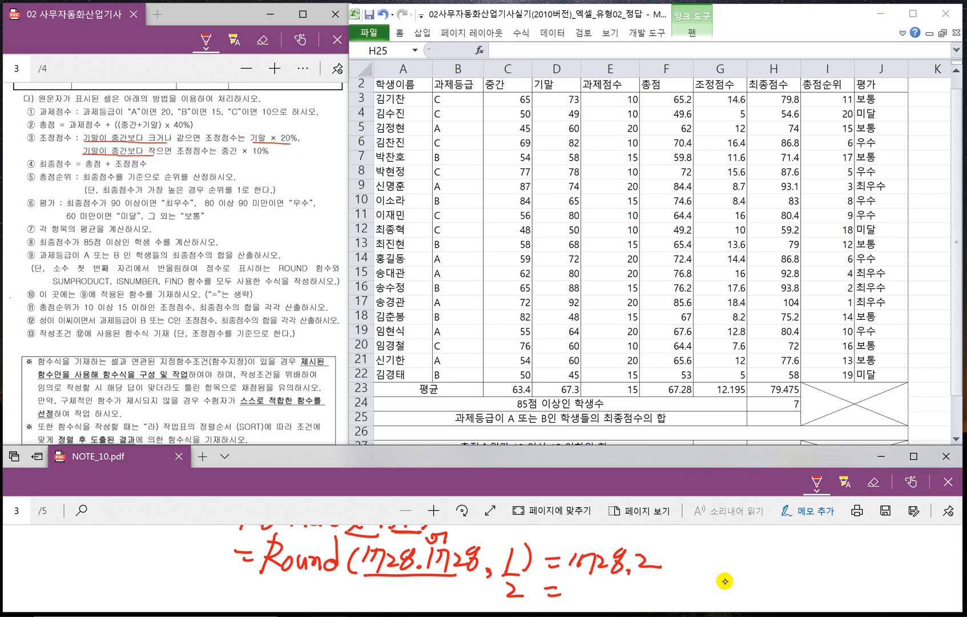
pyautogui.moveTo(573, 583)
pyautogui.mouseDown()
pyautogui.moveTo(584, 609)
pyautogui.moveTo(610, 602)
pyautogui.mouseUp()
pyautogui.moveTo(627, 599); pyautogui.dragTo(637, 604)
pyautogui.moveTo(646, 591); pyautogui.dragTo(660, 600)
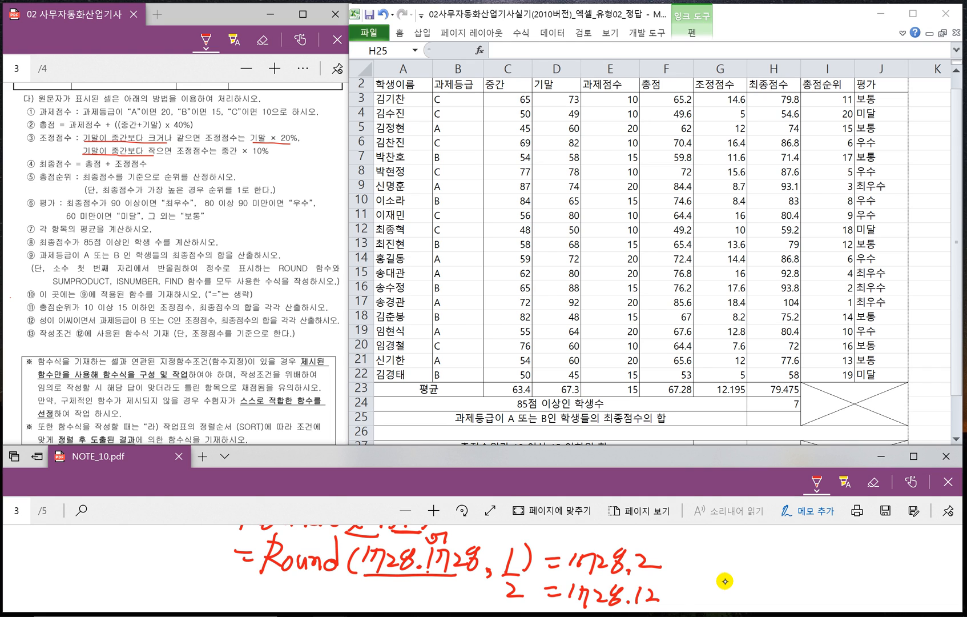
# - Underline the digit argument 2 and add a case above the example with argument 0 and result = 1728
pyautogui.moveTo(501, 601); pyautogui.dragTo(518, 603)
pyautogui.moveTo(512, 534); pyautogui.dragTo(509, 550)
pyautogui.moveTo(570, 532)
pyautogui.mouseDown()
pyautogui.moveTo(573, 551)
pyautogui.moveTo(605, 545)
pyautogui.mouseUp()
pyautogui.moveTo(620, 530); pyautogui.dragTo(614, 553)
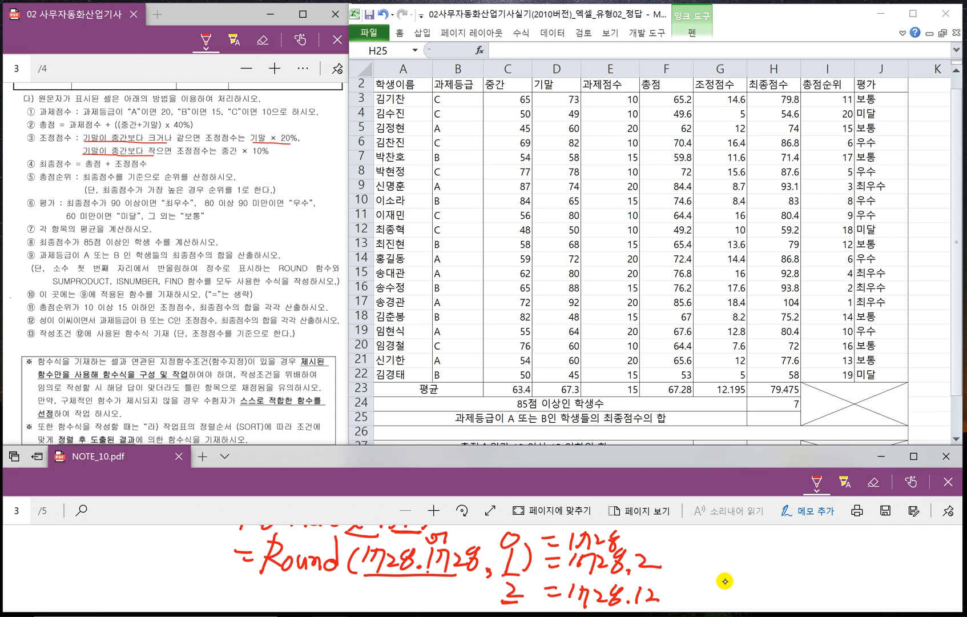
# - Add a ROUND case with digit argument -1 and result = 1730, and circle the ones digit of the example number
pyautogui.scroll(1, 523, 559)
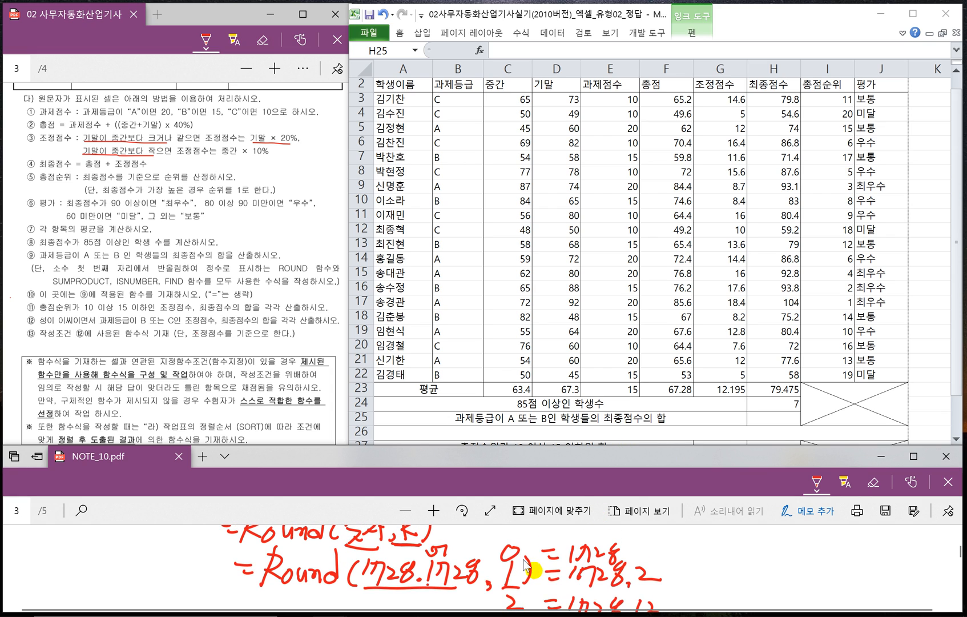
pyautogui.scroll(1, 523, 559)
pyautogui.moveTo(494, 544); pyautogui.dragTo(506, 543)
pyautogui.moveTo(514, 533)
pyautogui.mouseDown()
pyautogui.moveTo(510, 551)
pyautogui.moveTo(544, 538)
pyautogui.mouseUp()
pyautogui.moveTo(538, 550); pyautogui.dragTo(563, 554)
pyautogui.moveTo(571, 540)
pyautogui.mouseDown()
pyautogui.moveTo(584, 538)
pyautogui.moveTo(580, 559)
pyautogui.moveTo(594, 555)
pyautogui.mouseUp()
pyautogui.moveTo(618, 536); pyautogui.dragTo(614, 553)
pyautogui.moveTo(396, 597); pyautogui.dragTo(407, 606)
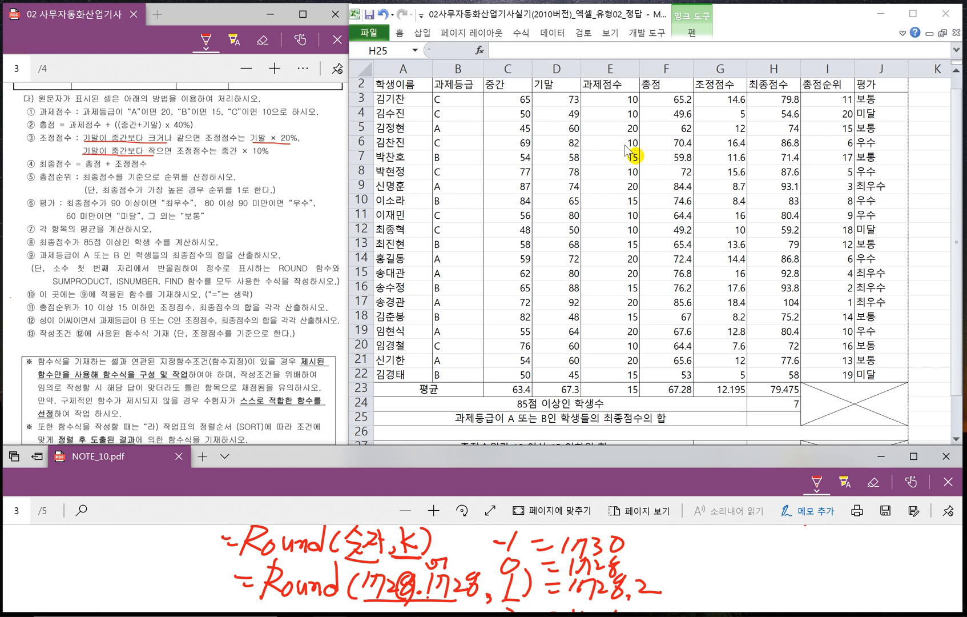
# - Switch to the Excel worksheet and start the formula =SUMPRODUCT( in H25, bringing the handwritten SUMPRODUCT syntax into view for reference
pyautogui.click(760, 417)
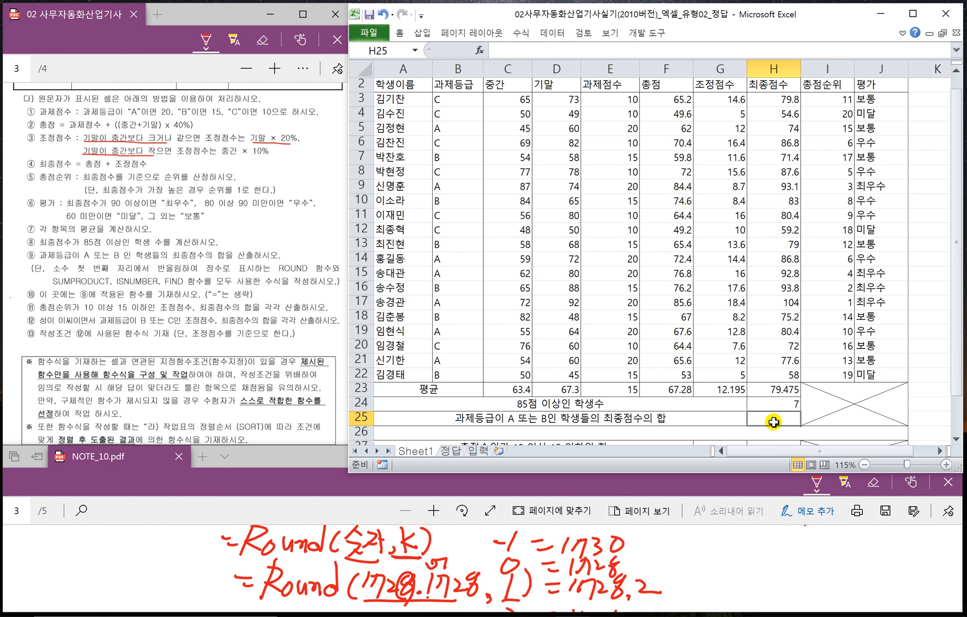
pyautogui.write('=')
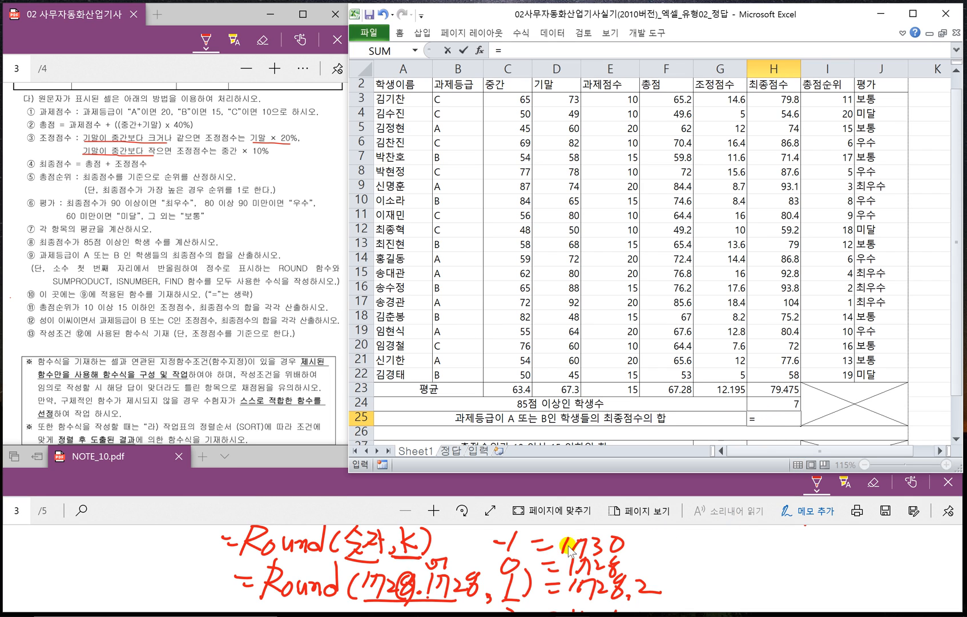
pyautogui.click(335, 511)
pyautogui.scroll(2, 412, 563)
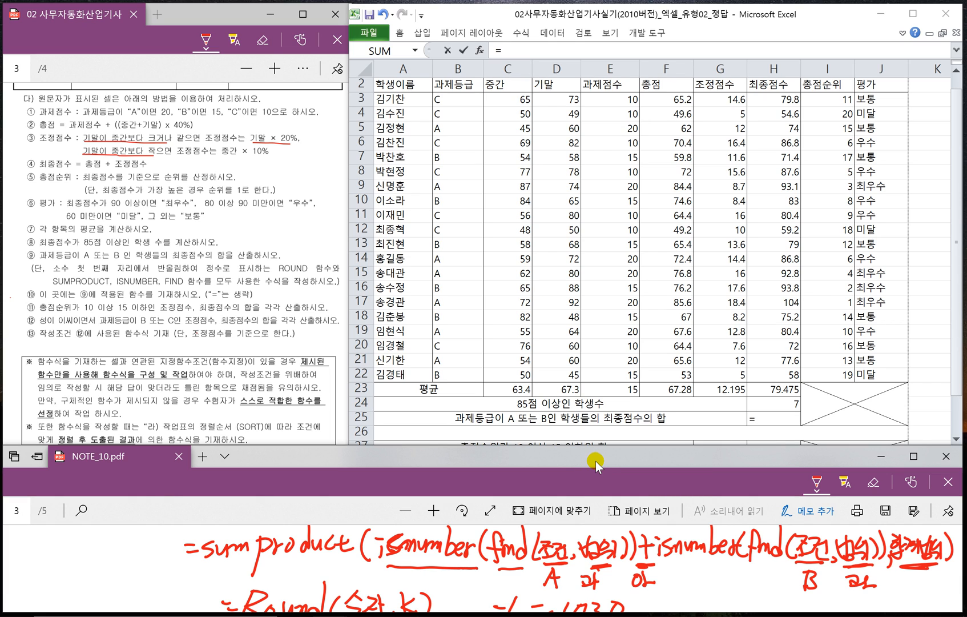
pyautogui.click(767, 421)
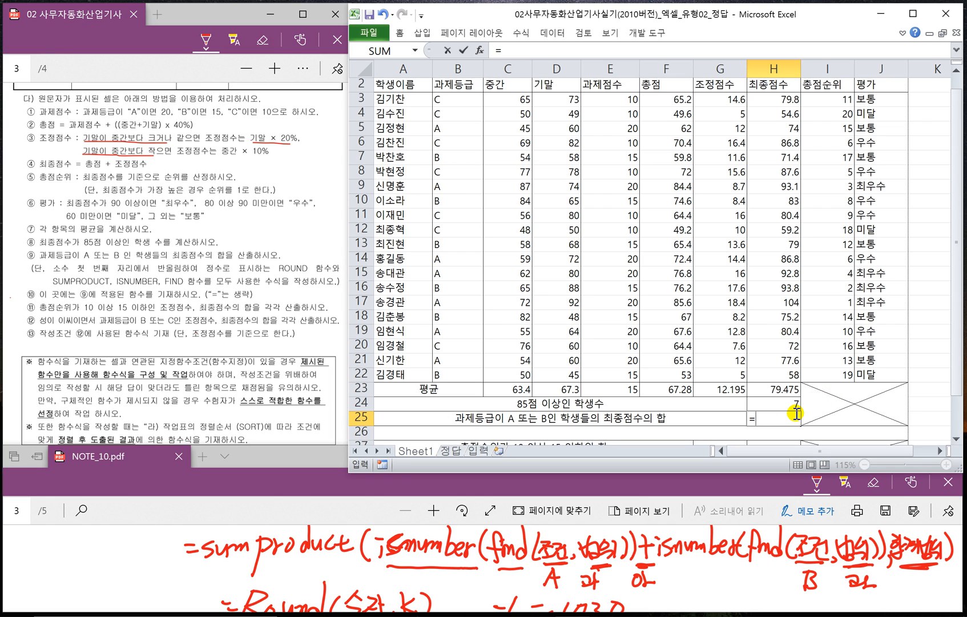
pyautogui.write('=SUP')
pyautogui.press('BackSpace')
pyautogui.write('M')
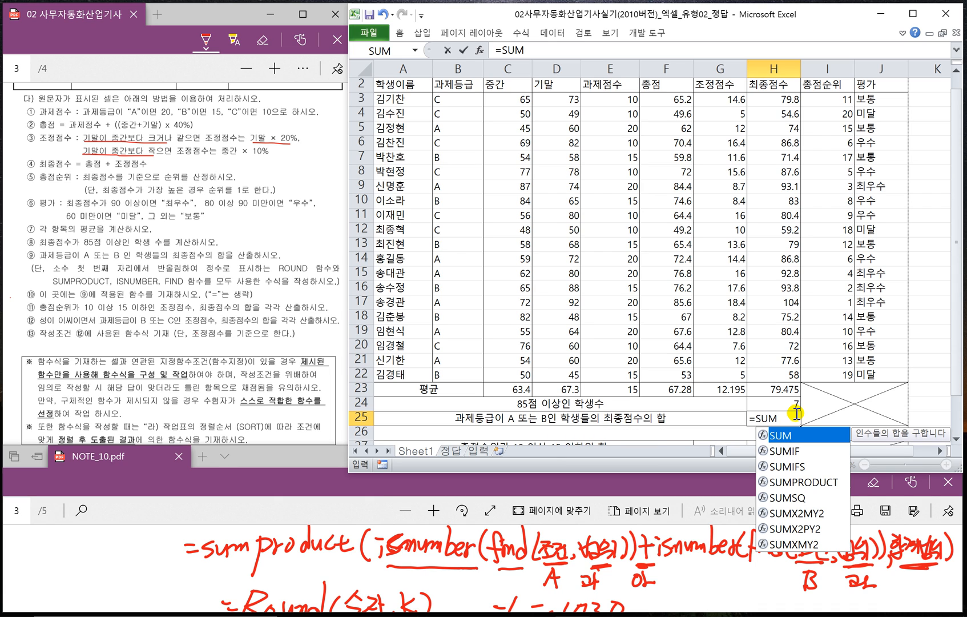
pyautogui.press('Down')
pyautogui.press('Down')
pyautogui.press('Down')
pyautogui.press('Tab')
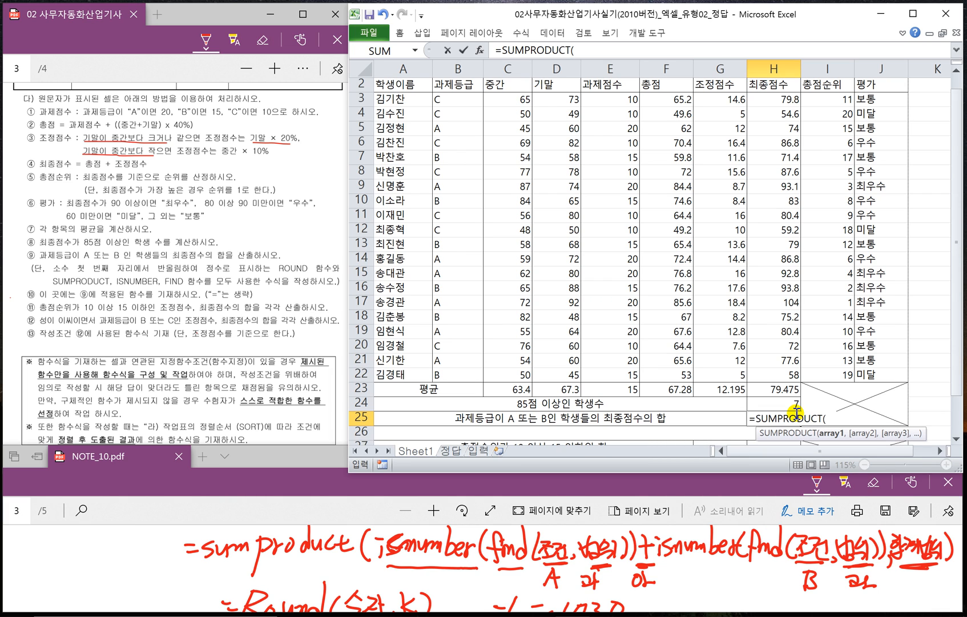
# - Continue the SUMPRODUCT formula in H25 with the grade A condition ISNUMBER(FIND("A",B3:B22))
pyautogui.write('ISN')
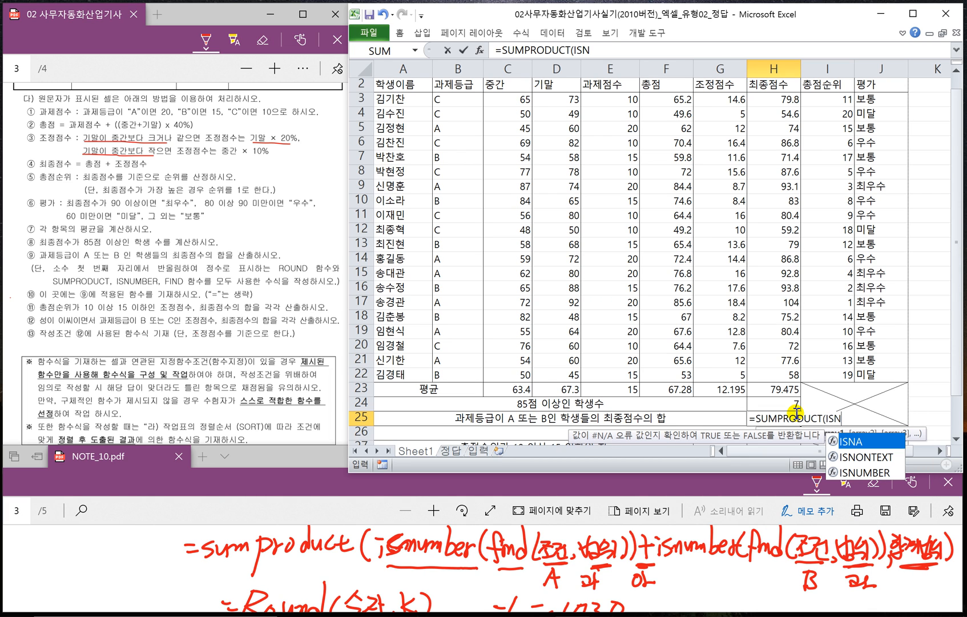
pyautogui.press('Down')
pyautogui.press('Down')
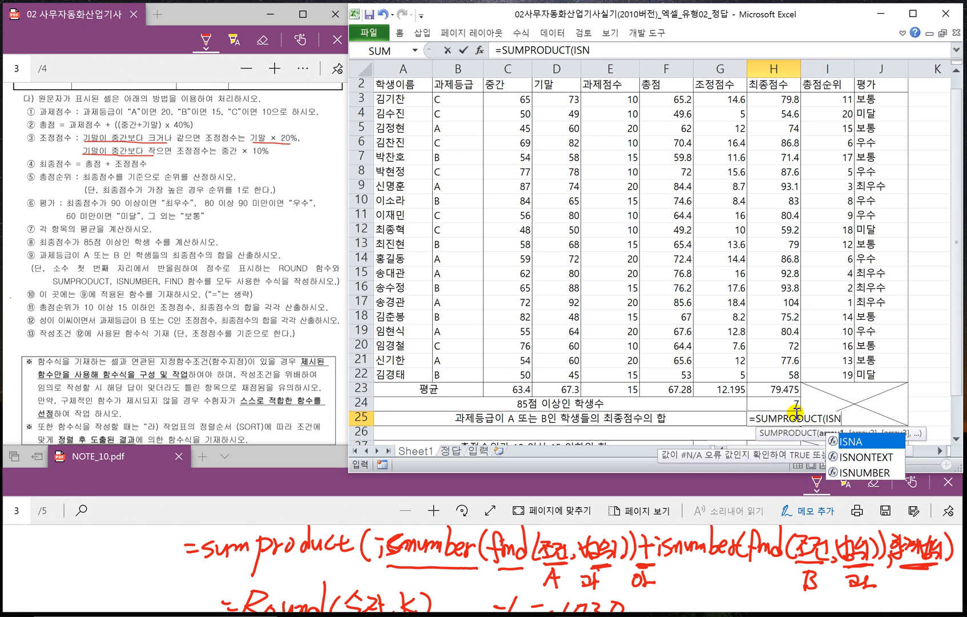
pyautogui.press('Tab')
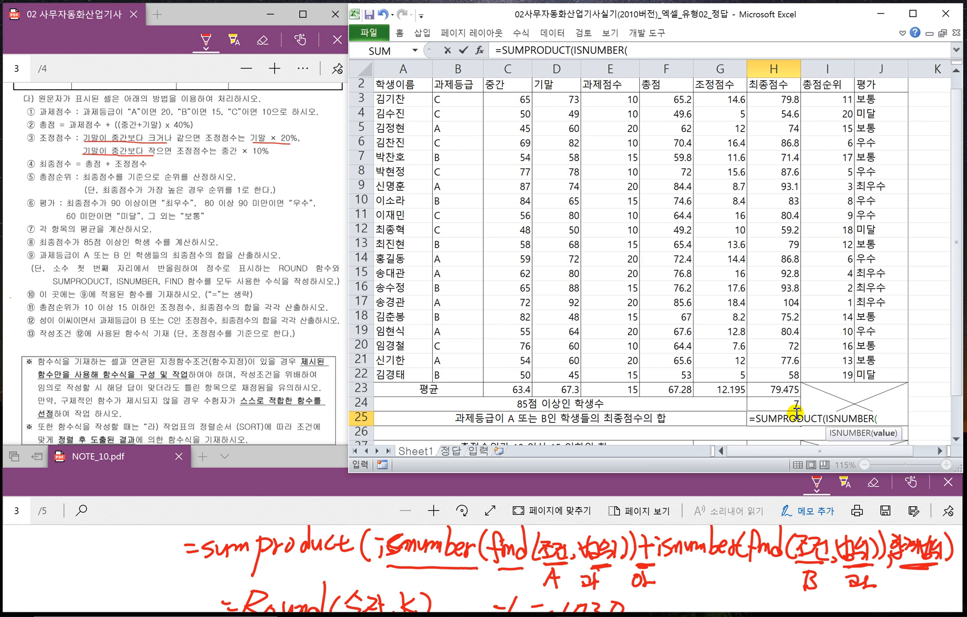
pyautogui.write('FIND')
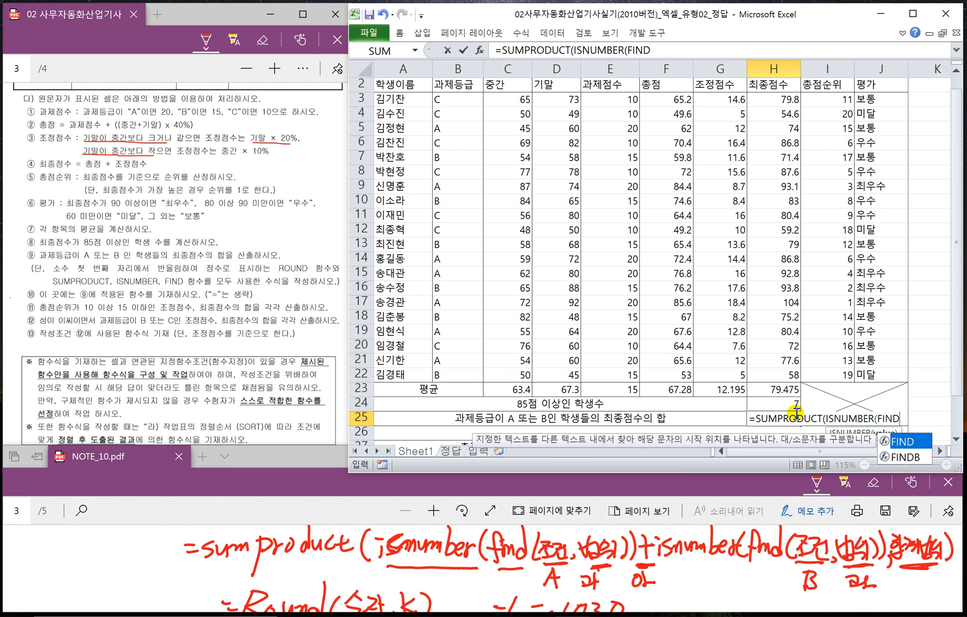
pyautogui.press('Tab')
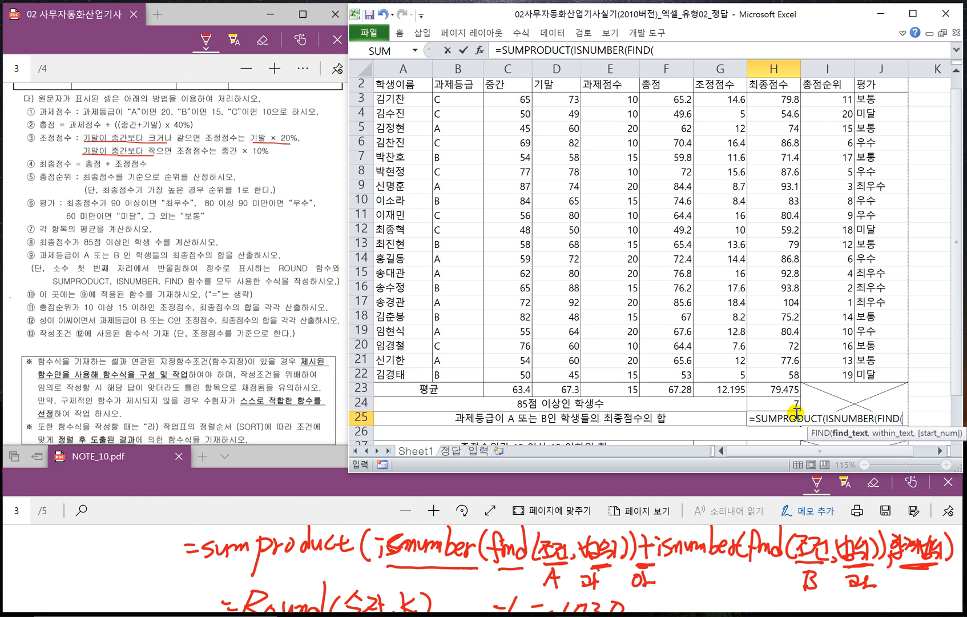
pyautogui.write('"A"')
pyautogui.click(941, 451)
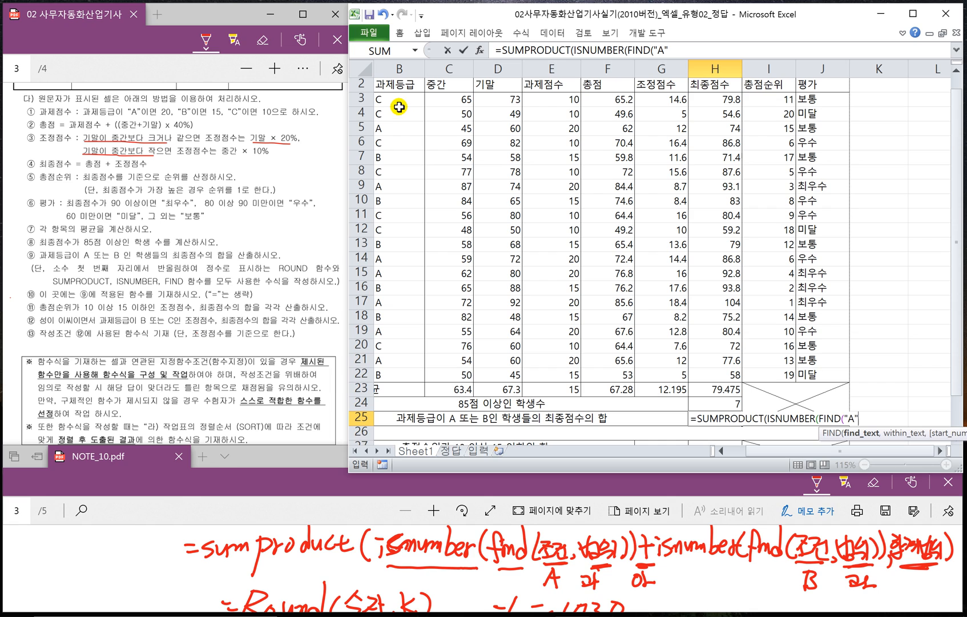
pyautogui.write(',')
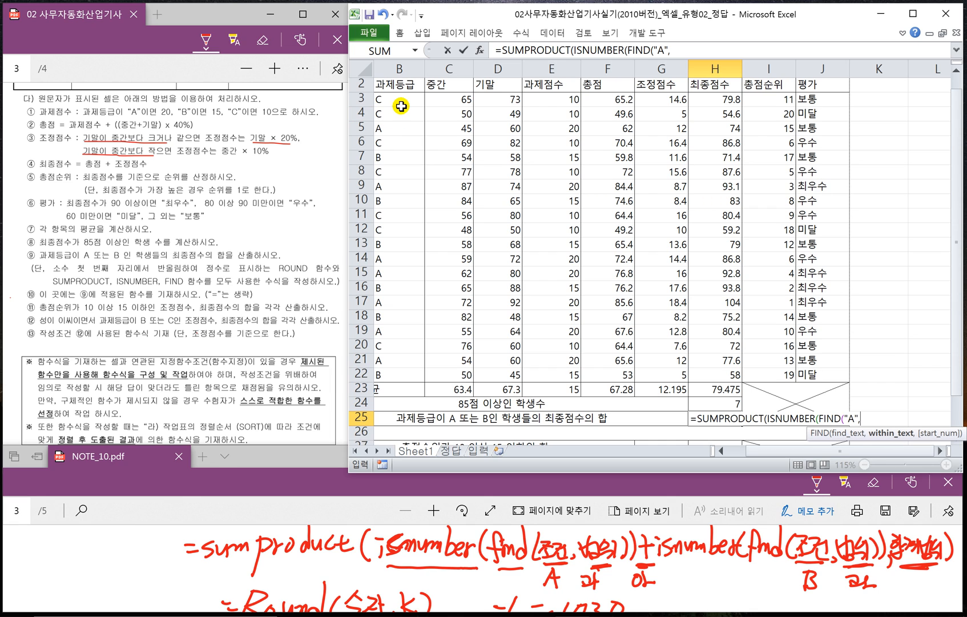
pyautogui.moveTo(400, 107); pyautogui.dragTo(397, 369)
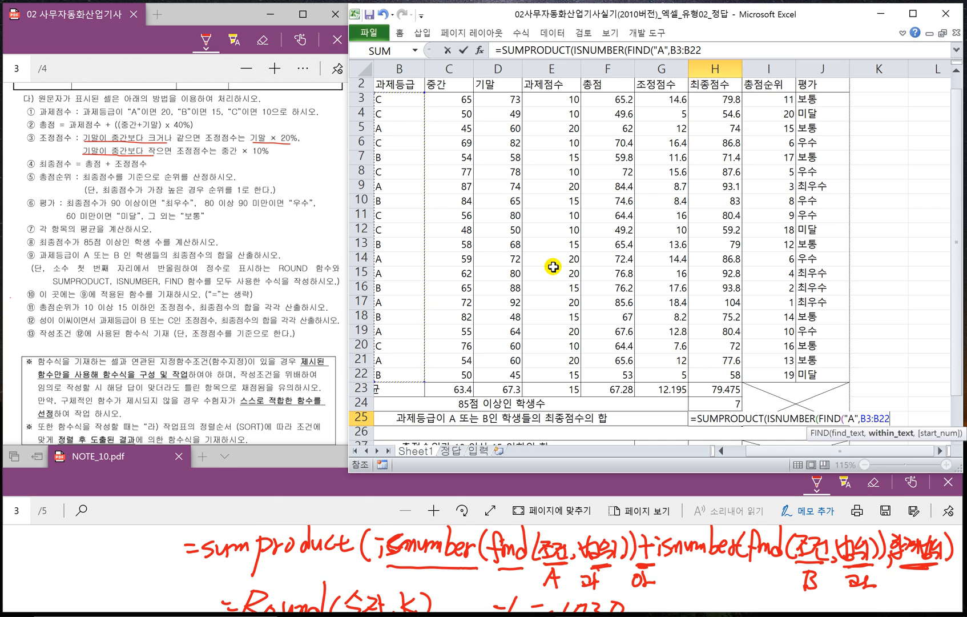
pyautogui.write('))')
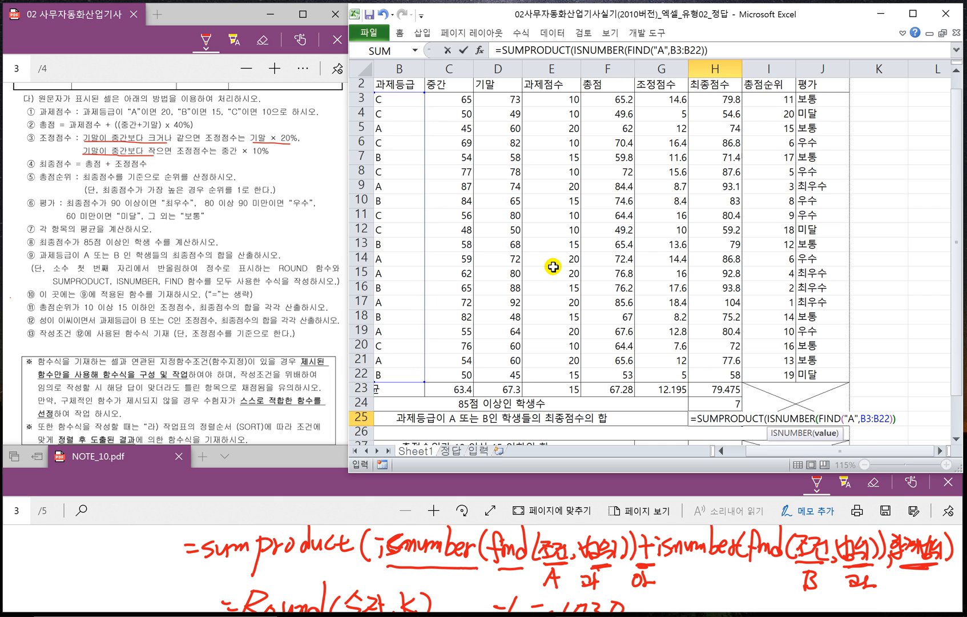
pyautogui.write('+')
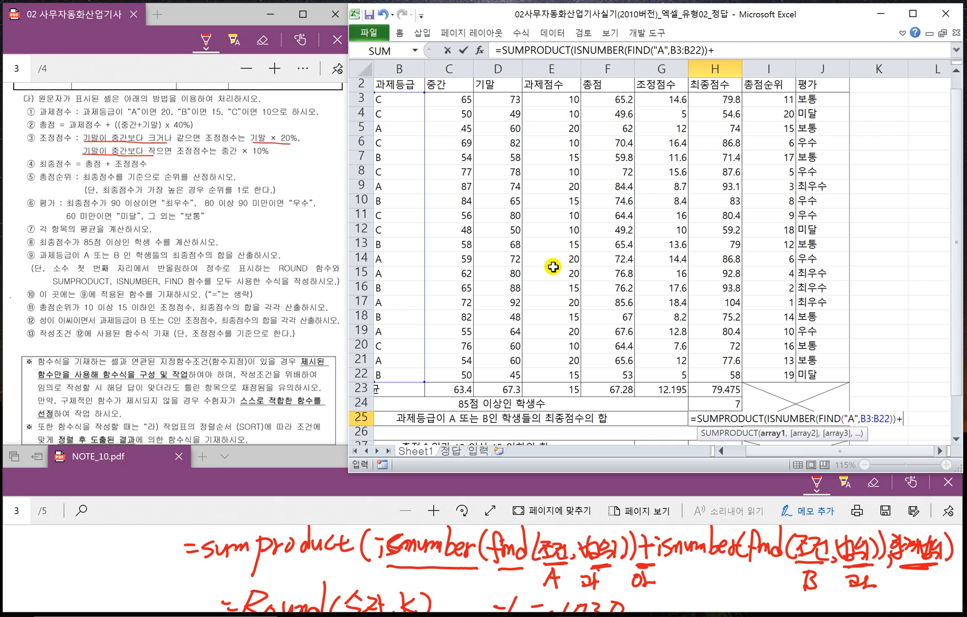
pyautogui.write('IS')
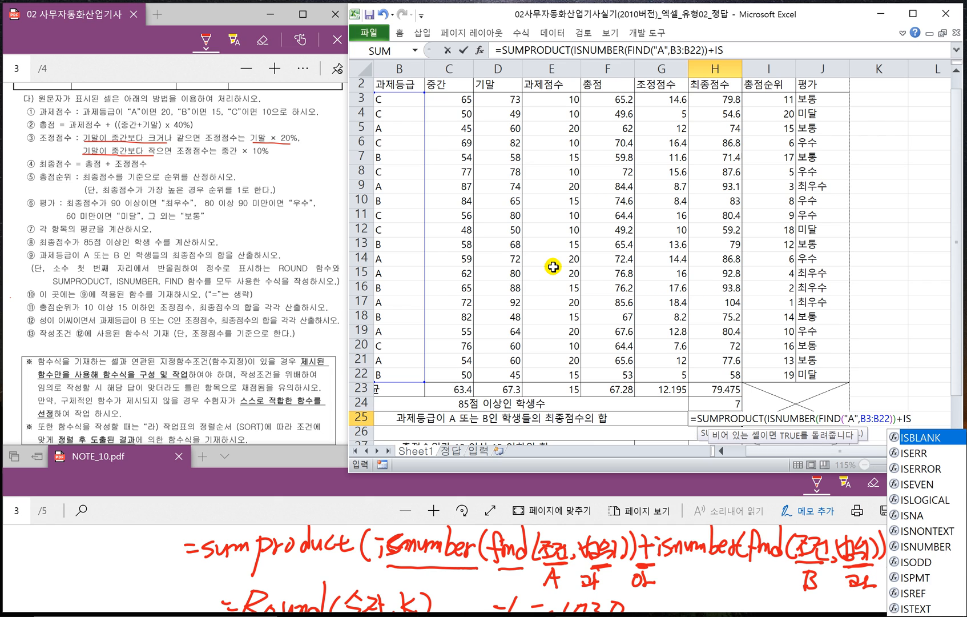
pyautogui.write('NUMBER')
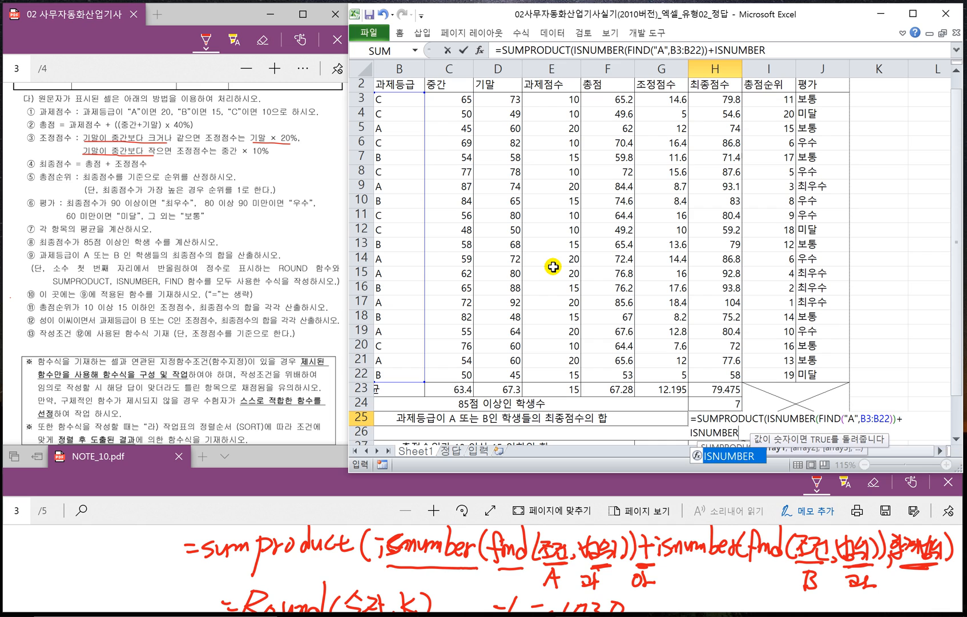
pyautogui.write('(FIND')
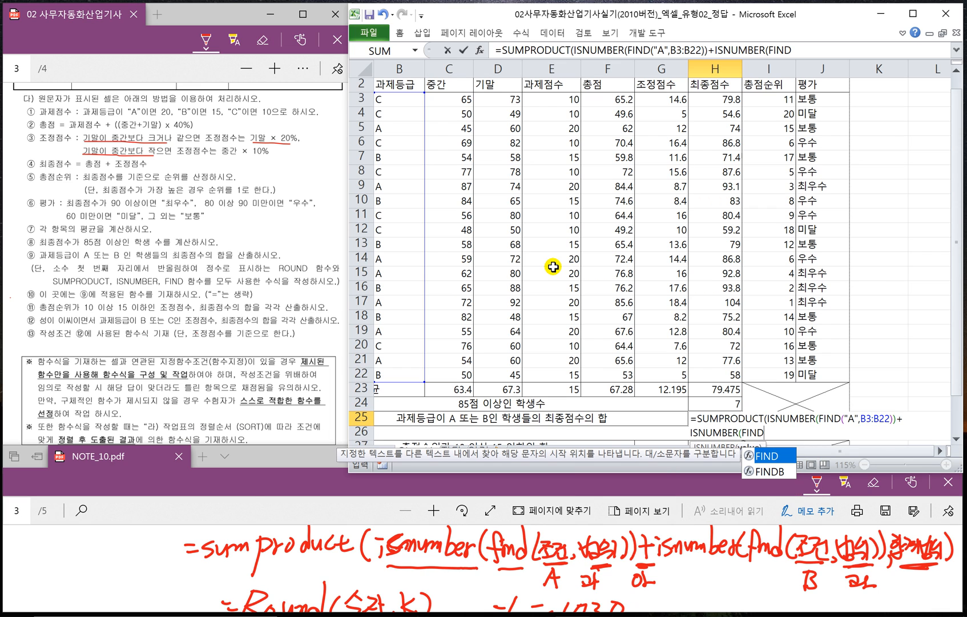
pyautogui.write('(')
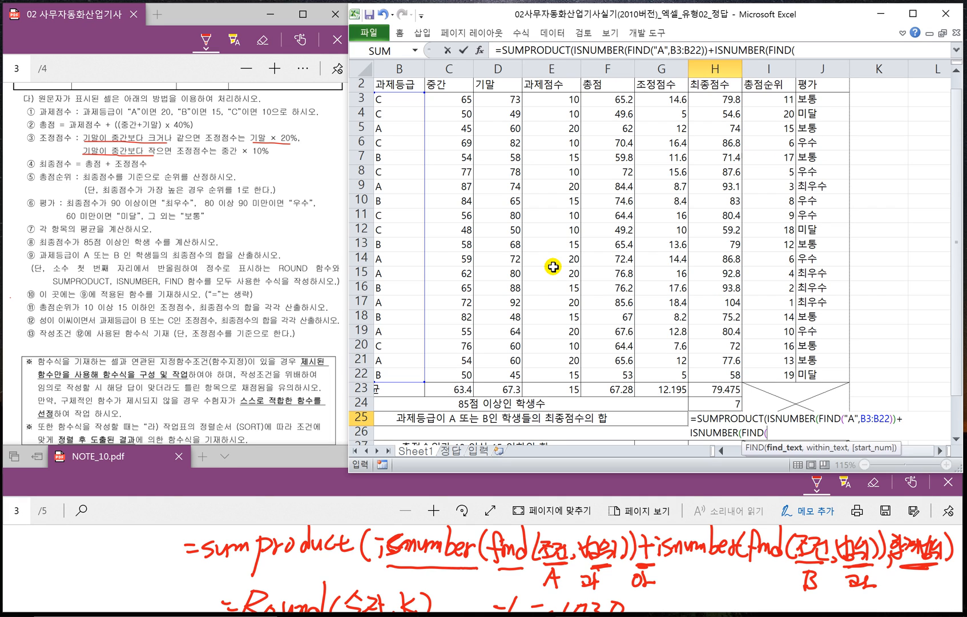
# - Add the alternative grade B condition +ISNUMBER(FIND("B",B3:B22)) to the H25 formula
pyautogui.write('"B",')
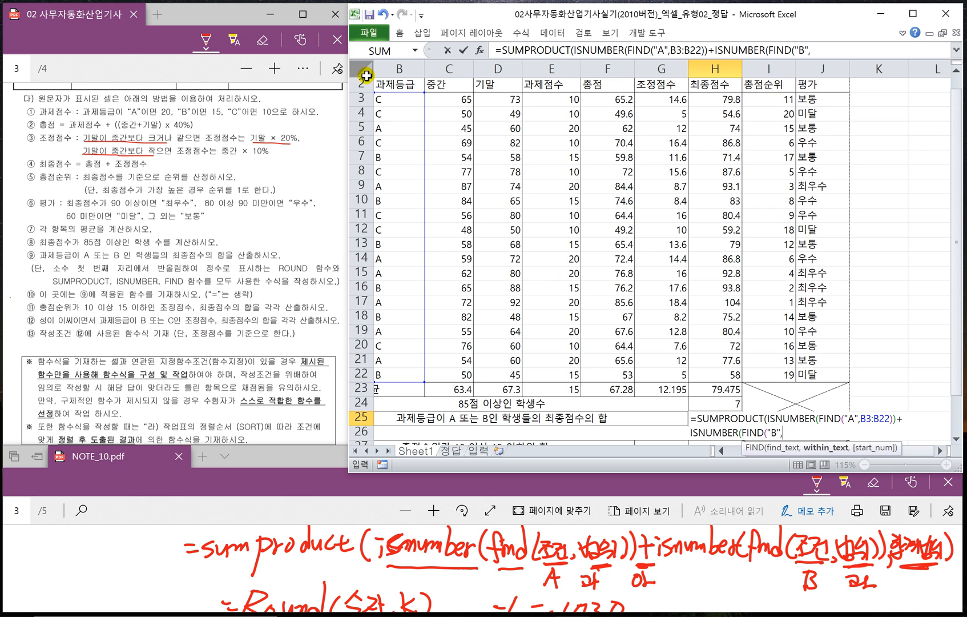
pyautogui.moveTo(387, 102); pyautogui.dragTo(394, 376)
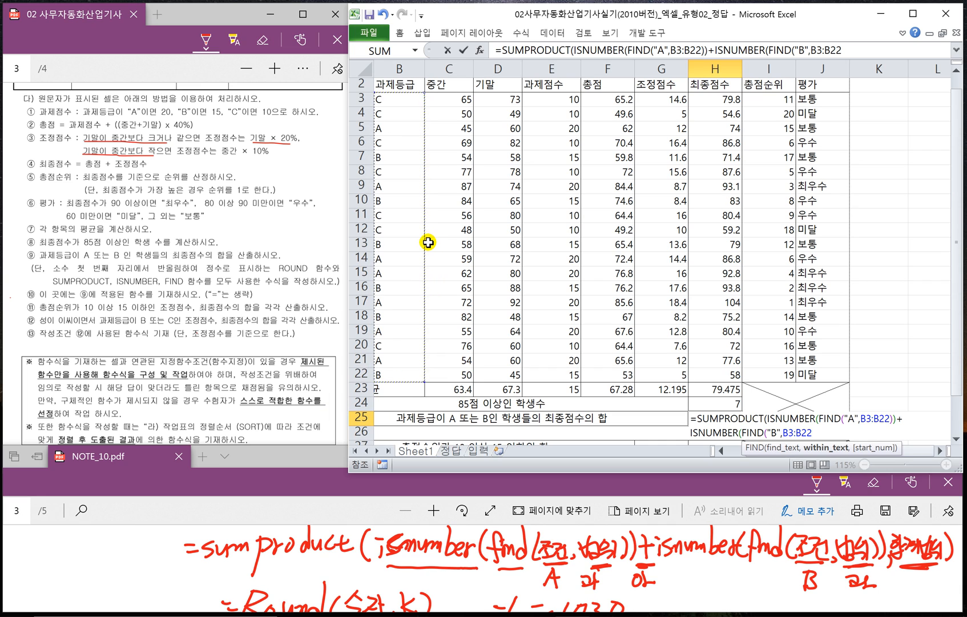
pyautogui.write(')')
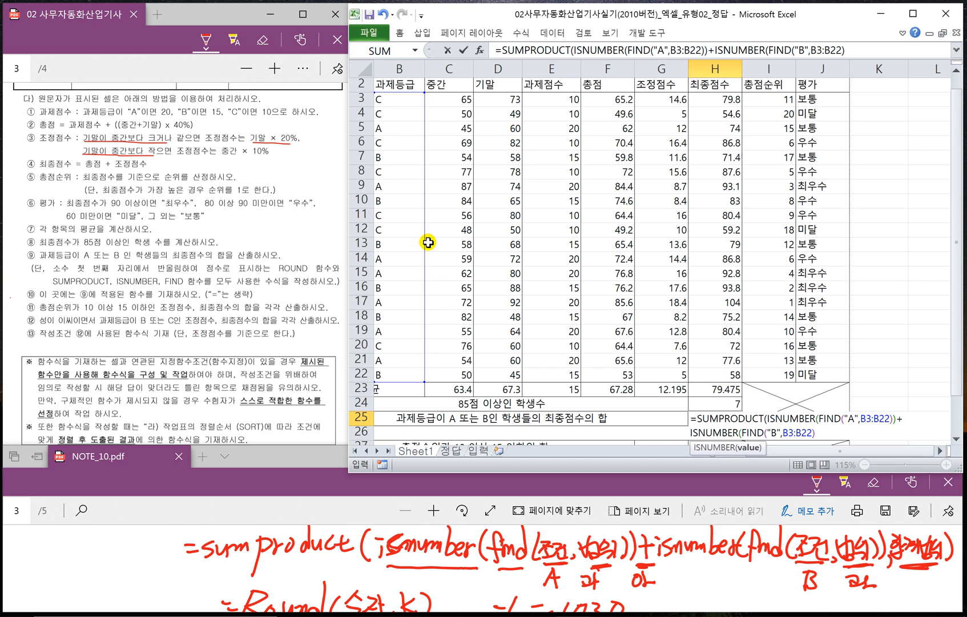
pyautogui.write(')')
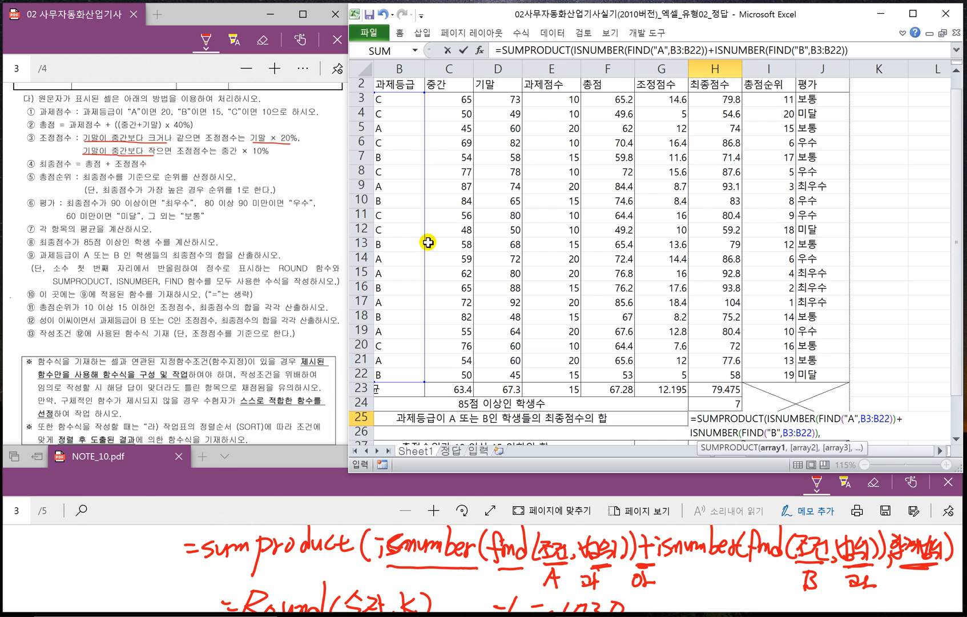
pyautogui.write(',')
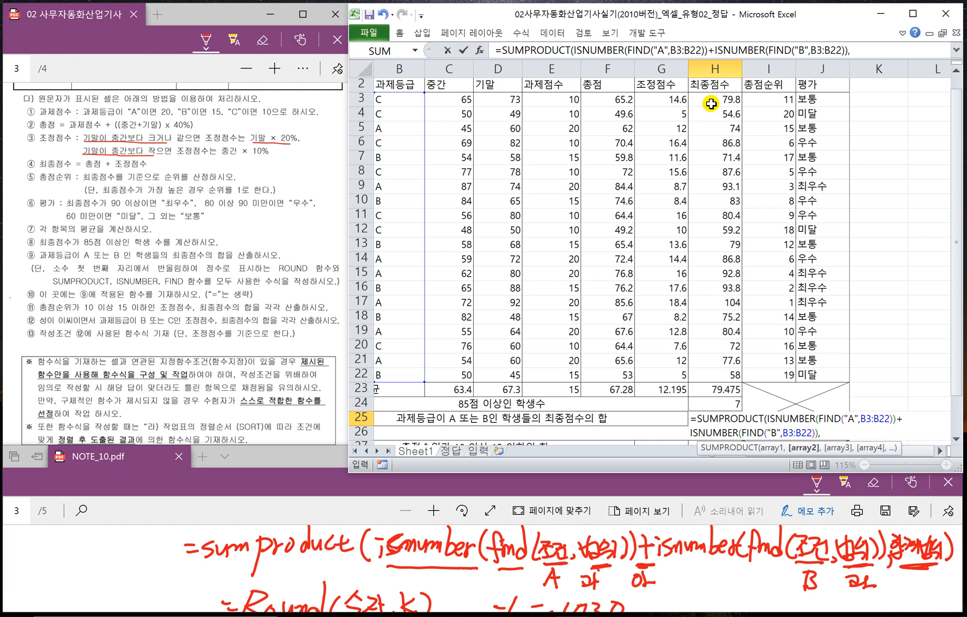
# - Complete the H25 SUMPRODUCT formula with the final score range H3:H22 as its second array
pyautogui.moveTo(711, 104); pyautogui.dragTo(713, 374)
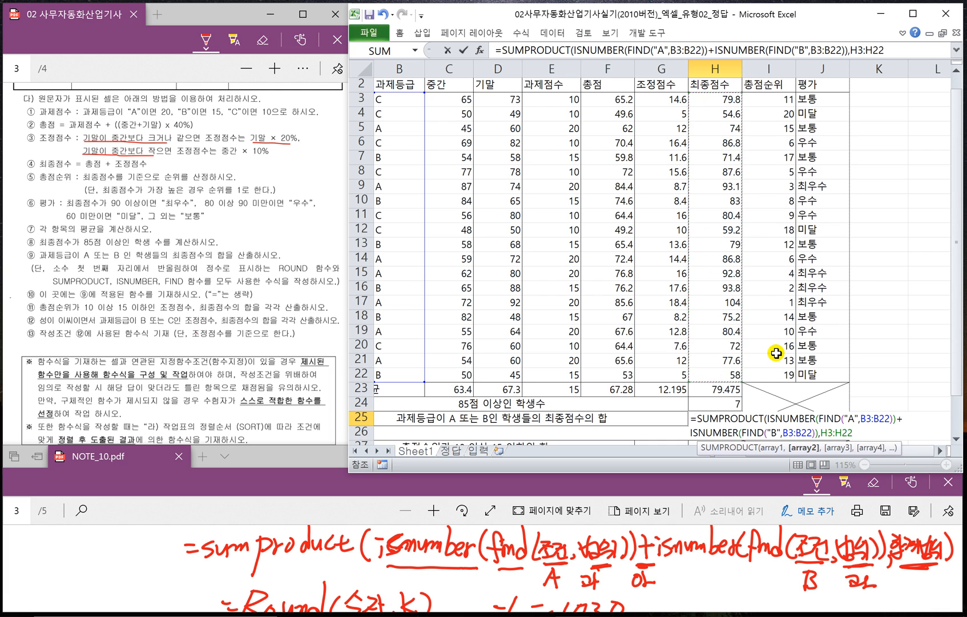
pyautogui.write(')')
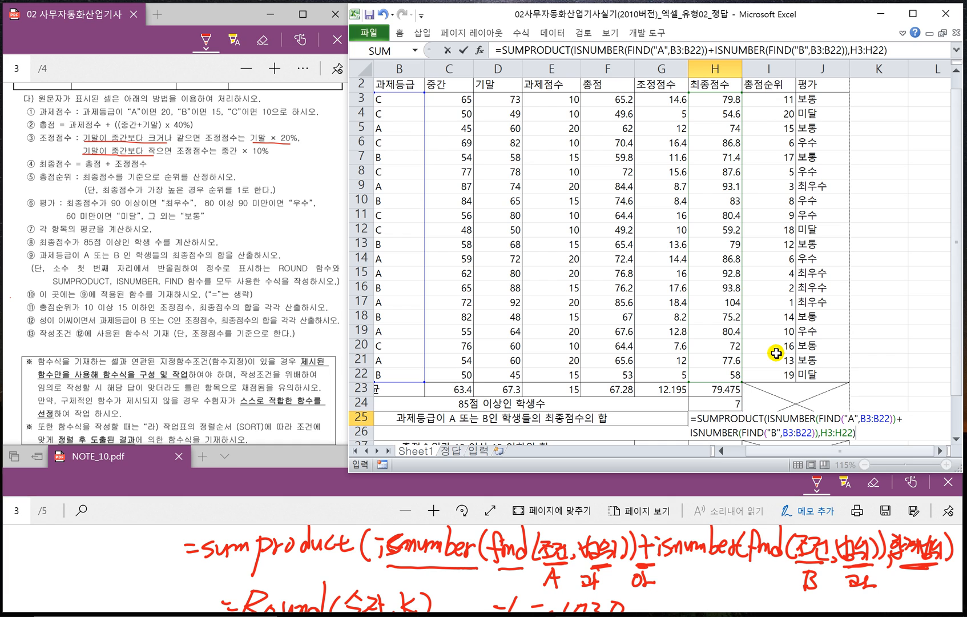
pyautogui.press('Return')
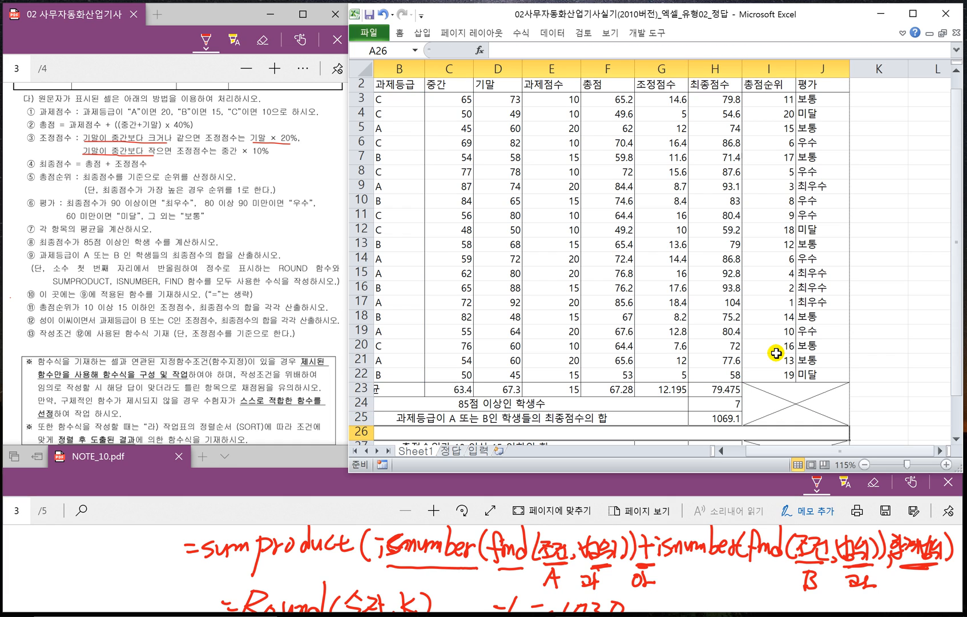
# - Wrap the SUMPRODUCT formula in H25 in ROUND with 0 as the digit argument
pyautogui.click(706, 419)
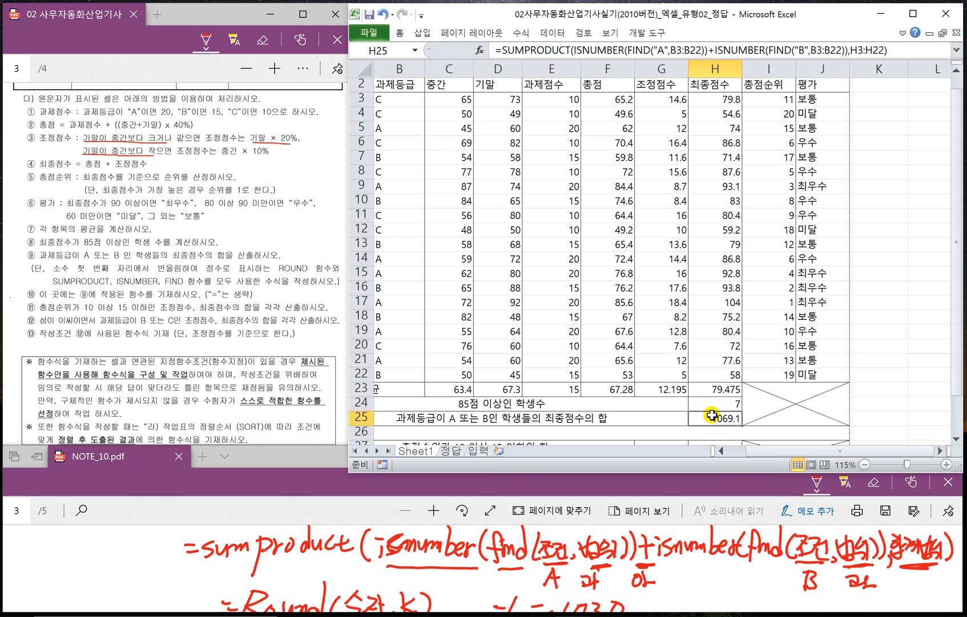
pyautogui.doubleClick(707, 419)
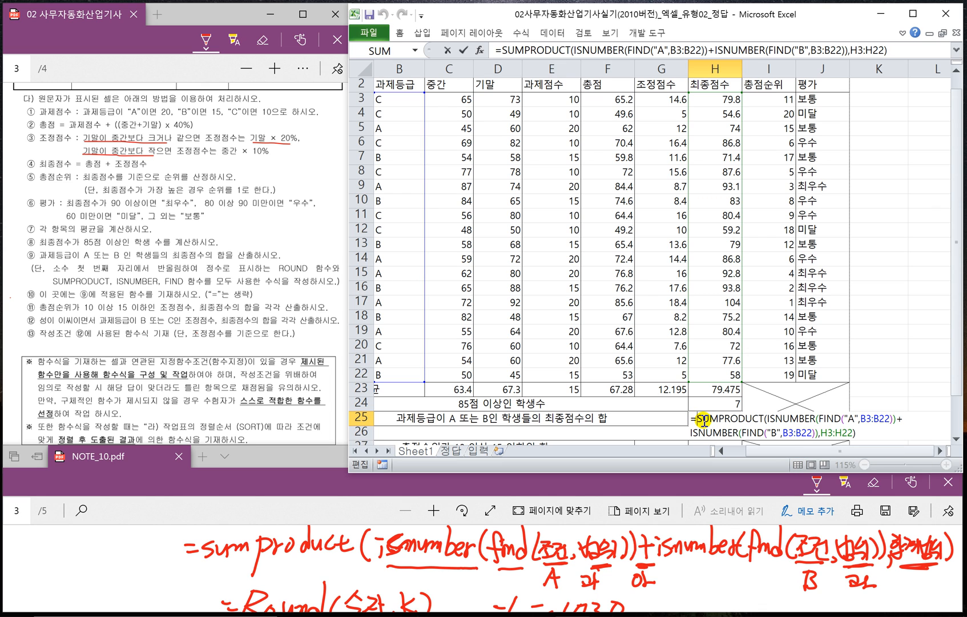
pyautogui.click(940, 451)
pyautogui.click(939, 451)
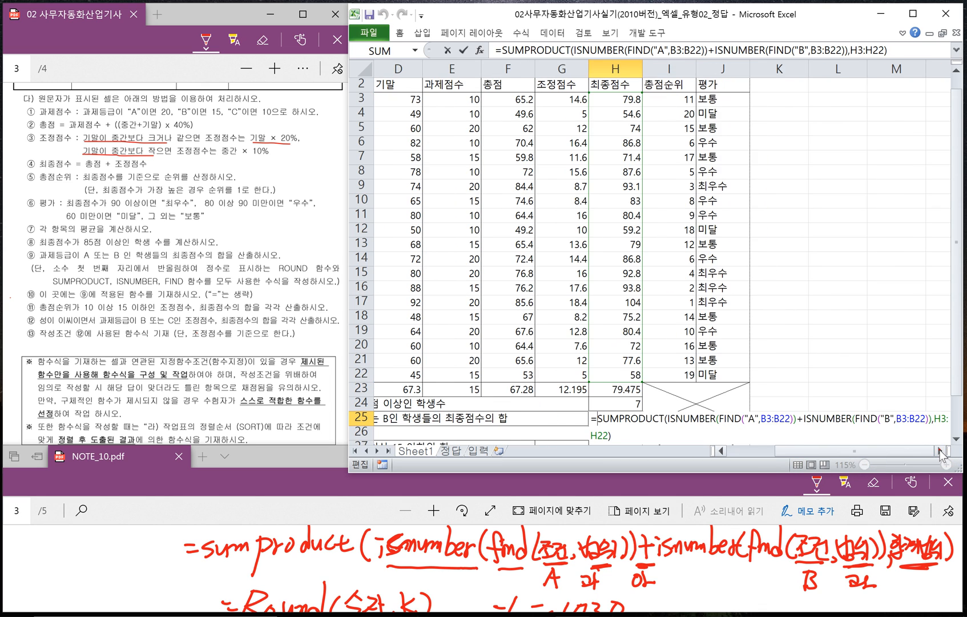
pyautogui.click(939, 451)
pyautogui.click(939, 451)
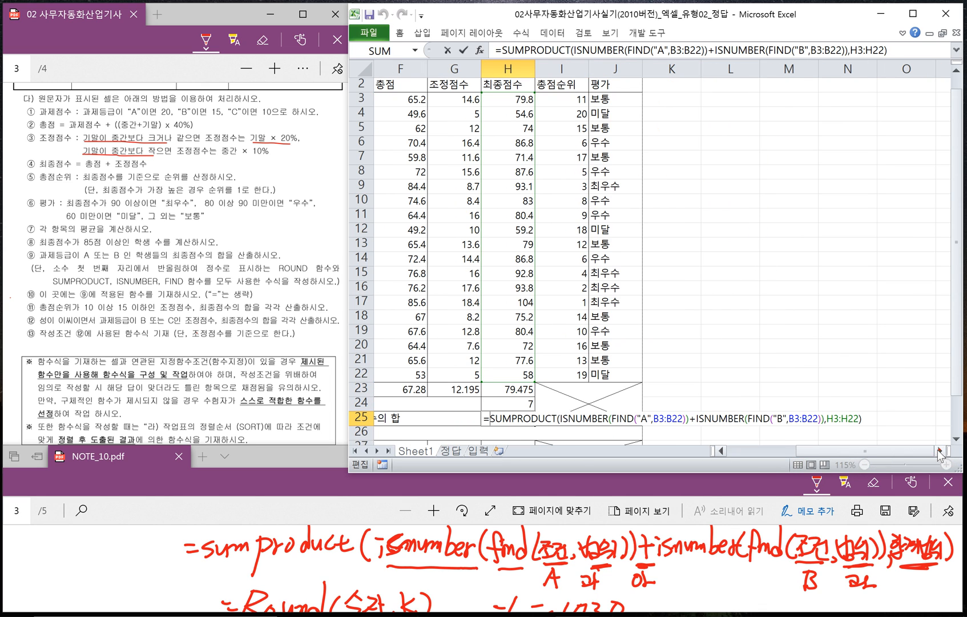
pyautogui.click(489, 418)
pyautogui.write('ROUND(')
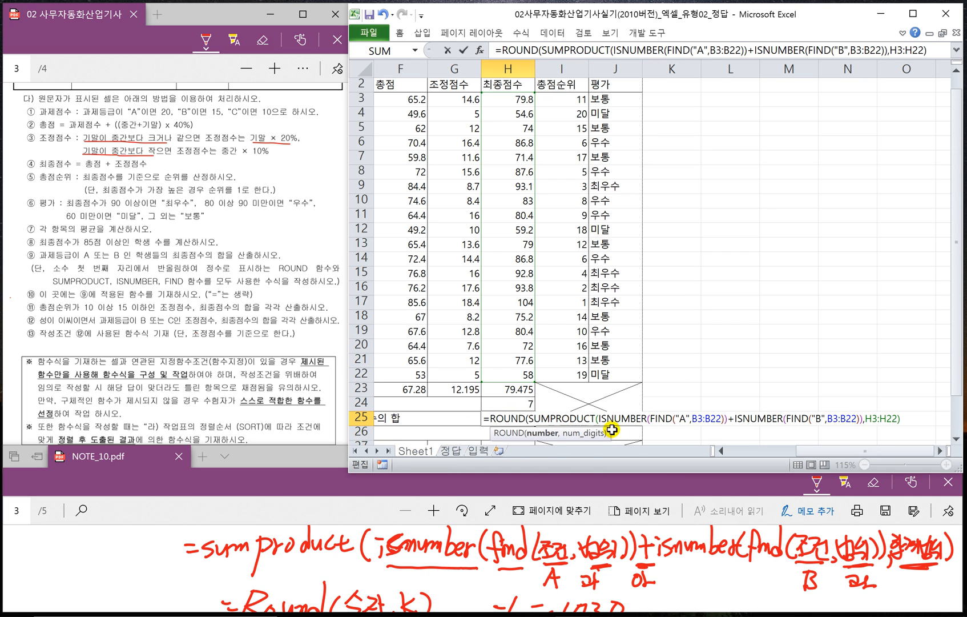
pyautogui.click(905, 419)
pyautogui.write(',0')
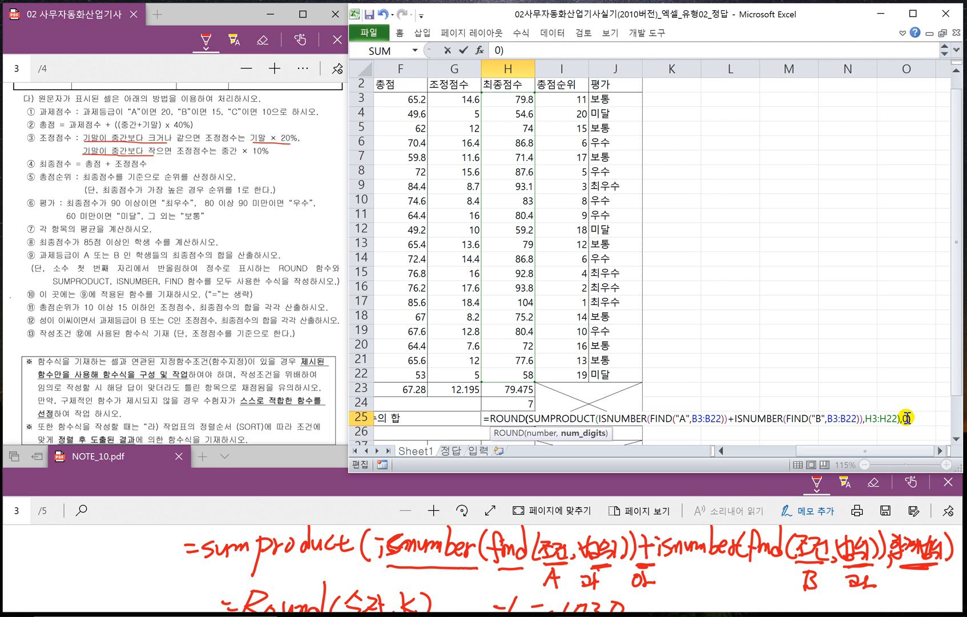
pyautogui.write(')')
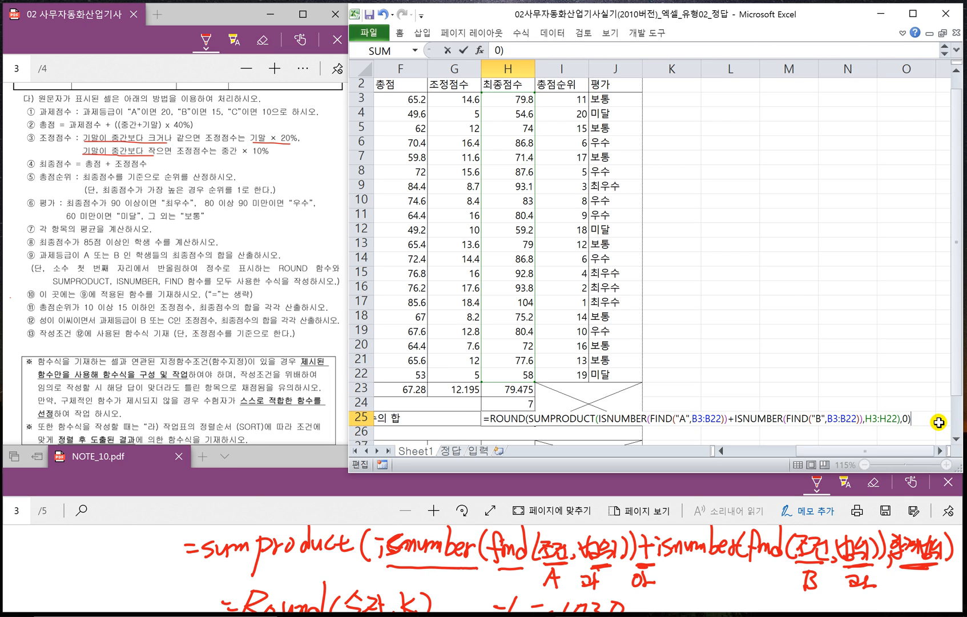
pyautogui.press('Return')
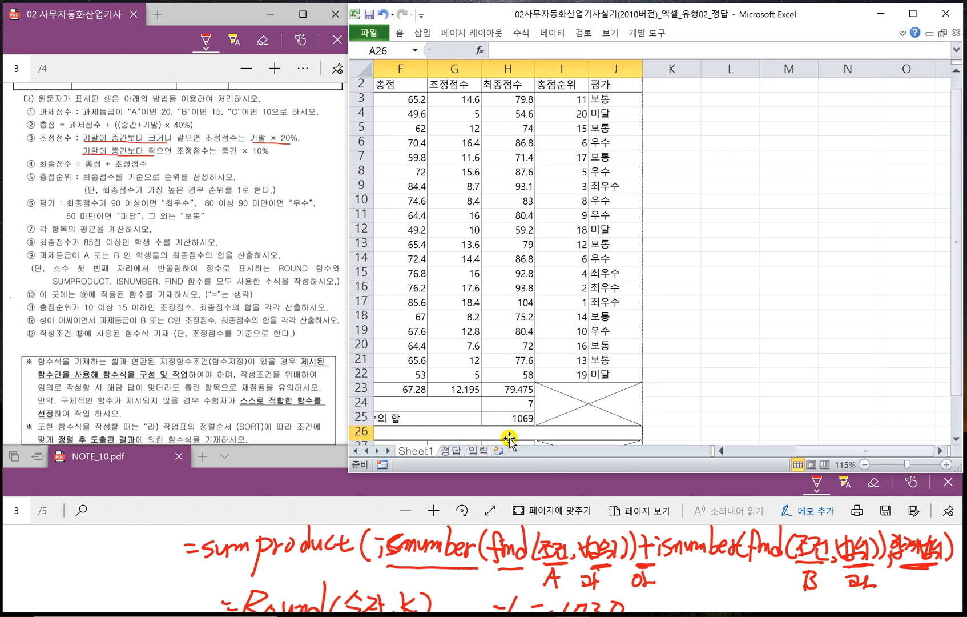
# - Copy the H25 ROUND(SUMPRODUCT(...)) formula without its equals sign and enter it as text in merged cell A26
pyautogui.moveTo(807, 451); pyautogui.dragTo(705, 451)
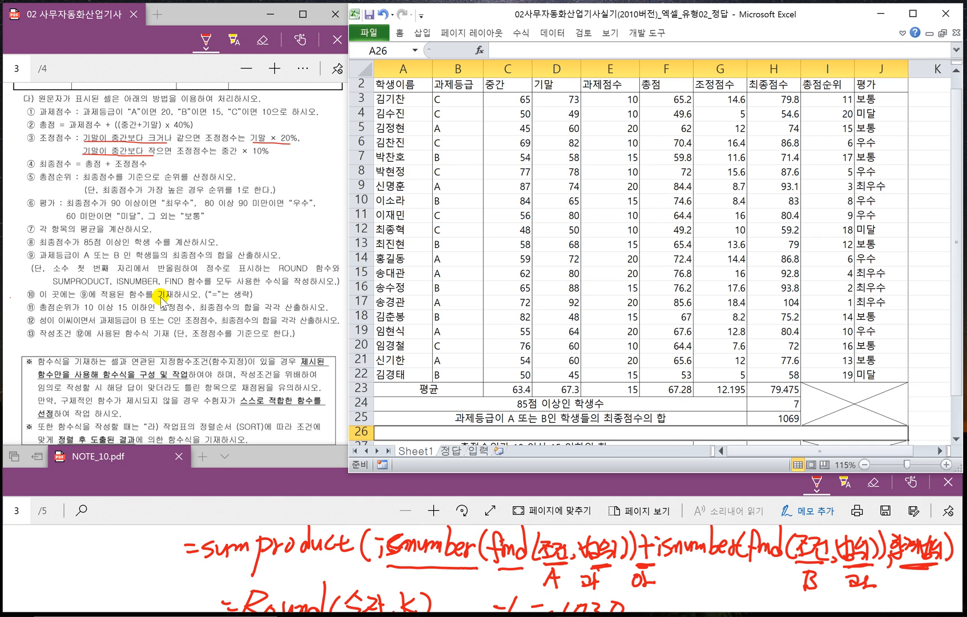
pyautogui.click(602, 420)
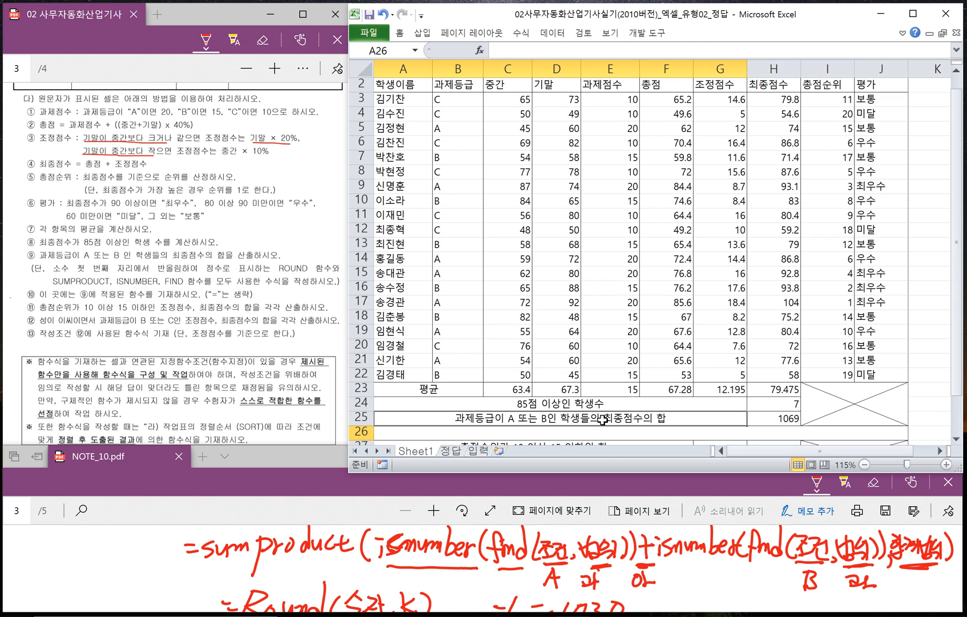
pyautogui.click(799, 419)
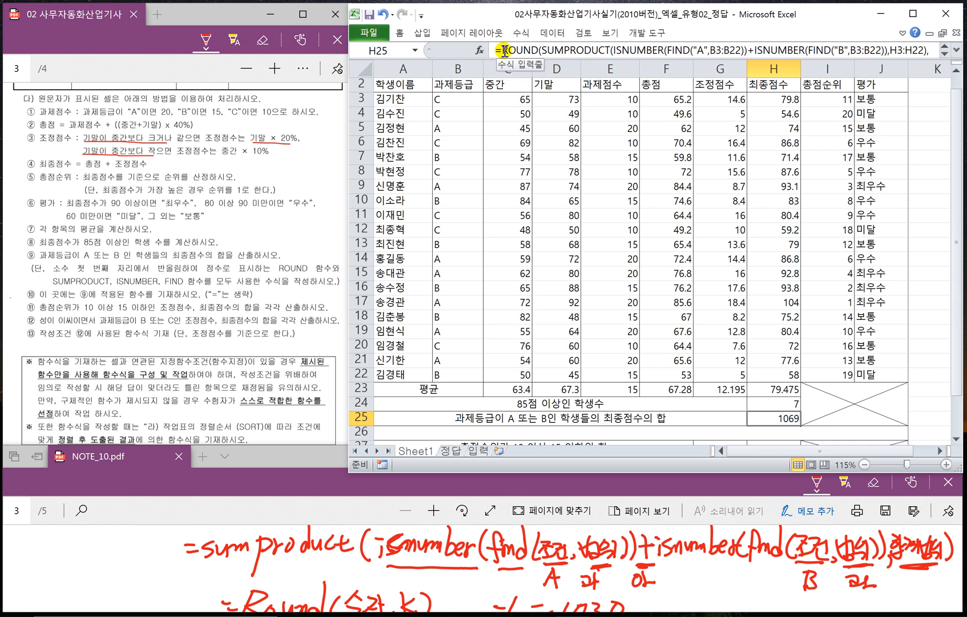
pyautogui.click(702, 57)
pyautogui.moveTo(703, 61); pyautogui.dragTo(860, 53)
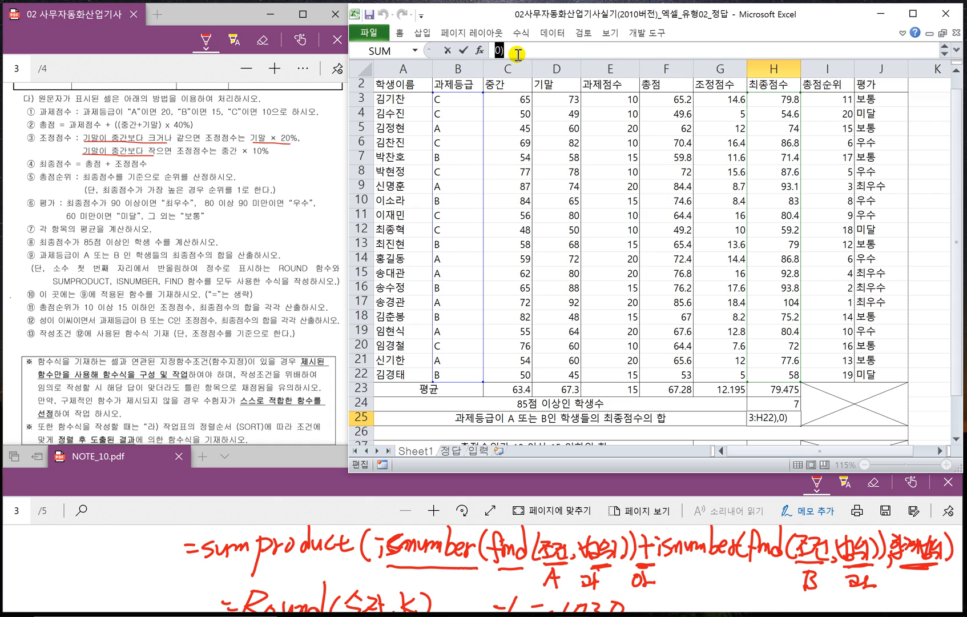
pyautogui.click(536, 433)
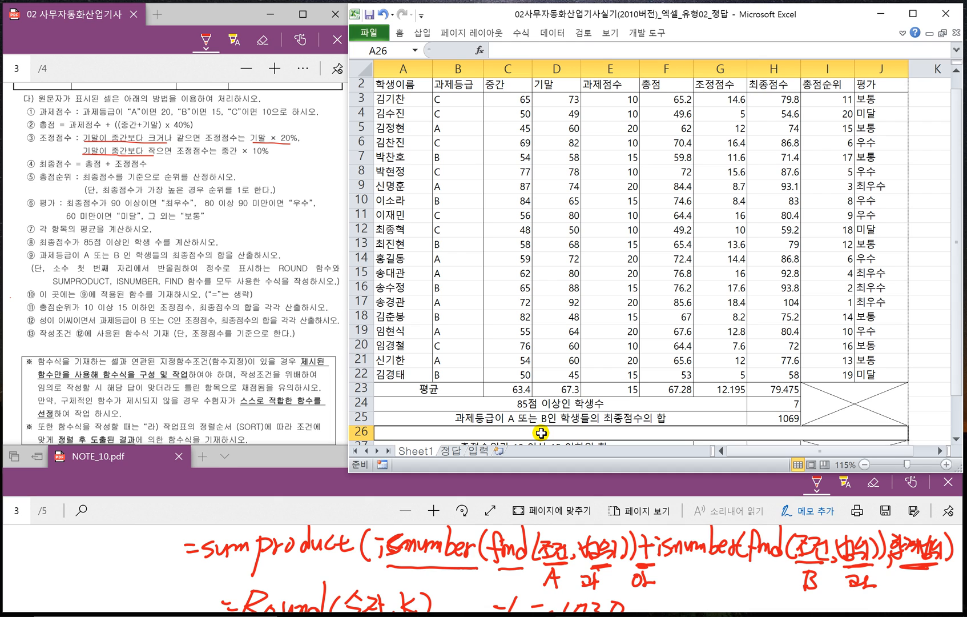
pyautogui.doubleClick(541, 434)
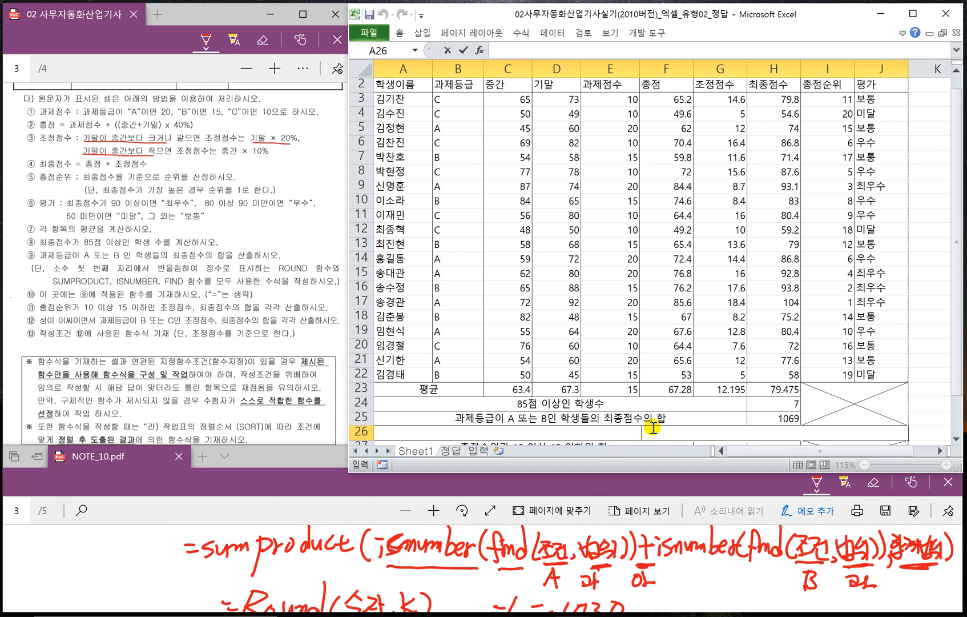
pyautogui.write('ROUND(SUMPRODUCT(ISNUMBER(FIND("A",B3:B22))+ISNUMBER(FIND("B",B3:B22)),H3:H22),0)')
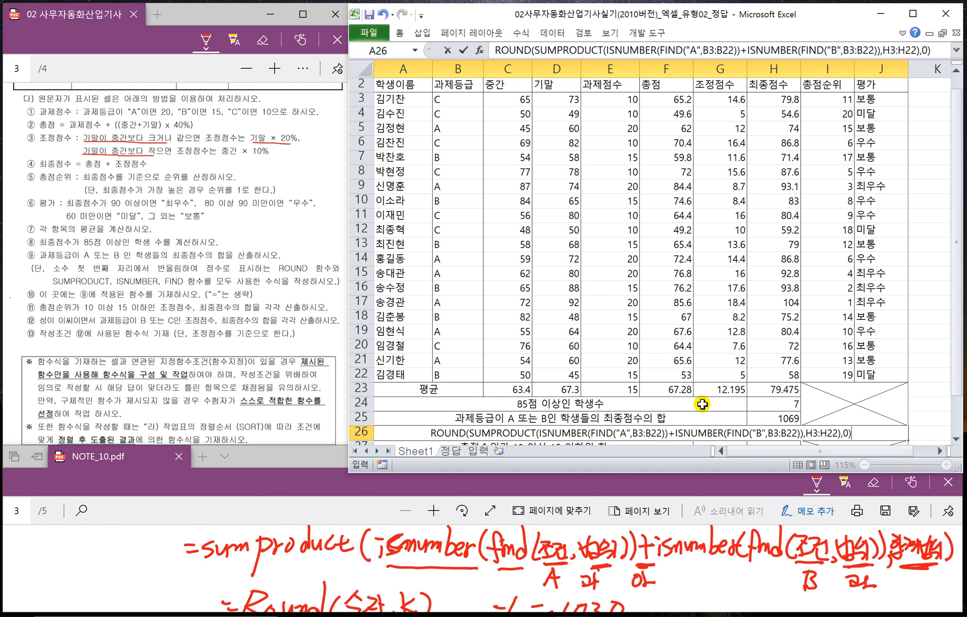
pyautogui.press('Return')
# - Switch to NOTE_10.pdf and handwrite the syntax =sumifs(합계범위, 범위1, 조건1, 범위2, 조건2) in a blank area below the ROUND notes
pyautogui.scroll(-2, 700, 411)
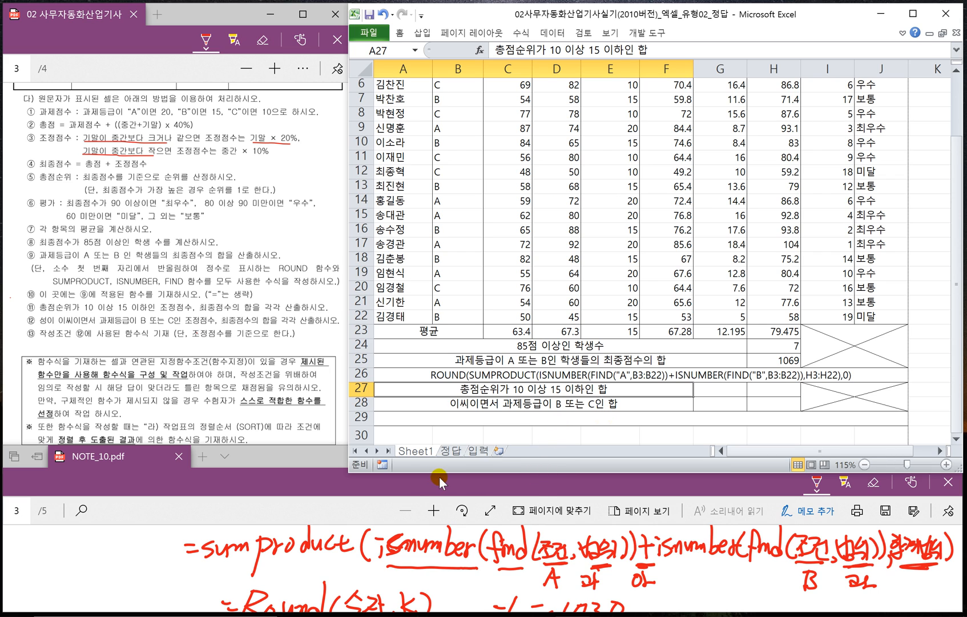
pyautogui.click(416, 484)
pyautogui.scroll(-4, 531, 549)
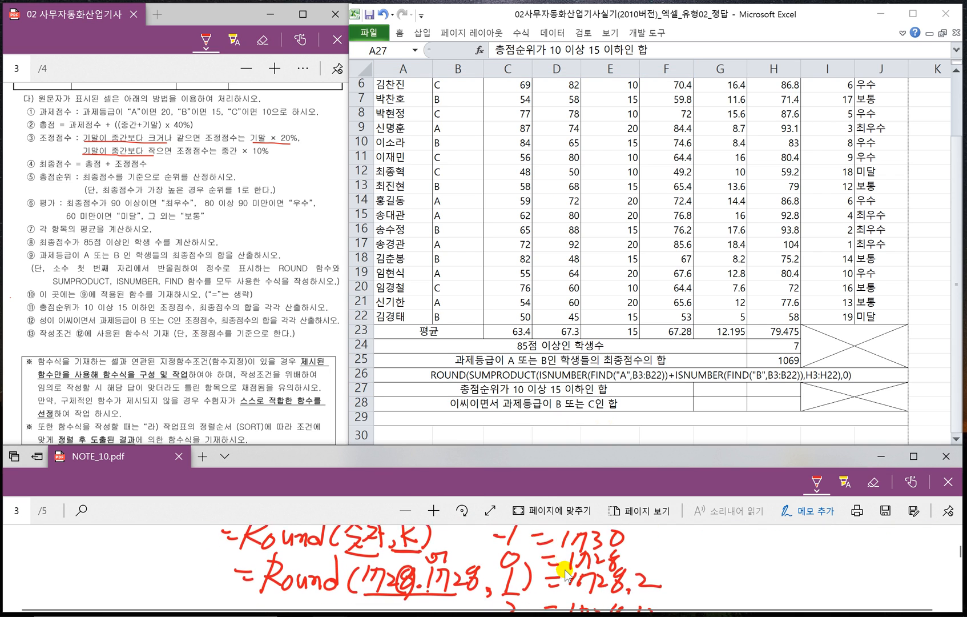
pyautogui.scroll(-3, 571, 571)
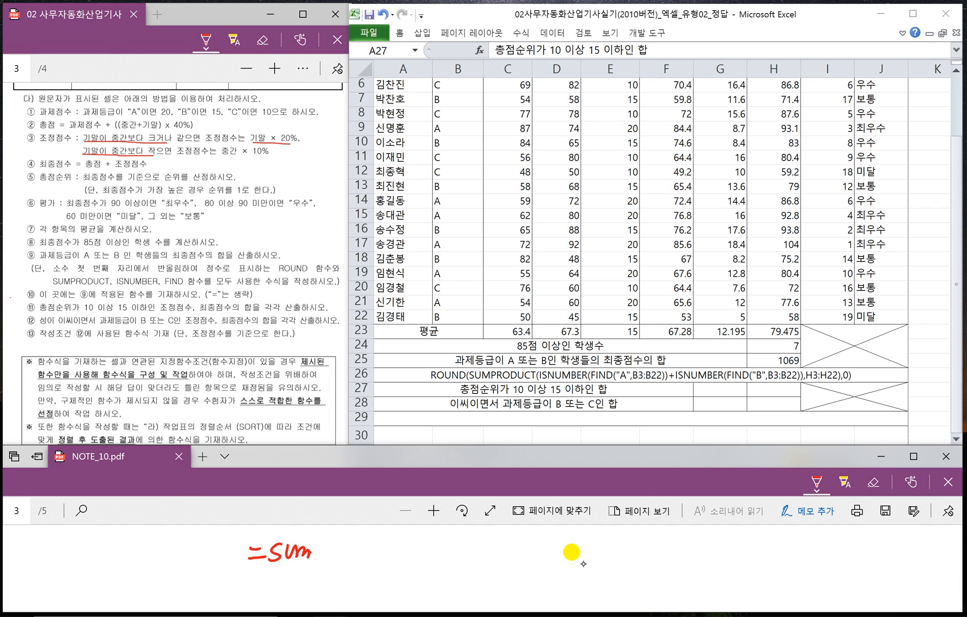
pyautogui.moveTo(357, 550); pyautogui.dragTo(341, 571)
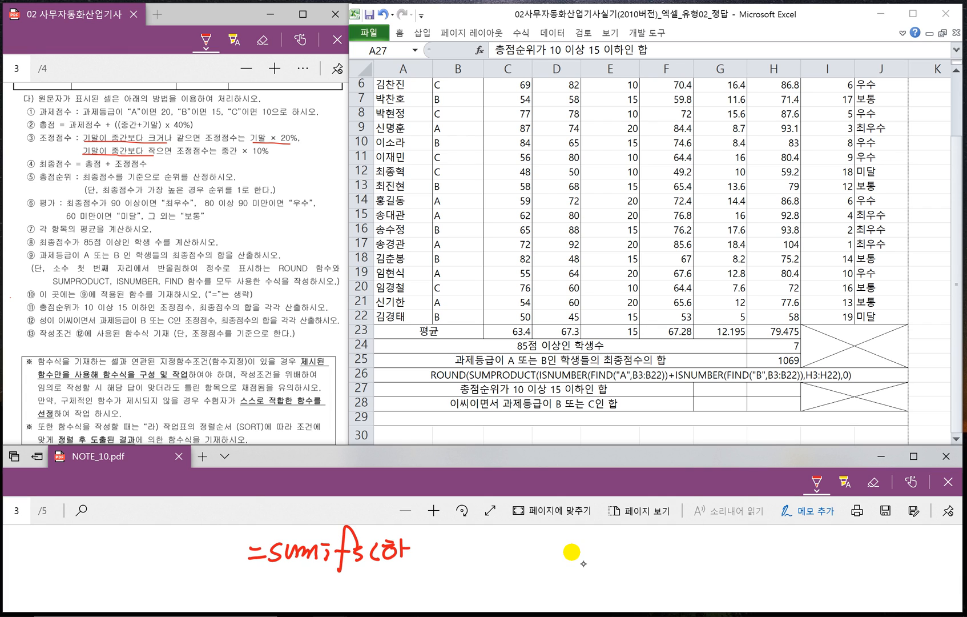
pyautogui.moveTo(384, 552); pyautogui.dragTo(397, 568)
pyautogui.moveTo(441, 535); pyautogui.dragTo(440, 563)
pyautogui.moveTo(447, 543); pyautogui.dragTo(477, 564)
pyautogui.moveTo(485, 561); pyautogui.dragTo(499, 562)
pyautogui.moveTo(491, 549)
pyautogui.mouseDown()
pyautogui.moveTo(509, 543)
pyautogui.moveTo(517, 568)
pyautogui.mouseUp()
pyautogui.moveTo(523, 545); pyautogui.dragTo(522, 558)
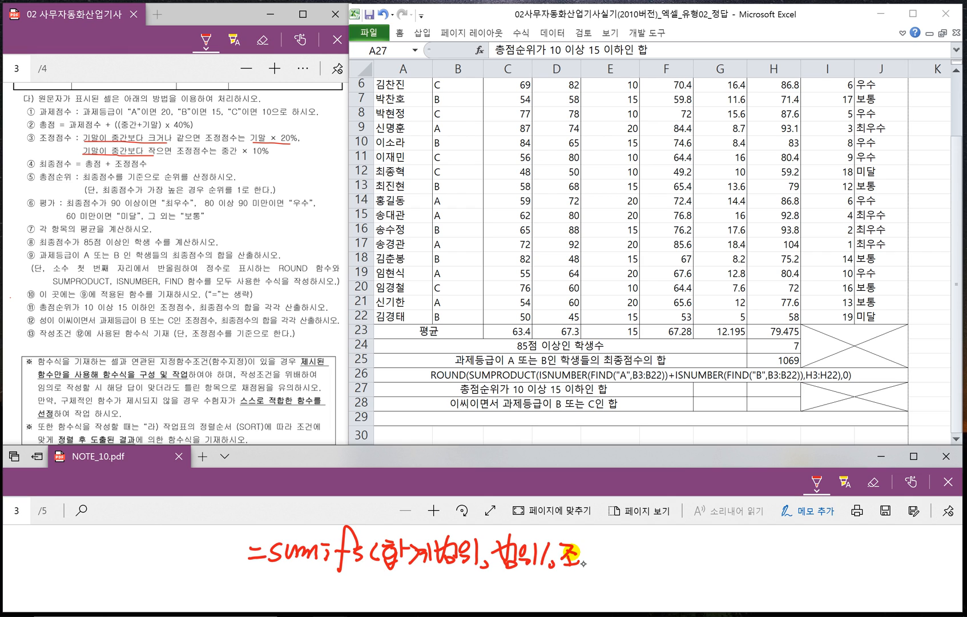
pyautogui.moveTo(586, 555); pyautogui.dragTo(597, 566)
pyautogui.moveTo(603, 542)
pyautogui.mouseDown()
pyautogui.moveTo(603, 568)
pyautogui.moveTo(627, 564)
pyautogui.mouseUp()
pyautogui.moveTo(635, 540)
pyautogui.mouseDown()
pyautogui.moveTo(636, 564)
pyautogui.moveTo(647, 565)
pyautogui.mouseUp()
pyautogui.moveTo(631, 557); pyautogui.dragTo(661, 562)
pyautogui.moveTo(666, 543)
pyautogui.mouseDown()
pyautogui.moveTo(666, 567)
pyautogui.moveTo(711, 562)
pyautogui.mouseUp()
pyautogui.moveTo(708, 545)
pyautogui.mouseDown()
pyautogui.moveTo(717, 561)
pyautogui.moveTo(746, 559)
pyautogui.mouseUp()
pyautogui.moveTo(750, 539); pyautogui.dragTo(751, 570)
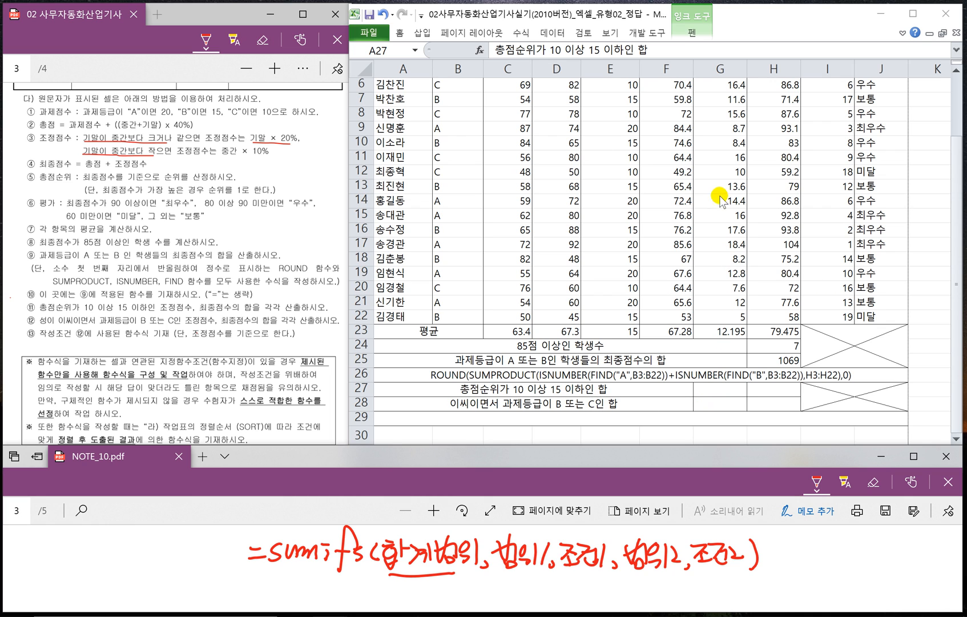
# - Underline 합계범위 in the handwritten SUMIFS syntax and label it 조정점수, checking that column in the worksheet
pyautogui.click(738, 241)
pyautogui.scroll(2, 711, 233)
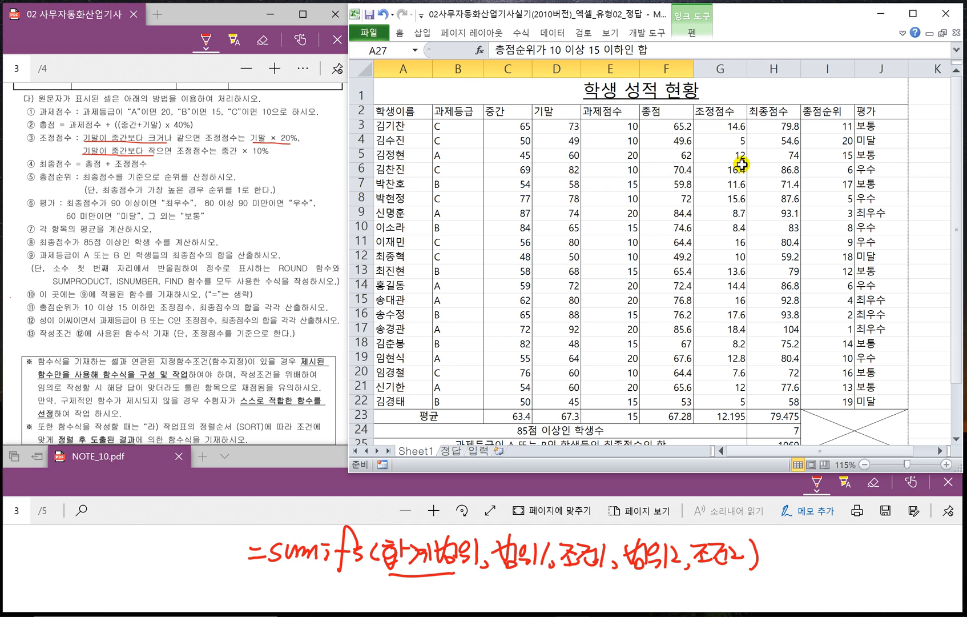
pyautogui.scroll(-1, 772, 194)
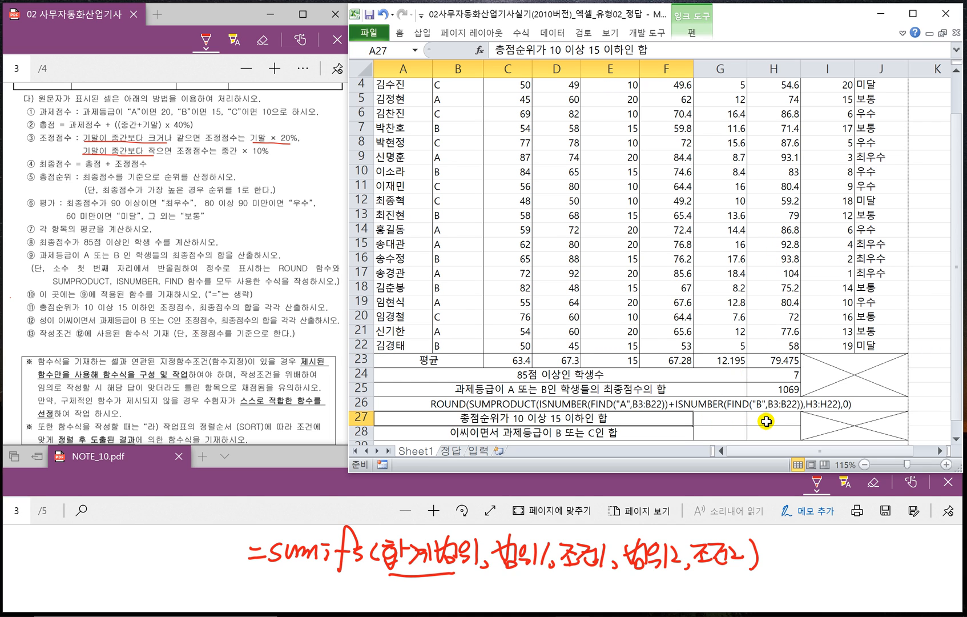
pyautogui.scroll(-1, 739, 421)
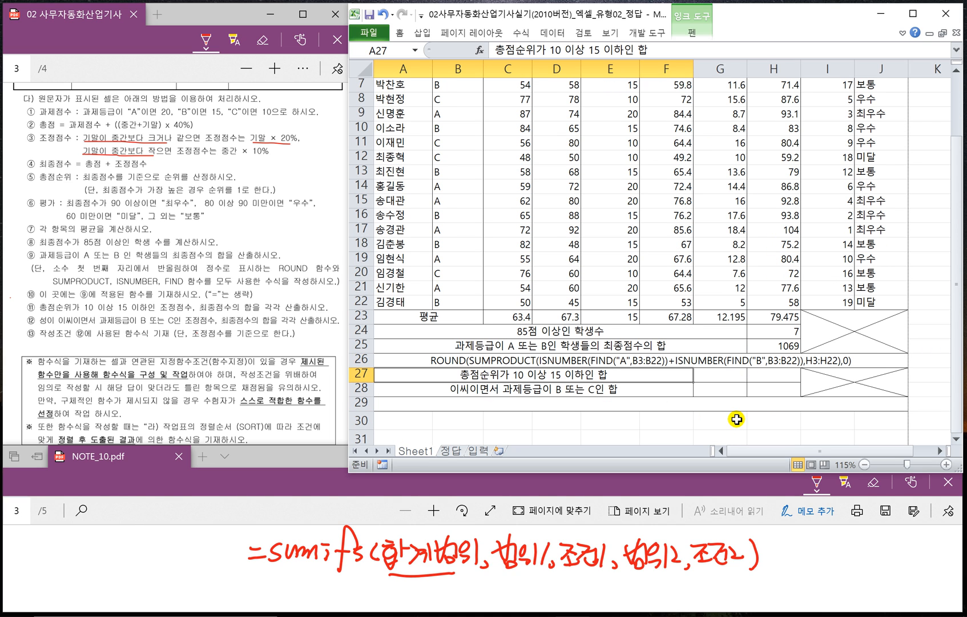
pyautogui.moveTo(387, 573); pyautogui.dragTo(445, 573)
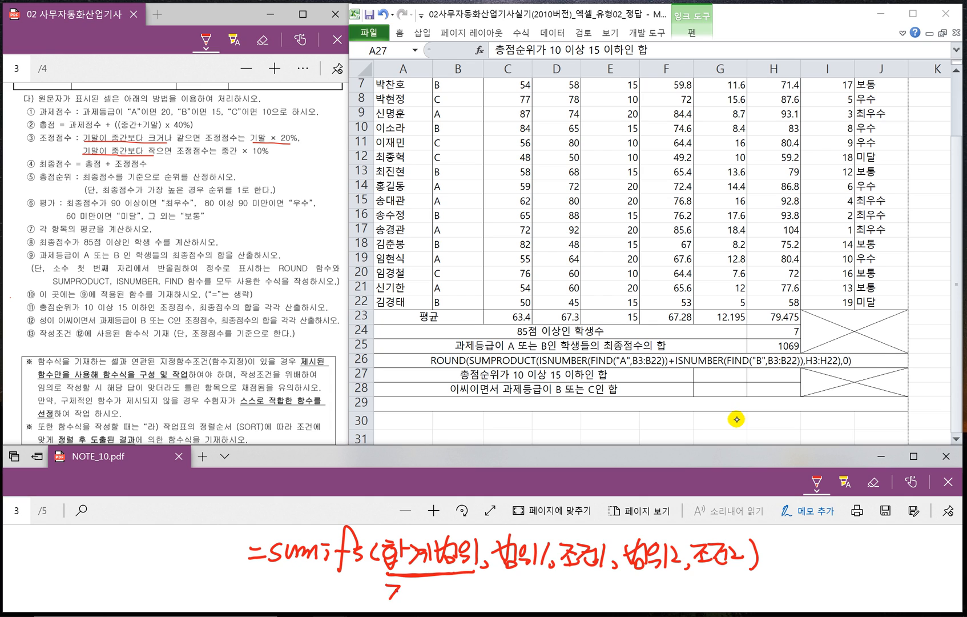
pyautogui.moveTo(427, 584); pyautogui.dragTo(438, 597)
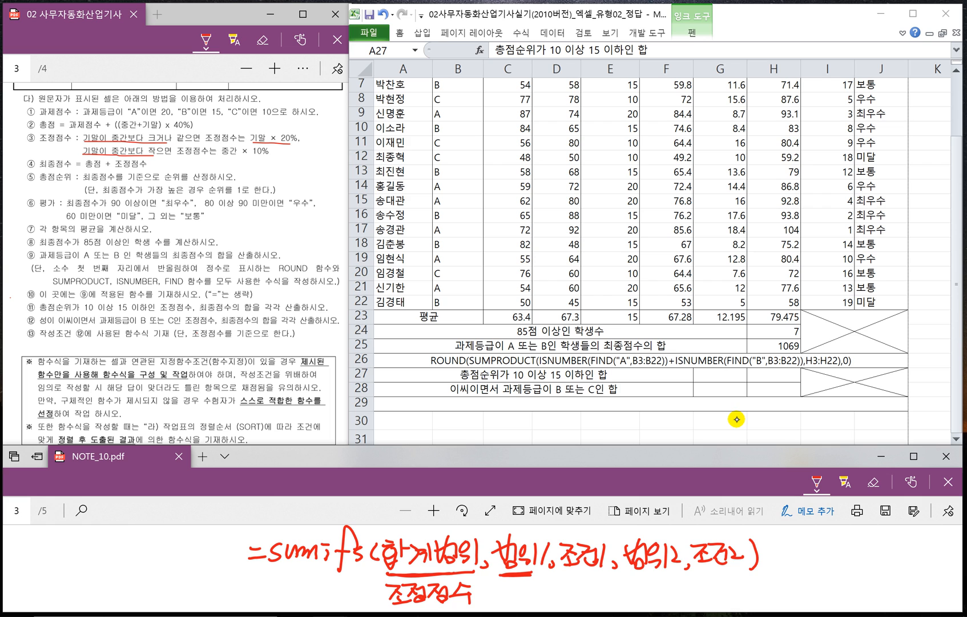
# - Underline 범위1 and 조건1 in the handwritten SUMIFS syntax and label them 총점순위 and ">=10"
pyautogui.click(825, 171)
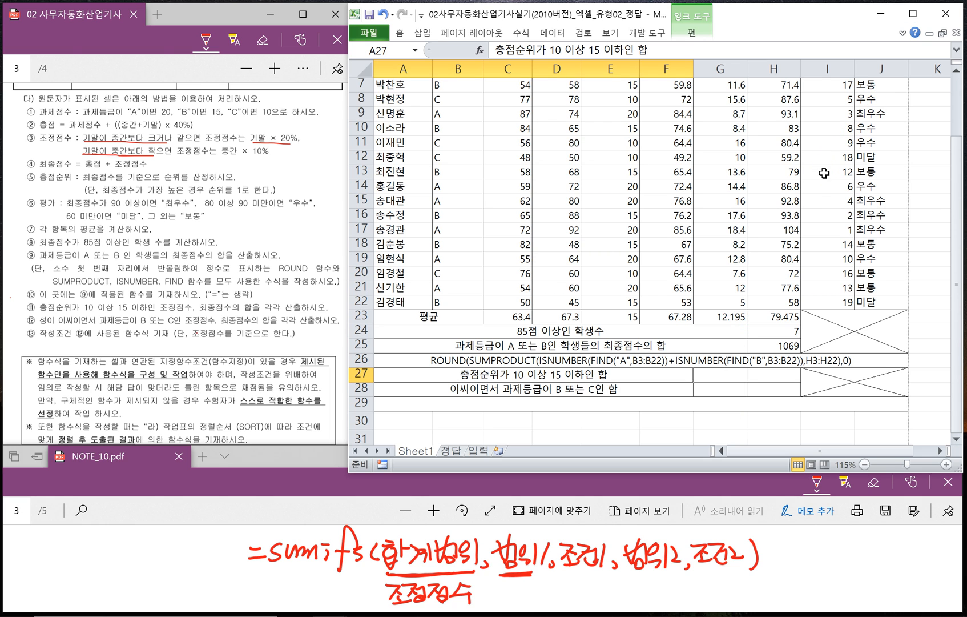
pyautogui.scroll(2, 827, 168)
pyautogui.scroll(-2, 827, 166)
pyautogui.moveTo(487, 581); pyautogui.dragTo(526, 601)
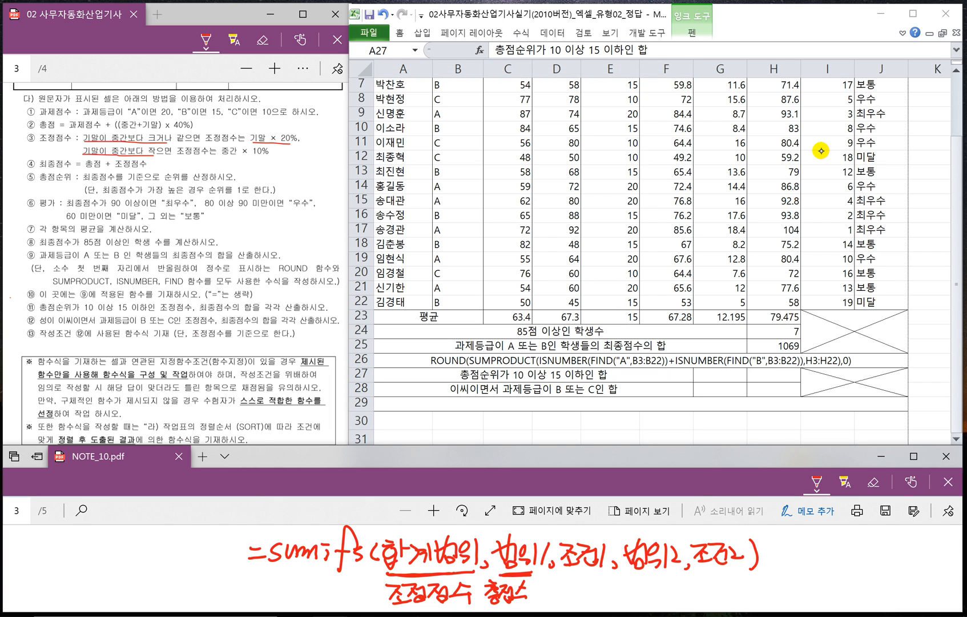
pyautogui.moveTo(565, 573); pyautogui.dragTo(608, 576)
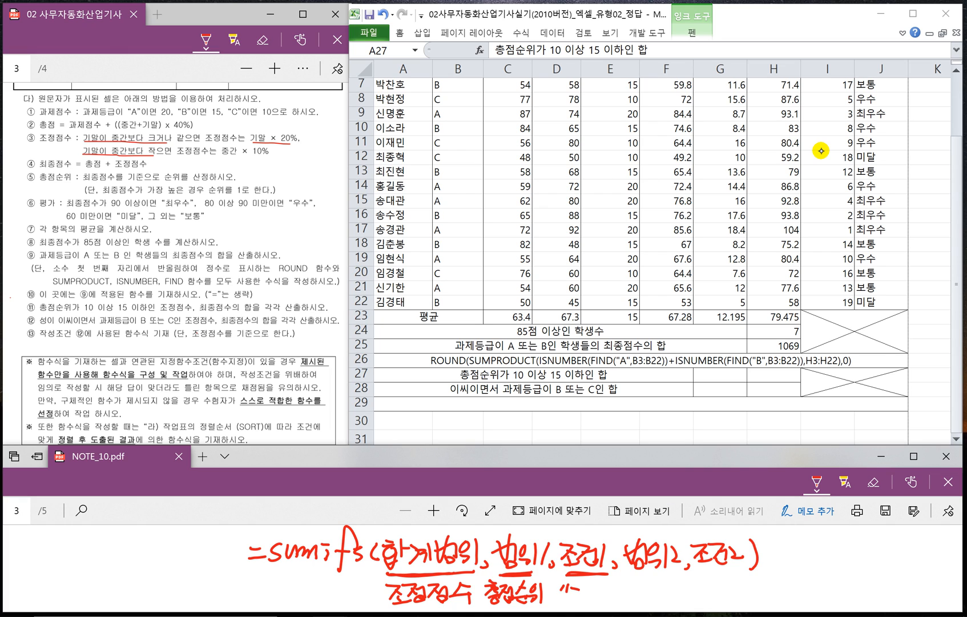
pyautogui.moveTo(594, 586); pyautogui.dragTo(593, 601)
pyautogui.moveTo(604, 588); pyautogui.dragTo(603, 587)
# - Label 범위2 as 총점순위 and 조건2 as "<=15" in the handwritten SUMIFS syntax
pyautogui.moveTo(628, 594)
pyautogui.mouseDown()
pyautogui.moveTo(647, 593)
pyautogui.moveTo(647, 605)
pyautogui.mouseUp()
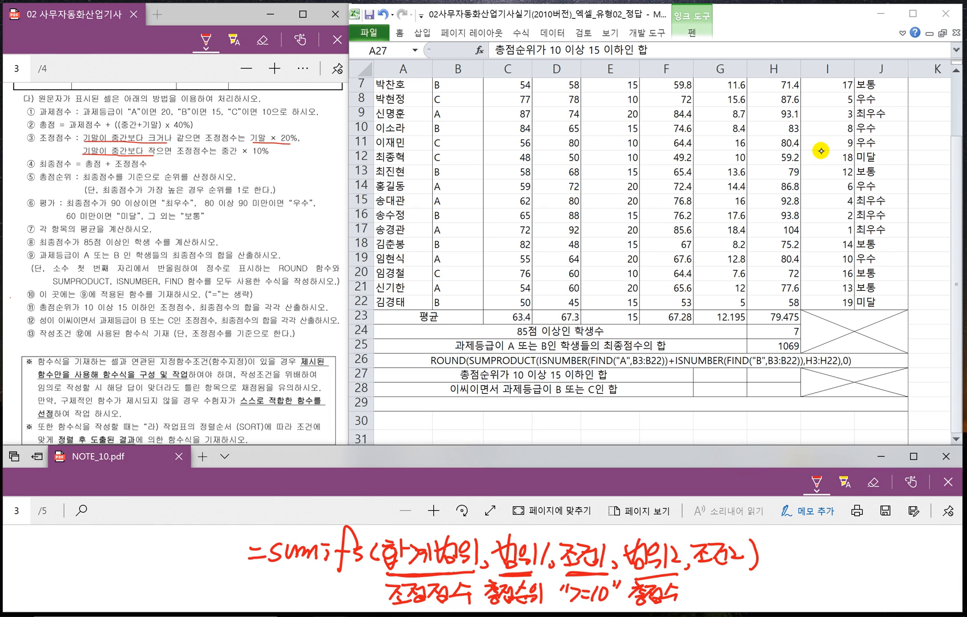
pyautogui.moveTo(698, 571); pyautogui.dragTo(740, 572)
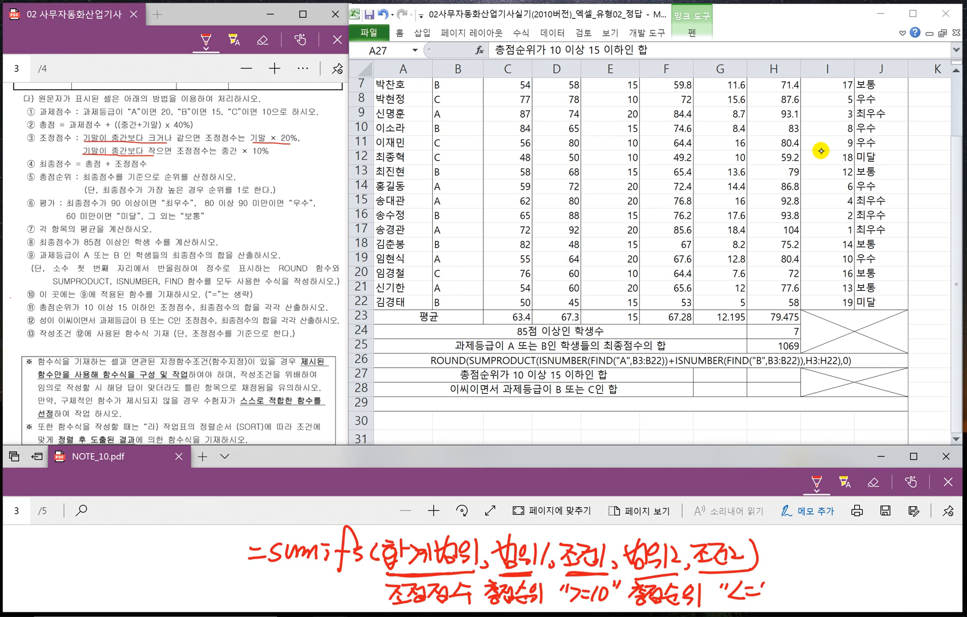
pyautogui.moveTo(774, 580)
pyautogui.mouseDown()
pyautogui.moveTo(766, 600)
pyautogui.moveTo(788, 590)
pyautogui.mouseUp()
# - Underline both 총점순위 labels in the notes, write F4 beneath each as an absolute reference reminder, and underline 조정점수
pyautogui.scroll(-1, 680, 529)
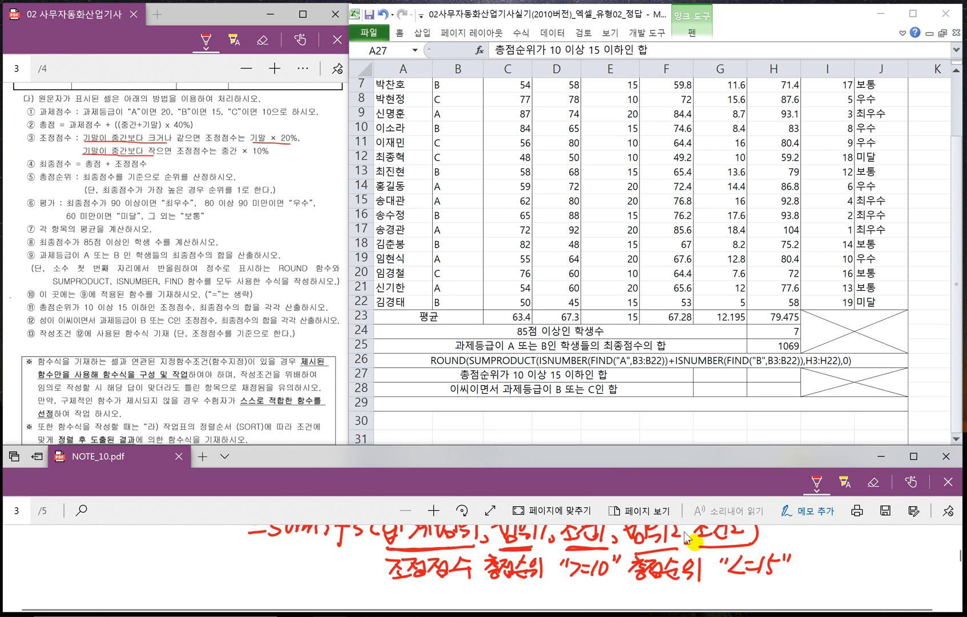
pyautogui.moveTo(488, 584); pyautogui.dragTo(544, 583)
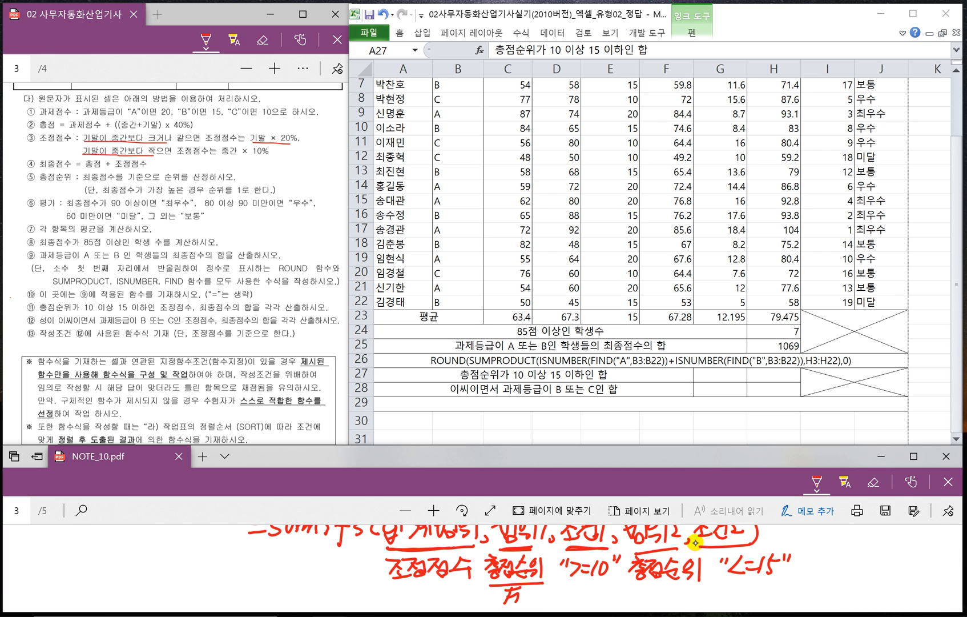
pyautogui.moveTo(632, 583)
pyautogui.mouseDown()
pyautogui.moveTo(695, 578)
pyautogui.moveTo(667, 602)
pyautogui.mouseUp()
pyautogui.moveTo(683, 587); pyautogui.dragTo(688, 604)
pyautogui.moveTo(392, 583); pyautogui.dragTo(434, 580)
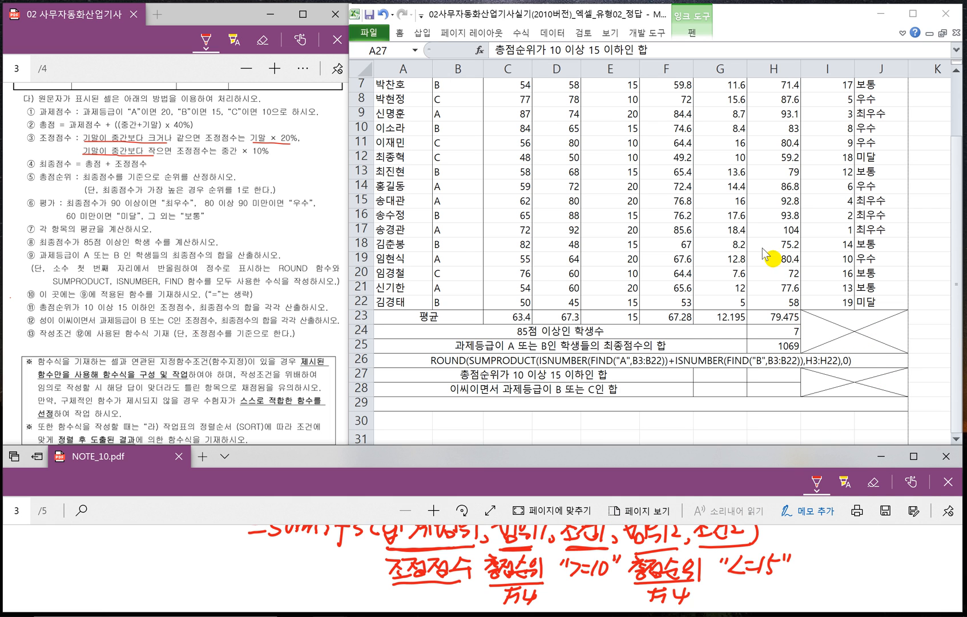
pyautogui.scroll(2, 823, 297)
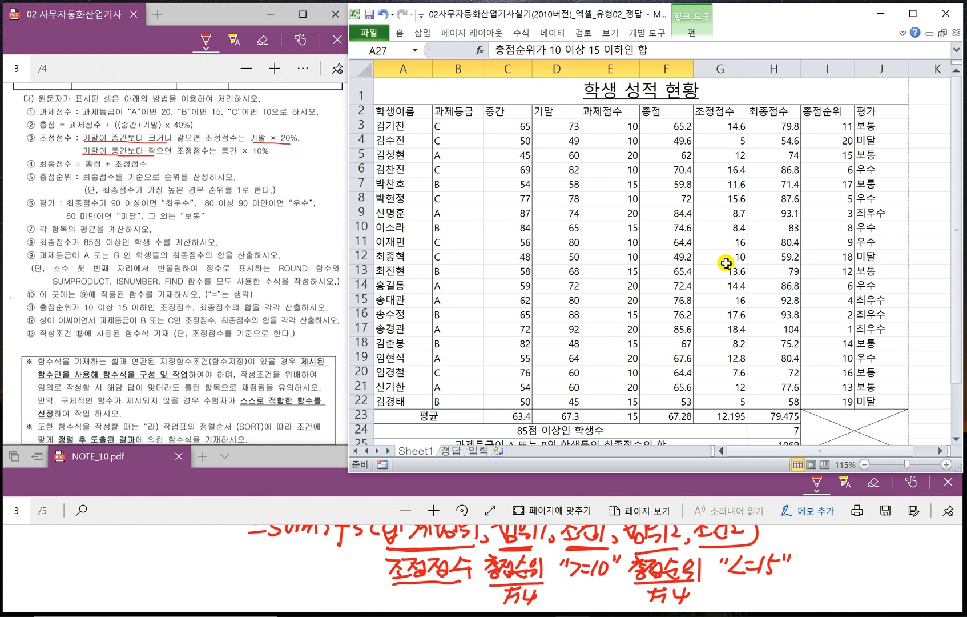
pyautogui.scroll(-3, 725, 262)
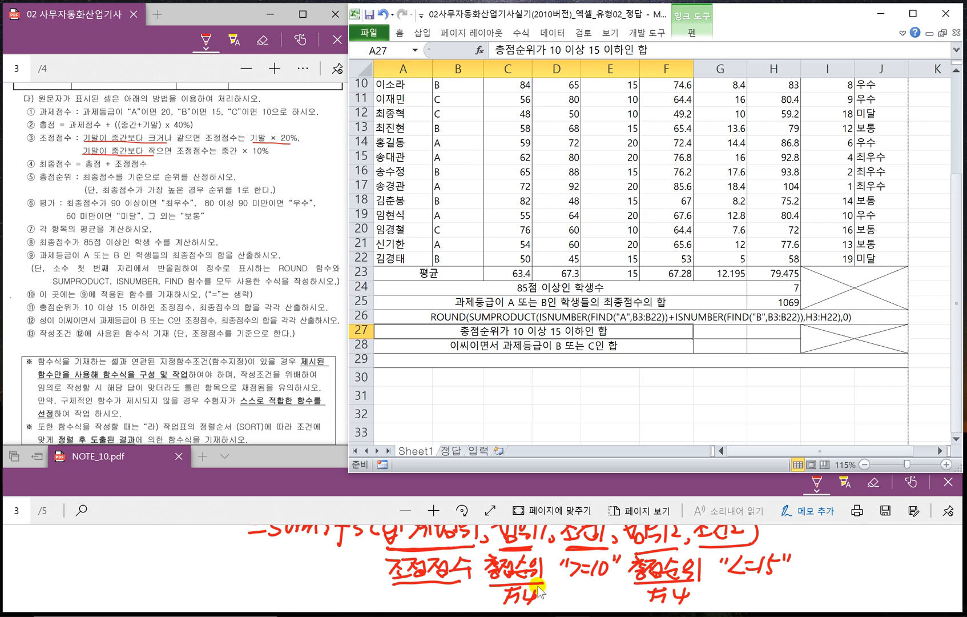
pyautogui.click(831, 566)
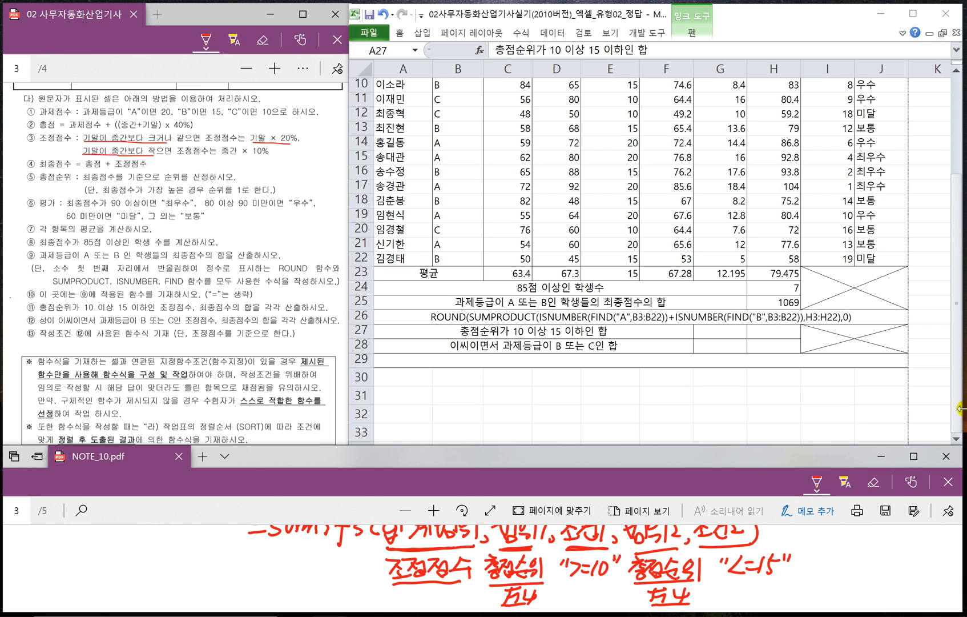
# - Start a SUMIFS formula in G27 with the 조정점수 values G3:G22 as the sum range
pyautogui.click(707, 331)
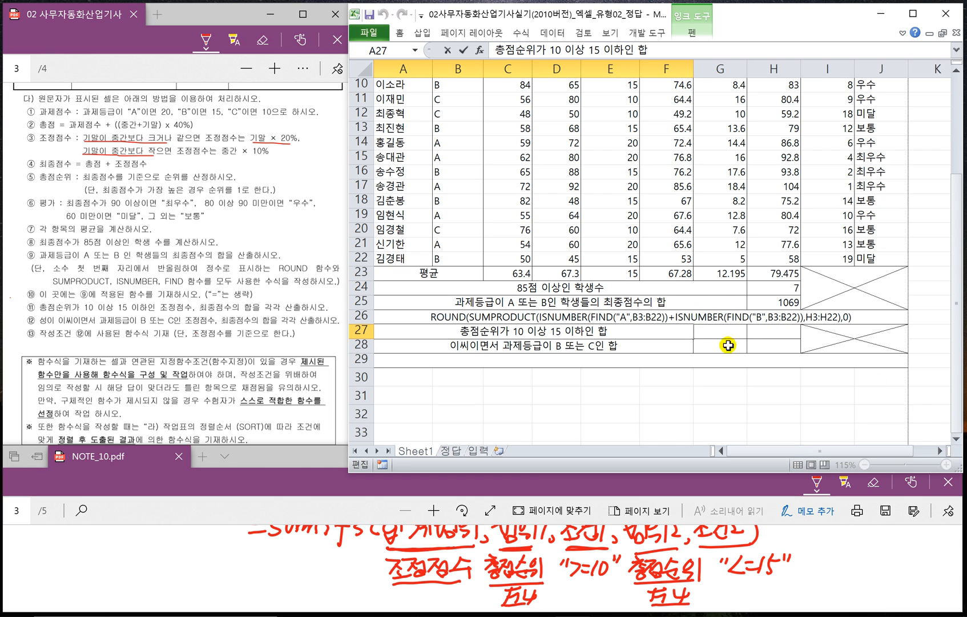
pyautogui.click(718, 334)
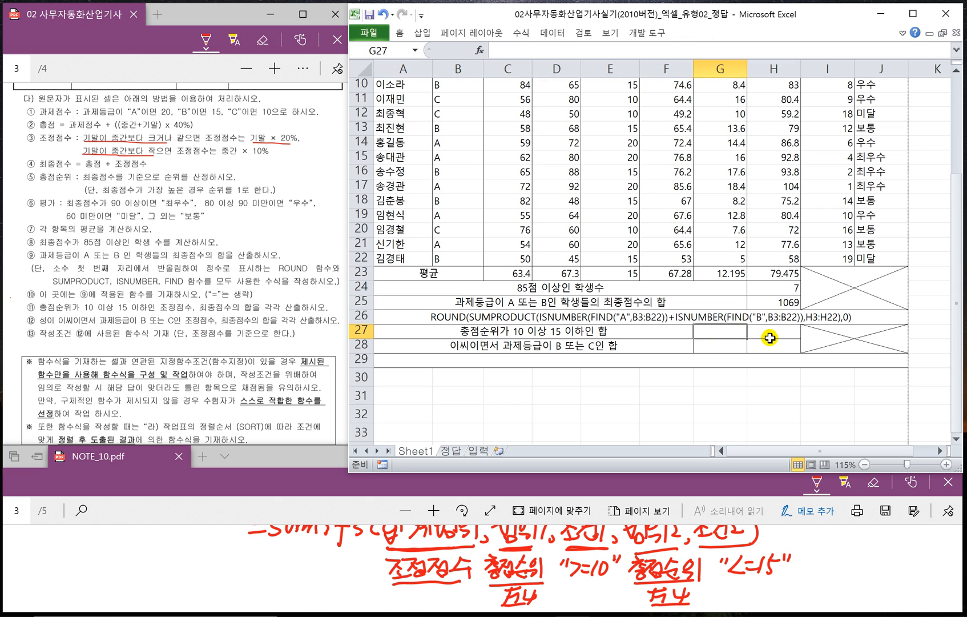
pyautogui.write('=S')
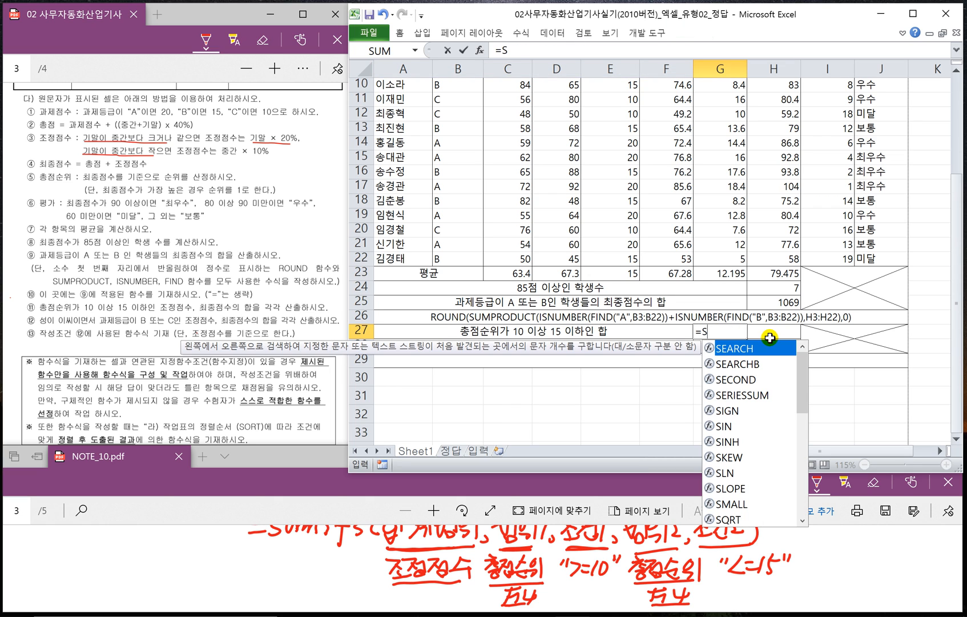
pyautogui.write('UMIFS')
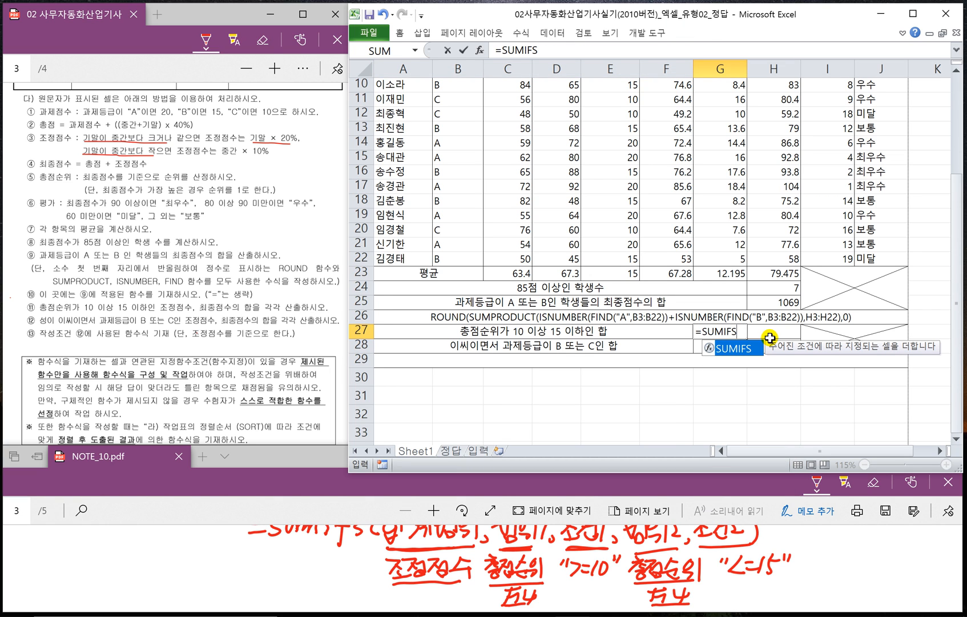
pyautogui.write('(')
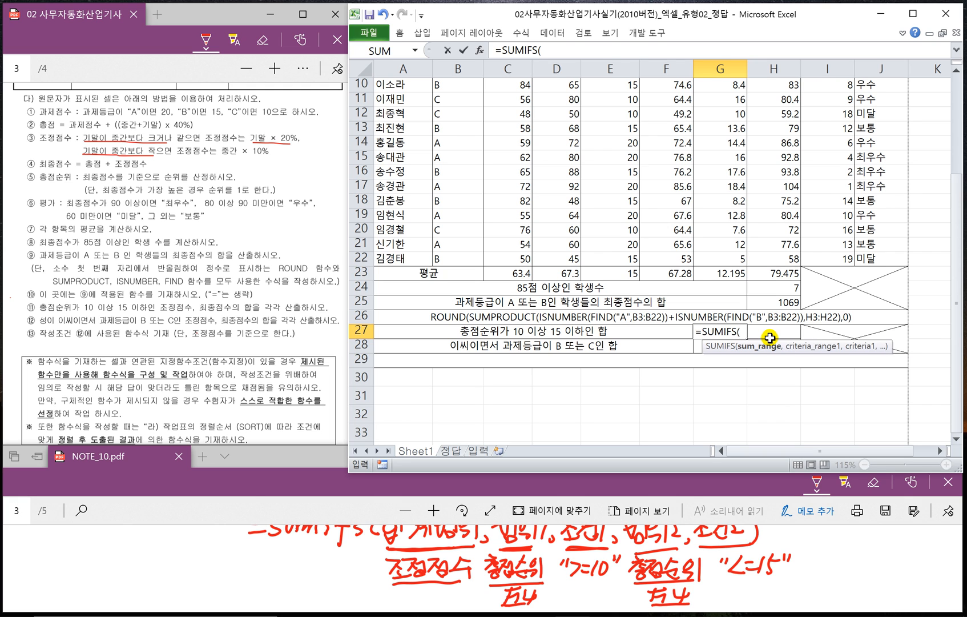
pyautogui.scroll(2, 727, 309)
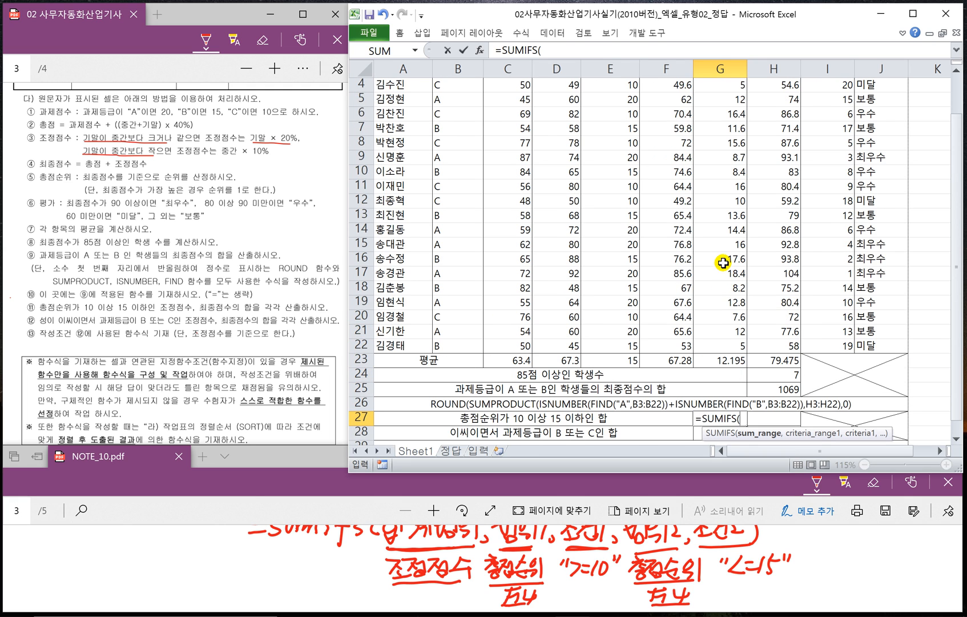
pyautogui.scroll(1, 723, 263)
pyautogui.moveTo(721, 126); pyautogui.dragTo(723, 401)
pyautogui.scroll(-1, 770, 384)
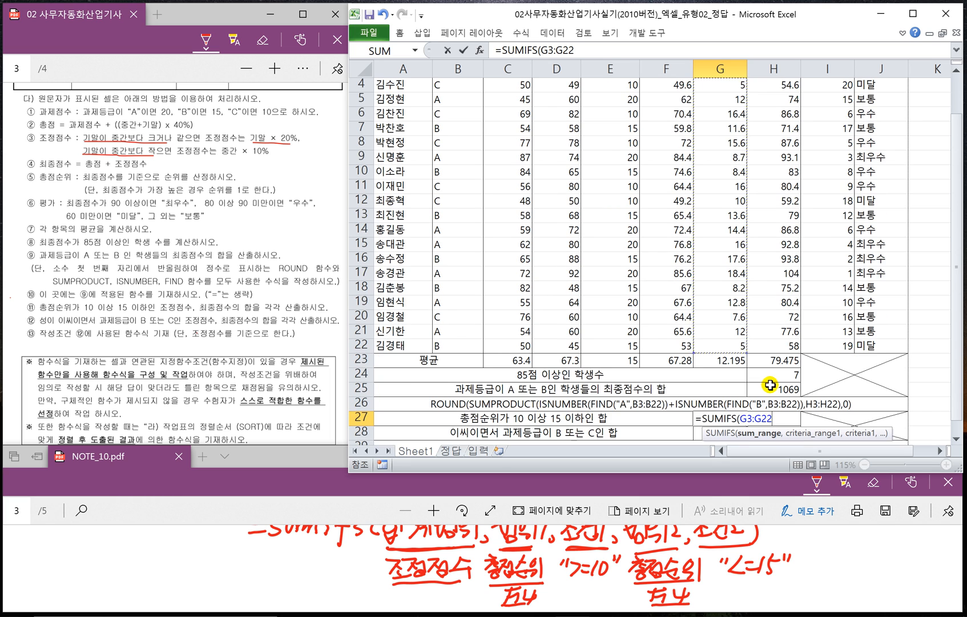
pyautogui.scroll(-2, 770, 384)
pyautogui.write(',')
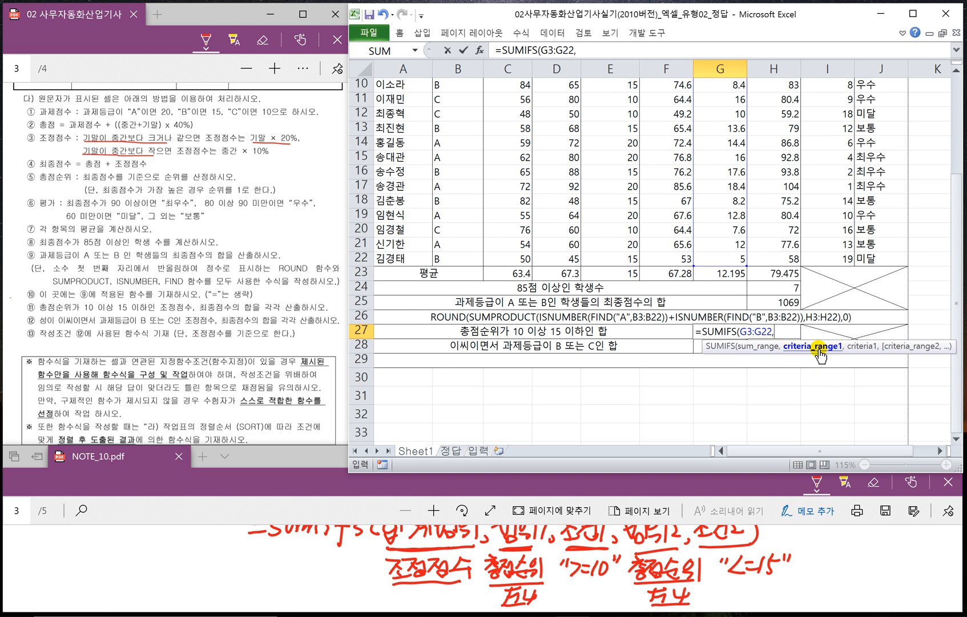
# - Add the 총점순위 range as absolute $I$3:$I$22 with the criterion ">=10" to the SUMIFS formula
pyautogui.scroll(1, 838, 313)
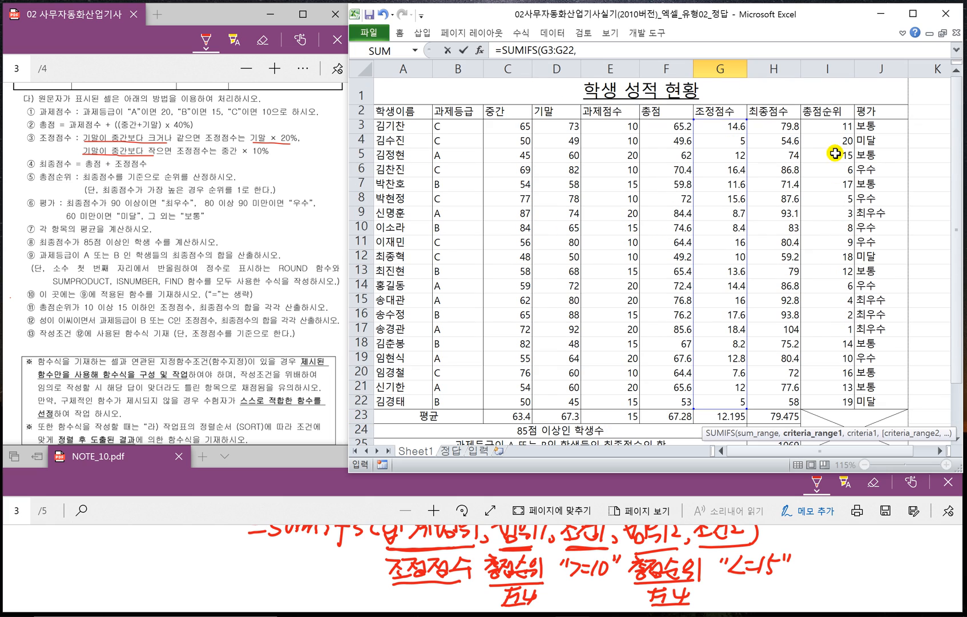
pyautogui.moveTo(829, 127); pyautogui.dragTo(830, 403)
pyautogui.press('F4')
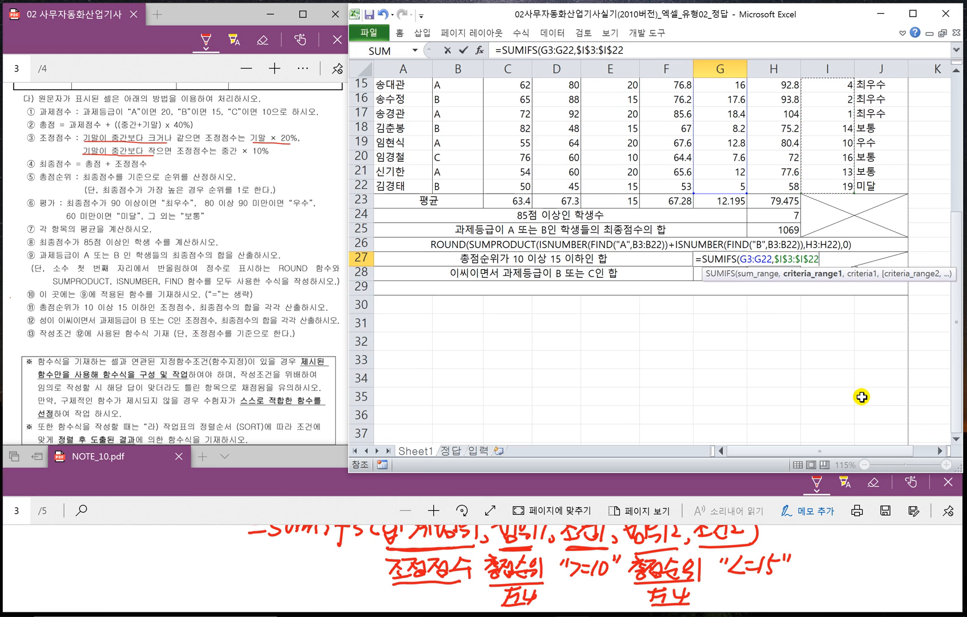
pyautogui.write(',')
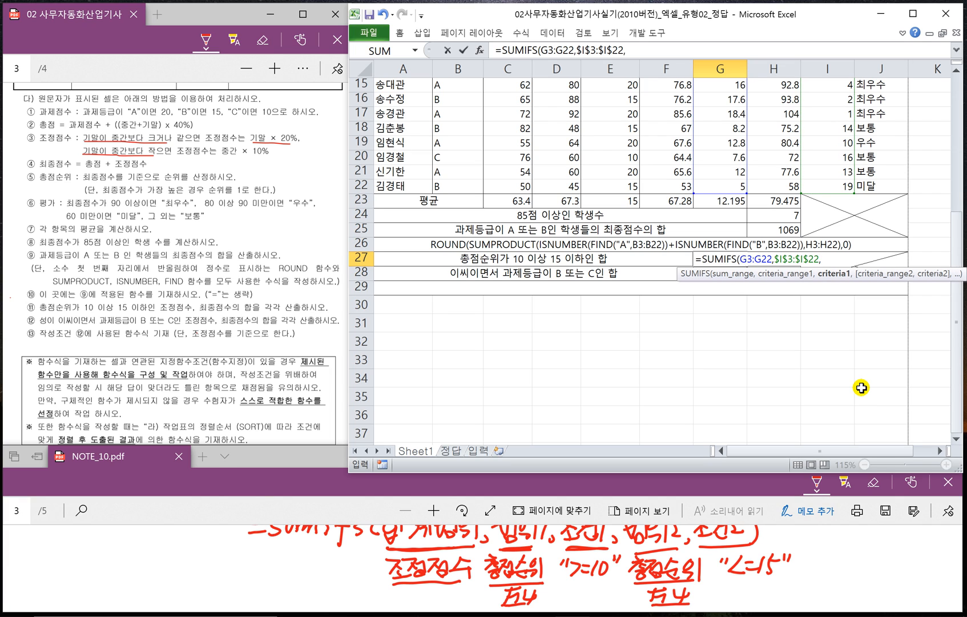
pyautogui.write('">=10",')
# - Add 총점순위 range I3:I22 with the criterion "<=15" as the second condition and complete the SUMIFS formula in G27
pyautogui.scroll(5, 862, 388)
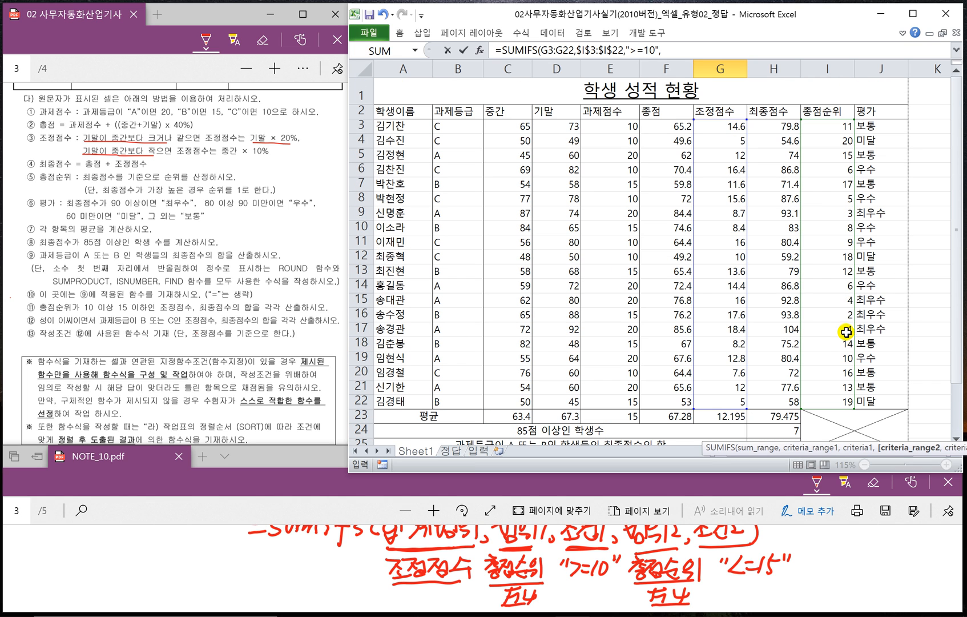
pyautogui.moveTo(824, 127); pyautogui.dragTo(826, 404)
pyautogui.scroll(-2, 839, 398)
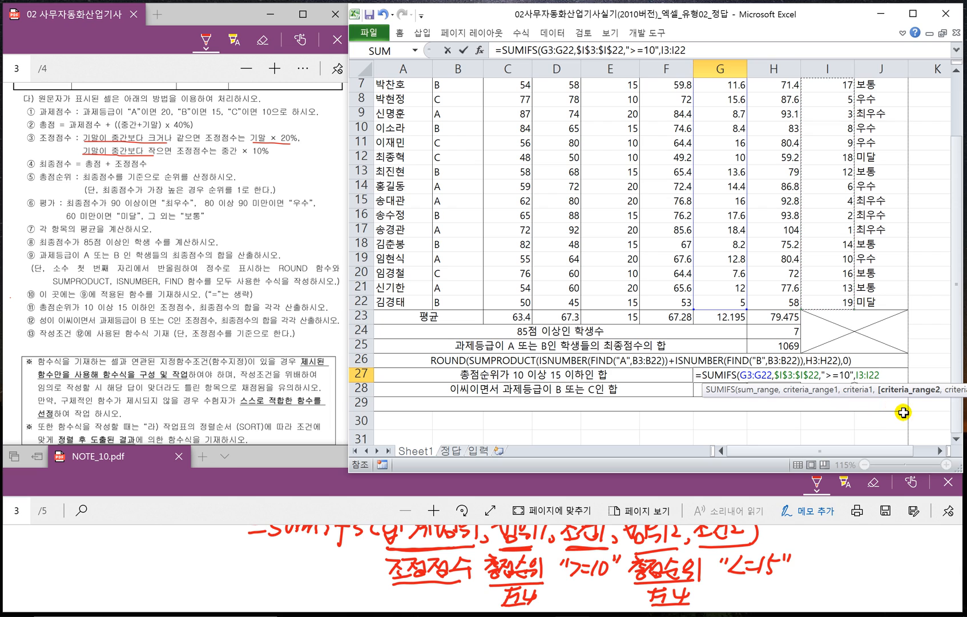
pyautogui.write(',"')
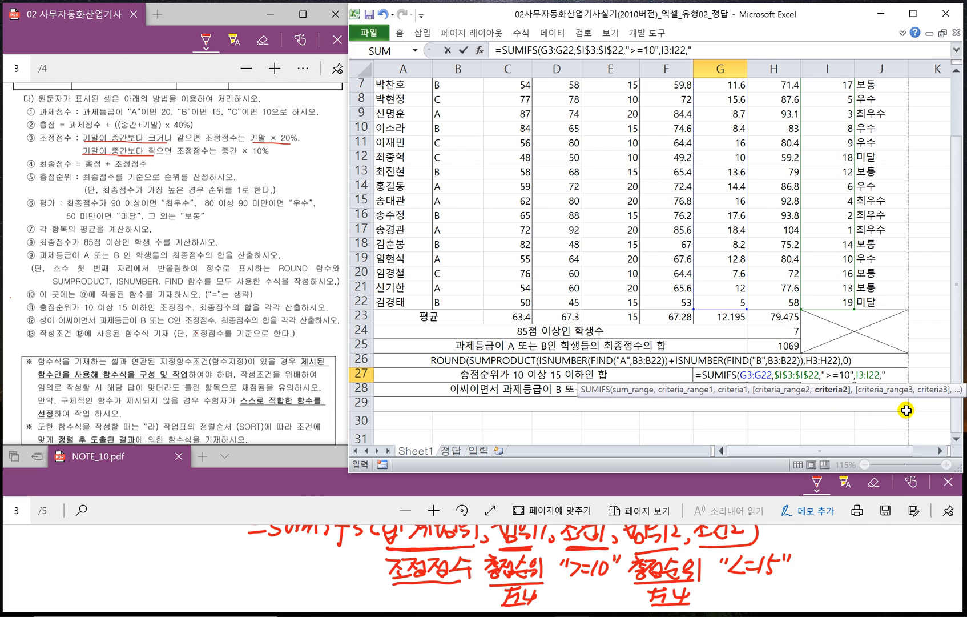
pyautogui.write('<=15')
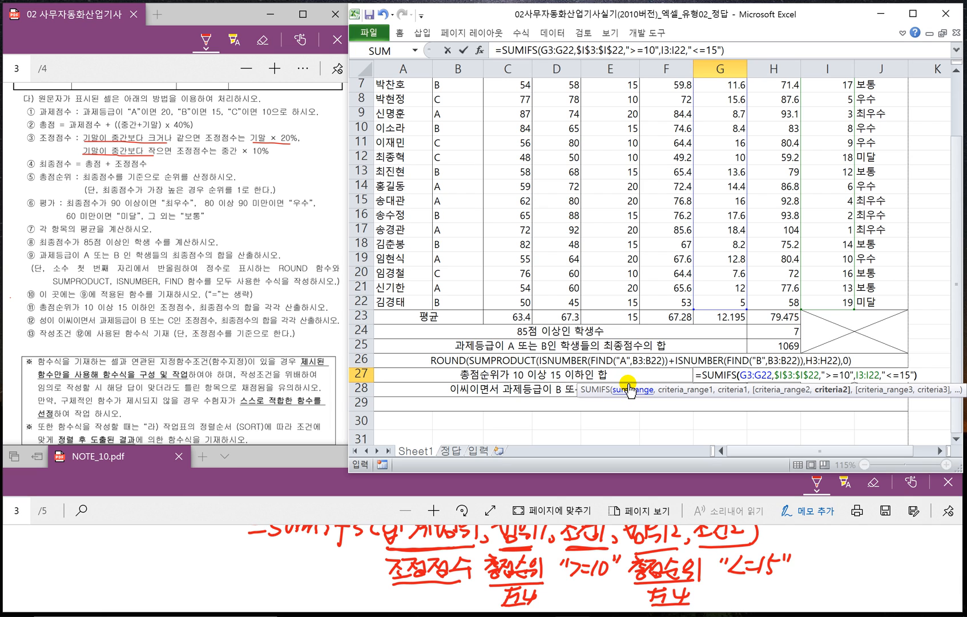
pyautogui.press('Return')
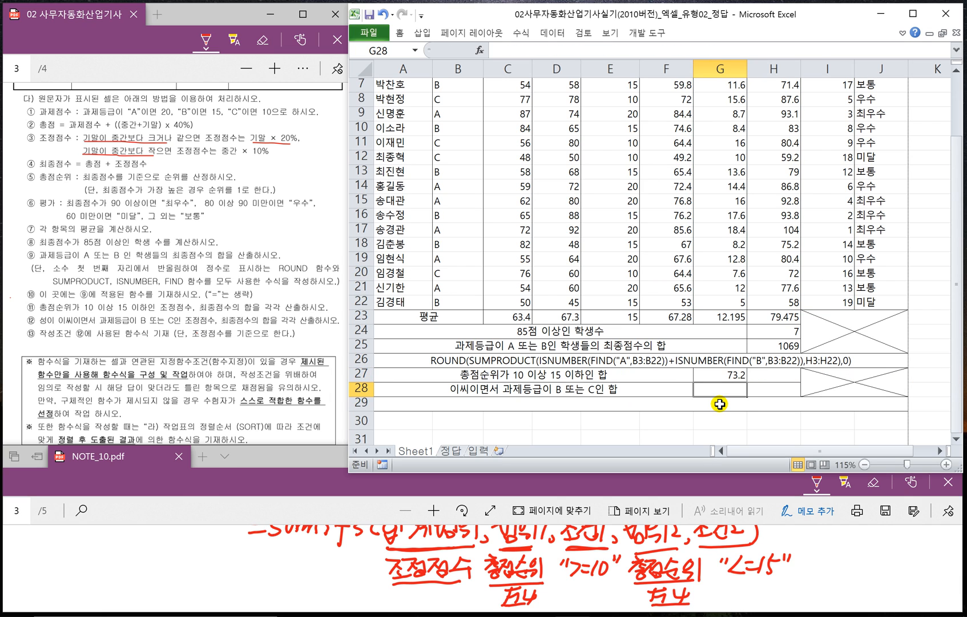
# - Make the second criteria range in G27's SUMIFS formula absolute as $I$3:$I$22
pyautogui.click(725, 375)
pyautogui.doubleClick(727, 374)
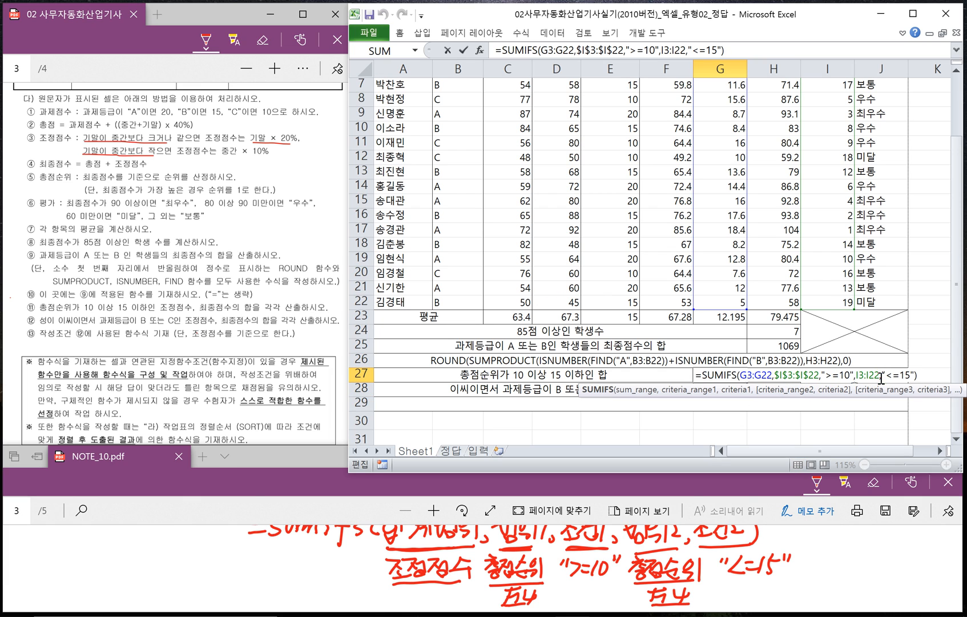
pyautogui.moveTo(880, 377); pyautogui.dragTo(858, 377)
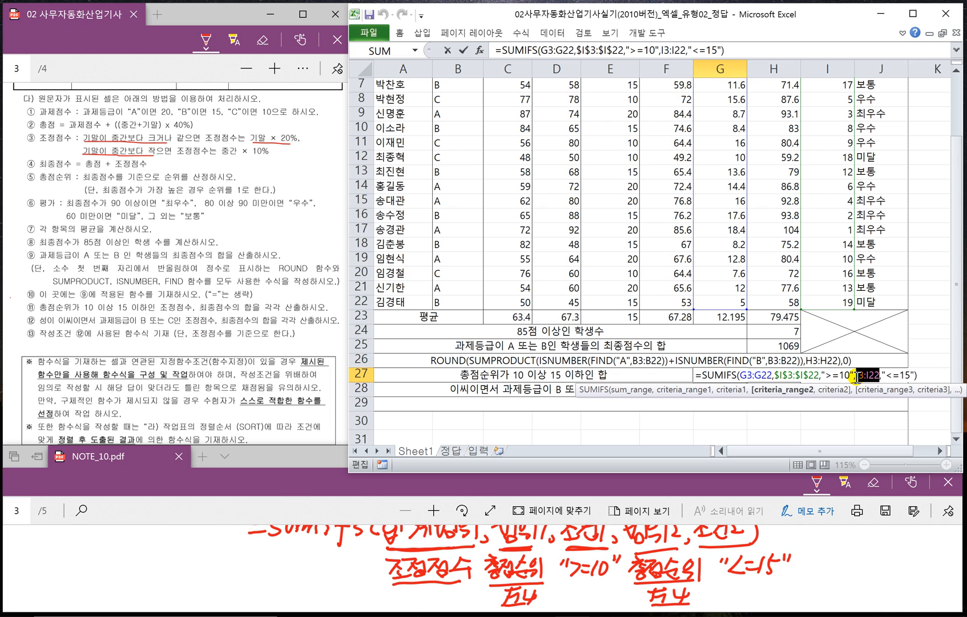
pyautogui.press('F4')
pyautogui.press('Return')
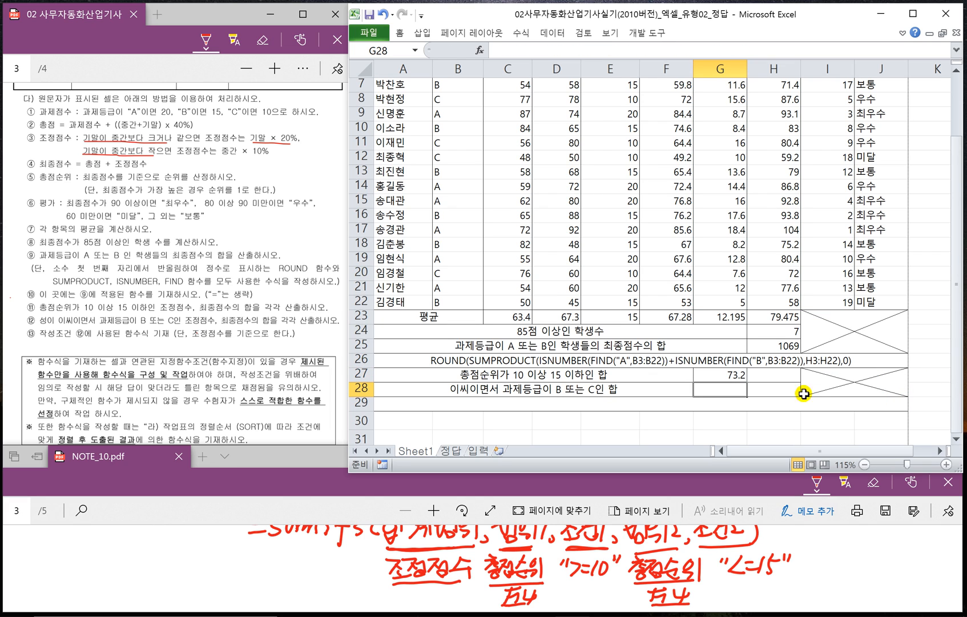
# - Copy the SUMIFS formula from G27 into H27 for 최종점수 and check the formulas in both cells
pyautogui.click(728, 377)
pyautogui.moveTo(745, 379)
pyautogui.mouseDown()
pyautogui.moveTo(782, 379)
pyautogui.moveTo(745, 377)
pyautogui.mouseUp()
pyautogui.doubleClick(744, 377)
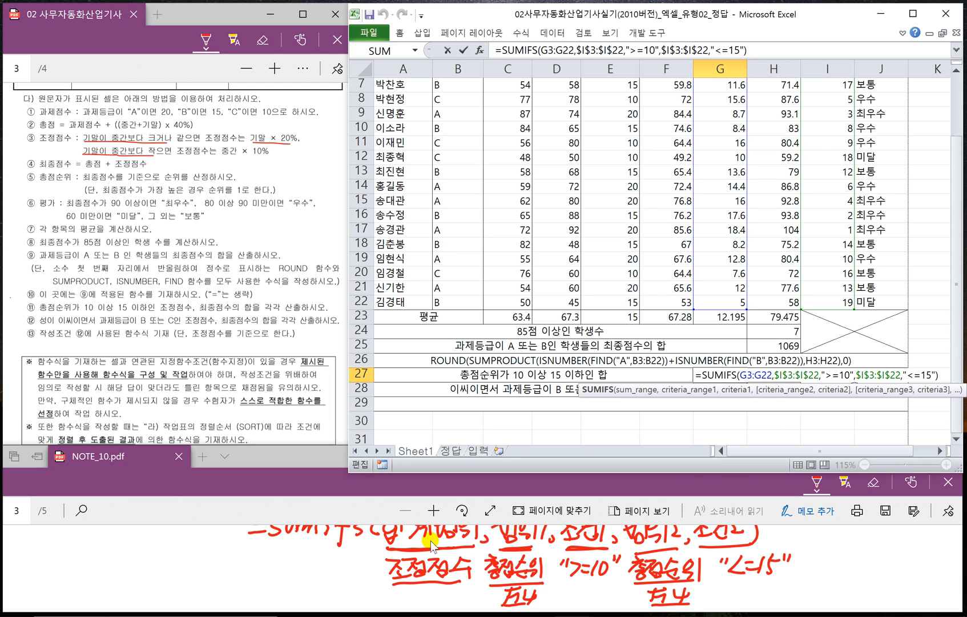
pyautogui.press('Escape')
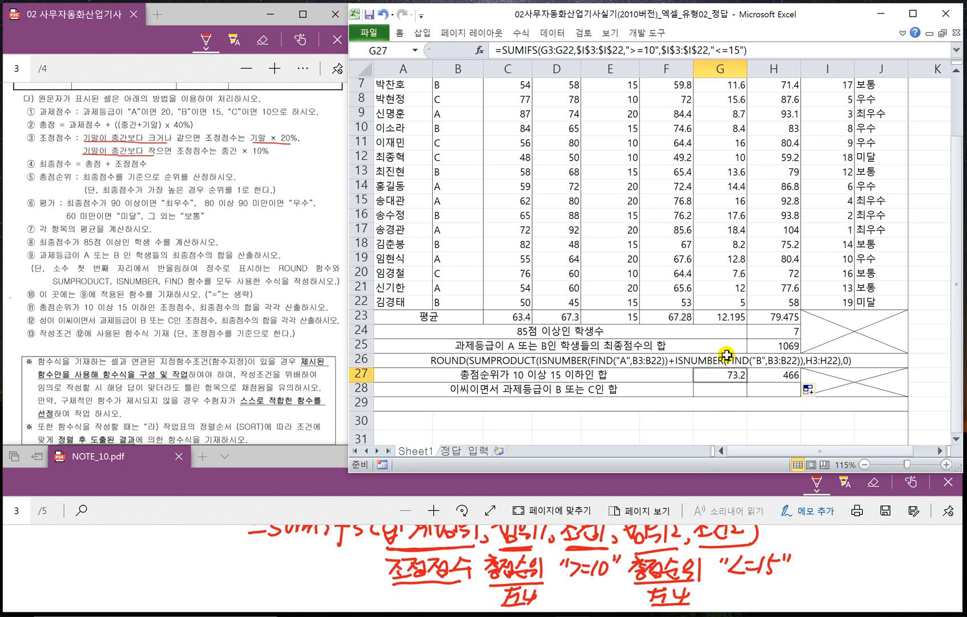
pyautogui.click(774, 377)
pyautogui.scroll(2, 746, 375)
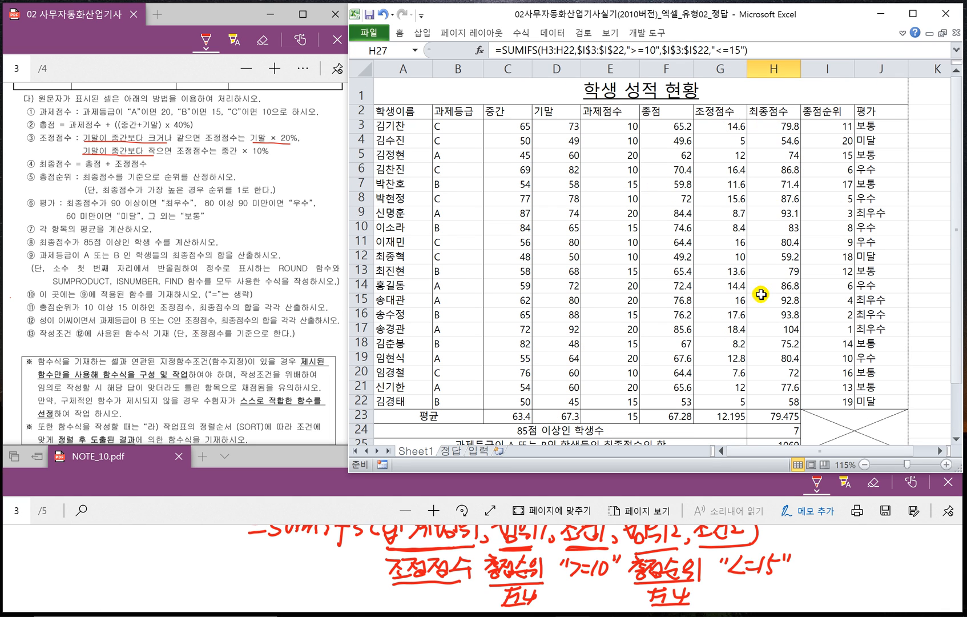
pyautogui.scroll(-2, 760, 294)
# - Switch to NOTE_10.pdf and handwrite "=sumproduct(" in the blank space below the SUMIFS notes
pyautogui.click(711, 392)
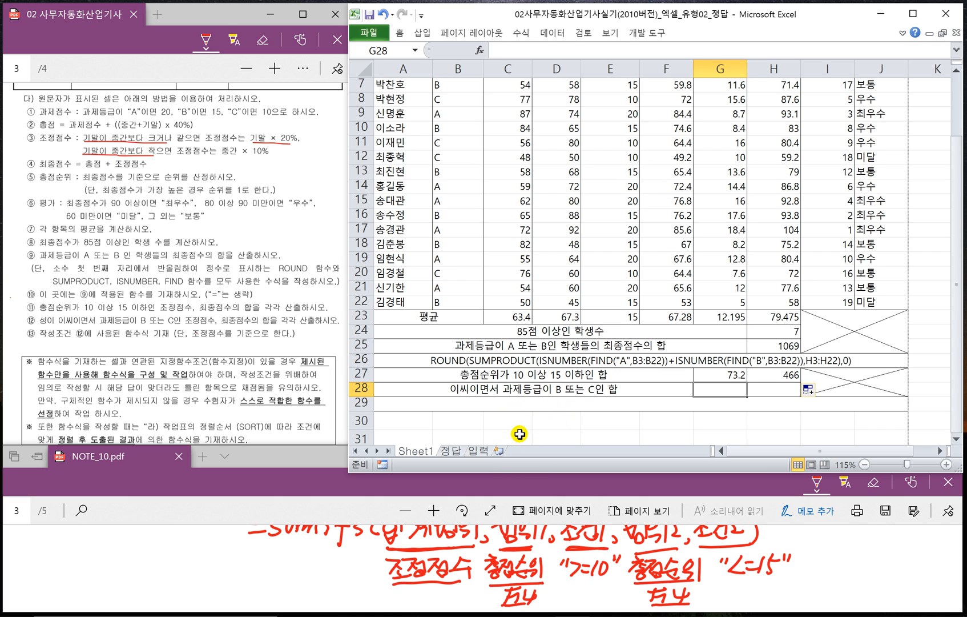
pyautogui.click(526, 408)
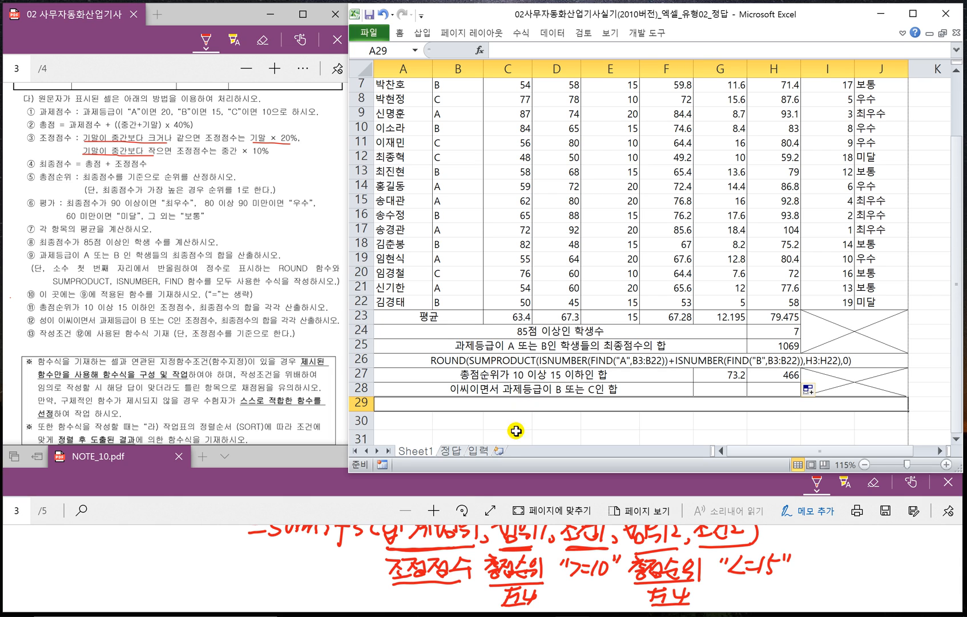
pyautogui.click(431, 501)
pyautogui.scroll(-2, 364, 569)
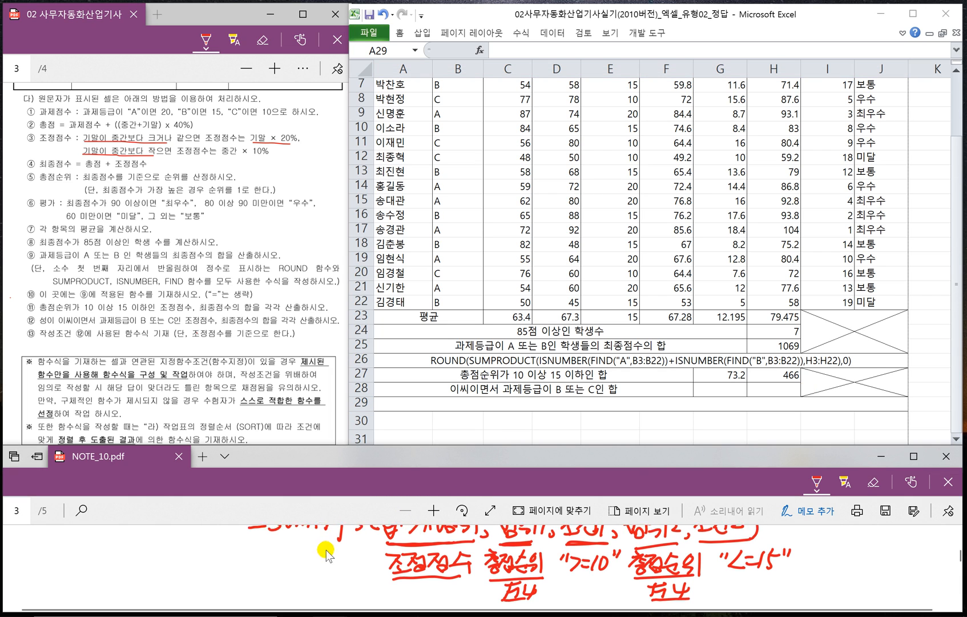
pyautogui.scroll(-1, 365, 572)
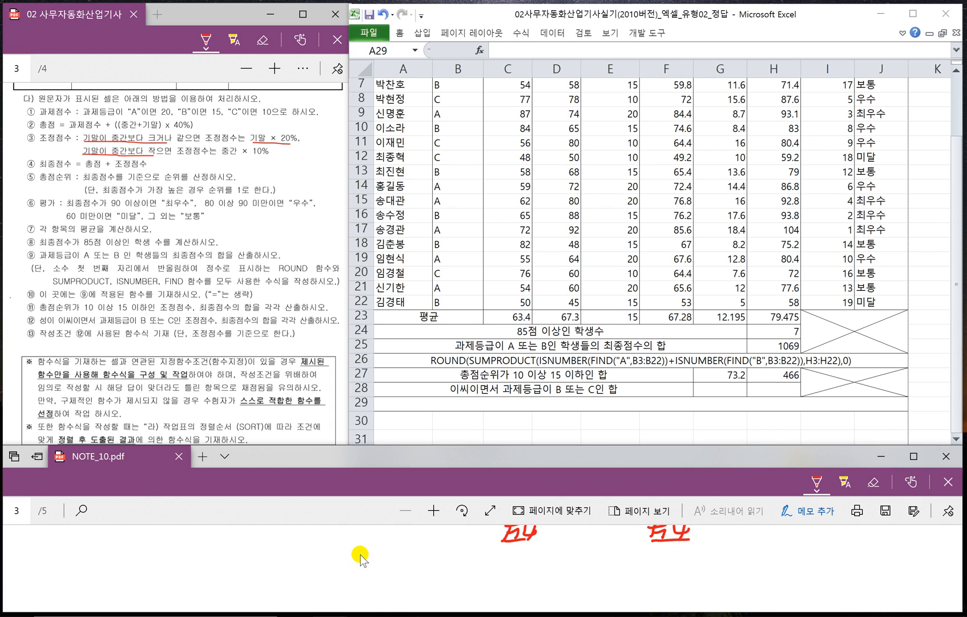
pyautogui.moveTo(188, 562); pyautogui.dragTo(209, 570)
pyautogui.moveTo(226, 557); pyautogui.dragTo(211, 575)
pyautogui.moveTo(229, 560)
pyautogui.mouseDown()
pyautogui.moveTo(241, 570)
pyautogui.moveTo(261, 562)
pyautogui.moveTo(264, 593)
pyautogui.mouseUp()
pyautogui.moveTo(272, 565)
pyautogui.mouseDown()
pyautogui.moveTo(297, 557)
pyautogui.moveTo(300, 570)
pyautogui.mouseUp()
pyautogui.moveTo(322, 539); pyautogui.dragTo(311, 570)
pyautogui.moveTo(324, 559)
pyautogui.mouseDown()
pyautogui.moveTo(330, 571)
pyautogui.moveTo(346, 569)
pyautogui.mouseUp()
pyautogui.moveTo(360, 552); pyautogui.dragTo(365, 576)
pyautogui.moveTo(351, 564)
pyautogui.mouseDown()
pyautogui.moveTo(368, 562)
pyautogui.moveTo(379, 580)
pyautogui.mouseUp()
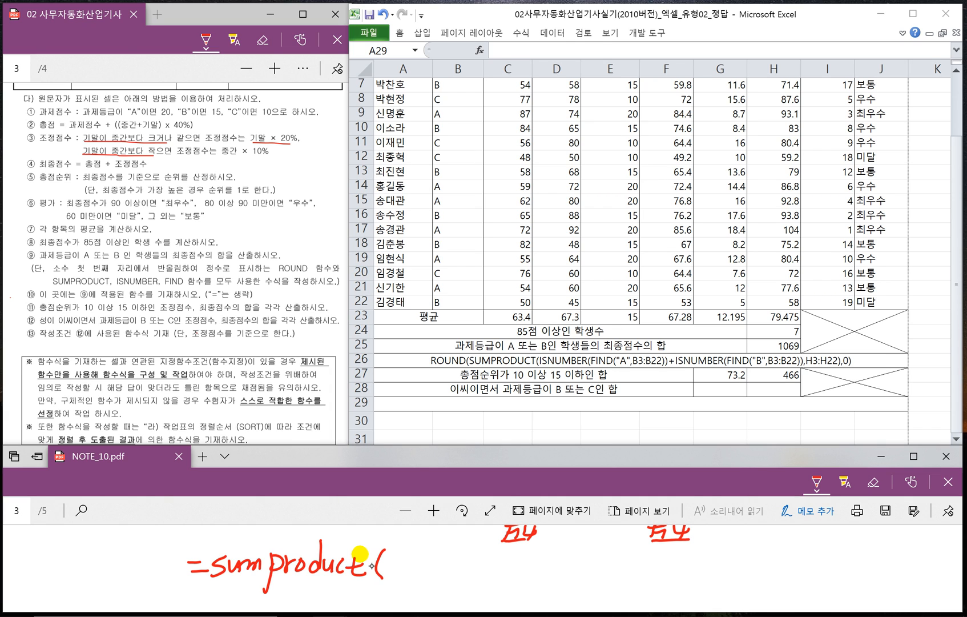
# - Handwrite "(조건1)*(" after "=sumproduct(", underline the asterisk and label it "and"
pyautogui.moveTo(401, 554)
pyautogui.mouseDown()
pyautogui.moveTo(393, 579)
pyautogui.moveTo(418, 558)
pyautogui.mouseUp()
pyautogui.moveTo(416, 558)
pyautogui.mouseDown()
pyautogui.moveTo(406, 572)
pyautogui.moveTo(420, 577)
pyautogui.mouseUp()
pyautogui.moveTo(409, 579); pyautogui.dragTo(434, 568)
pyautogui.moveTo(435, 574); pyautogui.dragTo(443, 580)
pyautogui.moveTo(449, 562)
pyautogui.mouseDown()
pyautogui.moveTo(448, 579)
pyautogui.moveTo(457, 583)
pyautogui.moveTo(487, 571)
pyautogui.moveTo(471, 582)
pyautogui.mouseUp()
pyautogui.moveTo(470, 569)
pyautogui.mouseDown()
pyautogui.moveTo(491, 567)
pyautogui.moveTo(507, 585)
pyautogui.moveTo(463, 603)
pyautogui.mouseUp()
pyautogui.moveTo(466, 604); pyautogui.dragTo(485, 603)
pyautogui.moveTo(488, 591); pyautogui.dragTo(490, 605)
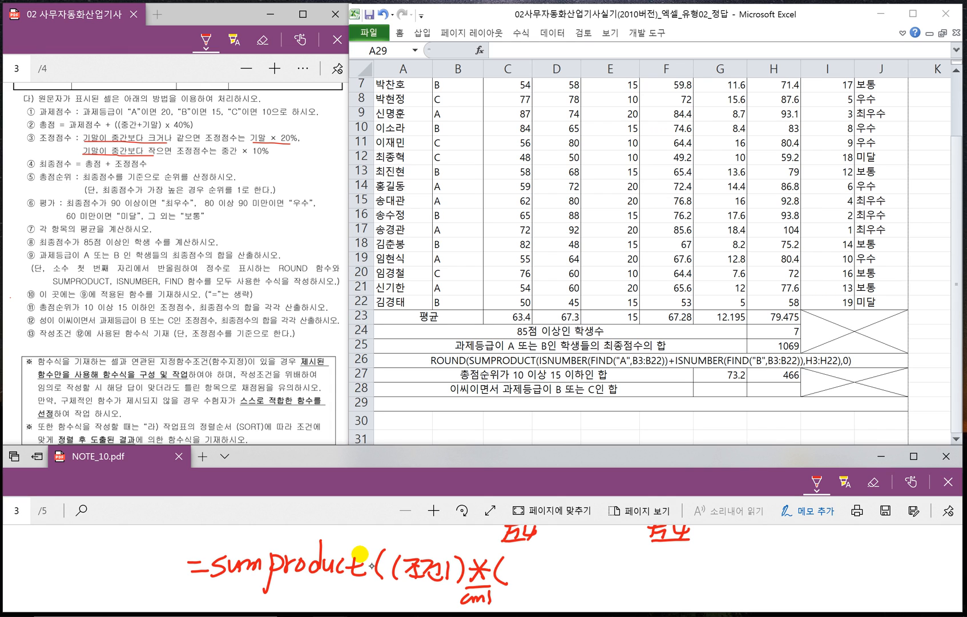
# - Continue the handwritten SUMPRODUCT syntax with "(조건2)+(조건3)", underline the plus sign and label it "or"
pyautogui.moveTo(520, 558)
pyautogui.mouseDown()
pyautogui.moveTo(520, 580)
pyautogui.moveTo(566, 573)
pyautogui.moveTo(598, 582)
pyautogui.mouseUp()
pyautogui.moveTo(603, 573)
pyautogui.mouseDown()
pyautogui.moveTo(622, 571)
pyautogui.moveTo(612, 584)
pyautogui.mouseUp()
pyautogui.moveTo(633, 558)
pyautogui.mouseDown()
pyautogui.moveTo(627, 580)
pyautogui.moveTo(641, 568)
pyautogui.mouseUp()
pyautogui.moveTo(630, 578); pyautogui.dragTo(675, 578)
pyautogui.moveTo(679, 559); pyautogui.dragTo(684, 579)
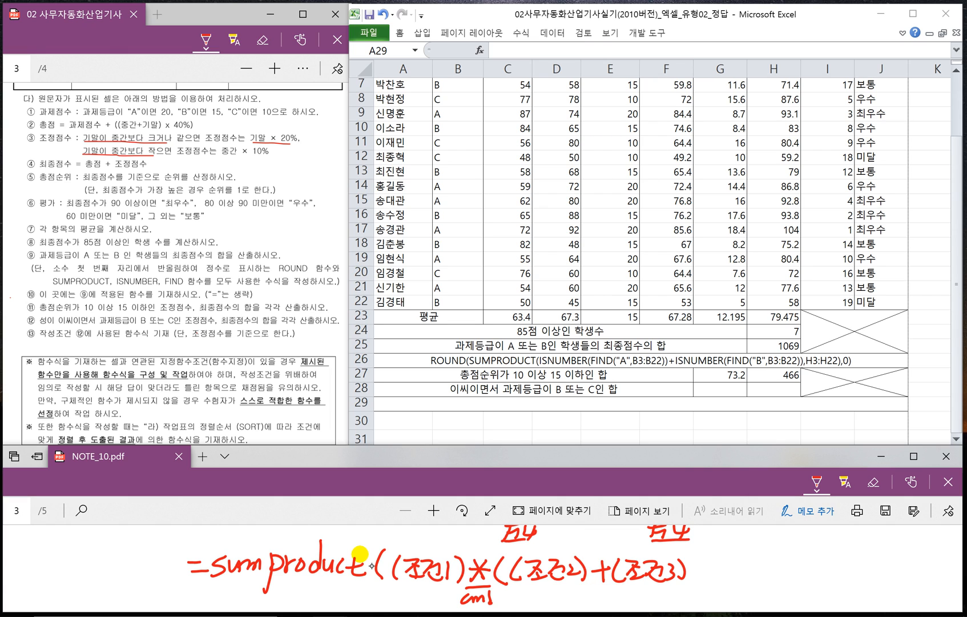
pyautogui.moveTo(587, 584); pyautogui.dragTo(607, 582)
pyautogui.moveTo(598, 590)
pyautogui.mouseDown()
pyautogui.moveTo(594, 601)
pyautogui.moveTo(624, 597)
pyautogui.mouseUp()
# - Close the OR group and finish the handwritten SUMPRODUCT syntax with "*범위)", redoing the asterisk and underlining 범위
pyautogui.moveTo(694, 557); pyautogui.dragTo(695, 581)
pyautogui.moveTo(718, 564)
pyautogui.mouseDown()
pyautogui.moveTo(703, 581)
pyautogui.moveTo(717, 580)
pyautogui.mouseUp()
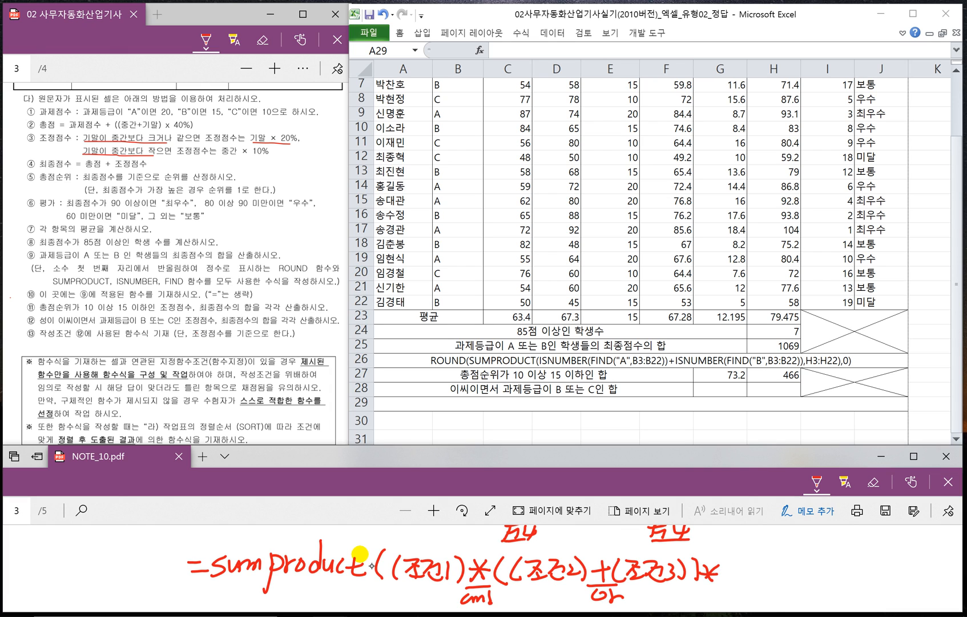
pyautogui.hotkey('ctrl', 'z')
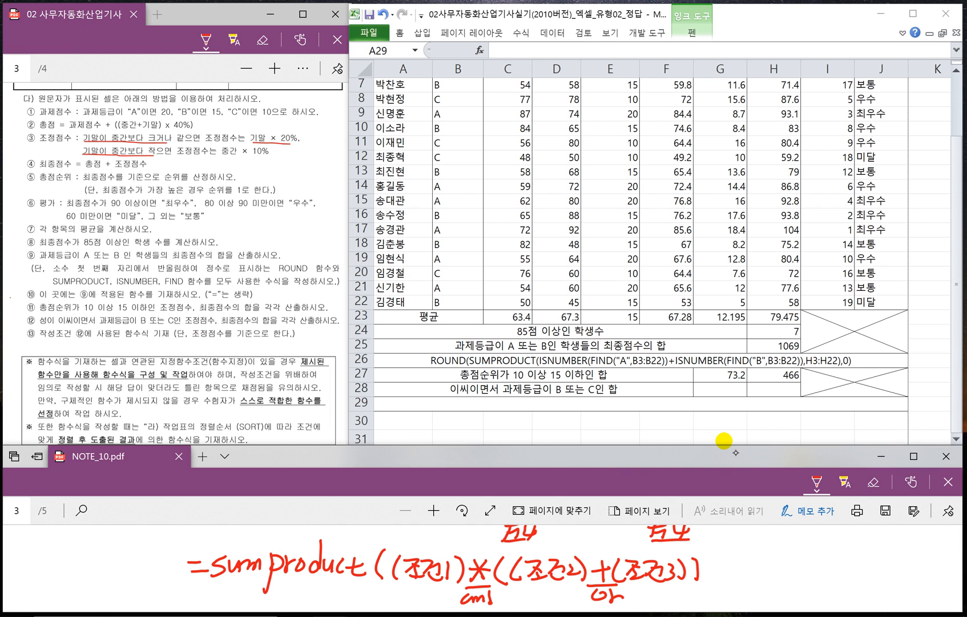
pyautogui.moveTo(720, 562); pyautogui.dragTo(706, 581)
pyautogui.moveTo(706, 562)
pyautogui.mouseDown()
pyautogui.moveTo(716, 581)
pyautogui.moveTo(768, 581)
pyautogui.mouseUp()
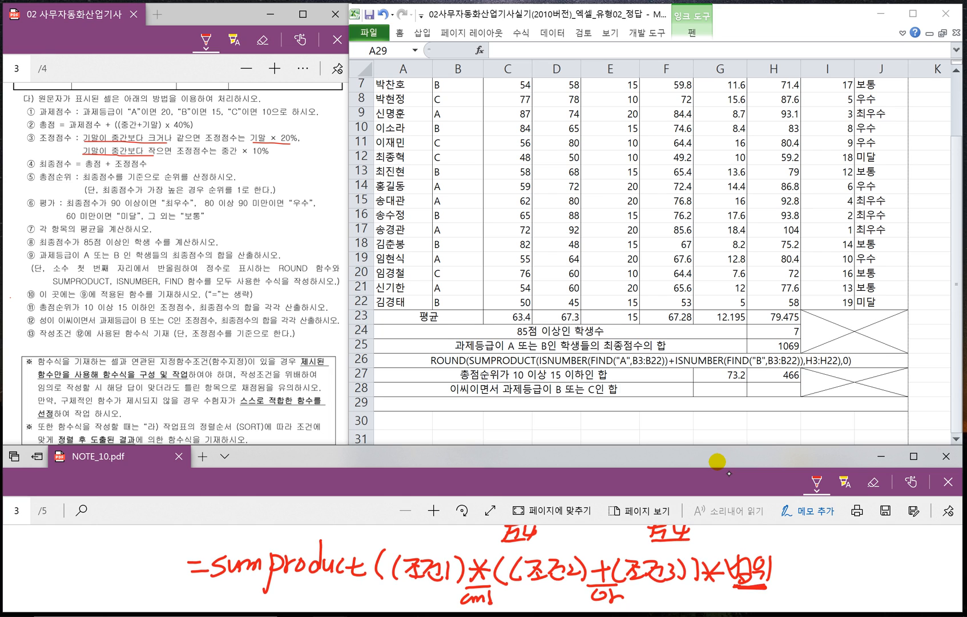
pyautogui.moveTo(731, 589); pyautogui.dragTo(783, 587)
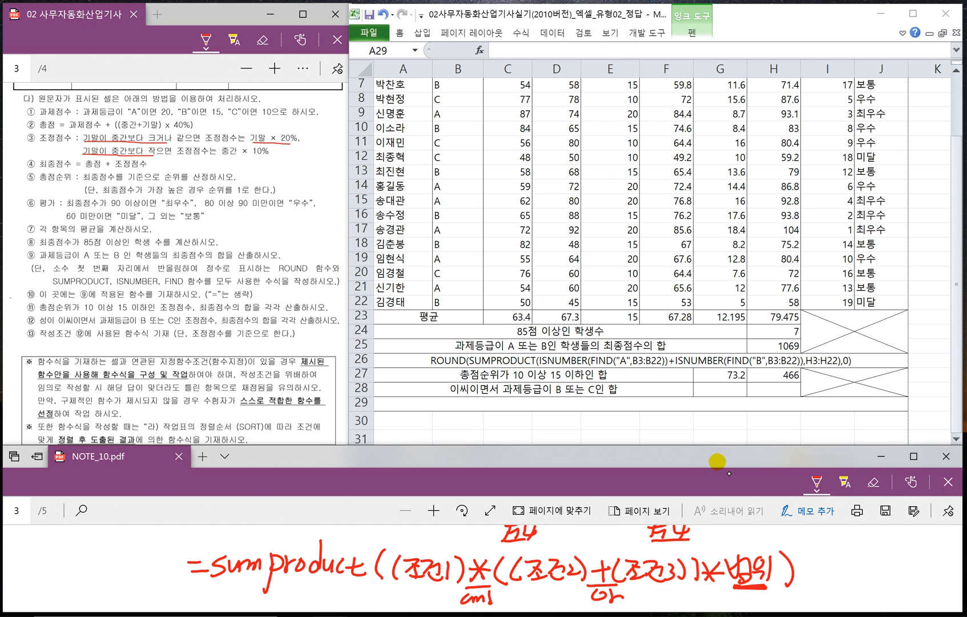